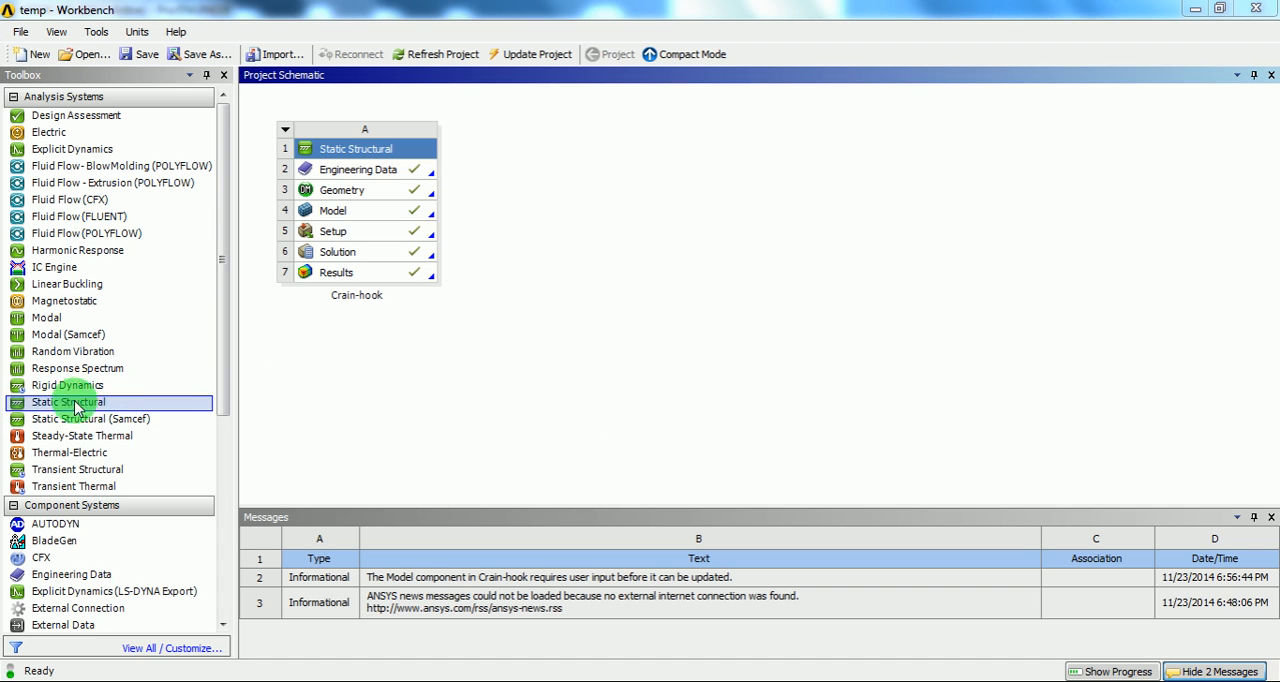
# Step: Add a second Static Structural system to the project schematic and name it cRAIN-HOOK_EYE-bOLT
pyautogui.click(54, 402)
pyautogui.moveTo(52, 408); pyautogui.dragTo(558, 230)
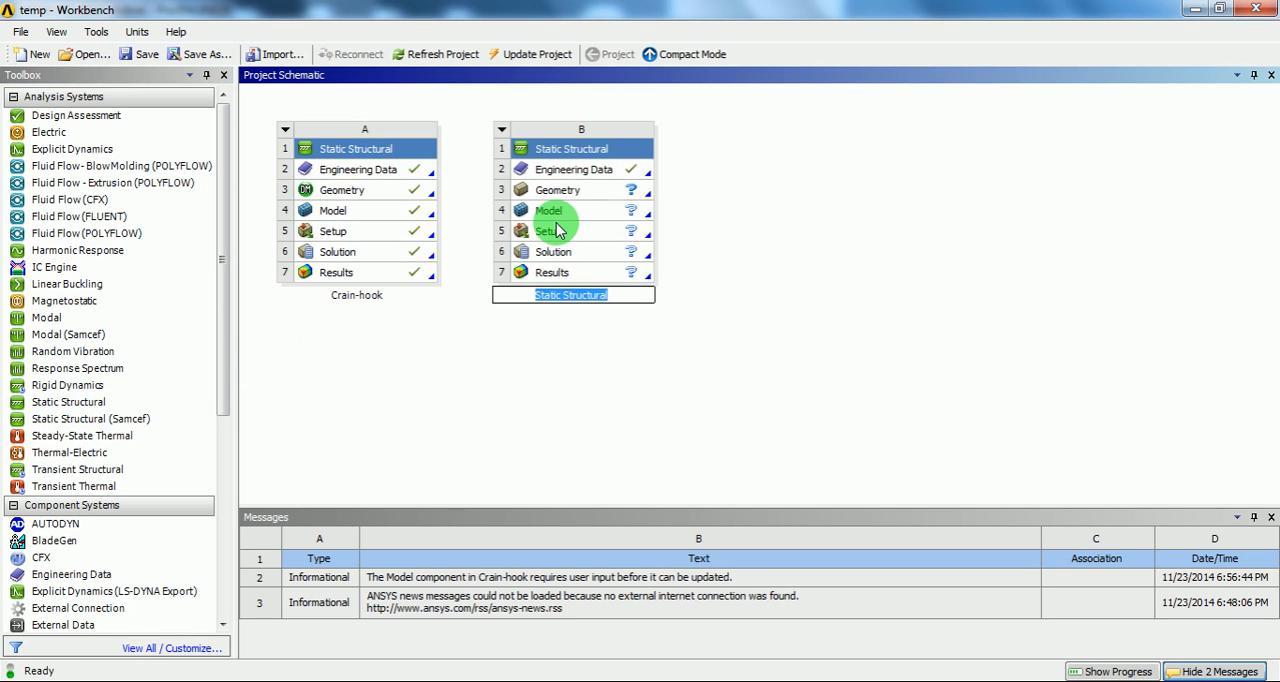
pyautogui.click(605, 149)
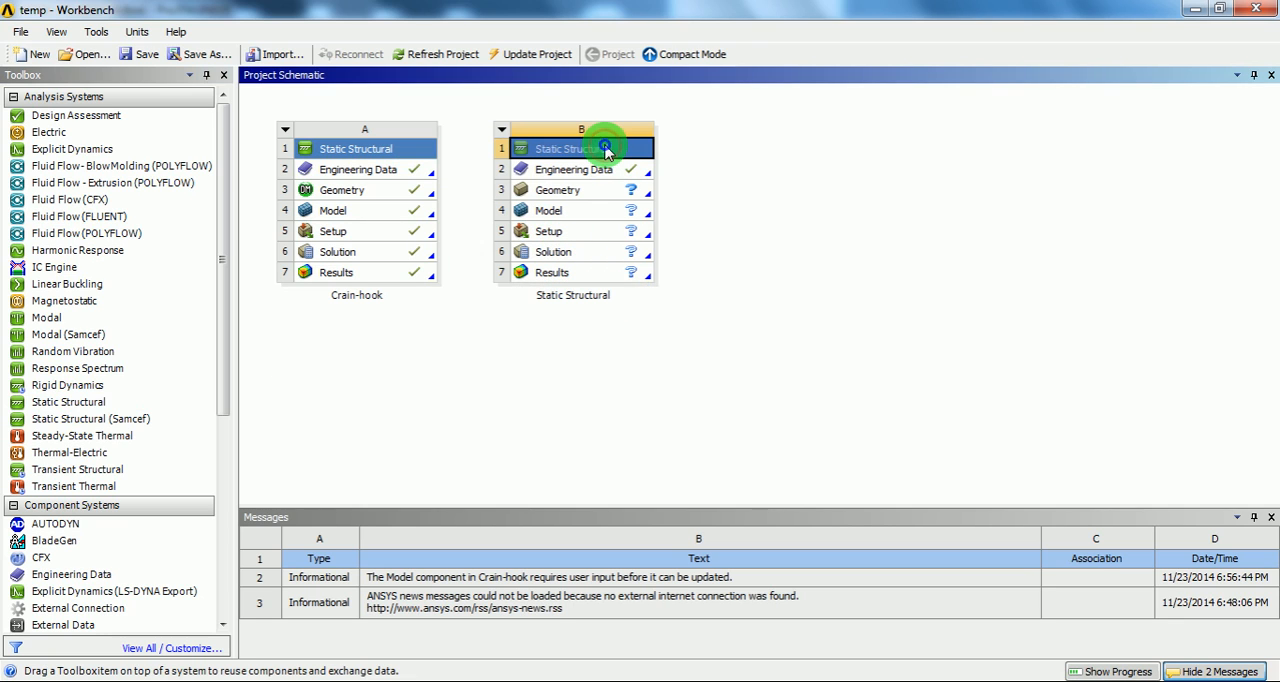
pyautogui.rightClick(605, 149)
pyautogui.click(618, 276)
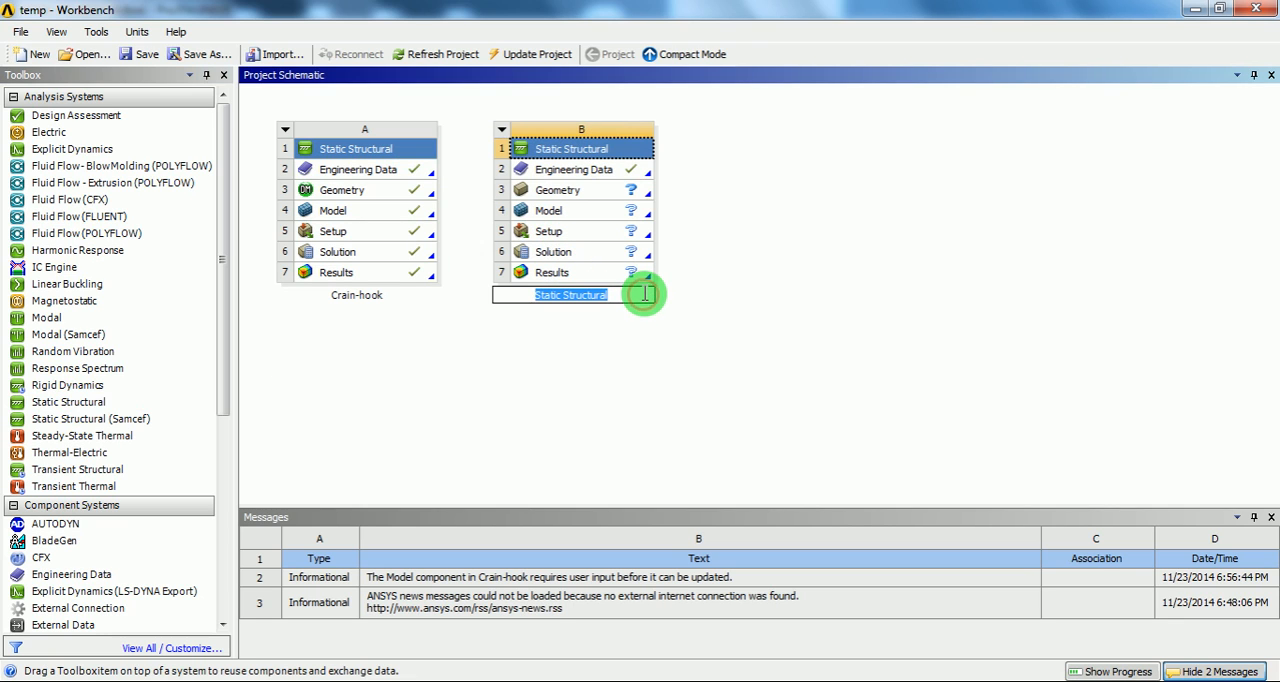
pyautogui.write('cRA')
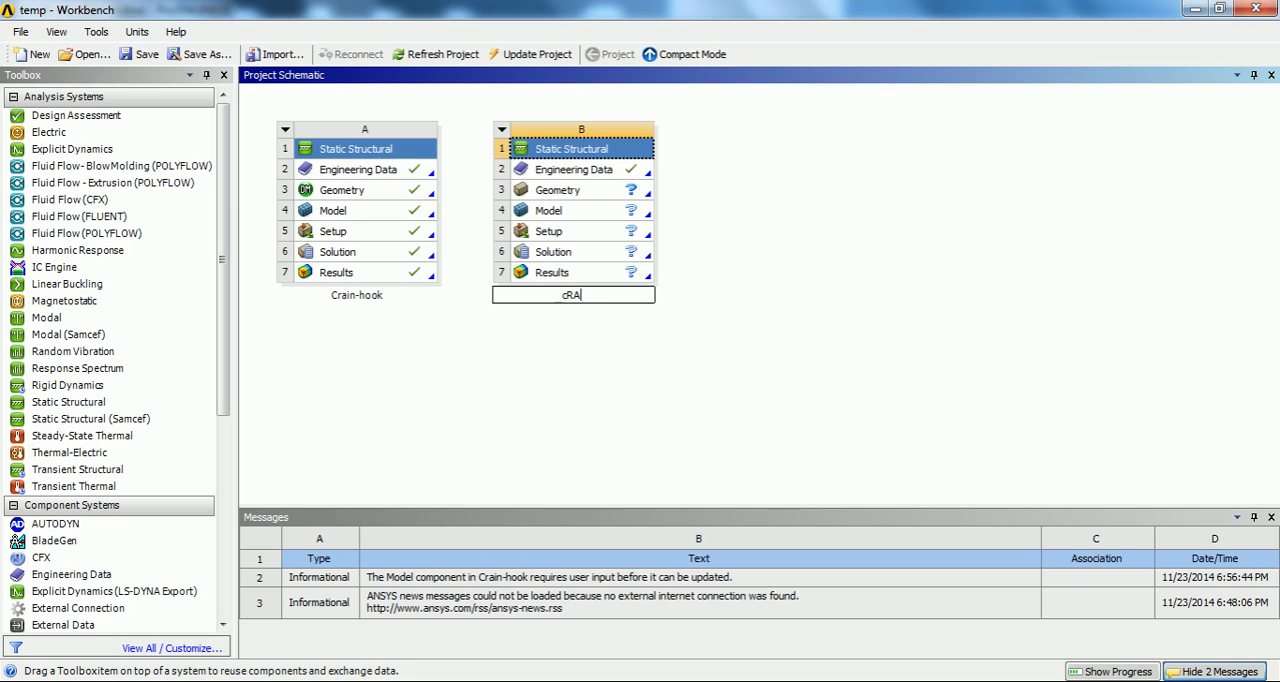
pyautogui.write('IN-HOOK')
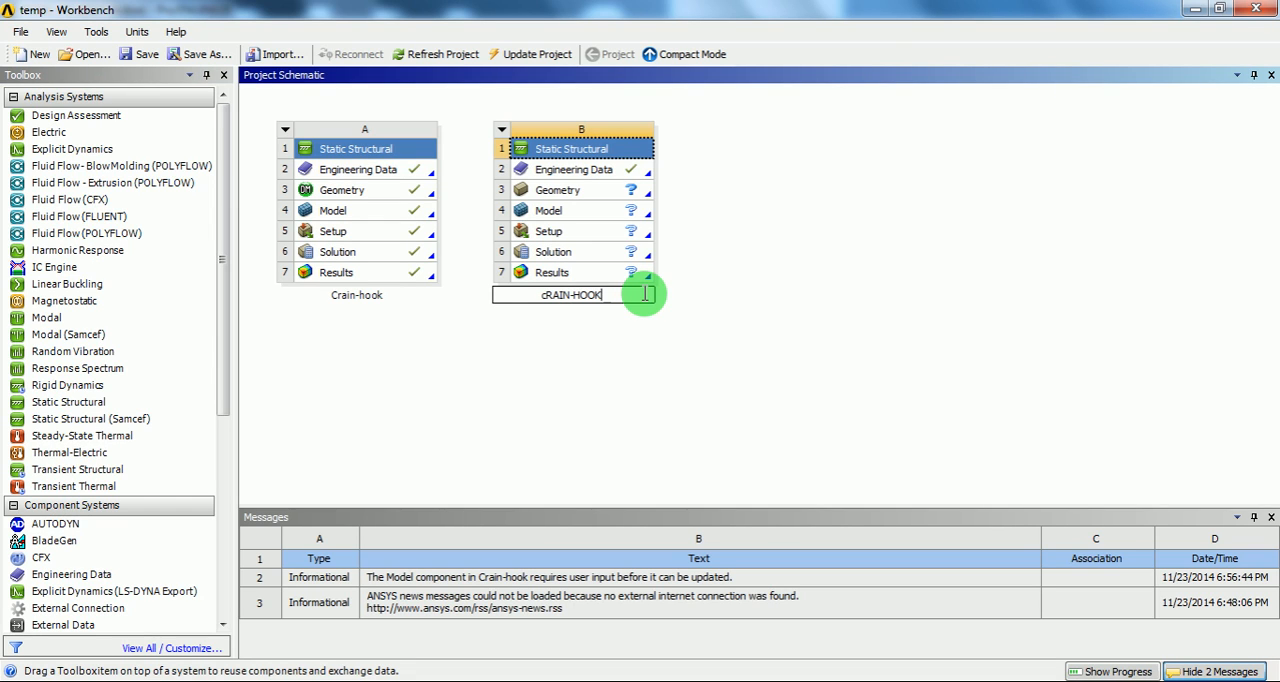
pyautogui.write('_EYE-bOLT')
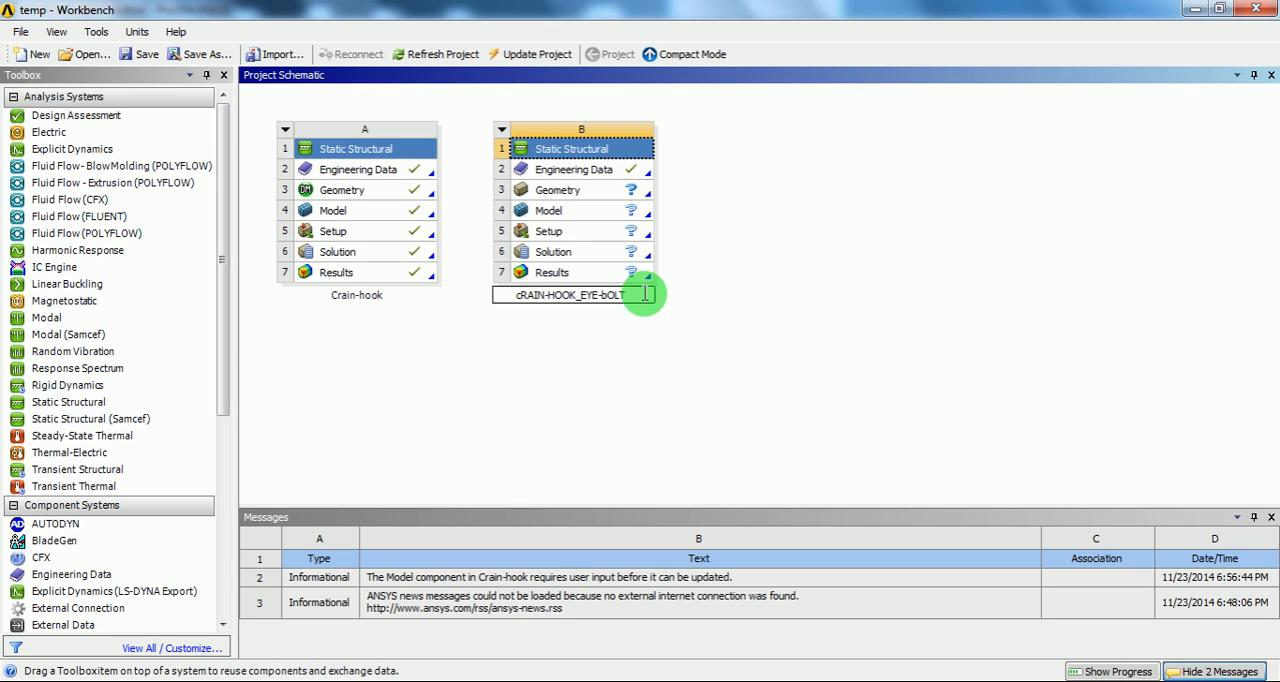
pyautogui.press('Return')
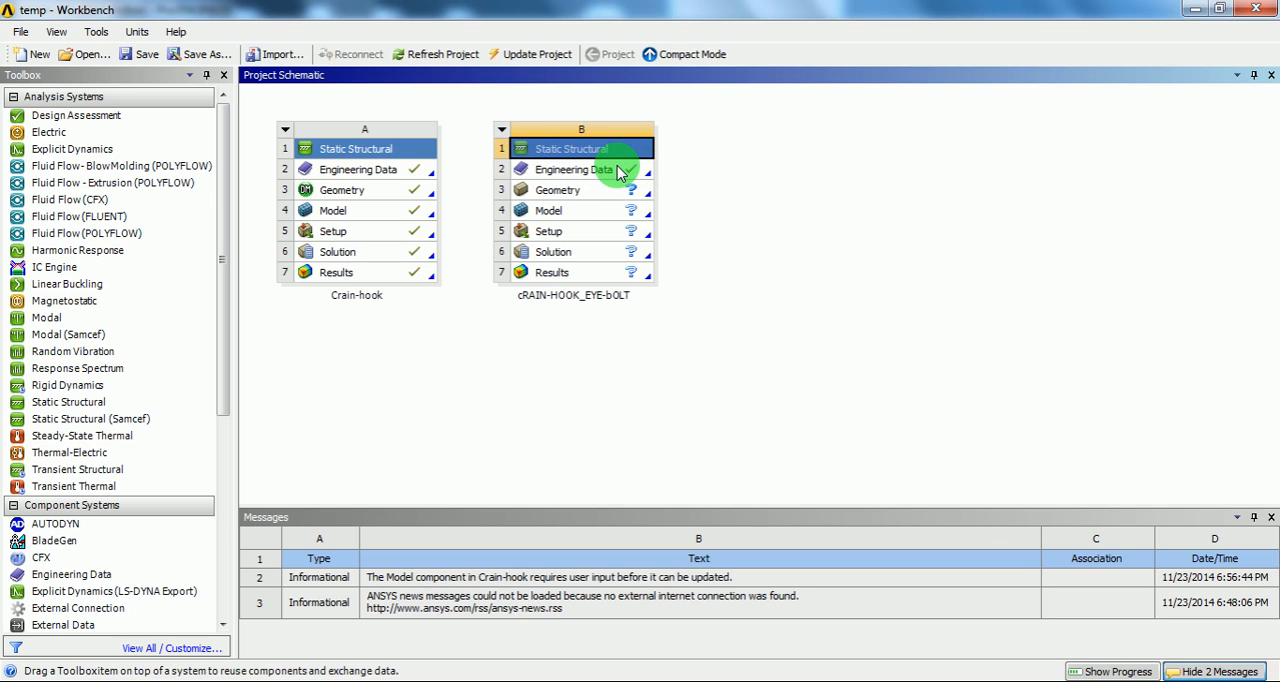
# Step: In the new system's engineering data, set Structural Steel's density unit to tonne mm^-3 and its Young's Modulus unit to MPa
pyautogui.rightClick(601, 174)
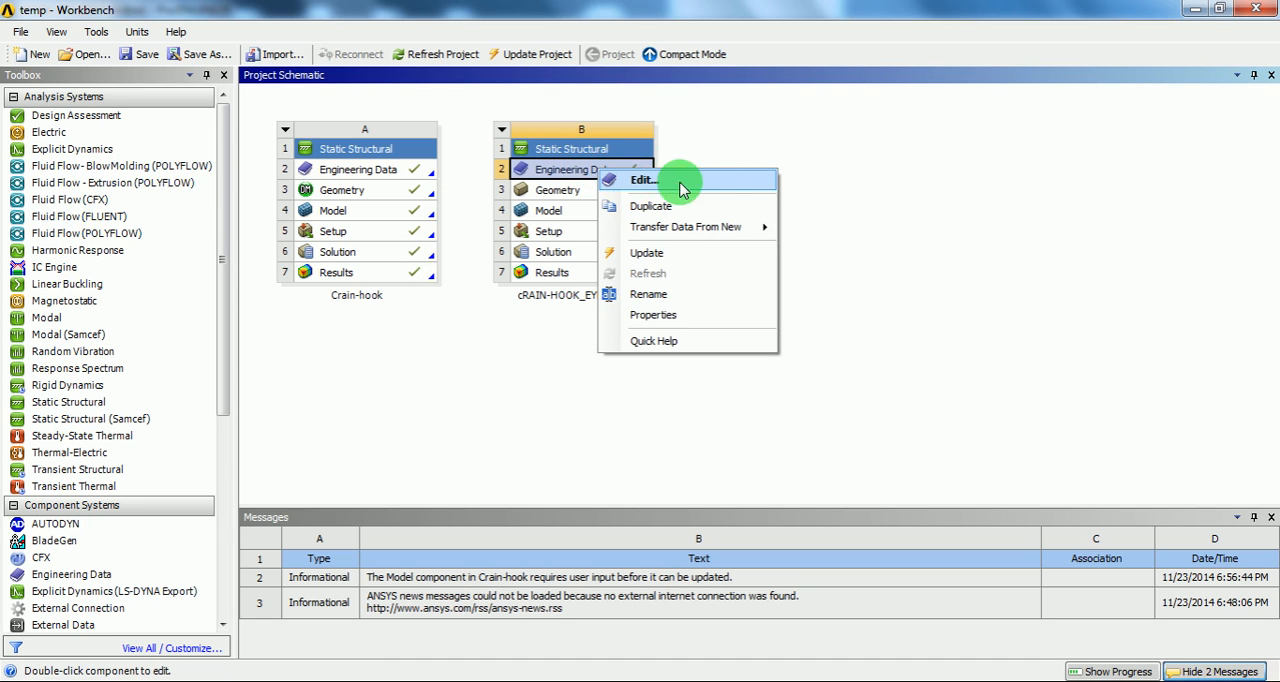
pyautogui.click(640, 181)
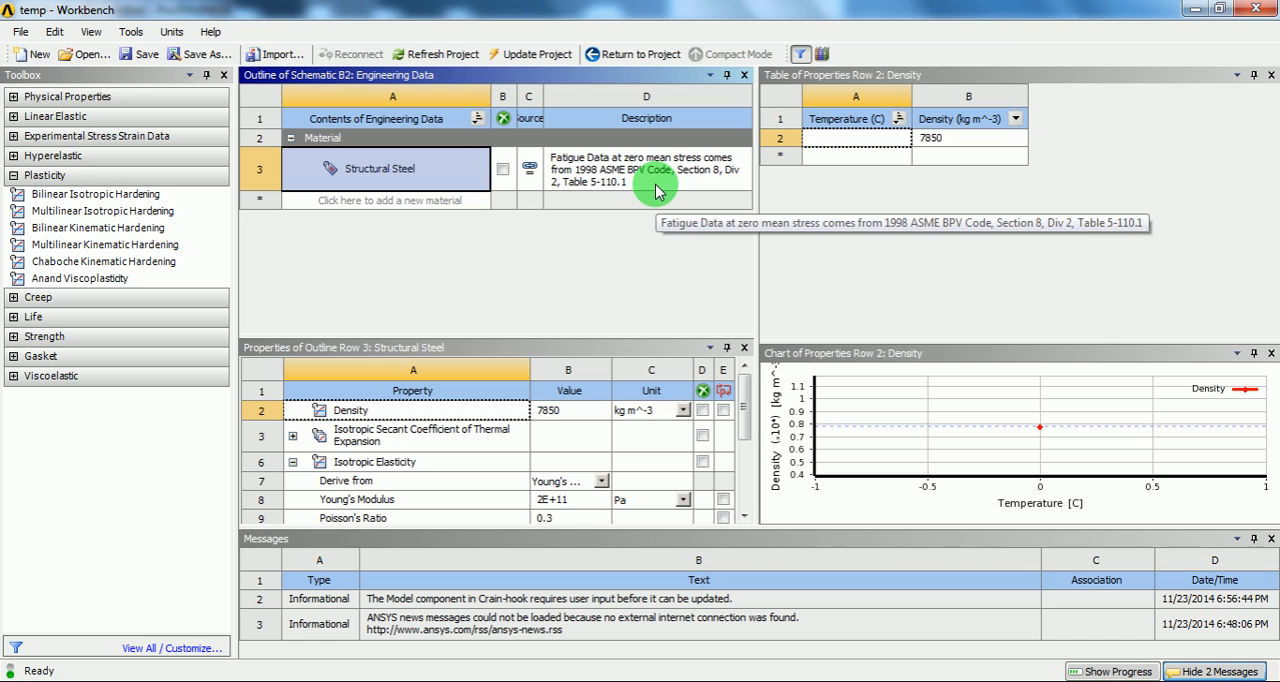
pyautogui.click(171, 31)
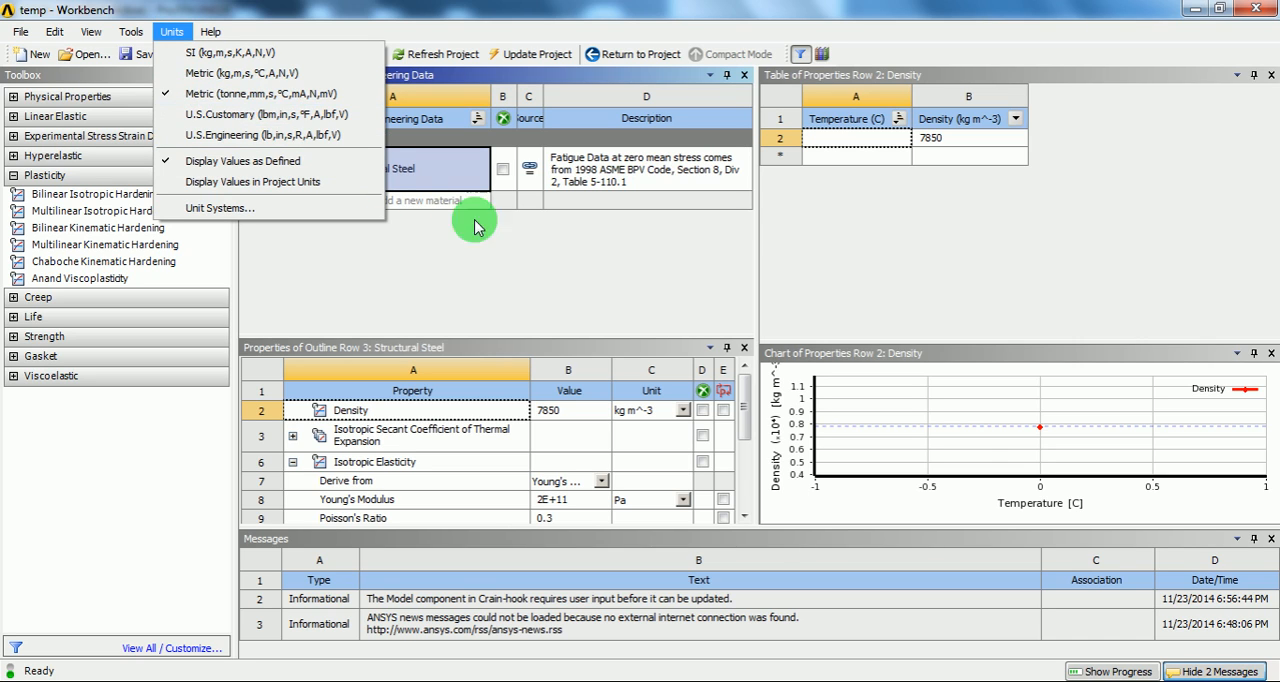
pyautogui.click(610, 273)
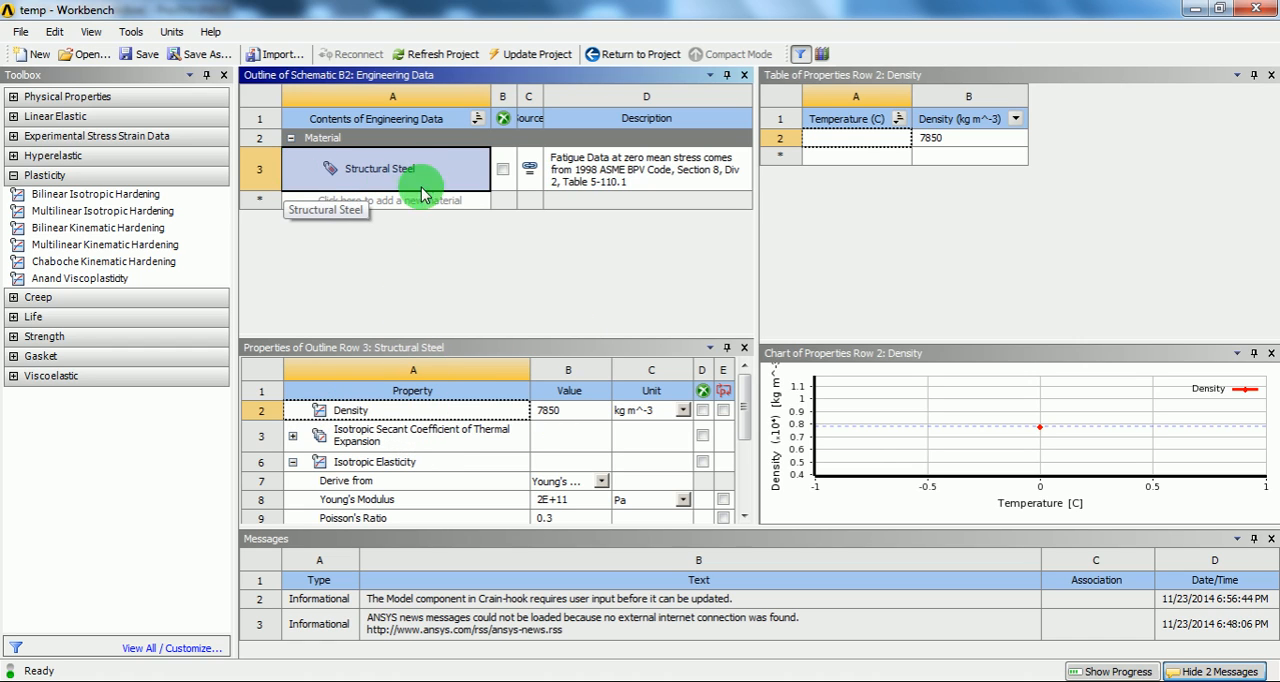
pyautogui.click(682, 410)
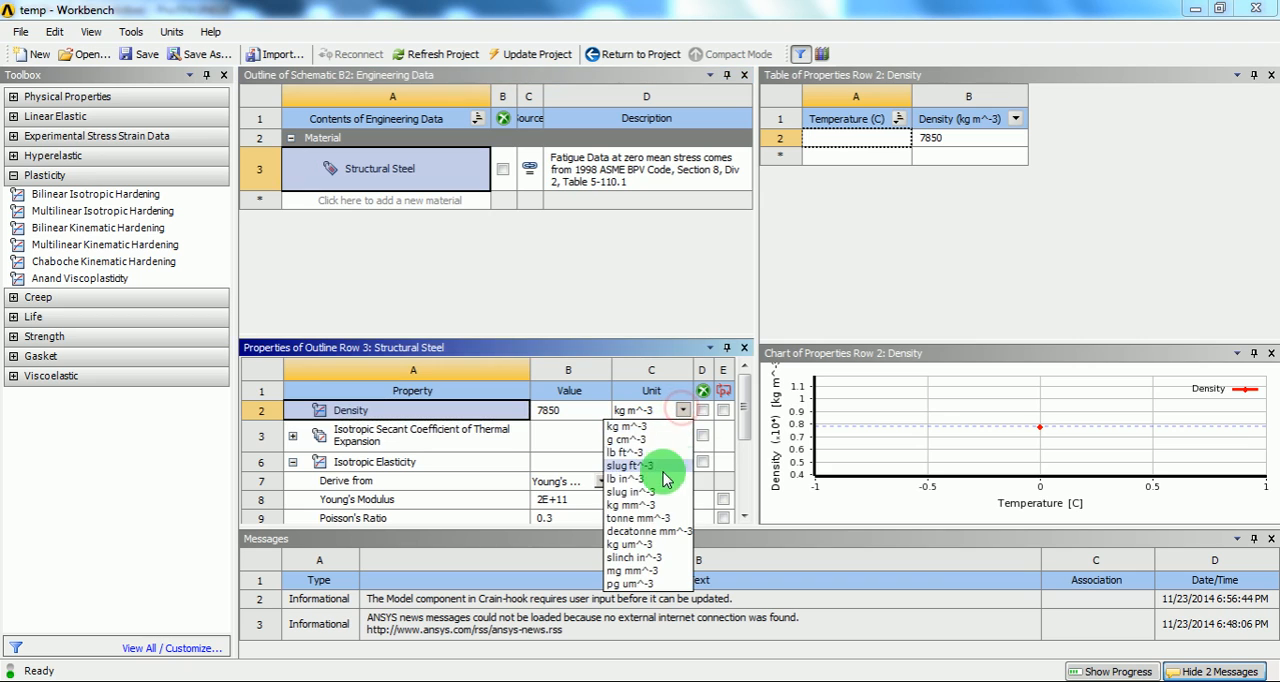
pyautogui.click(648, 519)
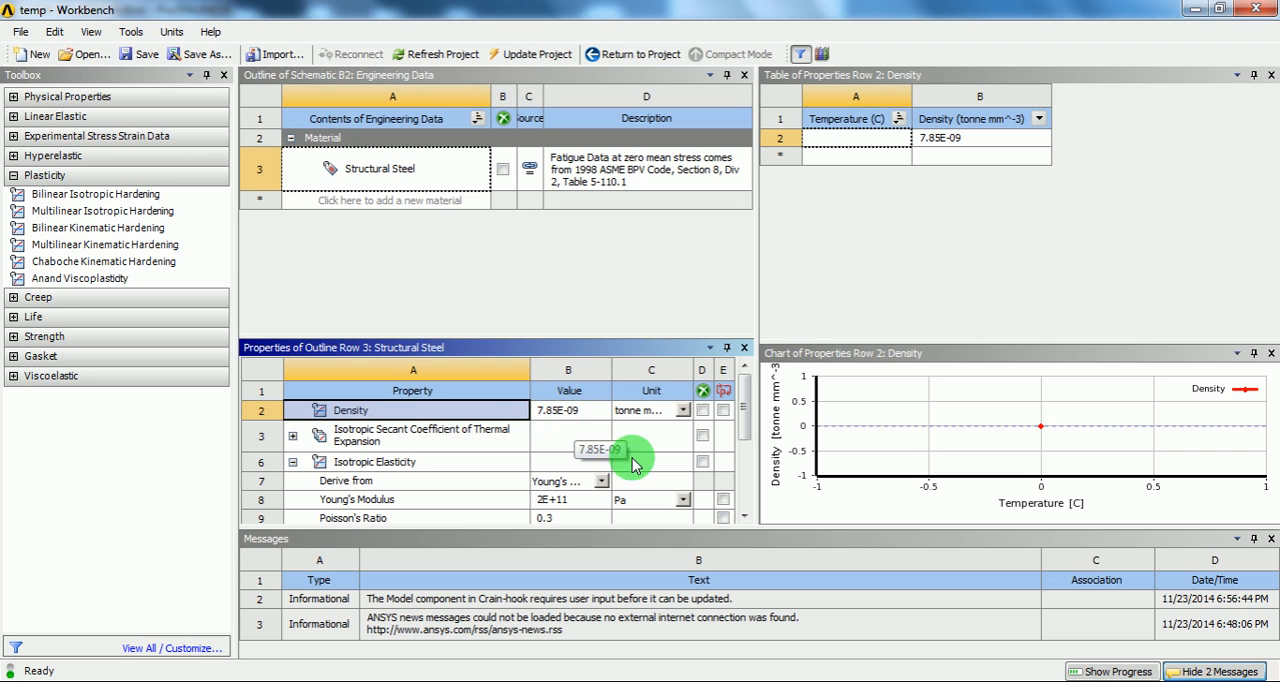
pyautogui.click(682, 499)
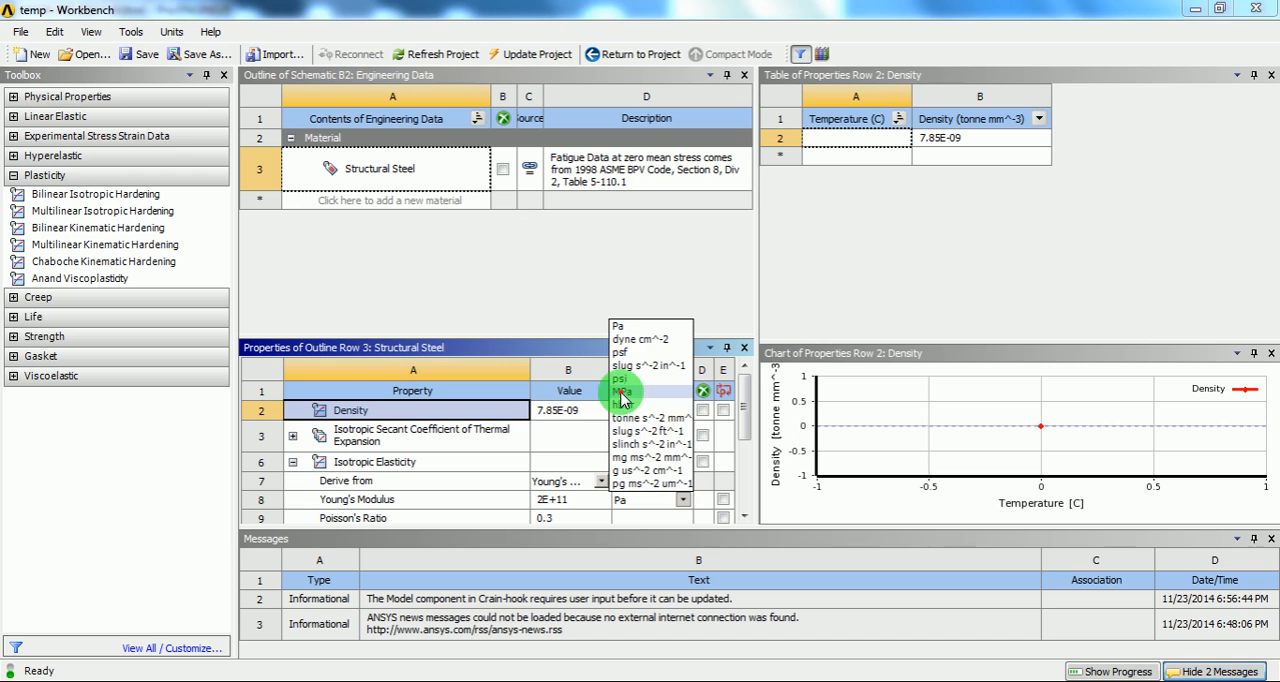
pyautogui.click(621, 392)
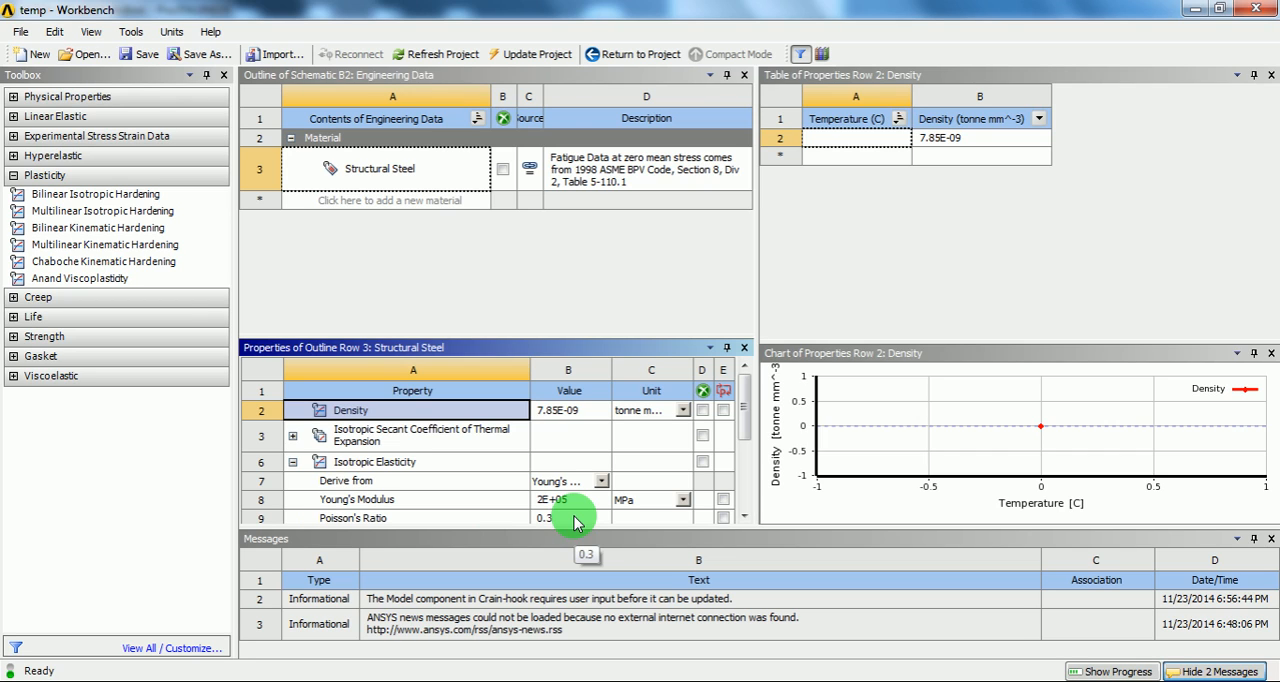
# Step: Add Bilinear Isotropic Hardening to Structural Steel and set its Yield Strength and Tangent Modulus units to MPa
pyautogui.click(88, 196)
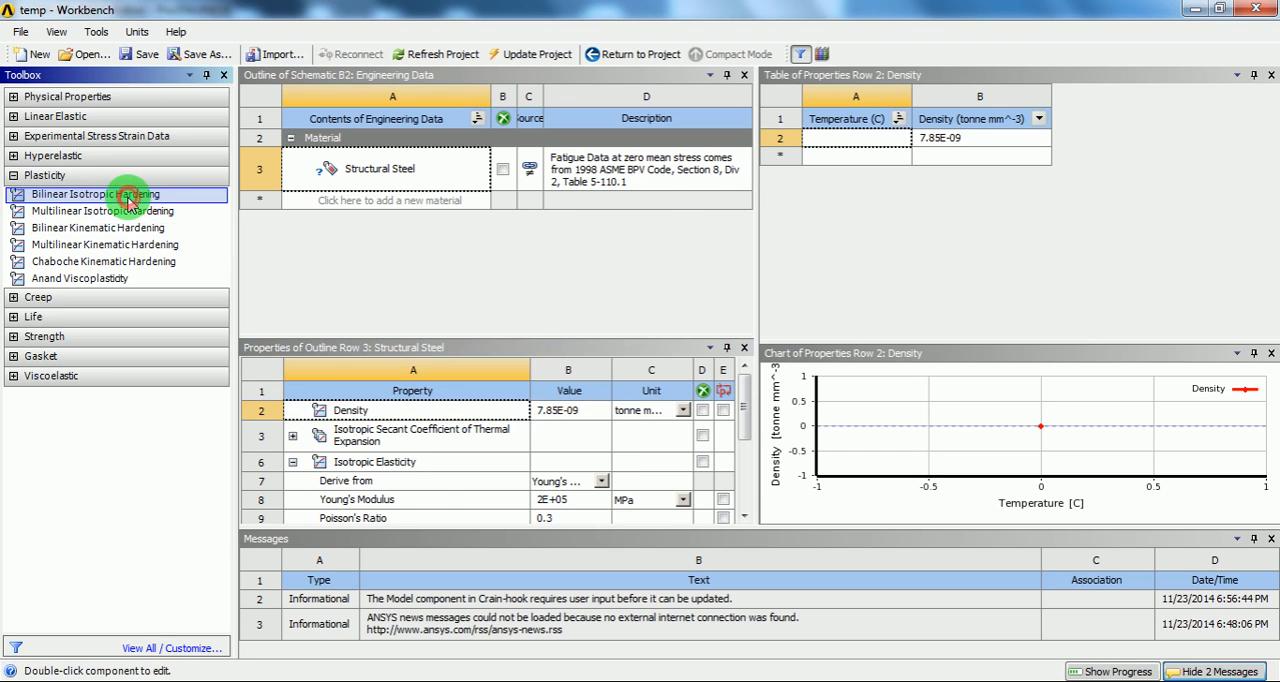
pyautogui.doubleClick(158, 197)
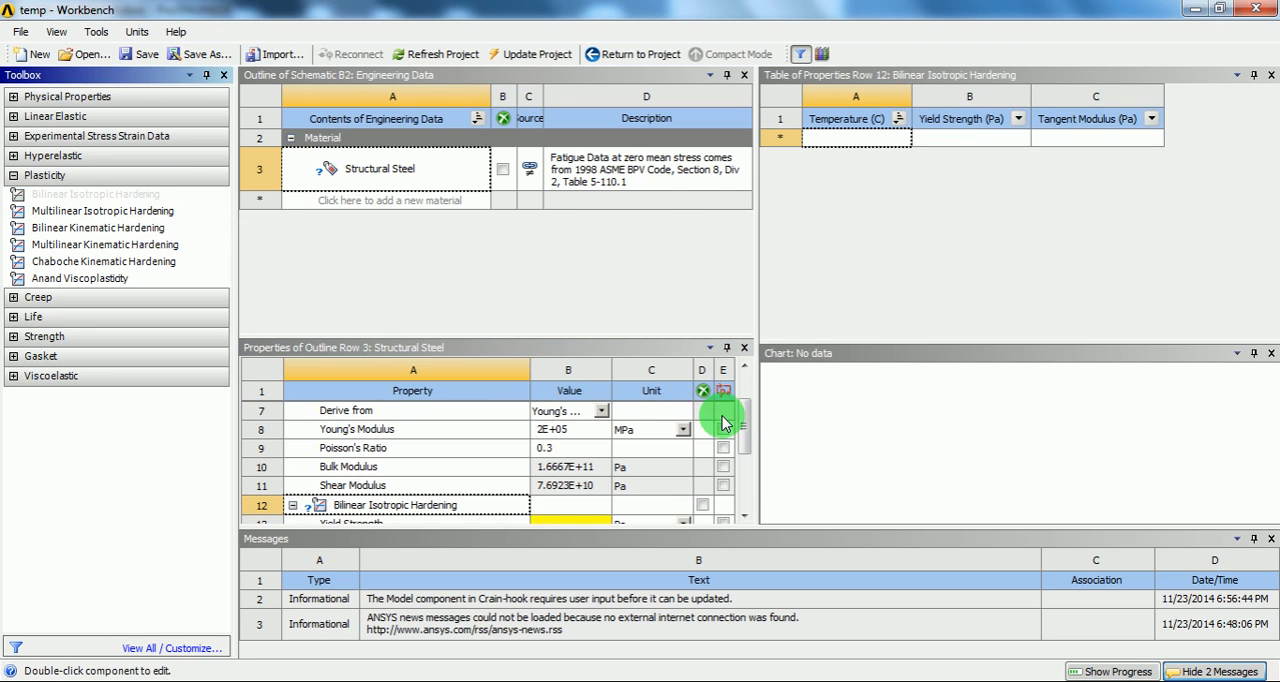
pyautogui.moveTo(745, 432); pyautogui.dragTo(749, 456)
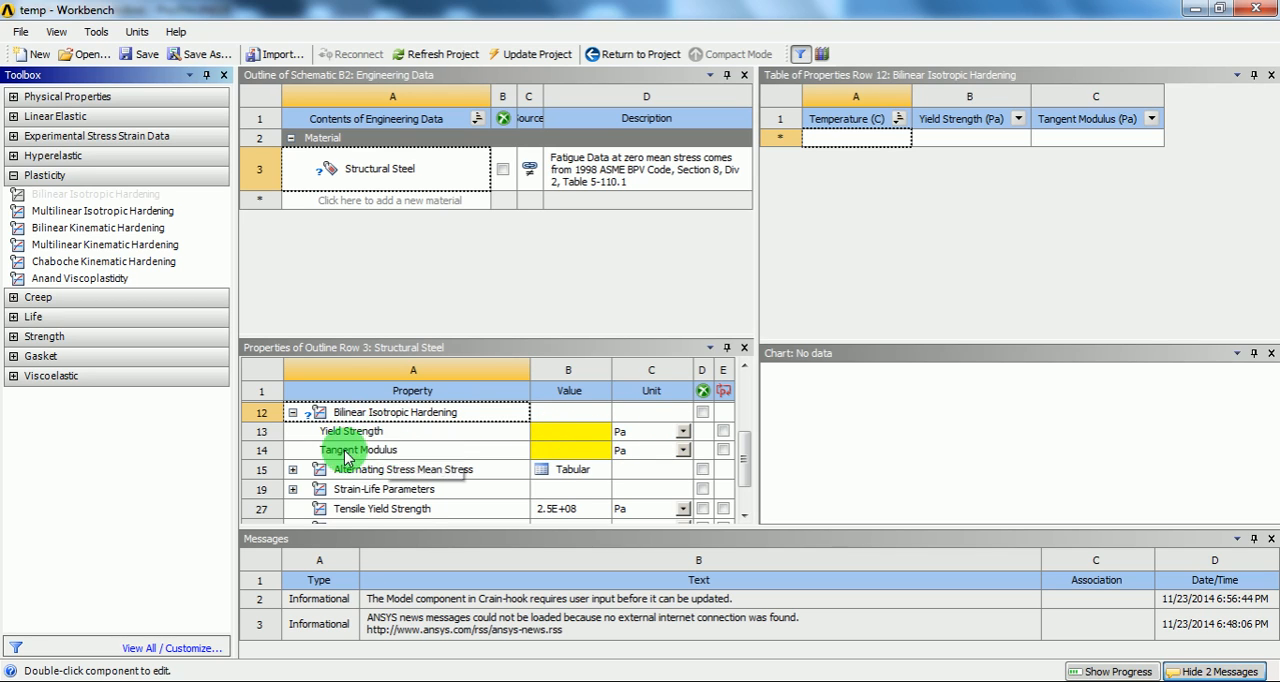
pyautogui.click(684, 432)
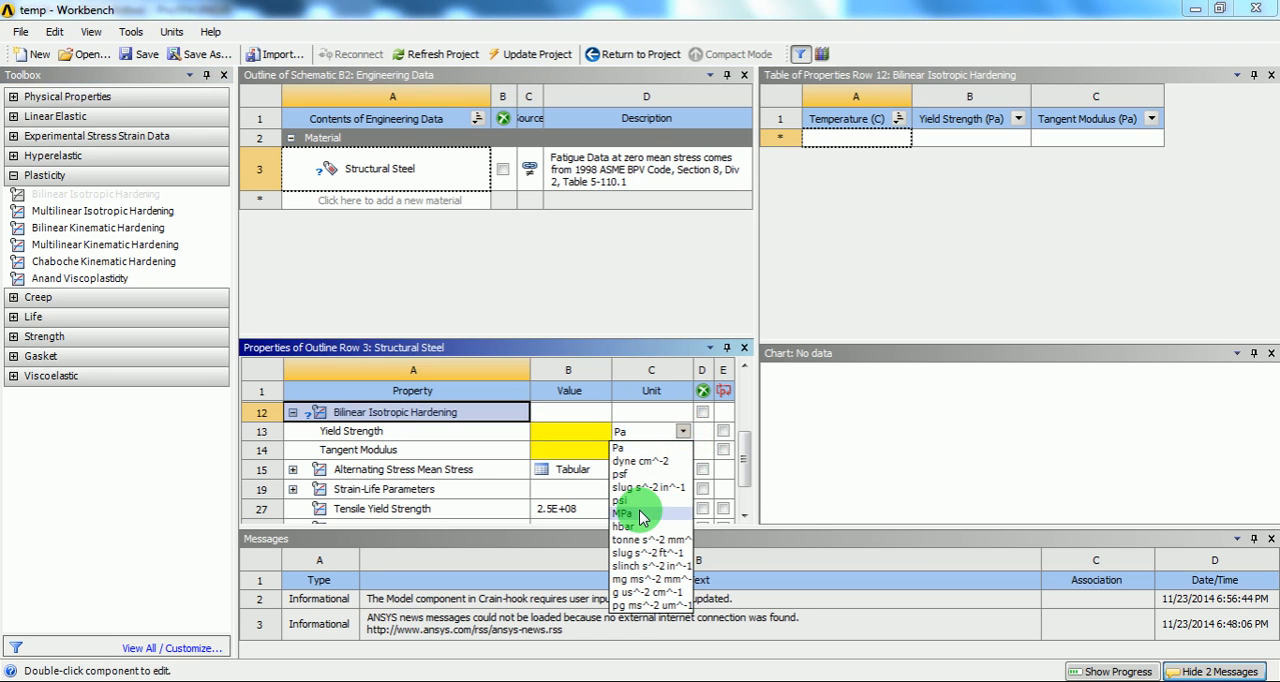
pyautogui.click(628, 513)
pyautogui.click(682, 450)
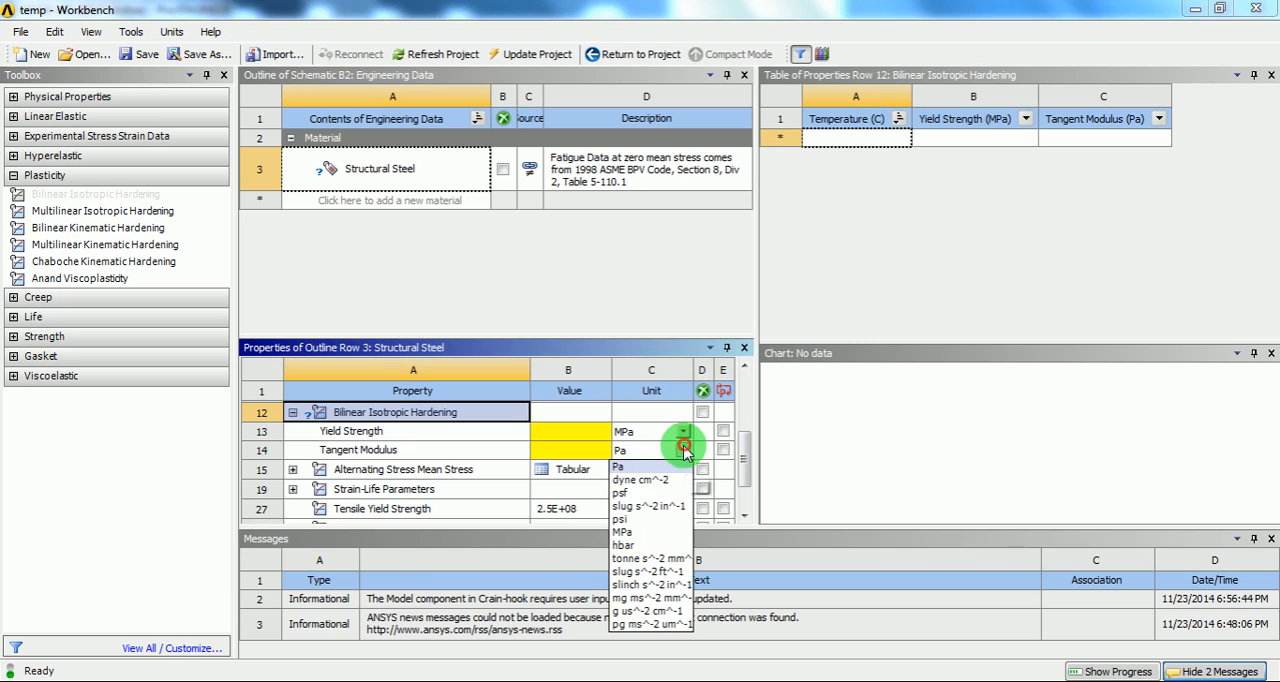
pyautogui.click(628, 532)
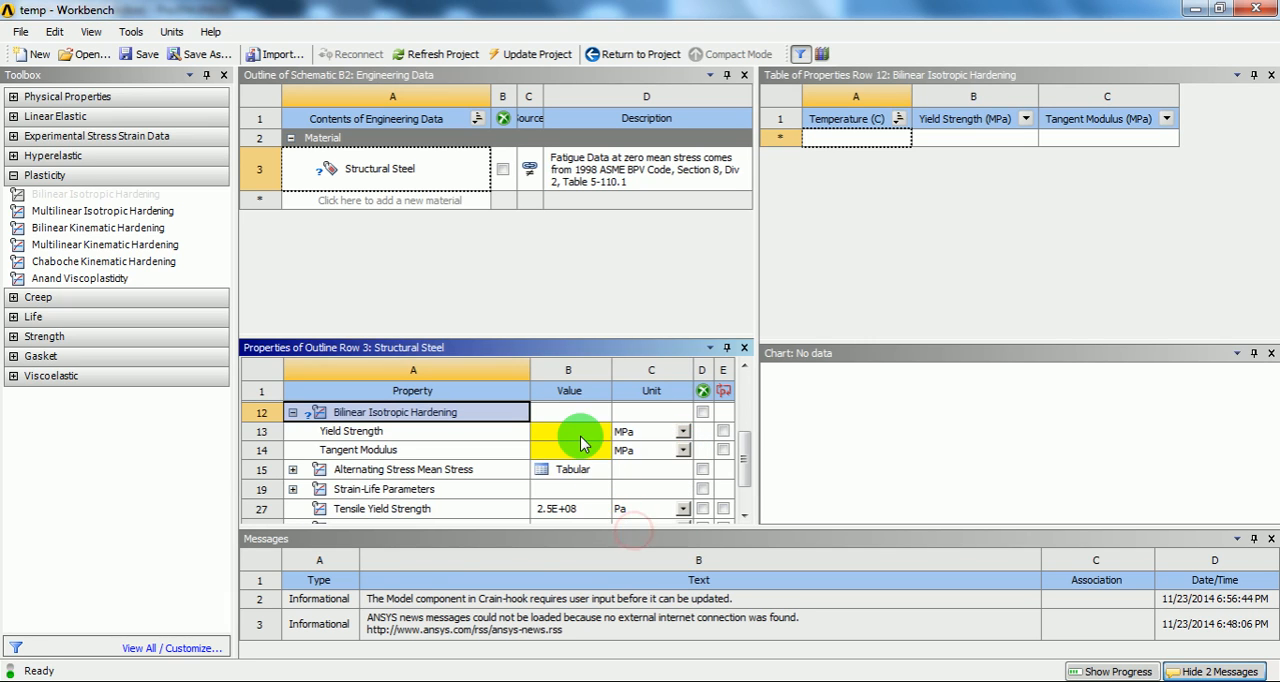
# Step: Set the hardening Yield Strength to 250 MPa and Tangent Modulus to 20000 MPa, and return to the project schematic
pyautogui.click(579, 437)
pyautogui.write('25')
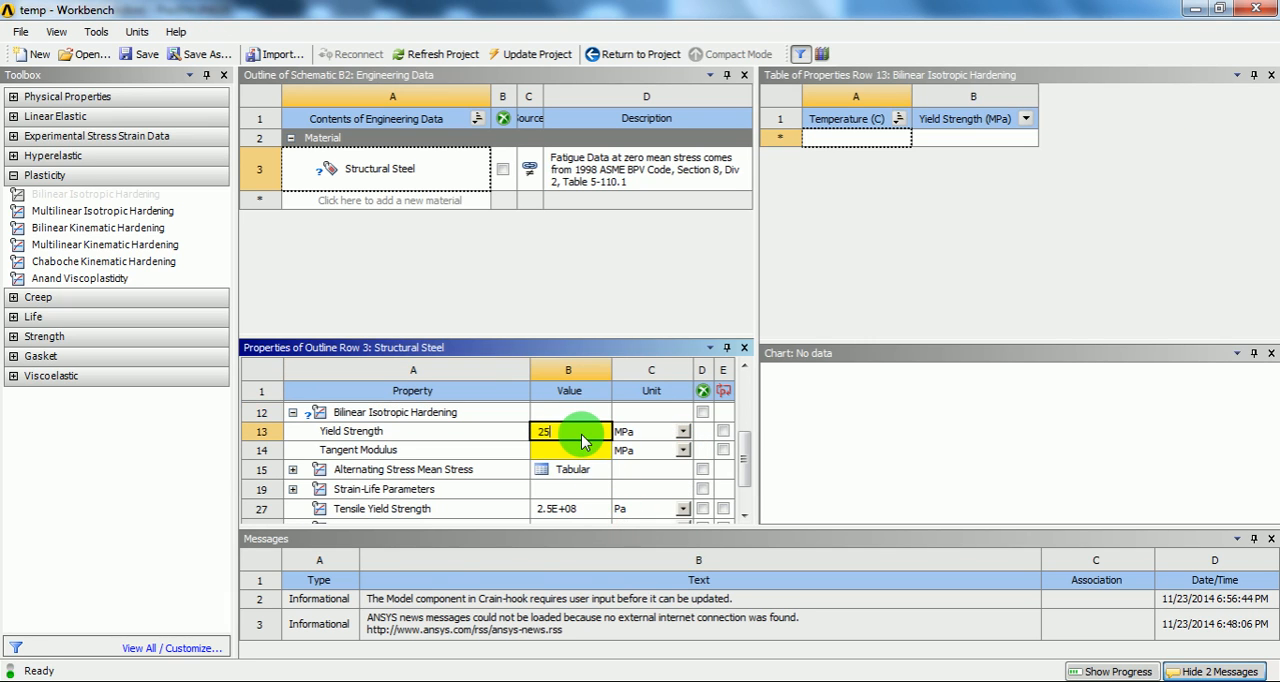
pyautogui.press('Return')
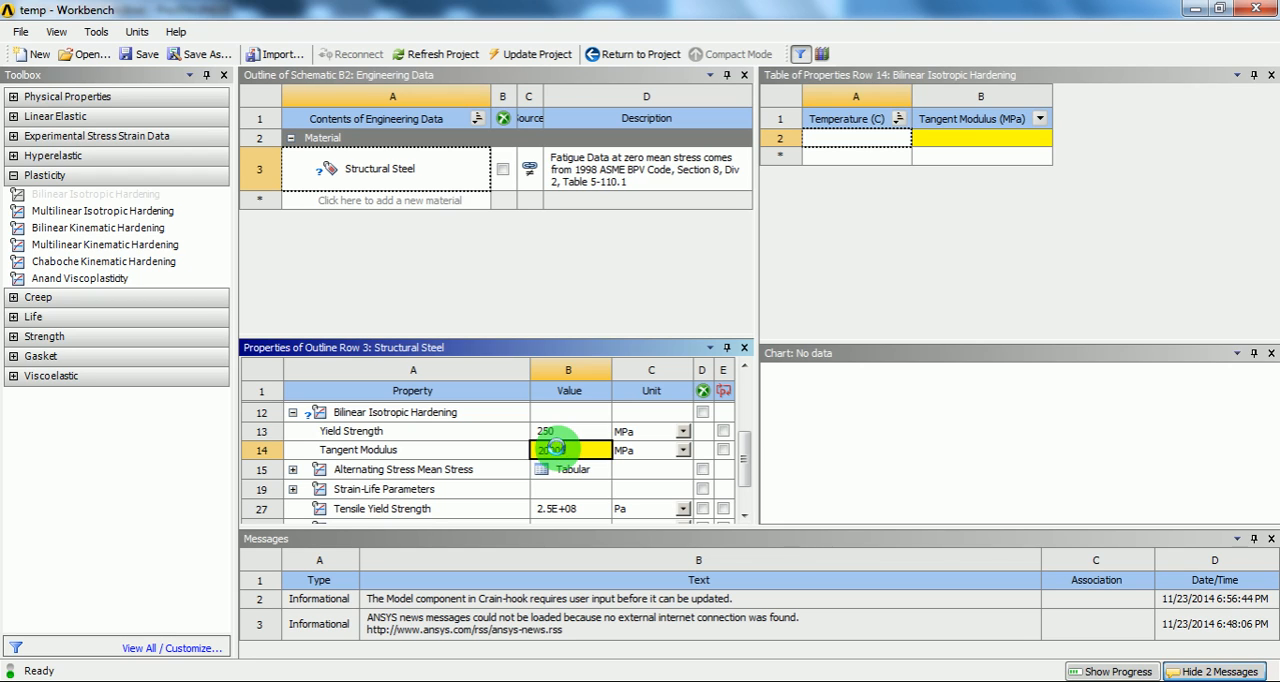
pyautogui.press('Return')
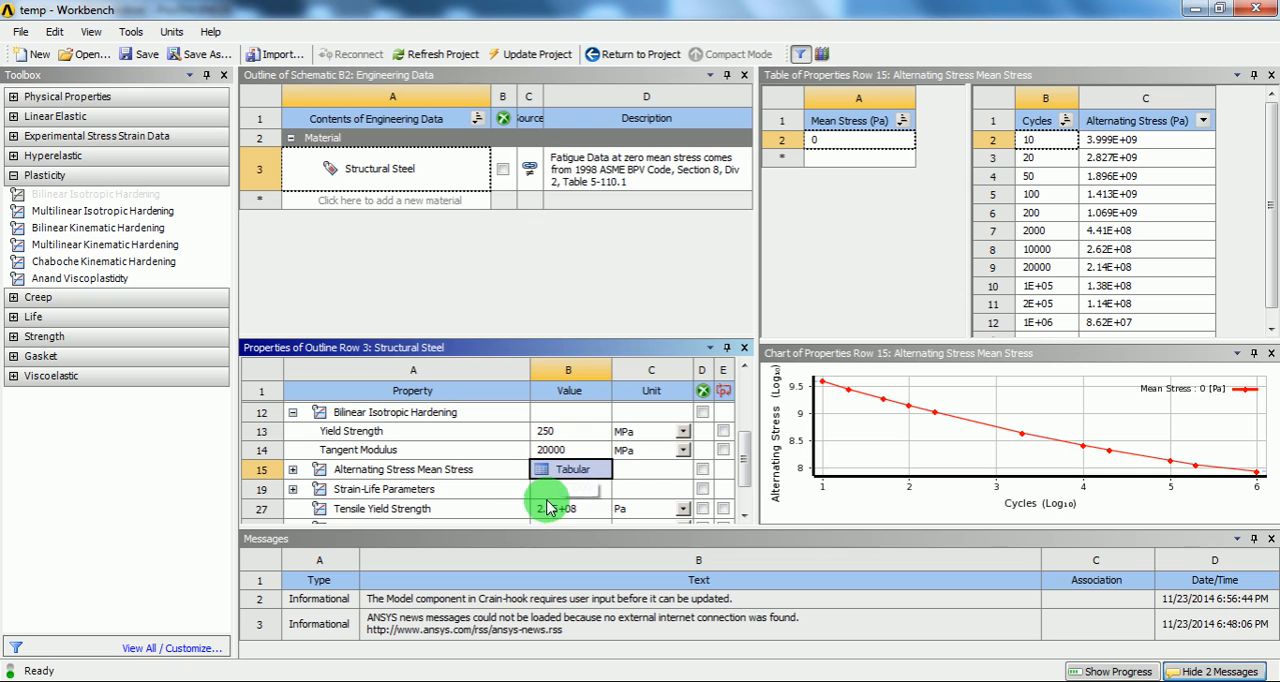
pyautogui.click(632, 57)
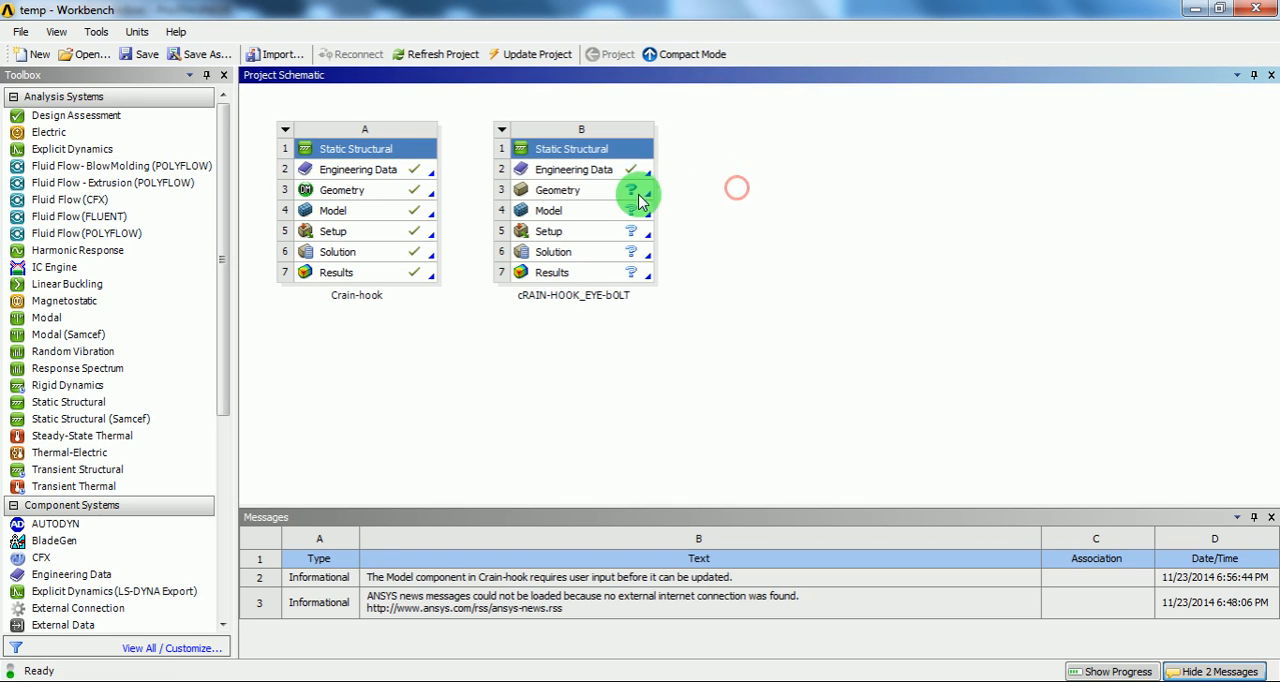
# Step: Import hook-eye-bolt_asm.stp as the geometry of the cRAIN-HOOK_EYE-bOLT system
pyautogui.click(584, 191)
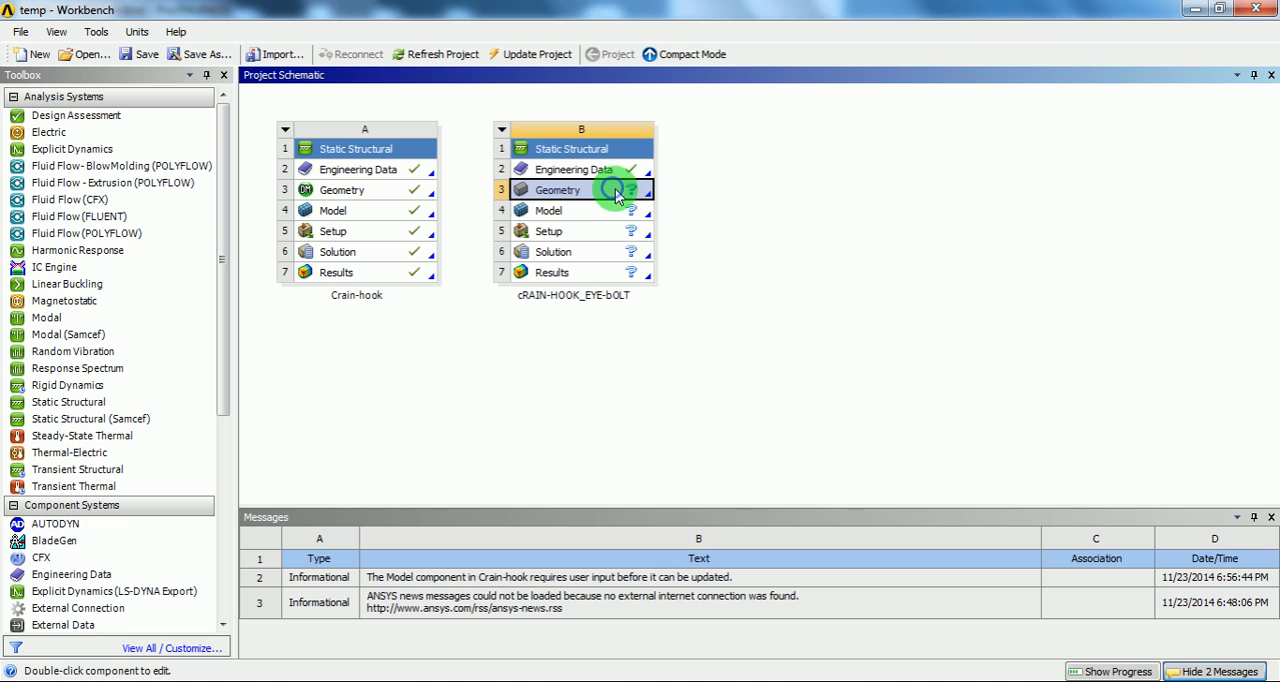
pyautogui.rightClick(617, 195)
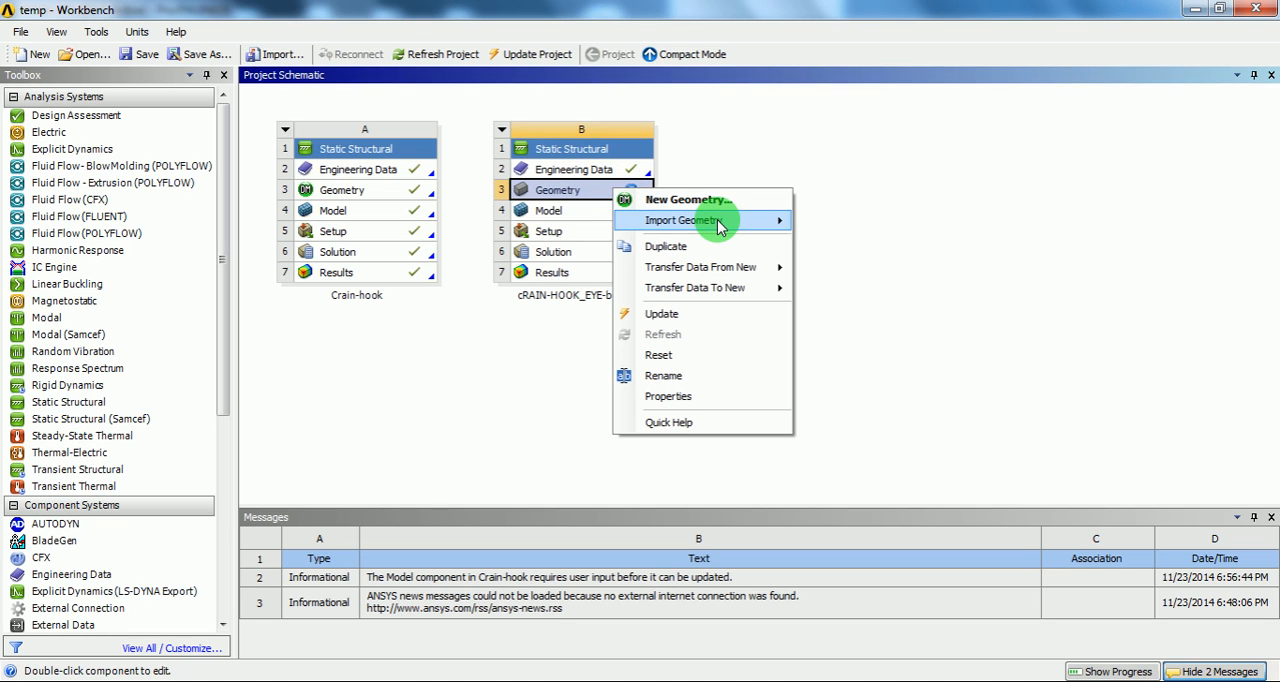
pyautogui.moveTo(720, 226)
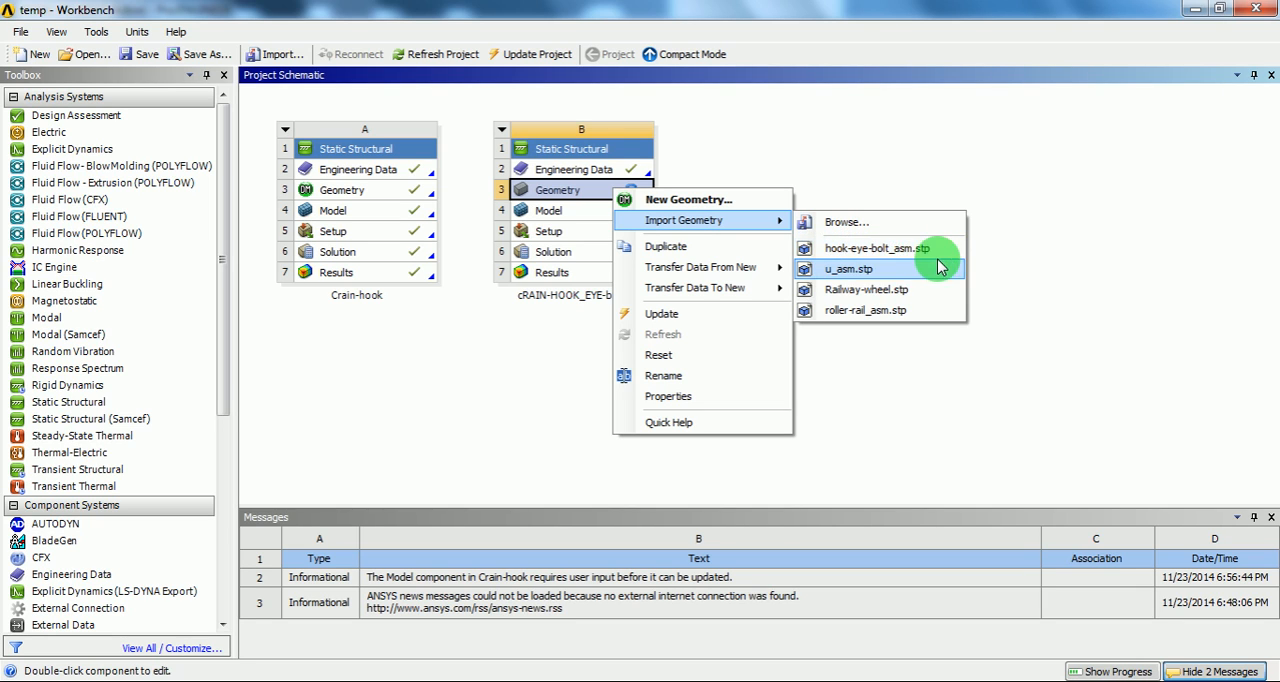
pyautogui.click(900, 252)
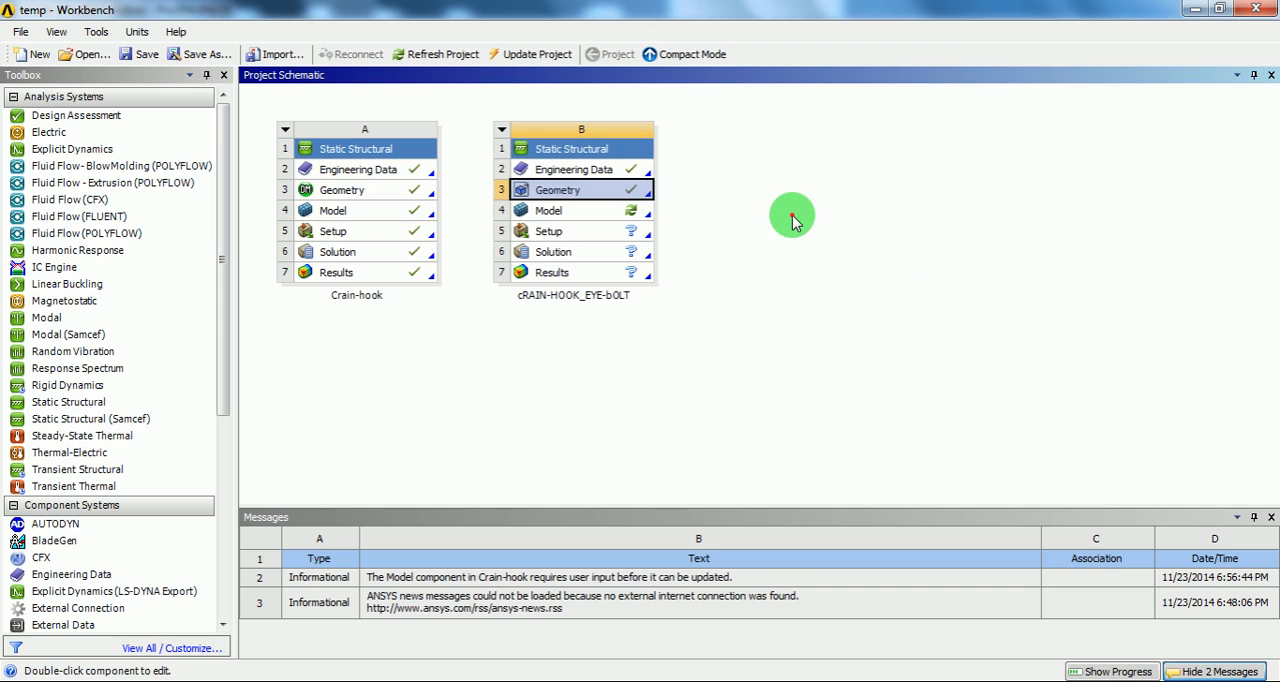
pyautogui.click(792, 220)
# Step: Open the imported geometry for editing in DesignModeler with millimeter as the length unit
pyautogui.rightClick(577, 193)
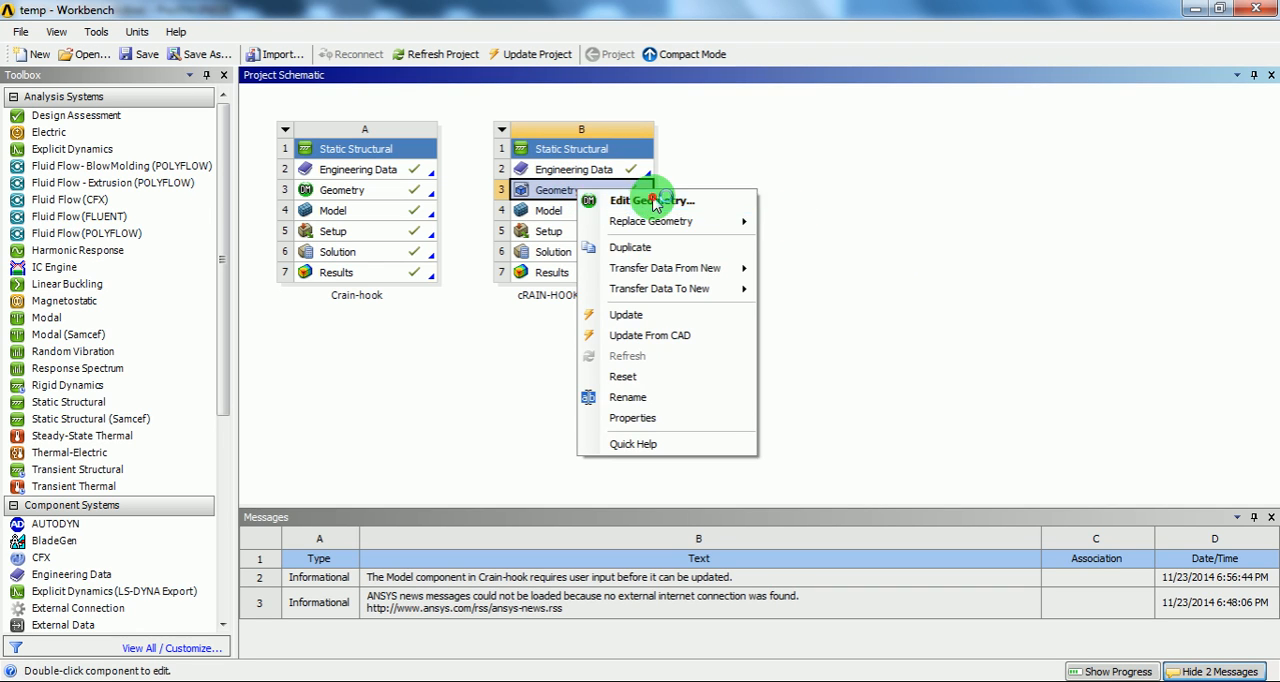
pyautogui.click(652, 201)
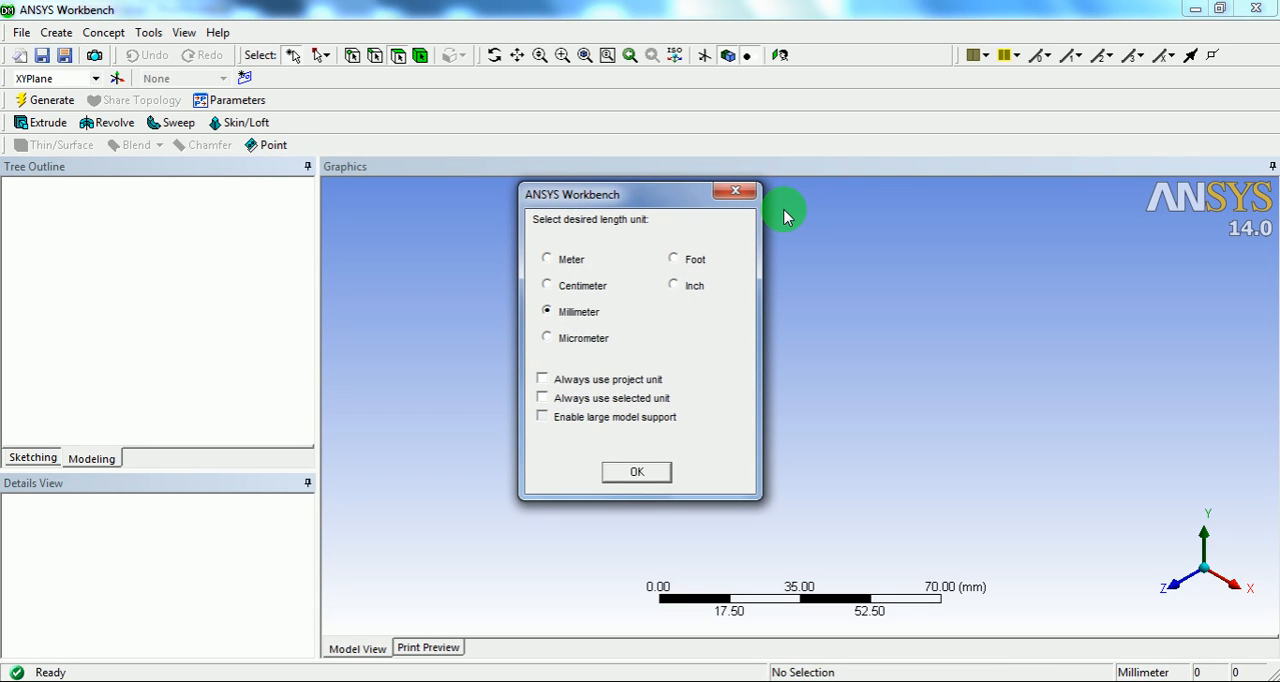
pyautogui.moveTo(646, 194); pyautogui.dragTo(562, 217)
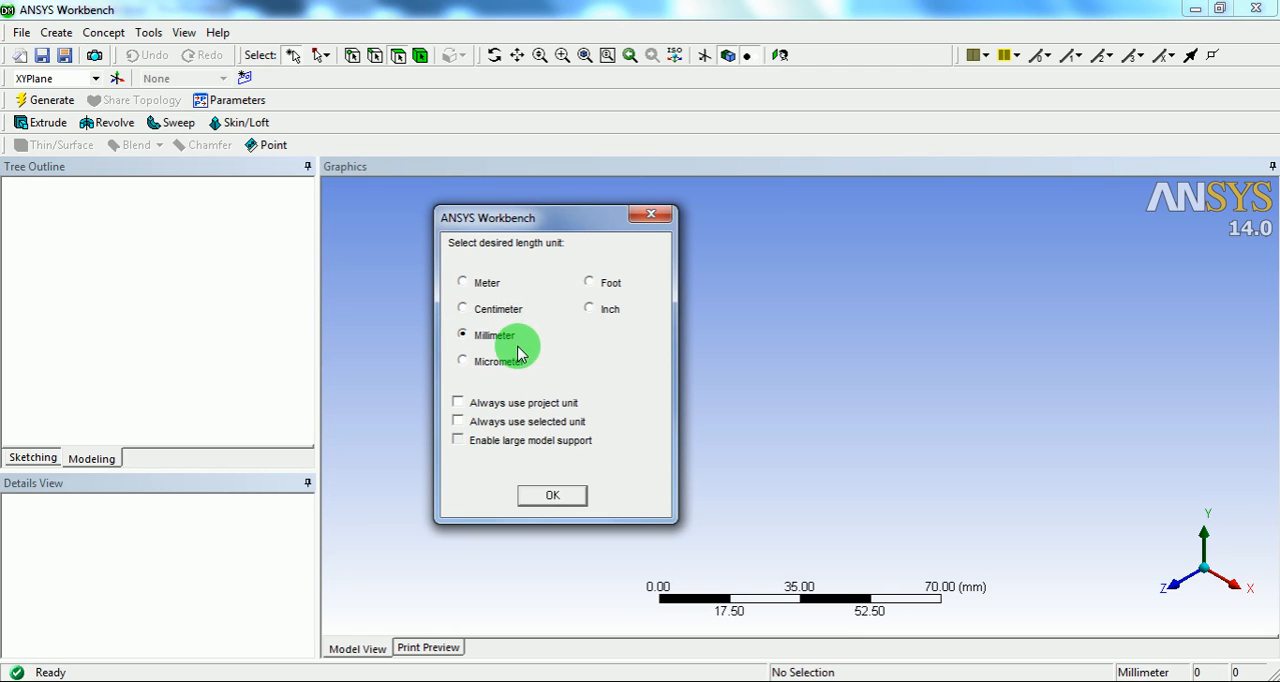
pyautogui.click(533, 493)
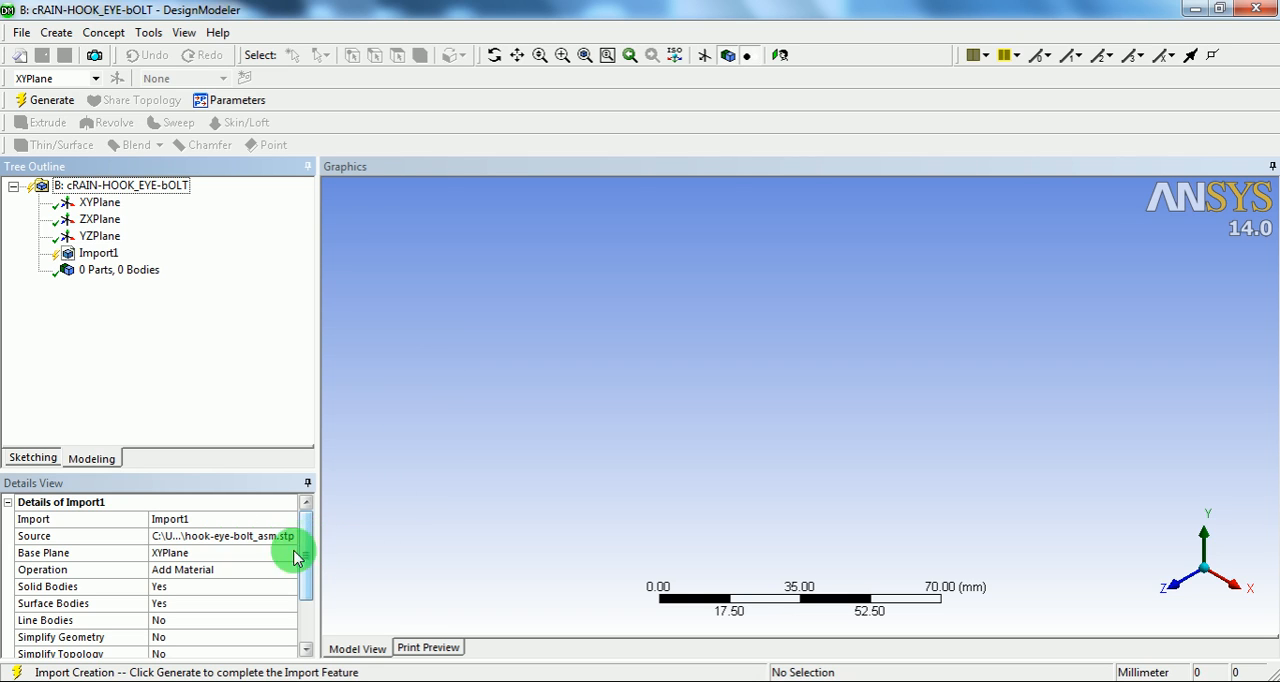
# Step: Set the Solid Bodies option of the geometry import feature to No
pyautogui.doubleClick(196, 590)
pyautogui.click(249, 589)
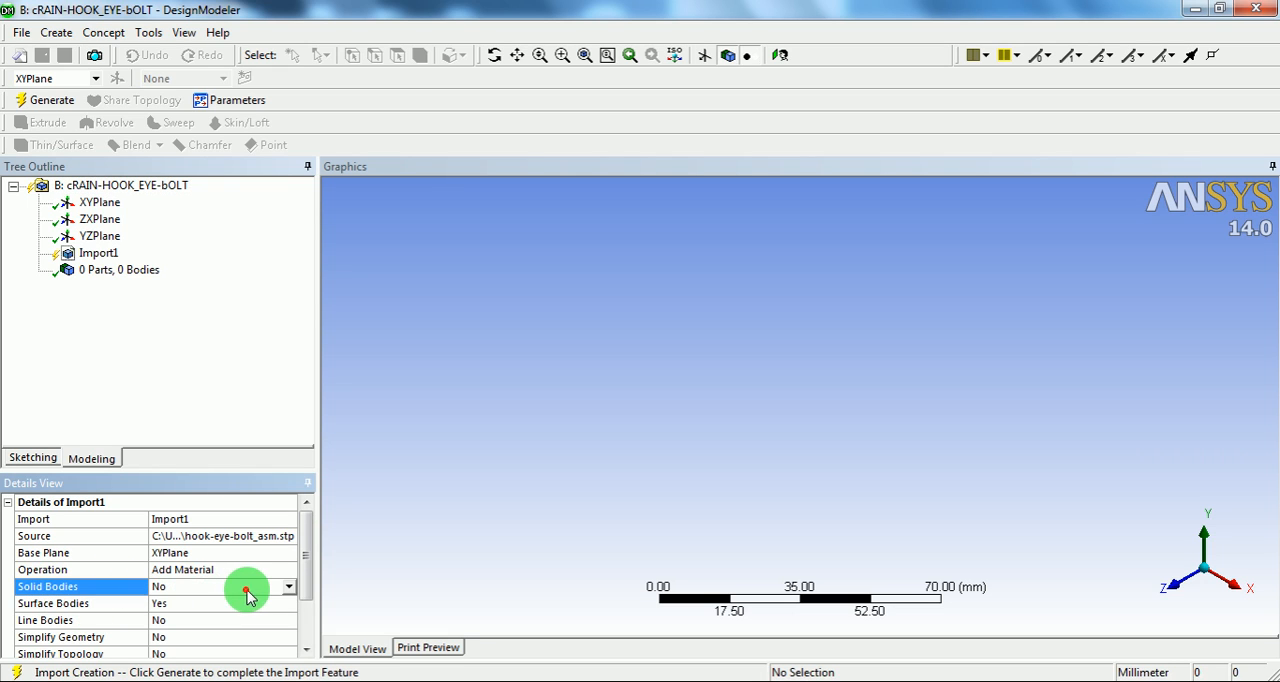
pyautogui.click(287, 586)
pyautogui.click(181, 614)
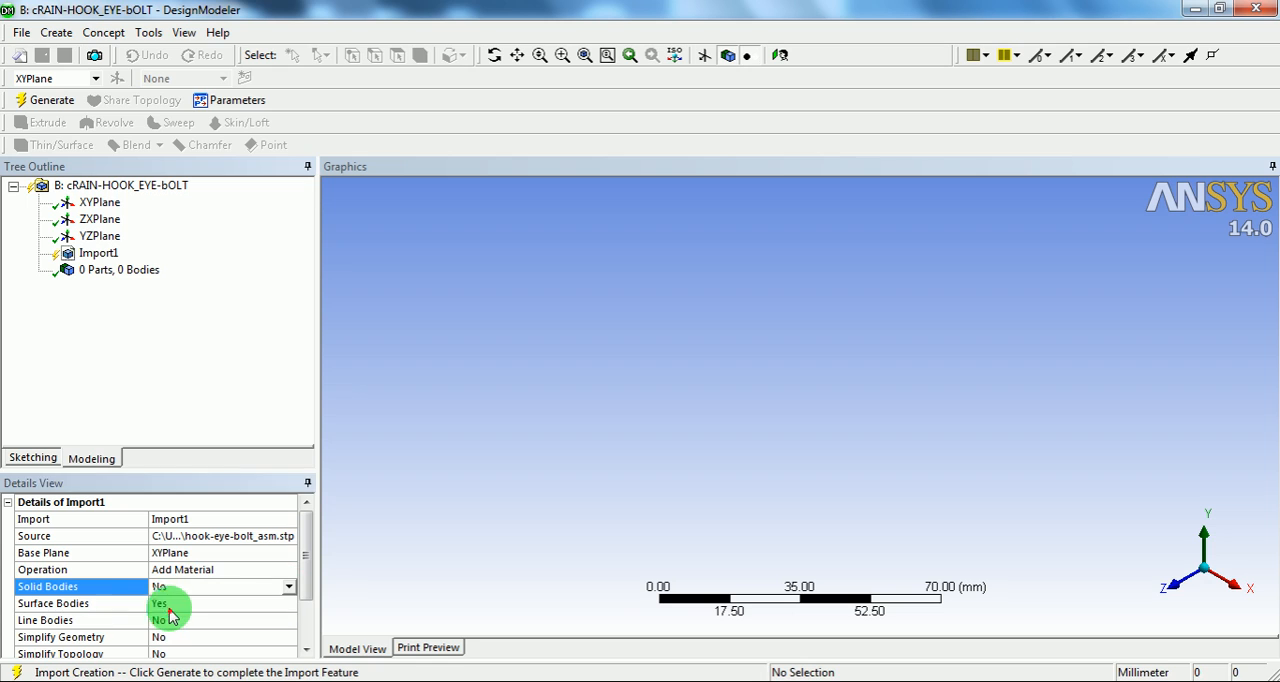
# Step: Set Solid Bodies to Yes and Surface Bodies to No for the Import1 feature
pyautogui.click(191, 605)
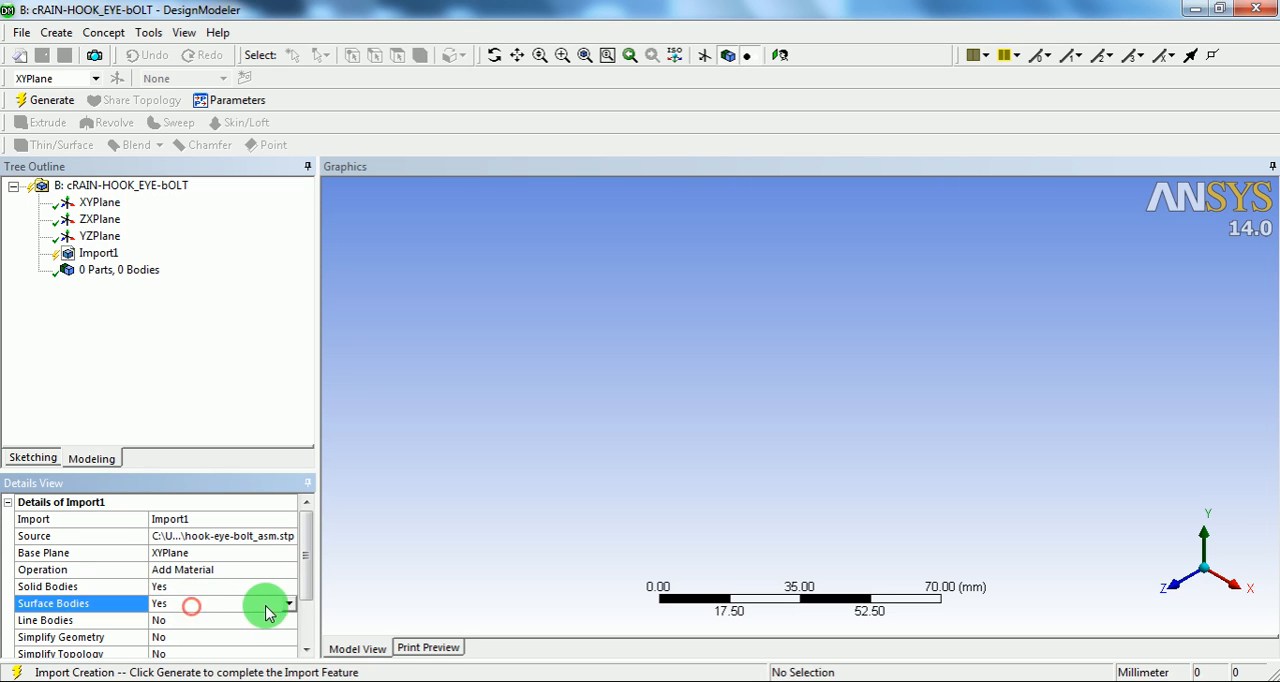
pyautogui.click(288, 604)
pyautogui.click(168, 619)
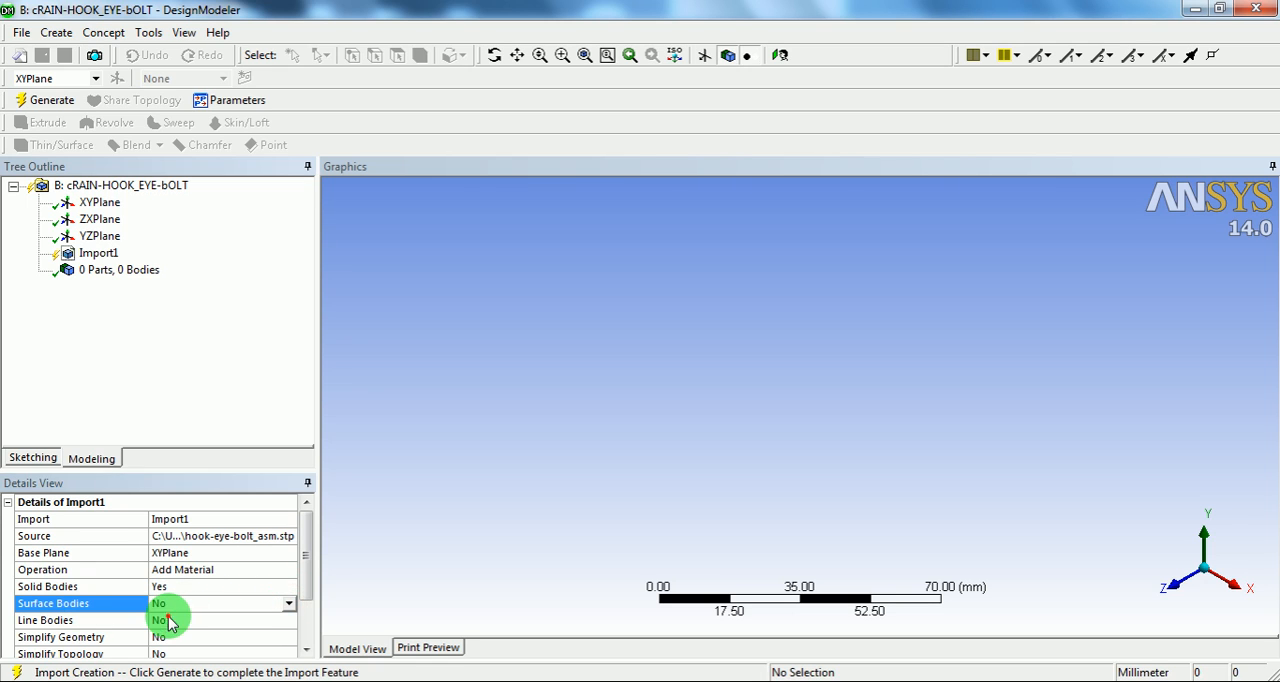
# Step: Set Line Bodies to Yes for the import feature and generate the hook and eye bolt geometry
pyautogui.click(95, 621)
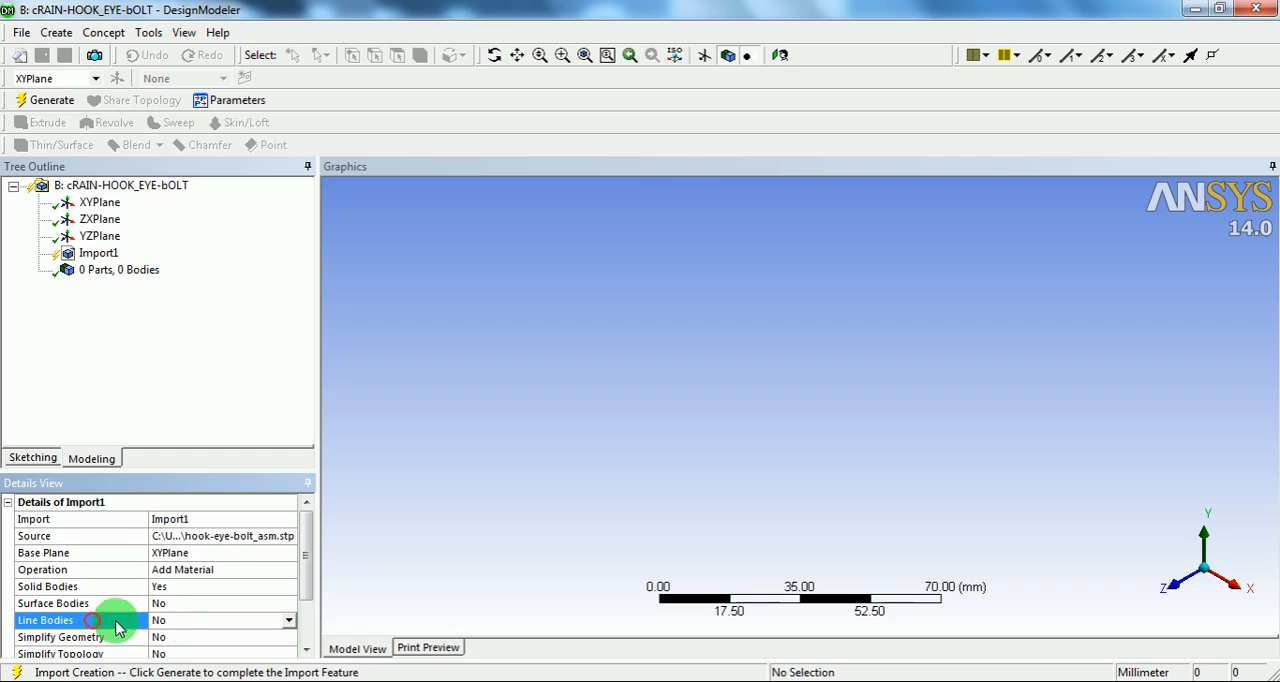
pyautogui.click(289, 621)
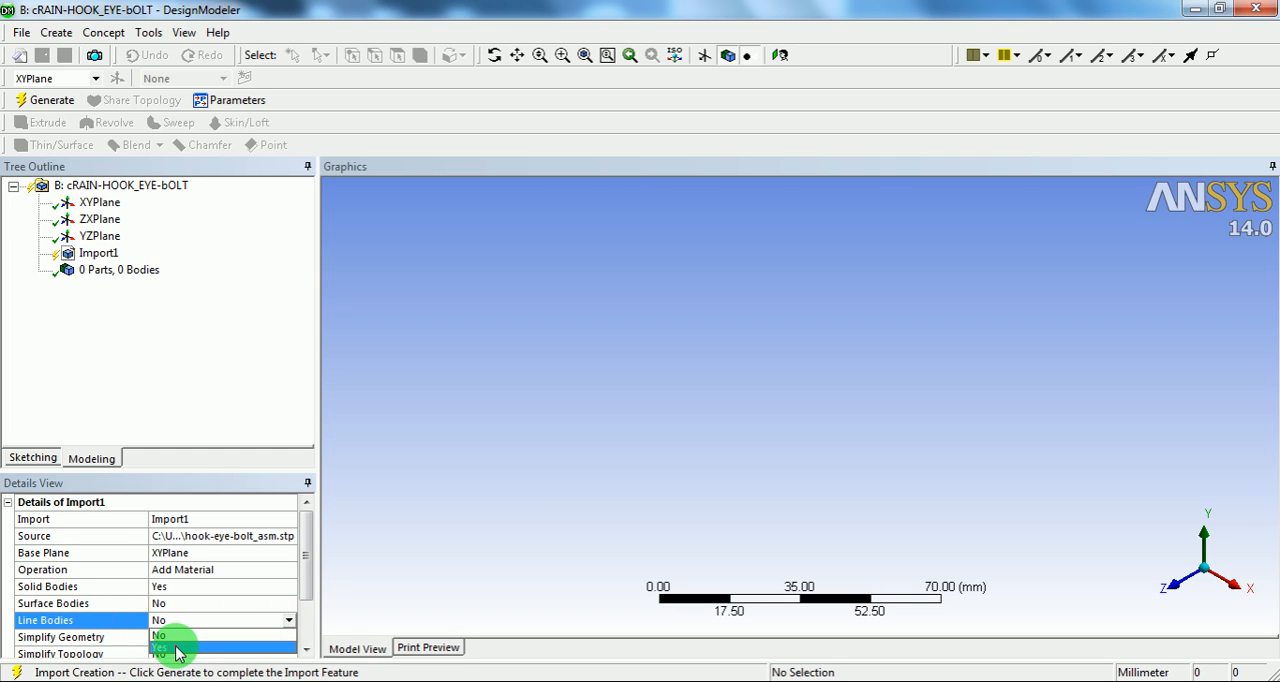
pyautogui.click(178, 650)
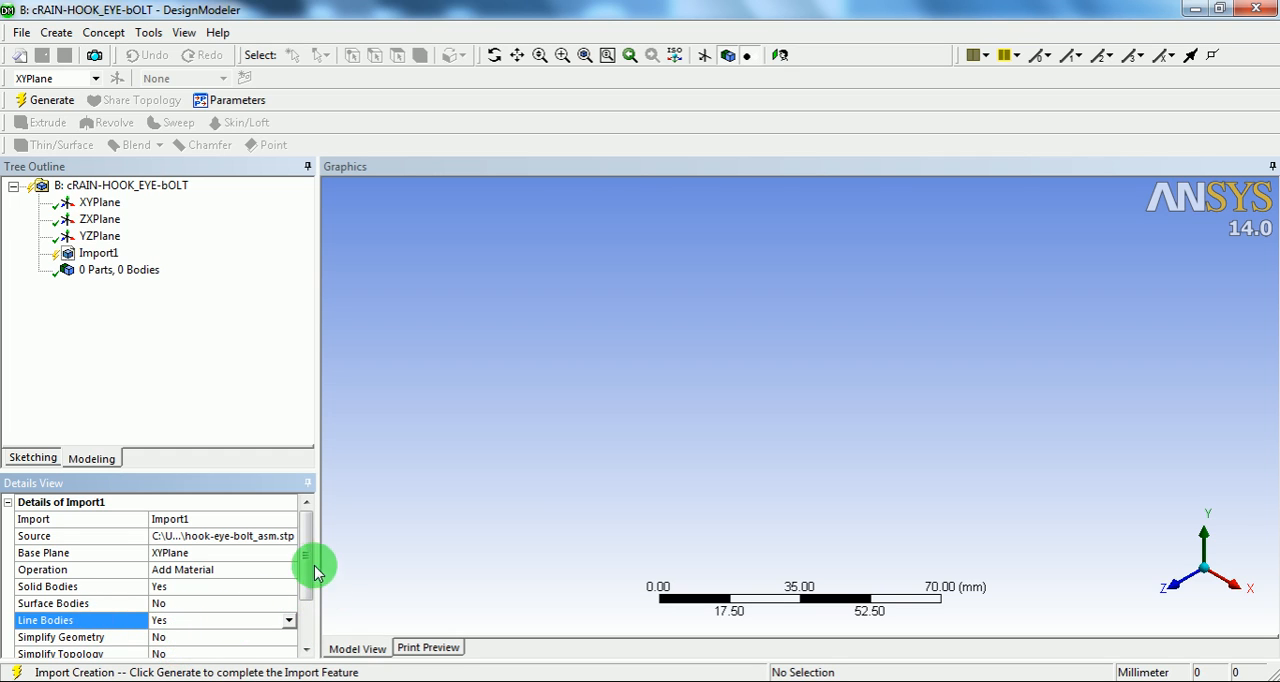
pyautogui.moveTo(304, 561); pyautogui.dragTo(308, 525)
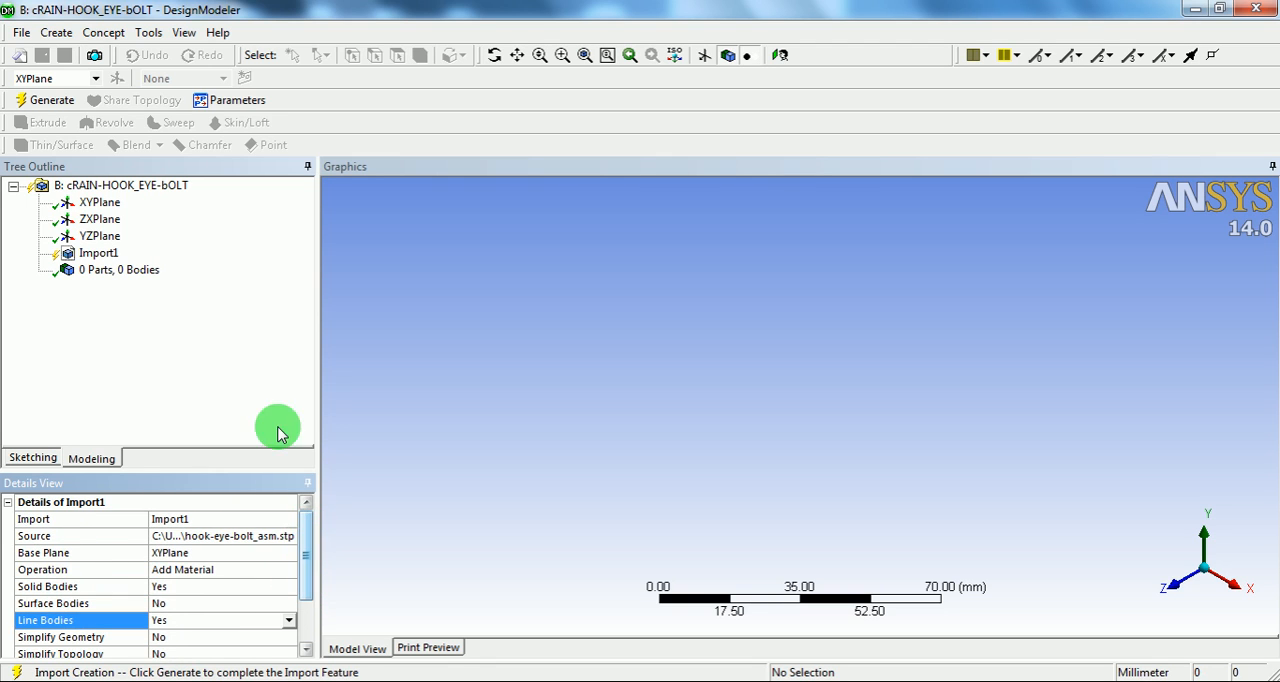
pyautogui.click(50, 100)
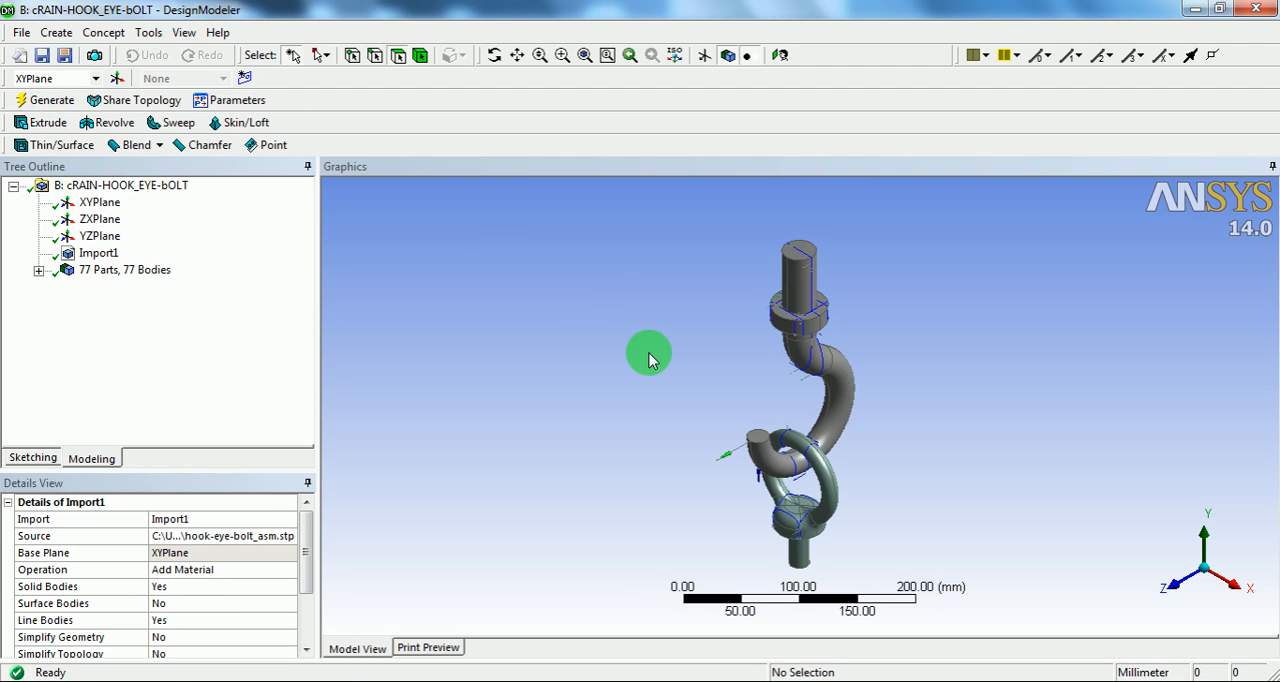
# Step: Examine the imported hook and eye bolt from several angles, focusing on the extra line bodies around the contact region
pyautogui.moveTo(840, 425); pyautogui.dragTo(826, 307, button='middle')
pyautogui.scroll(2, 826, 307)
pyautogui.moveTo(749, 322); pyautogui.dragTo(746, 351, button='middle')
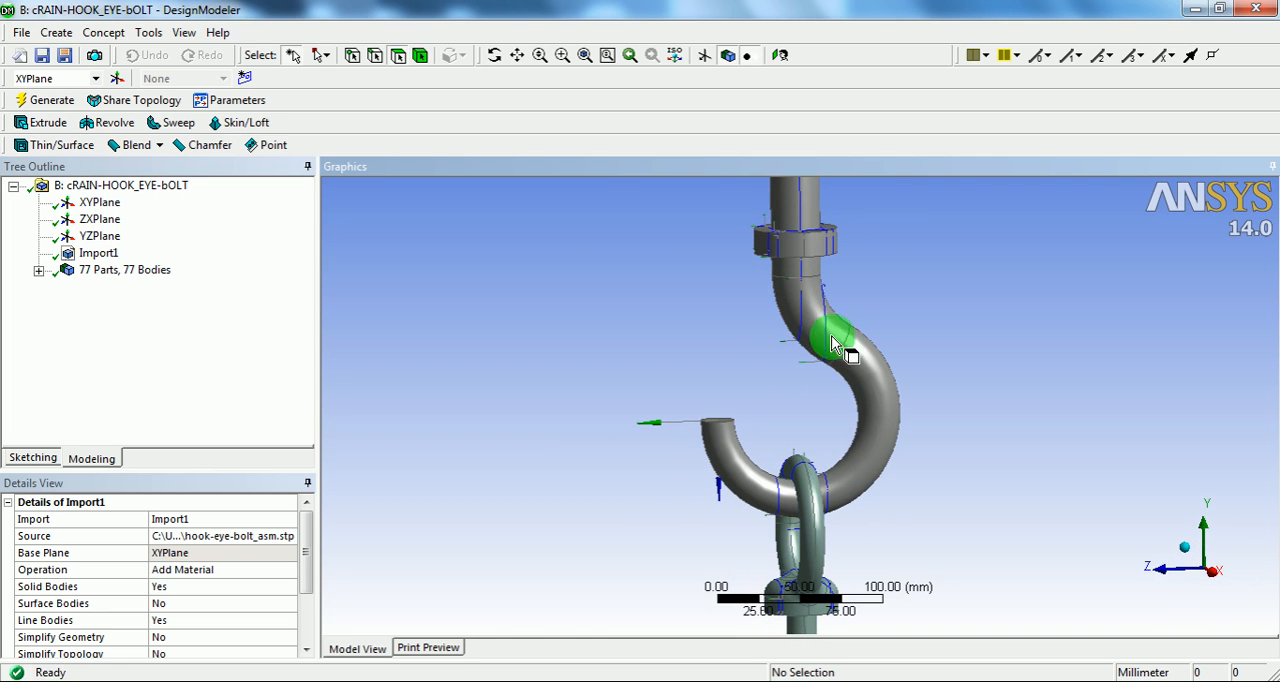
pyautogui.moveTo(838, 422); pyautogui.dragTo(720, 434, button='middle')
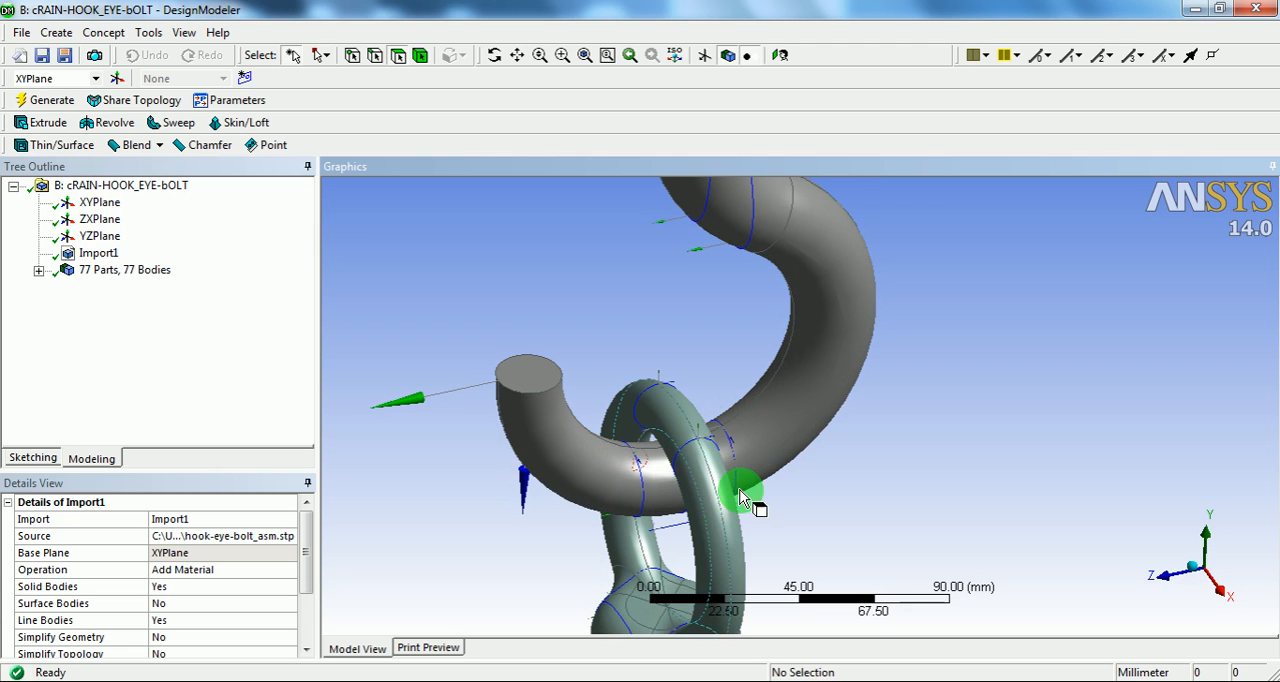
pyautogui.keyDown('shift'); pyautogui.moveTo(752, 411); pyautogui.dragTo(728, 505, button='middle'); pyautogui.keyUp('shift')
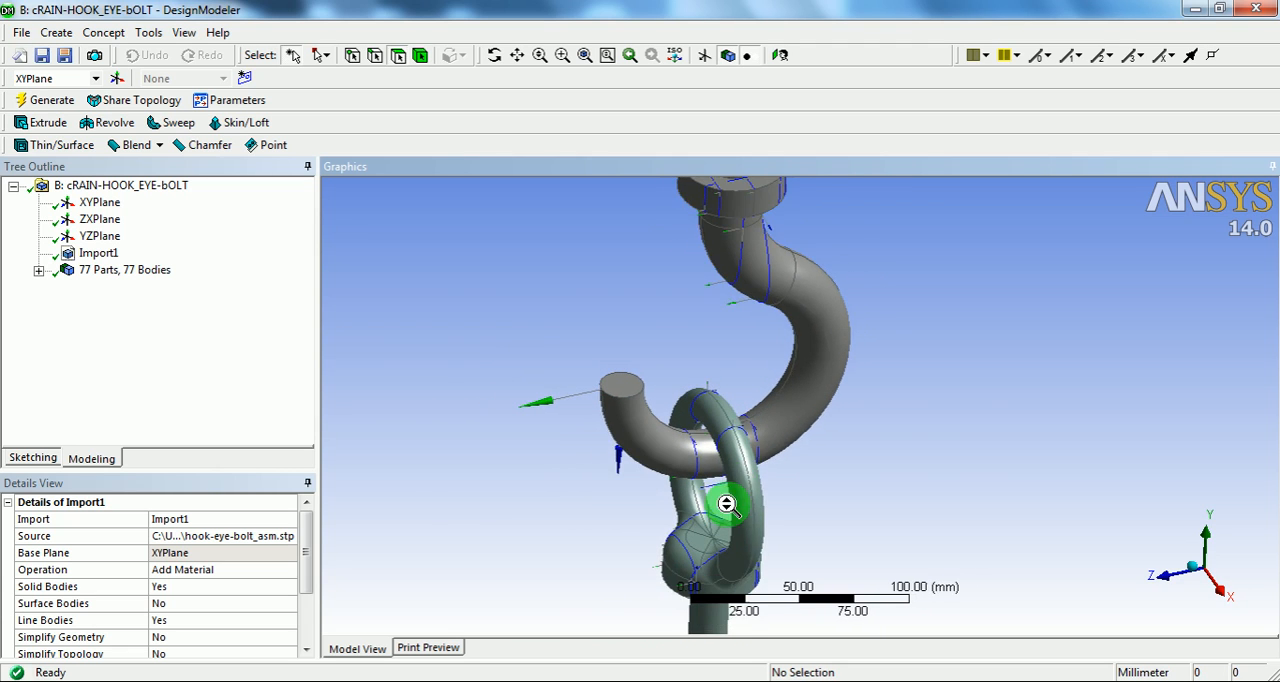
pyautogui.keyDown('ctrl'); pyautogui.moveTo(800, 430); pyautogui.dragTo(762, 482, button='middle'); pyautogui.keyUp('ctrl')
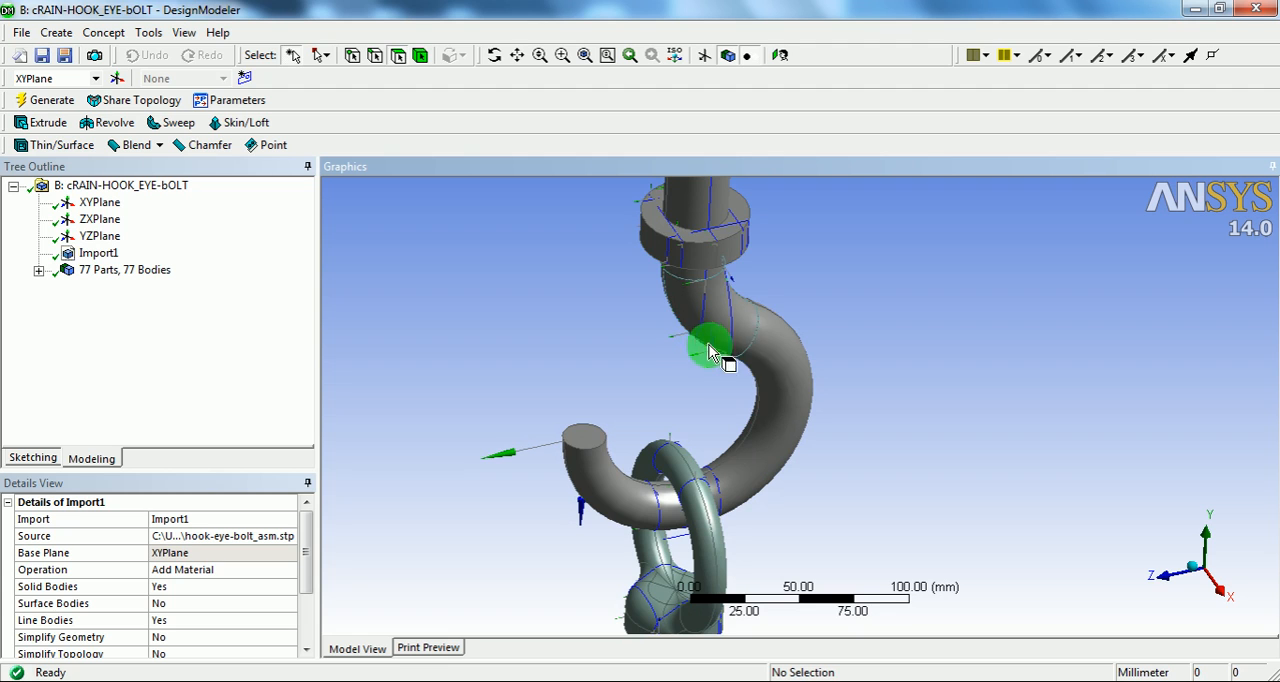
pyautogui.keyDown('shift'); pyautogui.moveTo(708, 238); pyautogui.dragTo(695, 301, button='middle'); pyautogui.keyUp('shift')
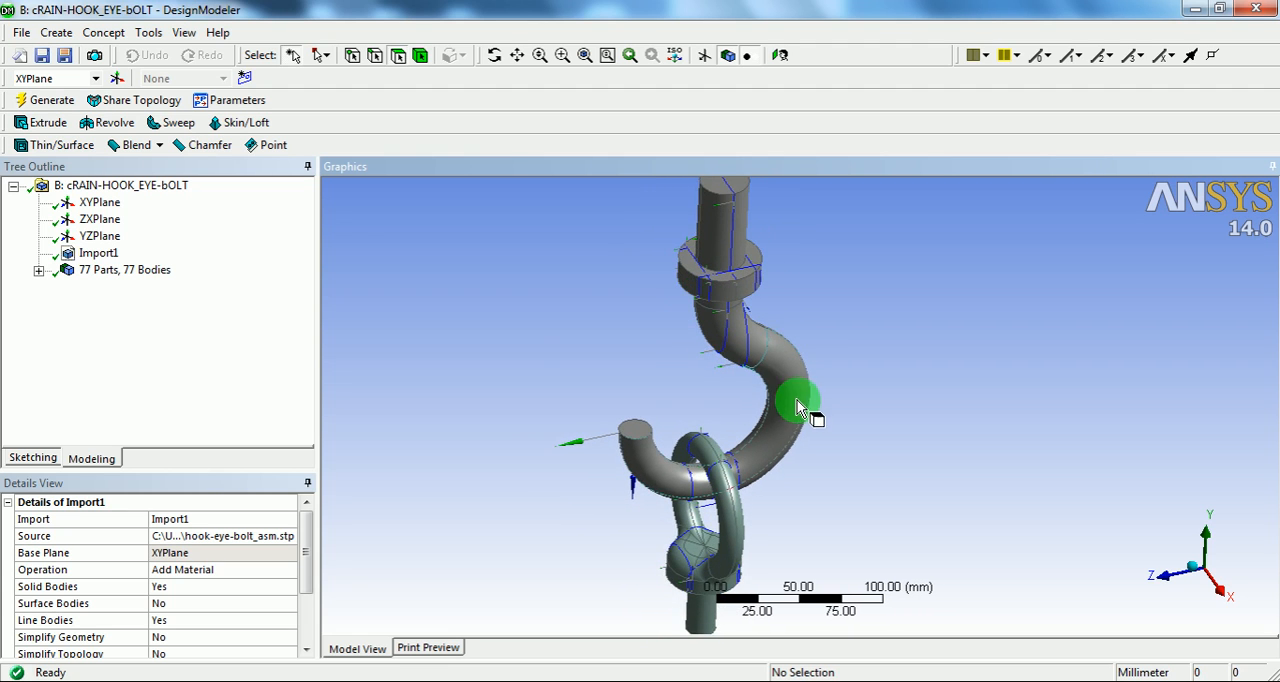
pyautogui.keyDown('ctrl'); pyautogui.moveTo(798, 406); pyautogui.dragTo(786, 336, button='middle'); pyautogui.keyUp('ctrl')
pyautogui.keyDown('shift'); pyautogui.moveTo(759, 431); pyautogui.dragTo(745, 316, button='middle'); pyautogui.keyUp('shift')
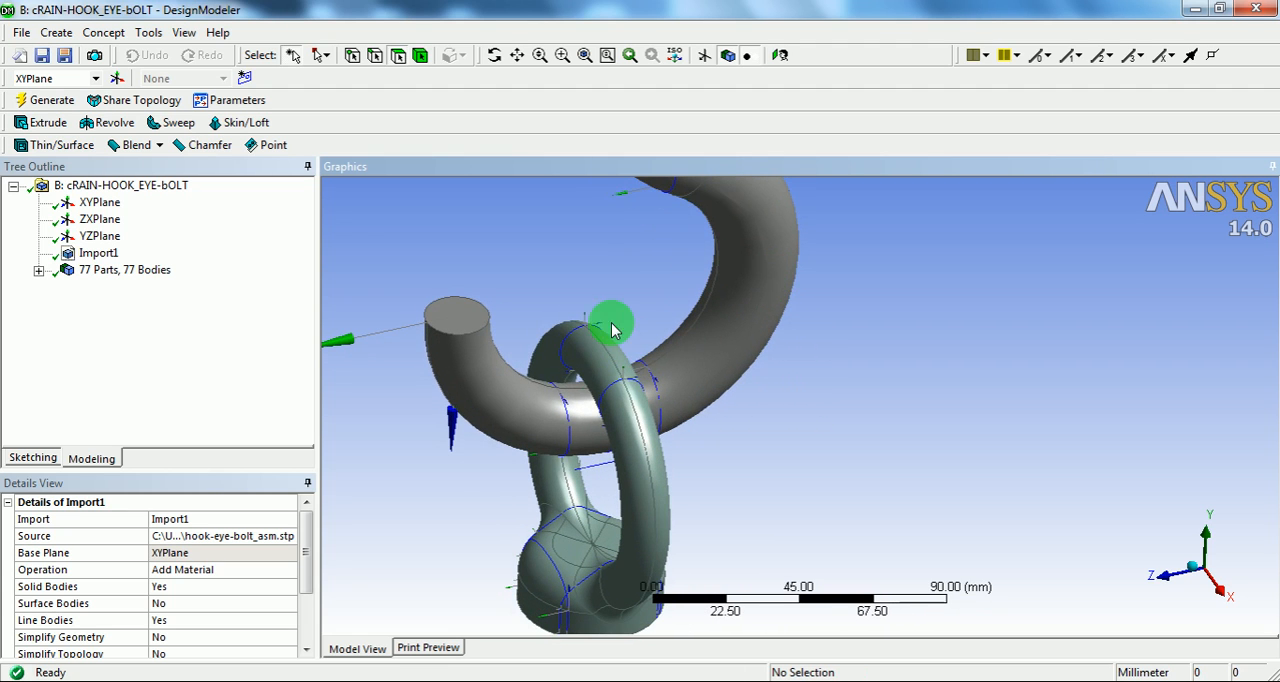
pyautogui.keyDown('shift'); pyautogui.moveTo(591, 314); pyautogui.dragTo(660, 357, button='middle'); pyautogui.keyUp('shift')
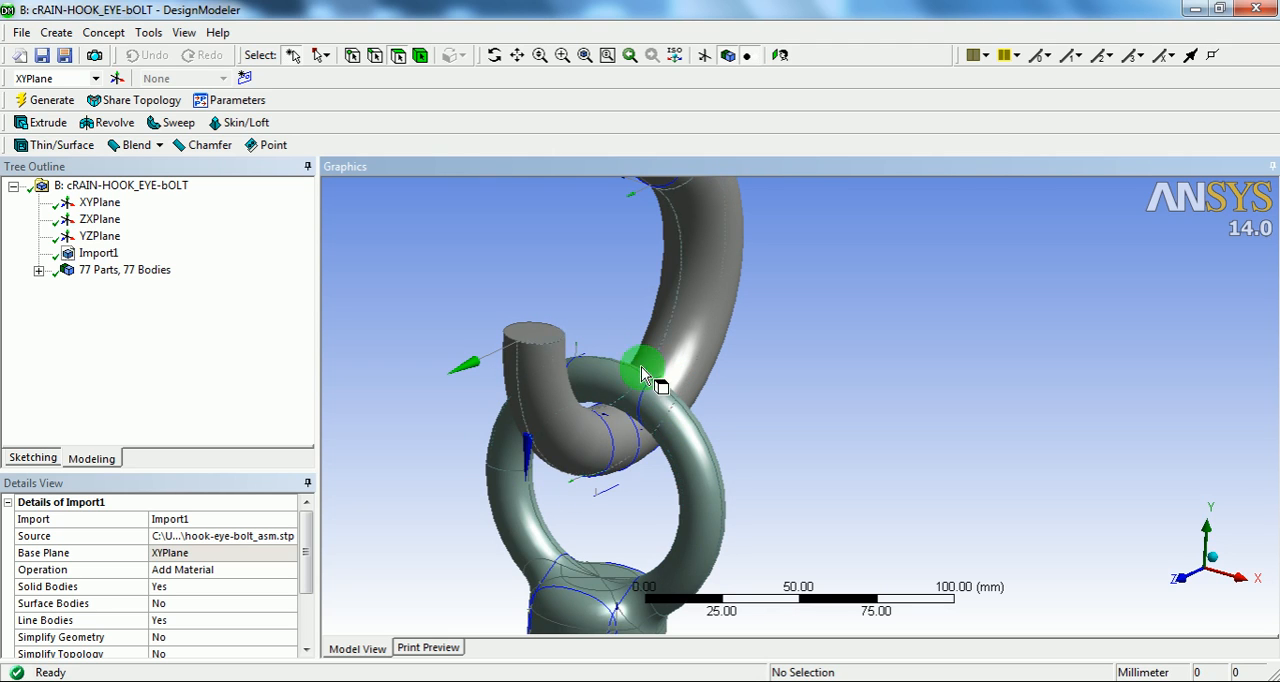
pyautogui.moveTo(729, 480); pyautogui.dragTo(672, 441, button='middle')
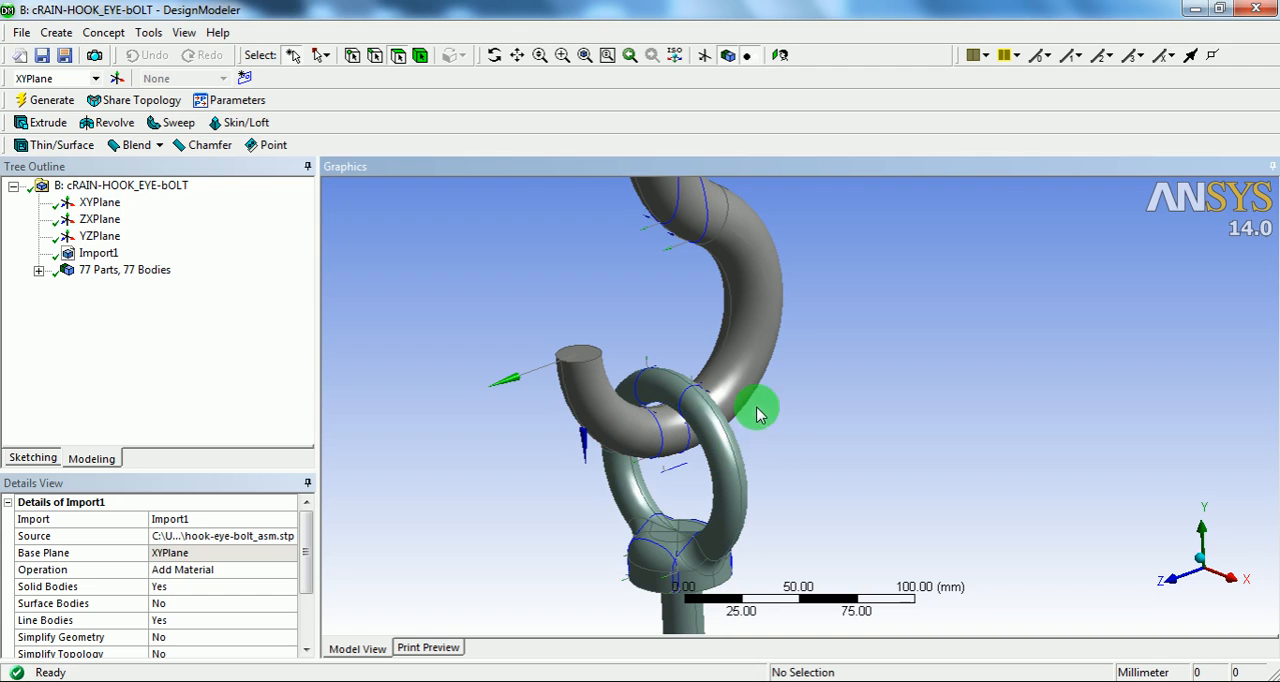
pyautogui.scroll(-1, 746, 458)
pyautogui.keyDown('ctrl'); pyautogui.moveTo(762, 447); pyautogui.dragTo(677, 397, button='middle'); pyautogui.keyUp('ctrl')
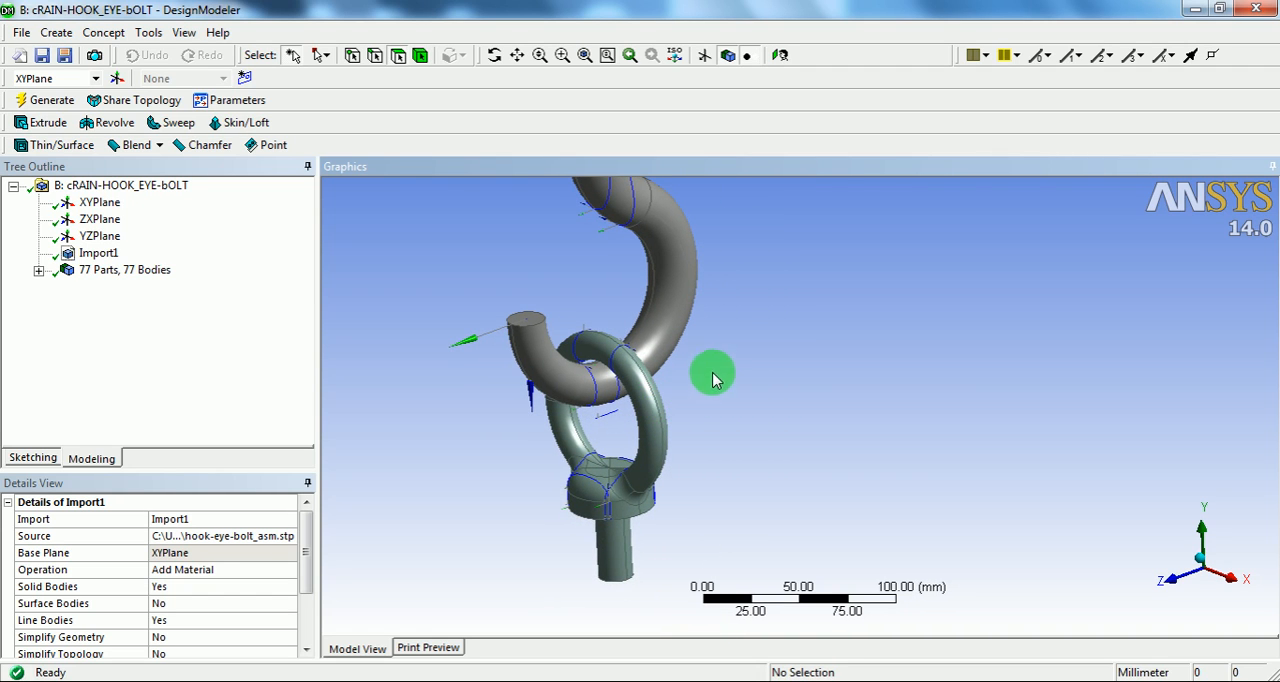
# Step: Select all faces of the hook and eye bolt
pyautogui.rightClick(729, 322)
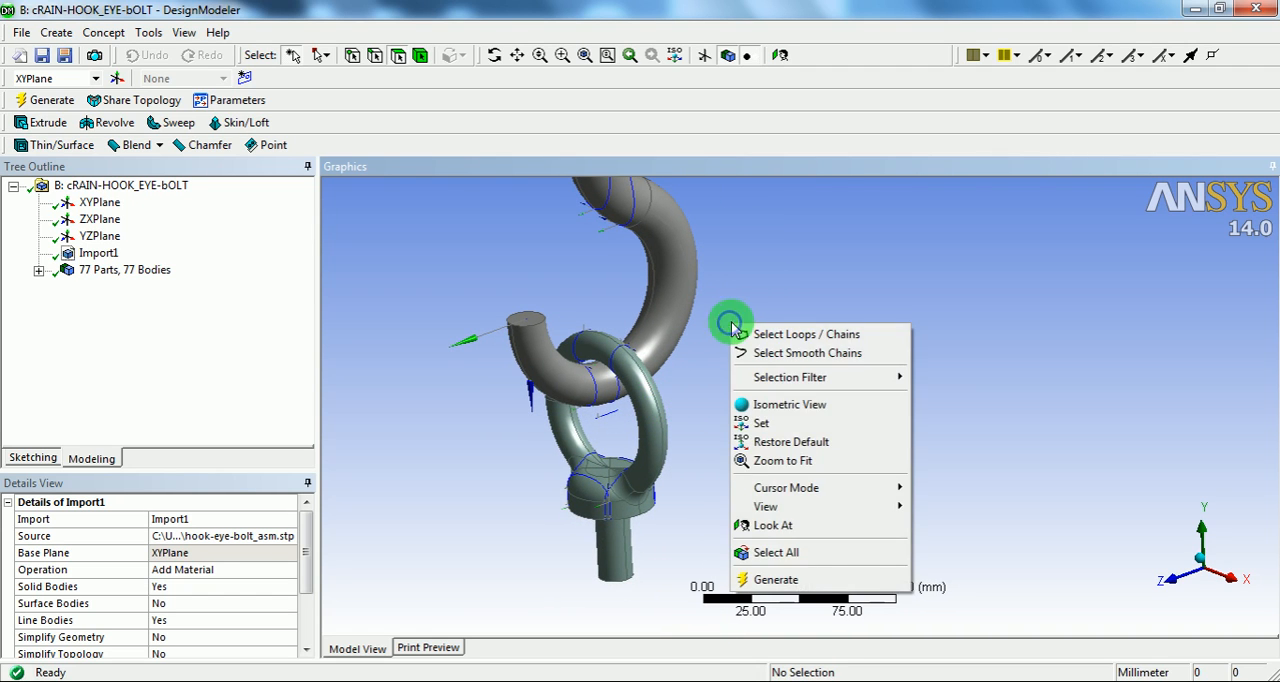
pyautogui.click(780, 552)
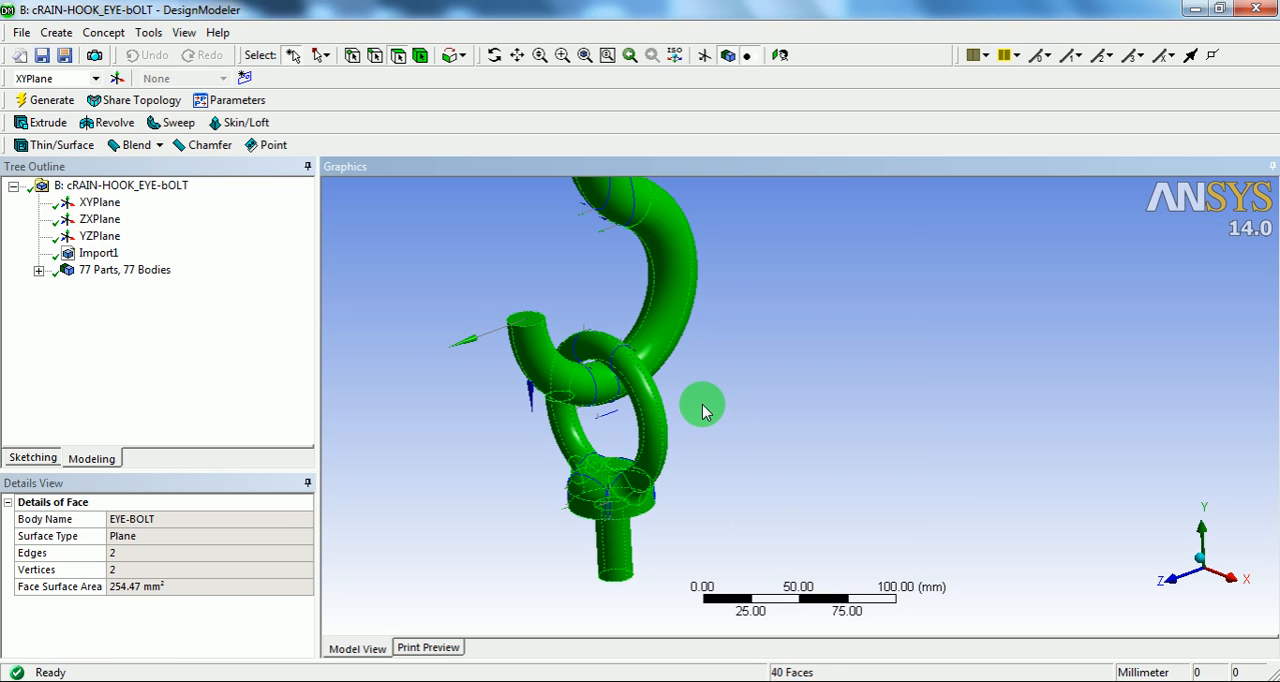
pyautogui.keyDown('shift'); pyautogui.moveTo(631, 466); pyautogui.dragTo(631, 365, button='middle'); pyautogui.keyUp('shift')
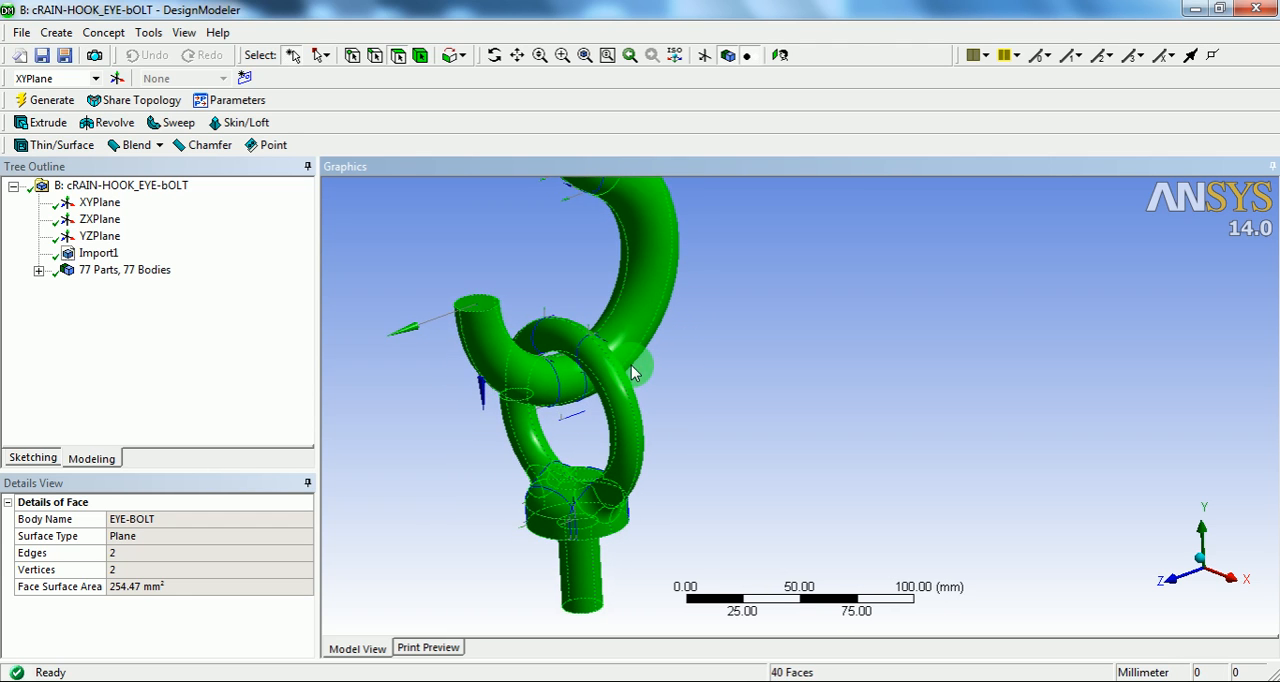
# Step: Set the selection filter to Edge and select all edges of the model
pyautogui.rightClick(722, 289)
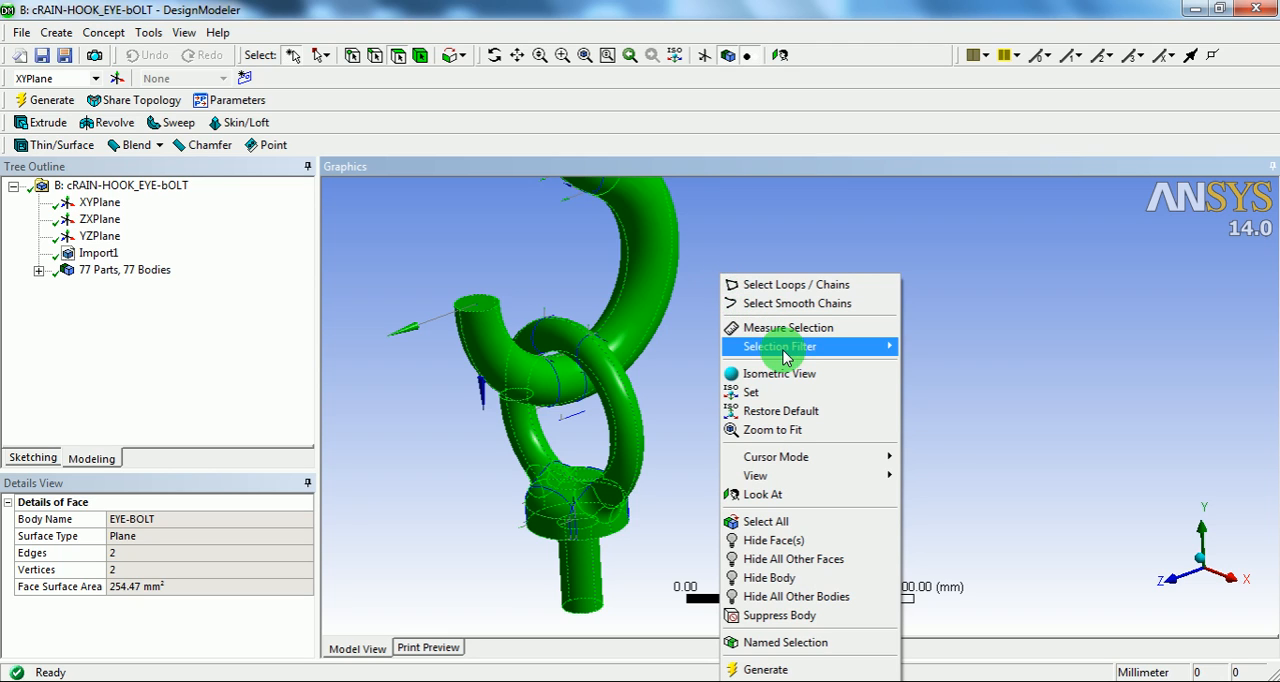
pyautogui.moveTo(798, 350)
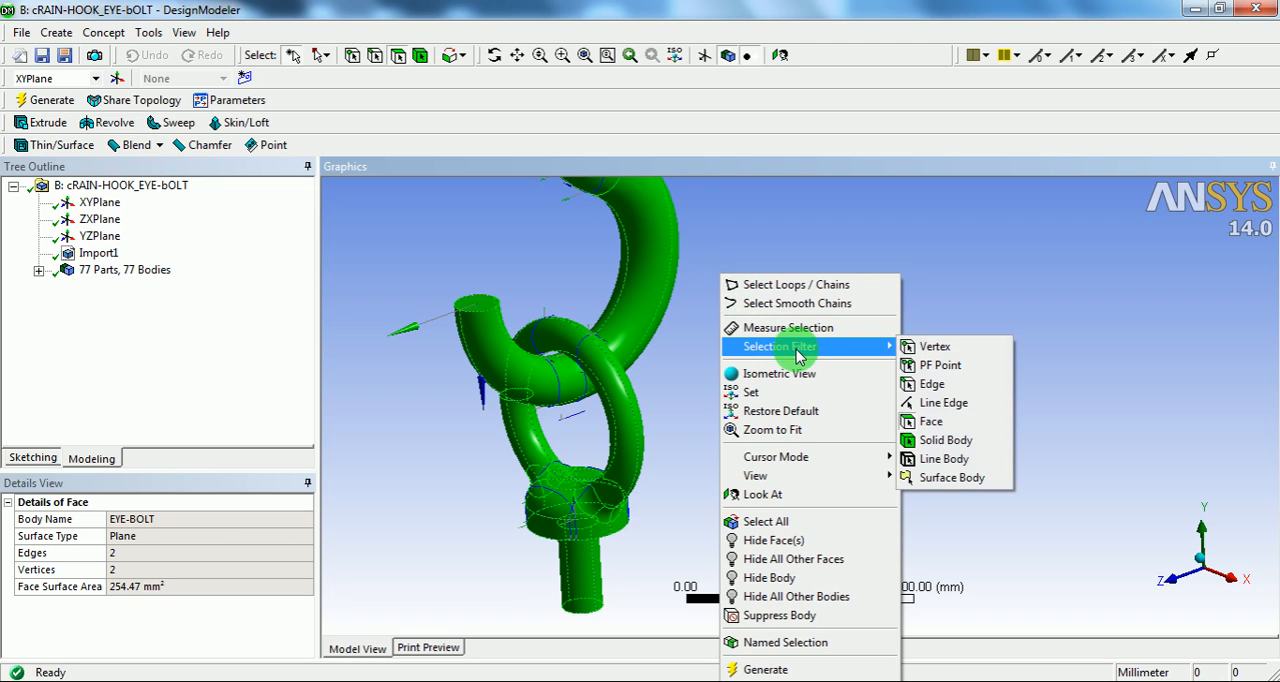
pyautogui.click(946, 386)
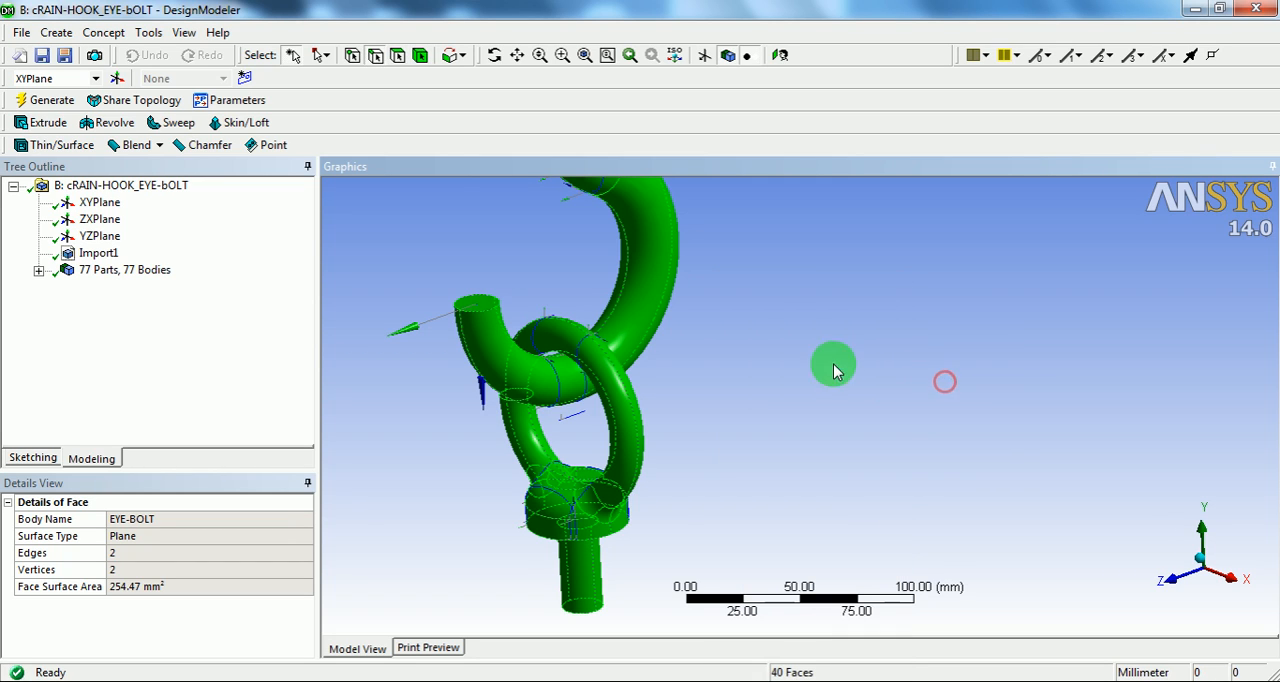
pyautogui.rightClick(765, 267)
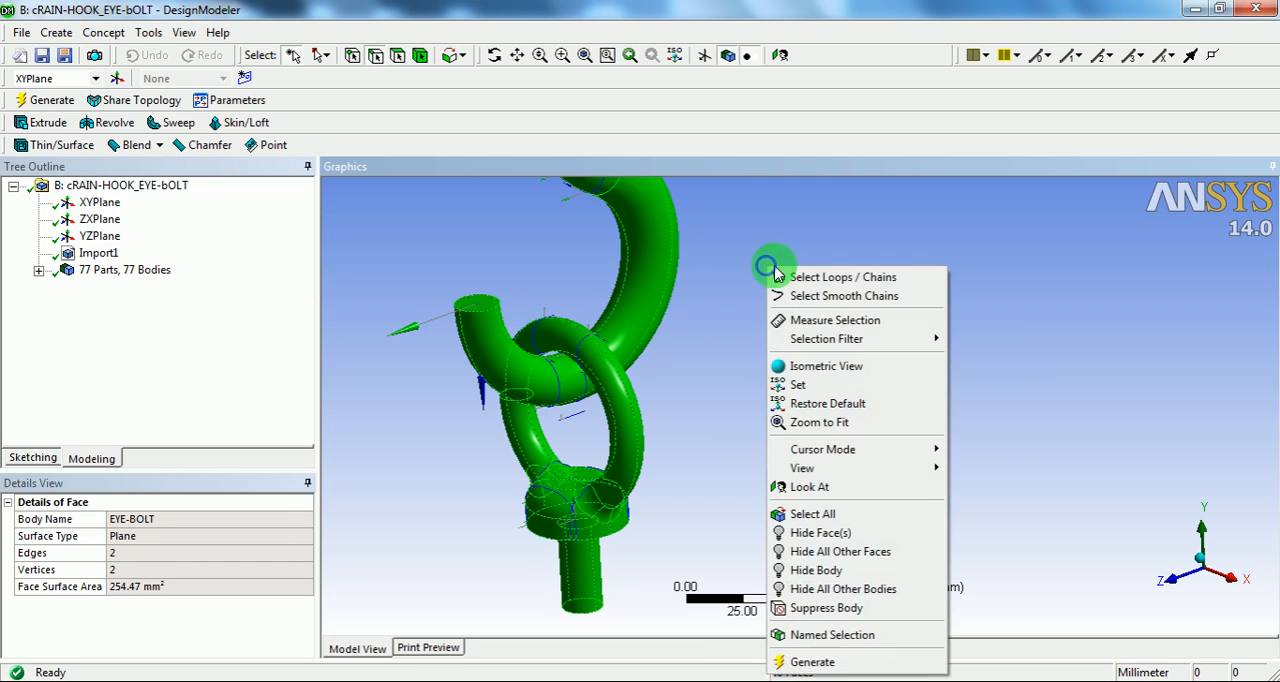
pyautogui.click(823, 513)
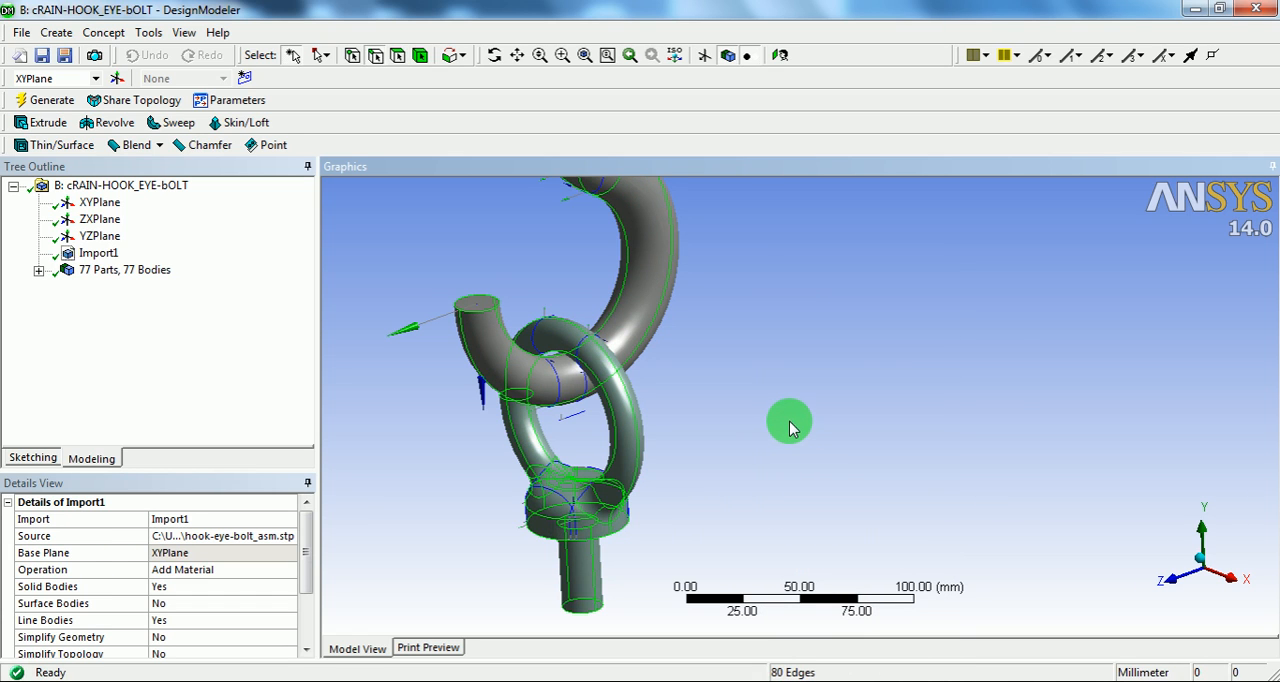
# Step: Switch the selection filter to Line Edge and select all line edges in addition to the model edges
pyautogui.rightClick(738, 284)
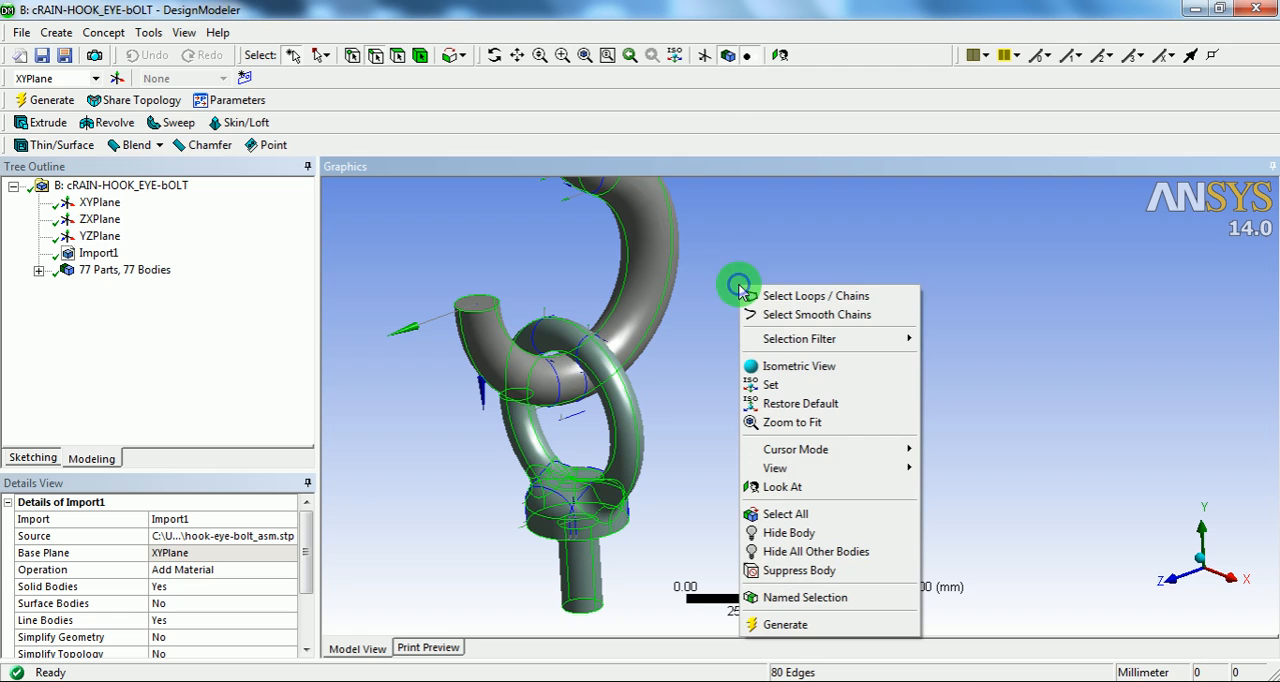
pyautogui.moveTo(801, 348)
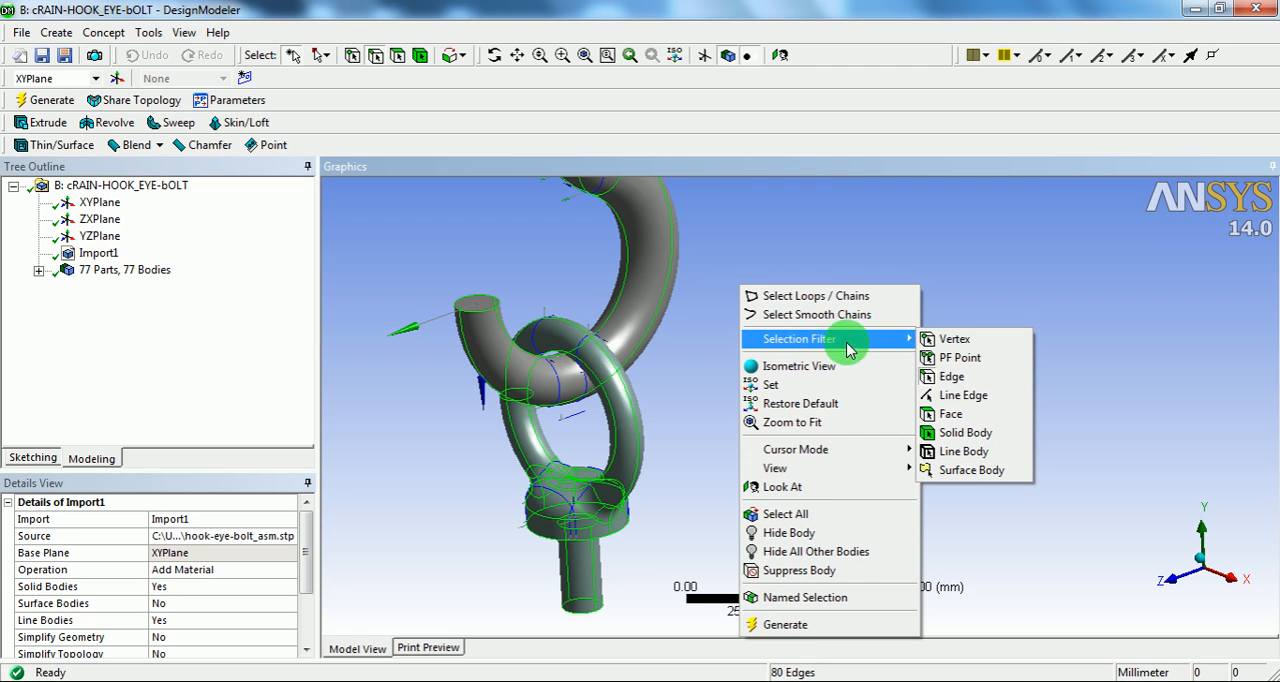
pyautogui.click(964, 396)
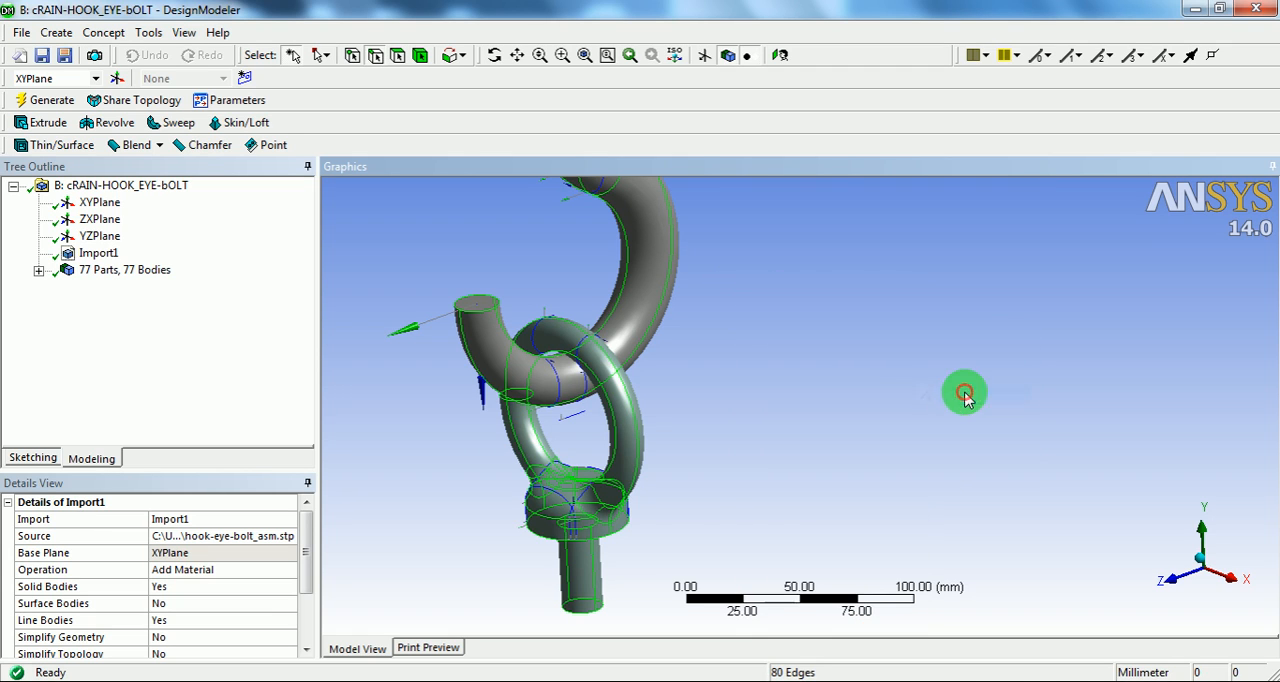
pyautogui.rightClick(775, 290)
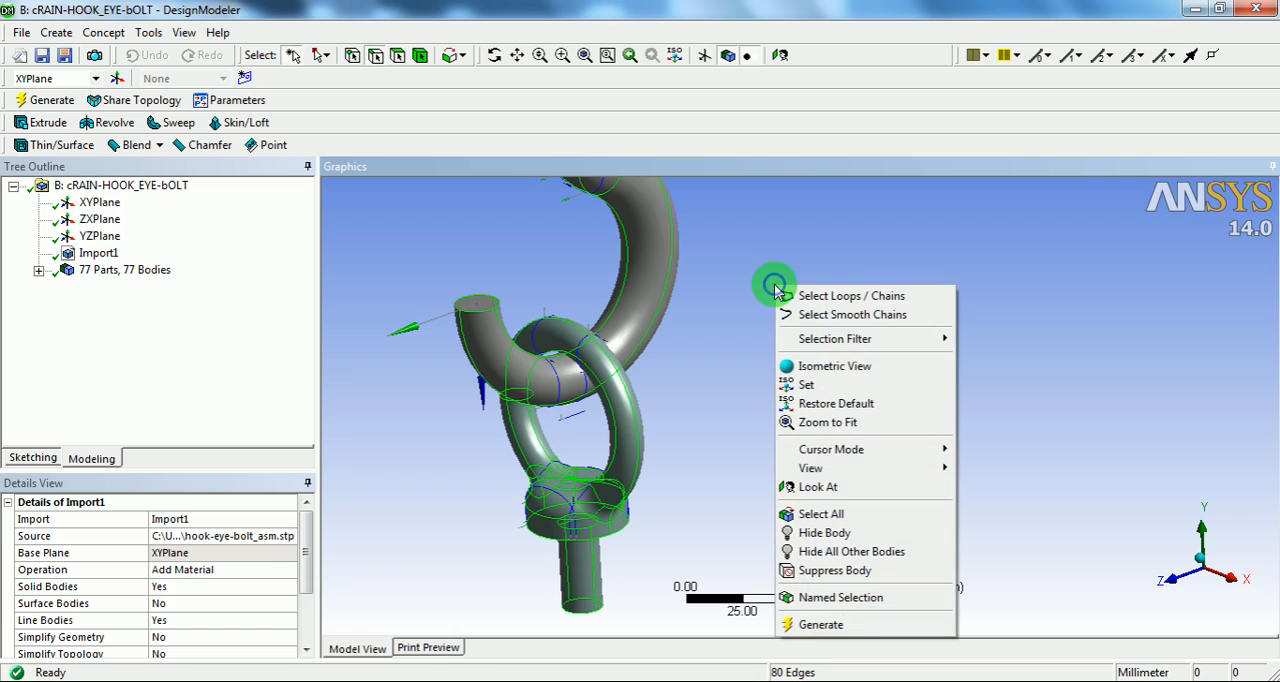
pyautogui.click(820, 513)
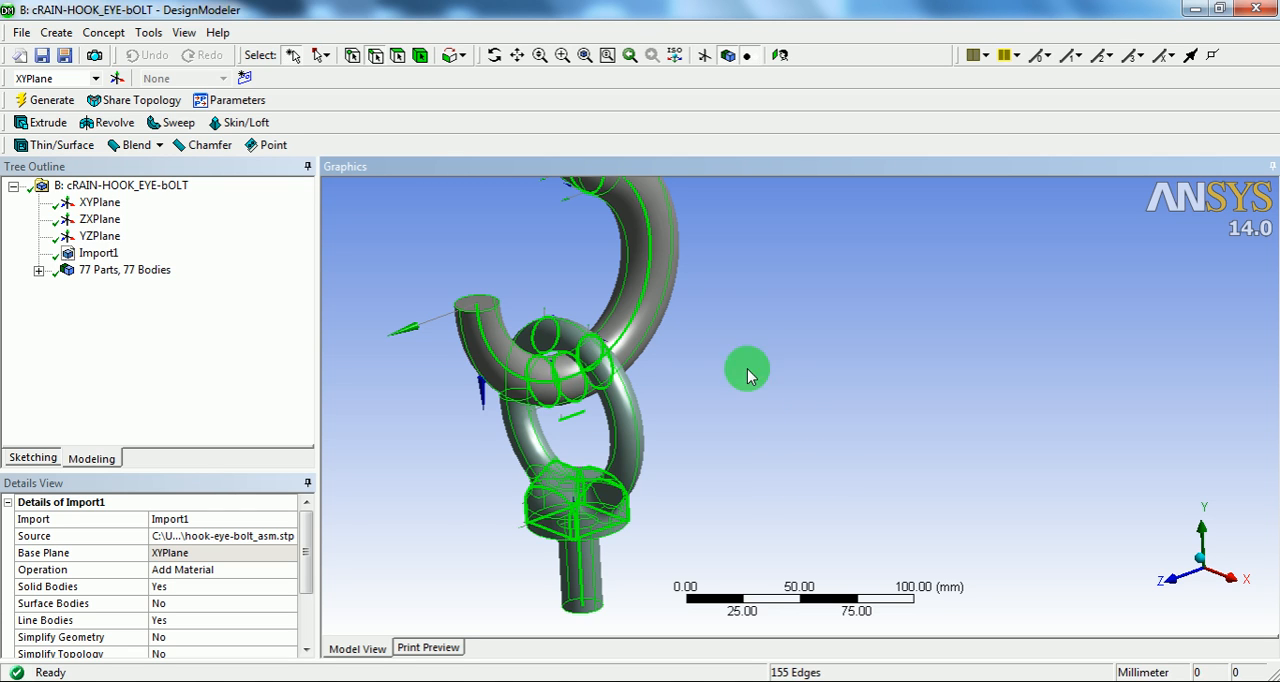
# Step: Deselect the line edges of the circles around the eye bolt's ring beside the contact region
pyautogui.keyDown('shift'); pyautogui.moveTo(559, 306); pyautogui.dragTo(571, 240, button='middle'); pyautogui.keyUp('shift')
pyautogui.keyDown('ctrl'); pyautogui.moveTo(581, 293); pyautogui.dragTo(640, 325, button='middle'); pyautogui.keyUp('ctrl')
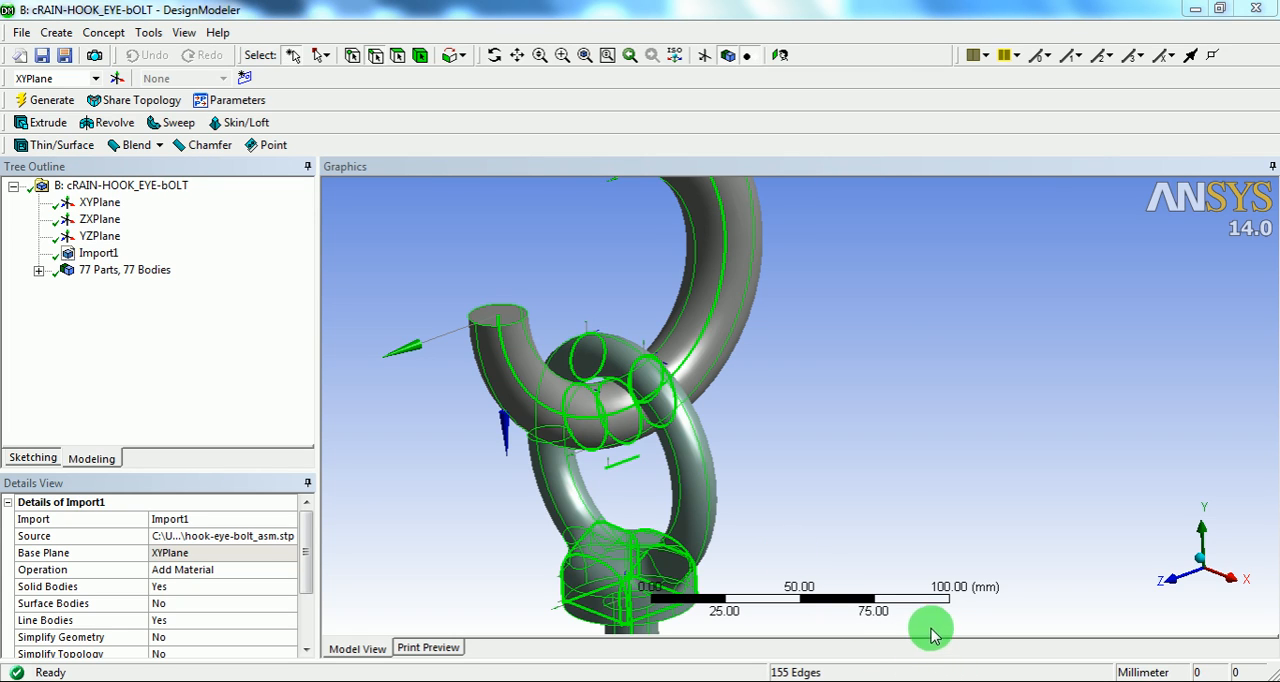
pyautogui.scroll(1, 650, 455)
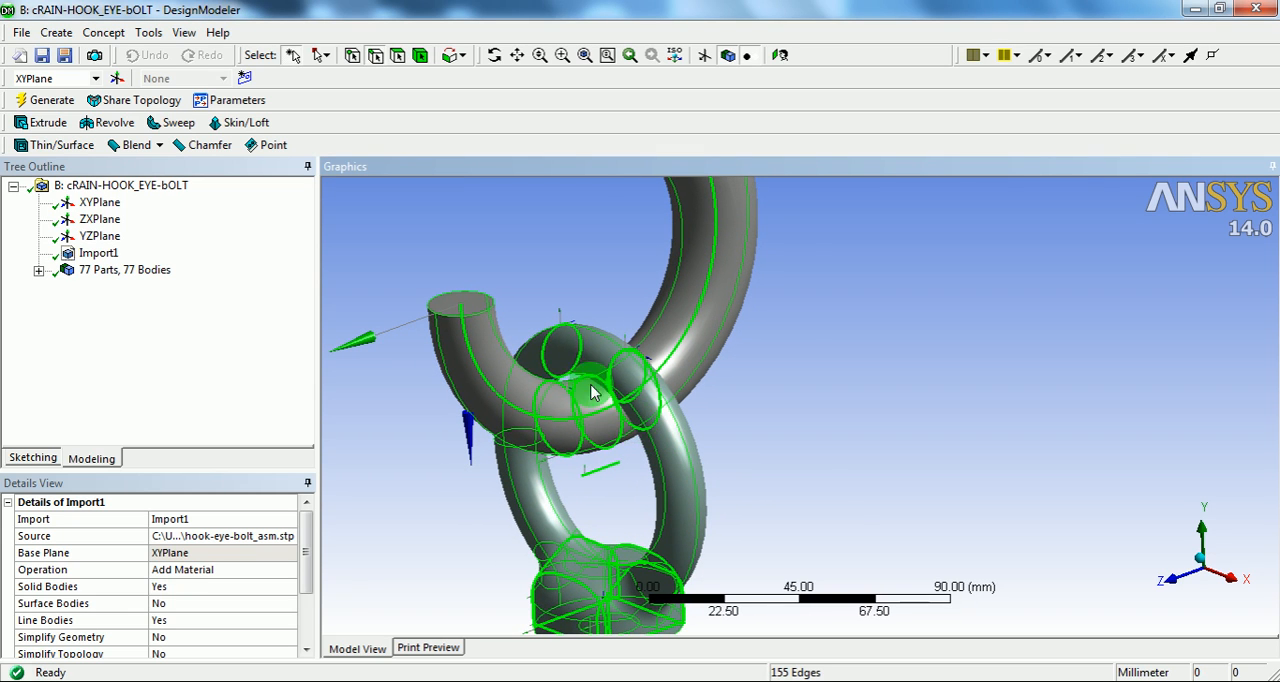
pyautogui.keyDown('ctrl'); pyautogui.click(542, 347); pyautogui.keyUp('ctrl')
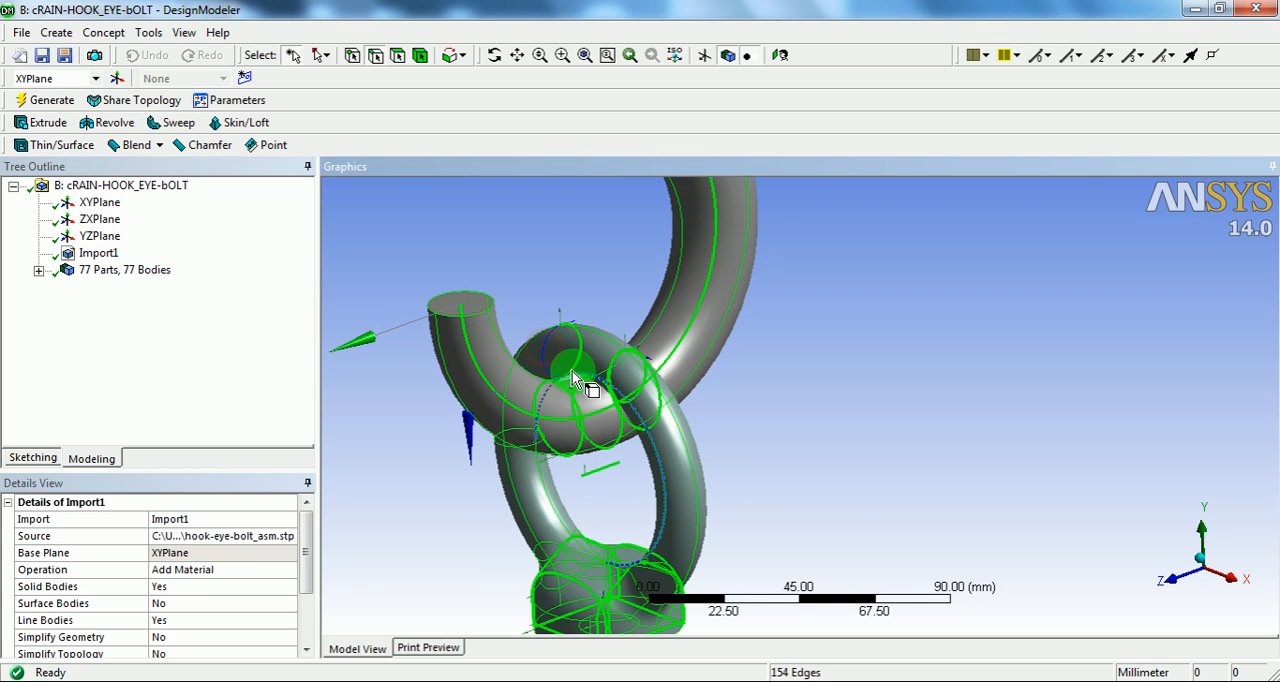
pyautogui.keyDown('ctrl'); pyautogui.click(579, 353); pyautogui.keyUp('ctrl')
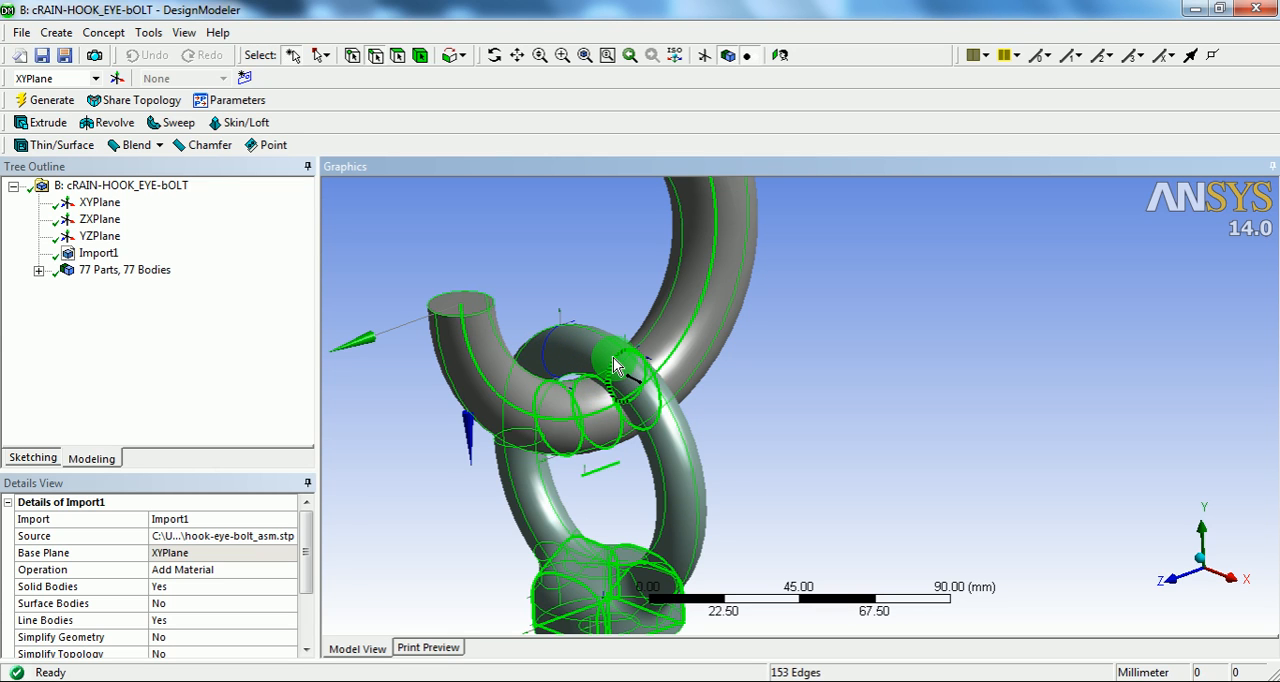
pyautogui.keyDown('ctrl'); pyautogui.click(613, 359); pyautogui.keyUp('ctrl')
# Step: Remove the circular line edges on the far side of the hook and ring contact from the selection
pyautogui.moveTo(657, 373); pyautogui.dragTo(692, 392, button='middle')
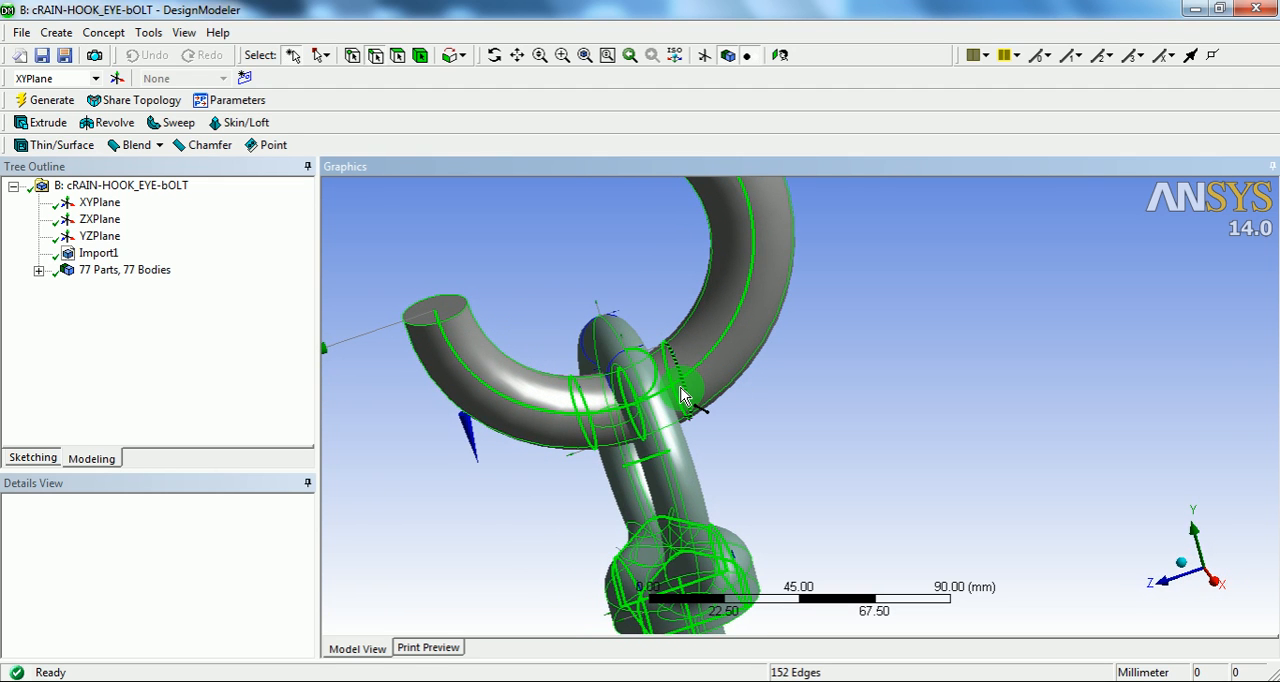
pyautogui.keyDown('ctrl'); pyautogui.click(687, 395); pyautogui.keyUp('ctrl')
pyautogui.moveTo(700, 390); pyautogui.dragTo(655, 318, button='middle')
pyautogui.keyDown('ctrl'); pyautogui.click(652, 318); pyautogui.keyUp('ctrl')
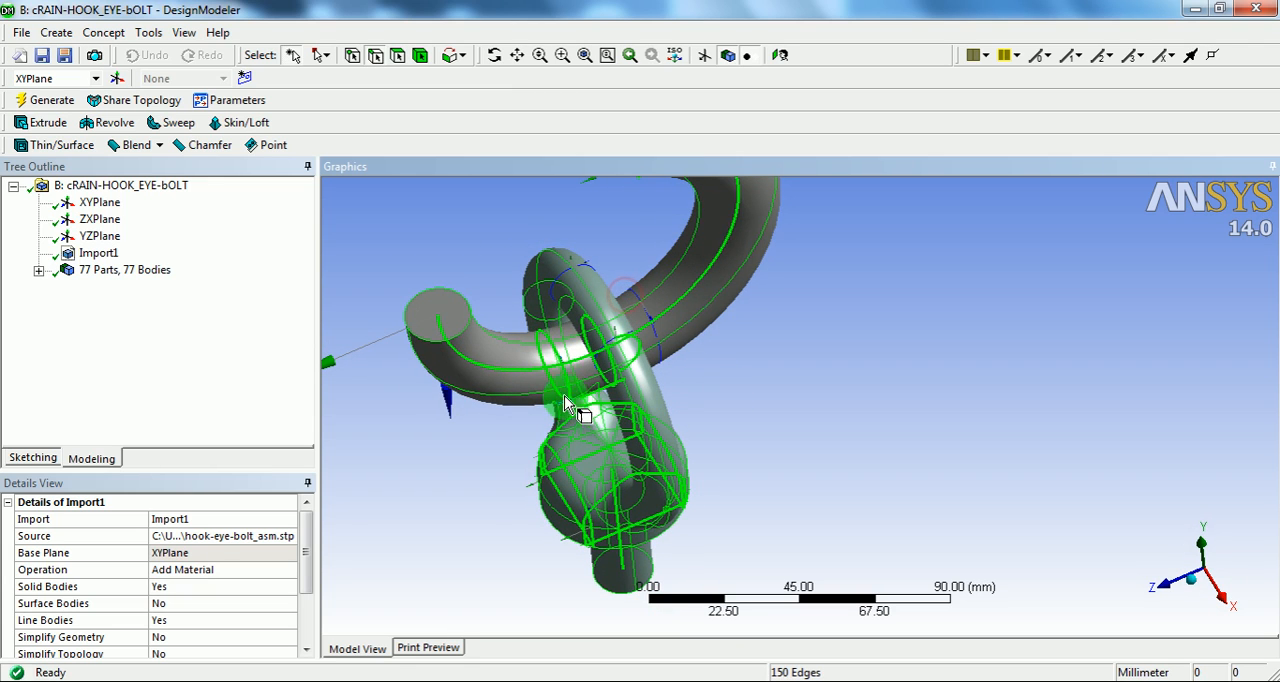
# Step: Deselect the line edges of the circle around the hook on the near side of the eye bolt's ring
pyautogui.keyDown('ctrl'); pyautogui.click(547, 346); pyautogui.keyUp('ctrl')
pyautogui.keyDown('ctrl'); pyautogui.click(568, 402); pyautogui.keyUp('ctrl')
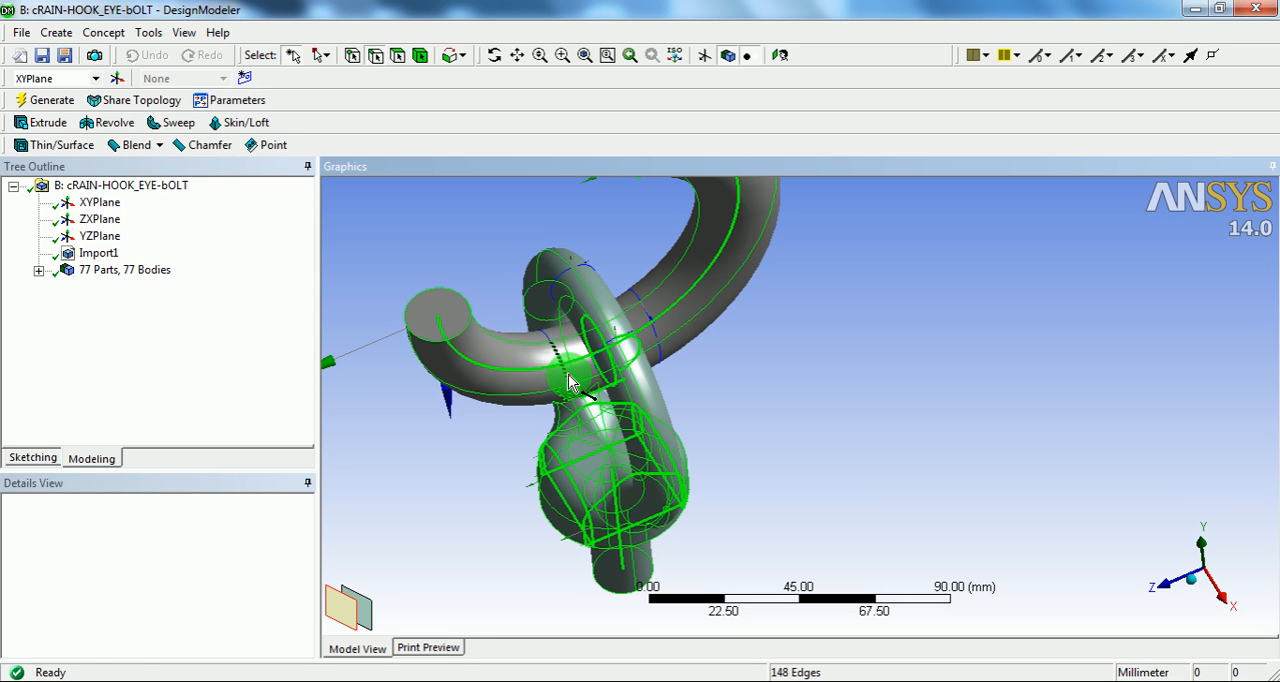
pyautogui.keyDown('ctrl'); pyautogui.click(569, 383); pyautogui.keyUp('ctrl')
pyautogui.moveTo(650, 395); pyautogui.dragTo(623, 377, button='middle')
pyautogui.scroll(2, 649, 312)
pyautogui.moveTo(649, 312); pyautogui.dragTo(517, 317, button='middle')
pyautogui.scroll(3, 580, 338)
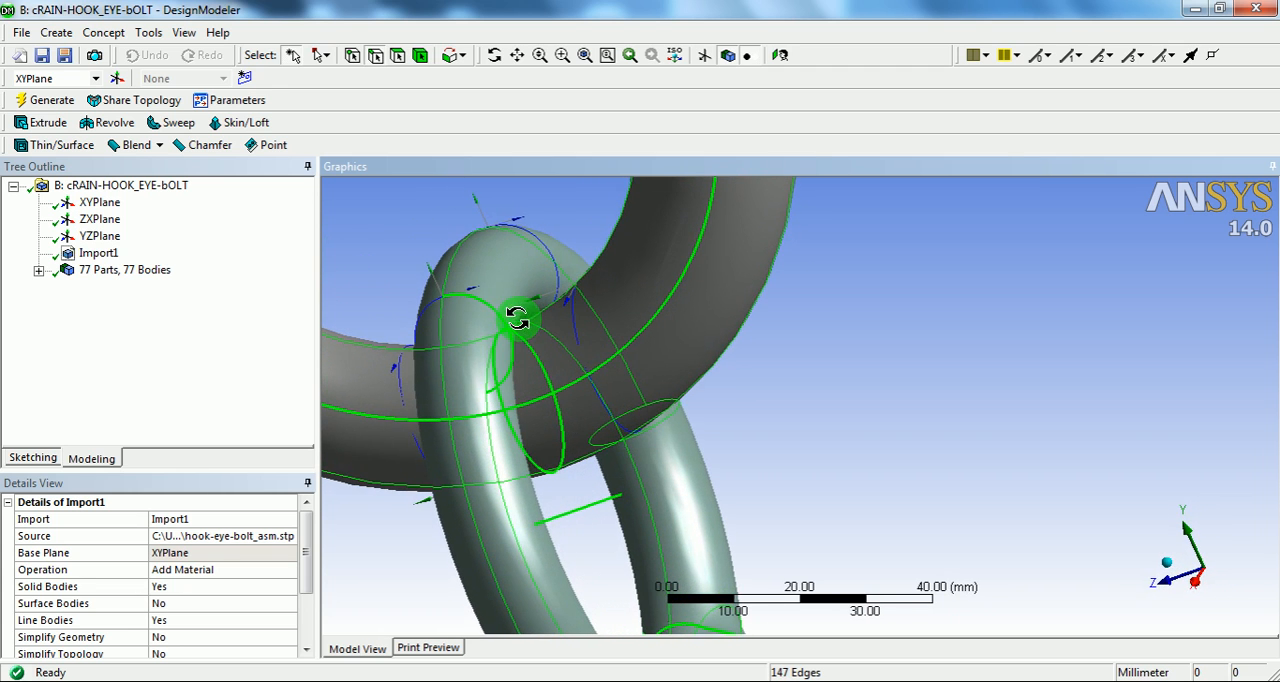
pyautogui.scroll(-3, 537, 409)
pyautogui.moveTo(537, 409); pyautogui.dragTo(638, 462, button='middle')
pyautogui.scroll(-3, 638, 466)
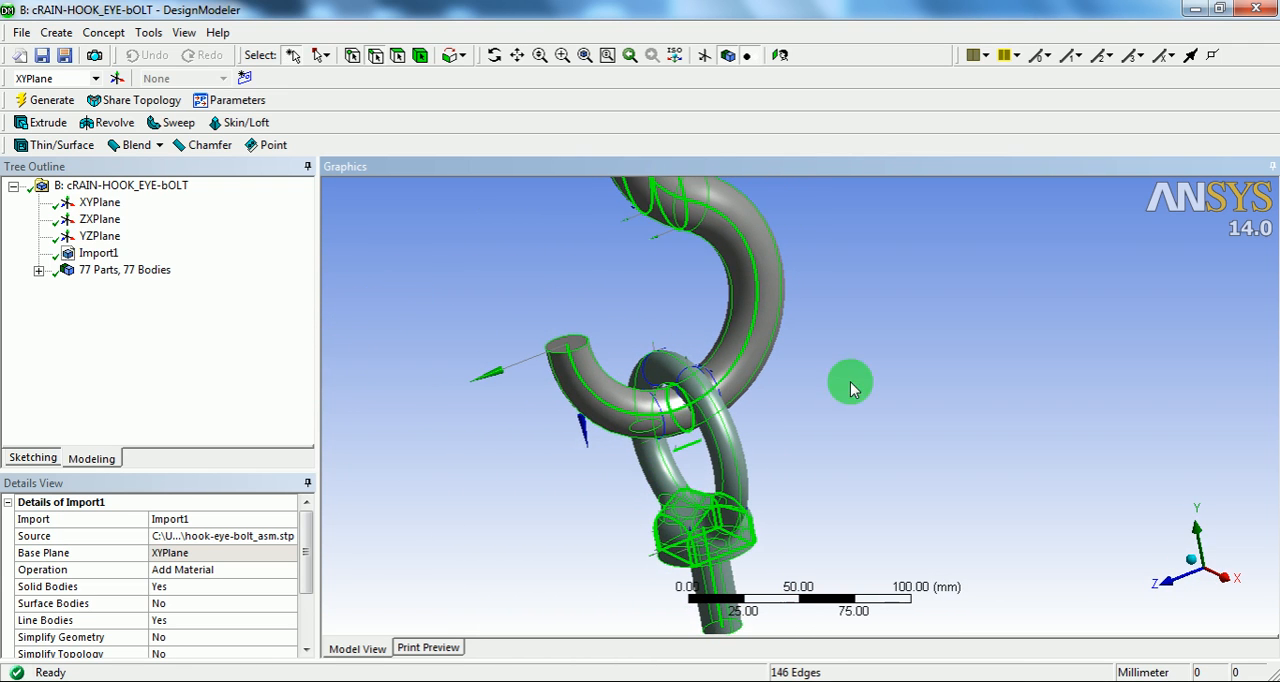
# Step: Suppress all bodies still selected, keeping only the circular line bodies around the contact region active
pyautogui.rightClick(838, 350)
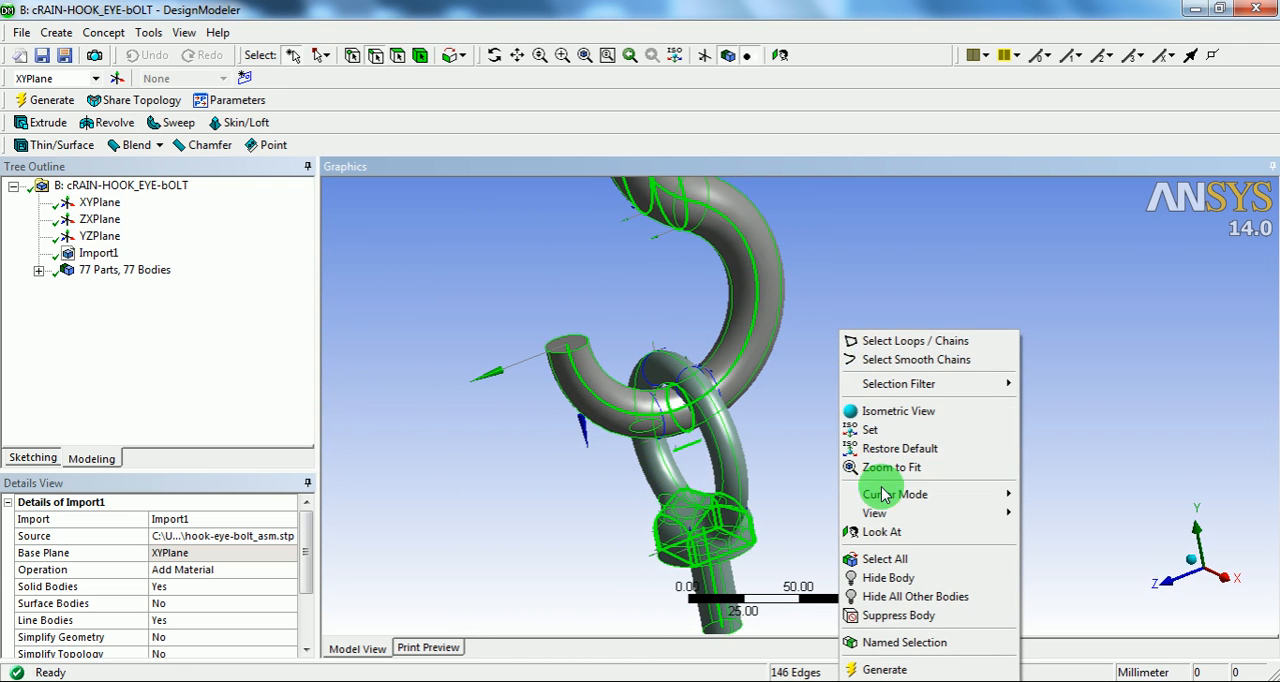
pyautogui.click(866, 616)
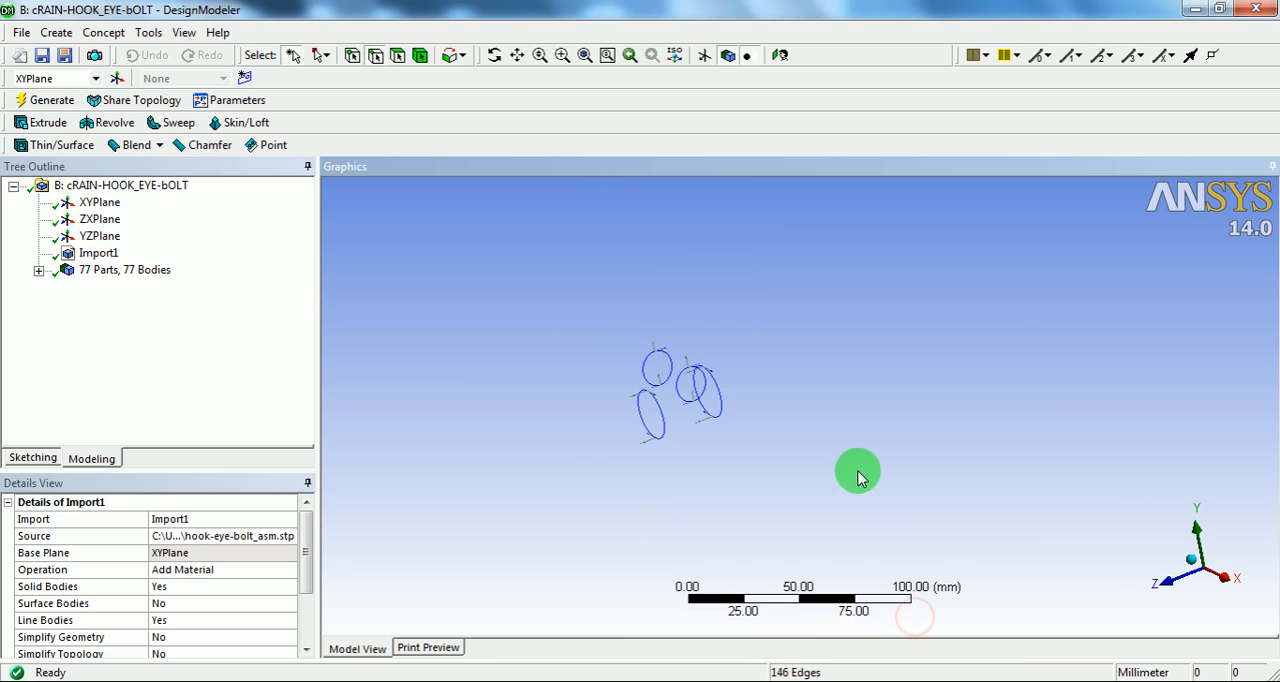
pyautogui.scroll(3, 743, 415)
pyautogui.moveTo(598, 402)
pyautogui.mouseDown(button='middle')
pyautogui.moveTo(686, 408)
pyautogui.moveTo(661, 380)
pyautogui.moveTo(577, 380)
pyautogui.moveTo(611, 389)
pyautogui.mouseUp(button='middle')
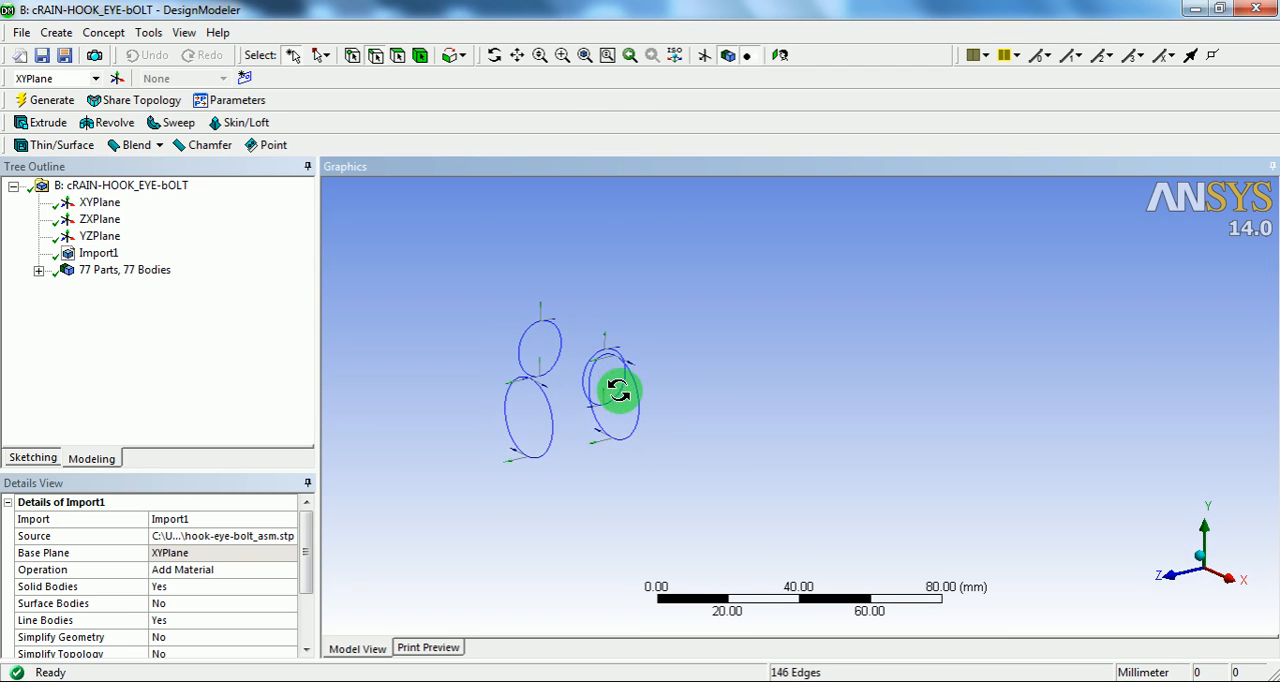
pyautogui.scroll(-2, 601, 369)
pyautogui.keyDown('ctrl'); pyautogui.moveTo(591, 443); pyautogui.dragTo(643, 457, button='middle'); pyautogui.keyUp('ctrl')
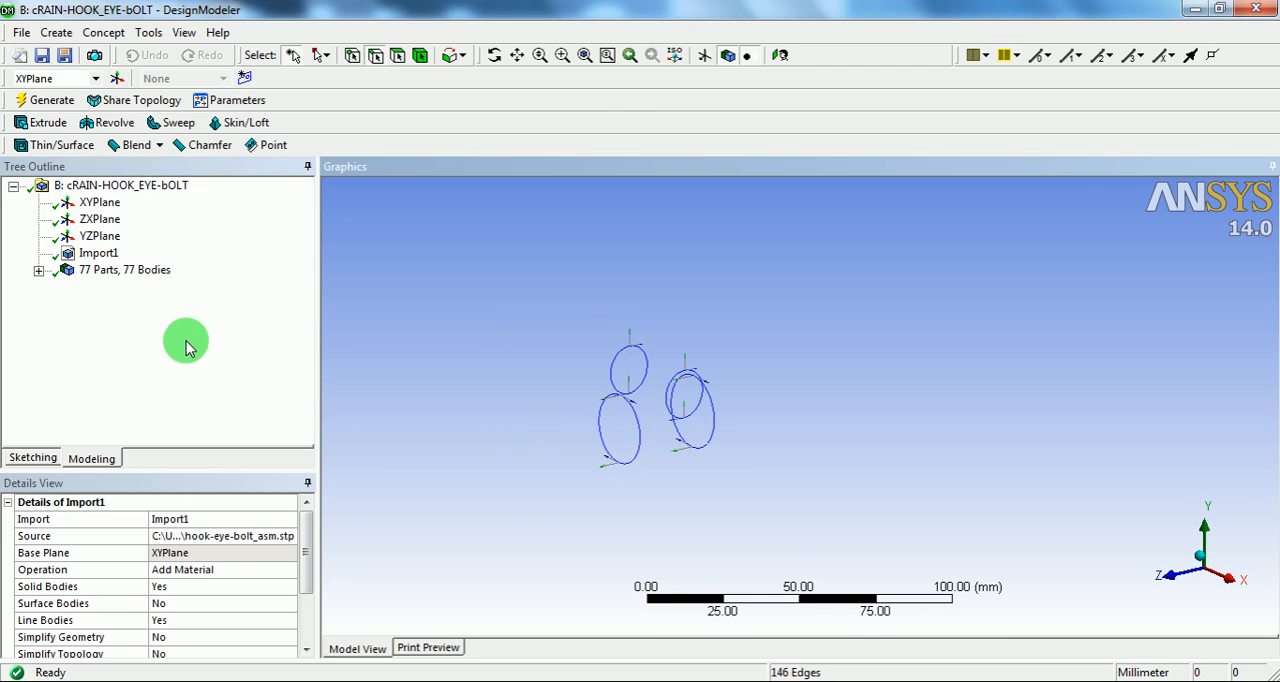
# Step: Unsuppress the HOOK and EYE-BOLT solid bodies
pyautogui.click(38, 272)
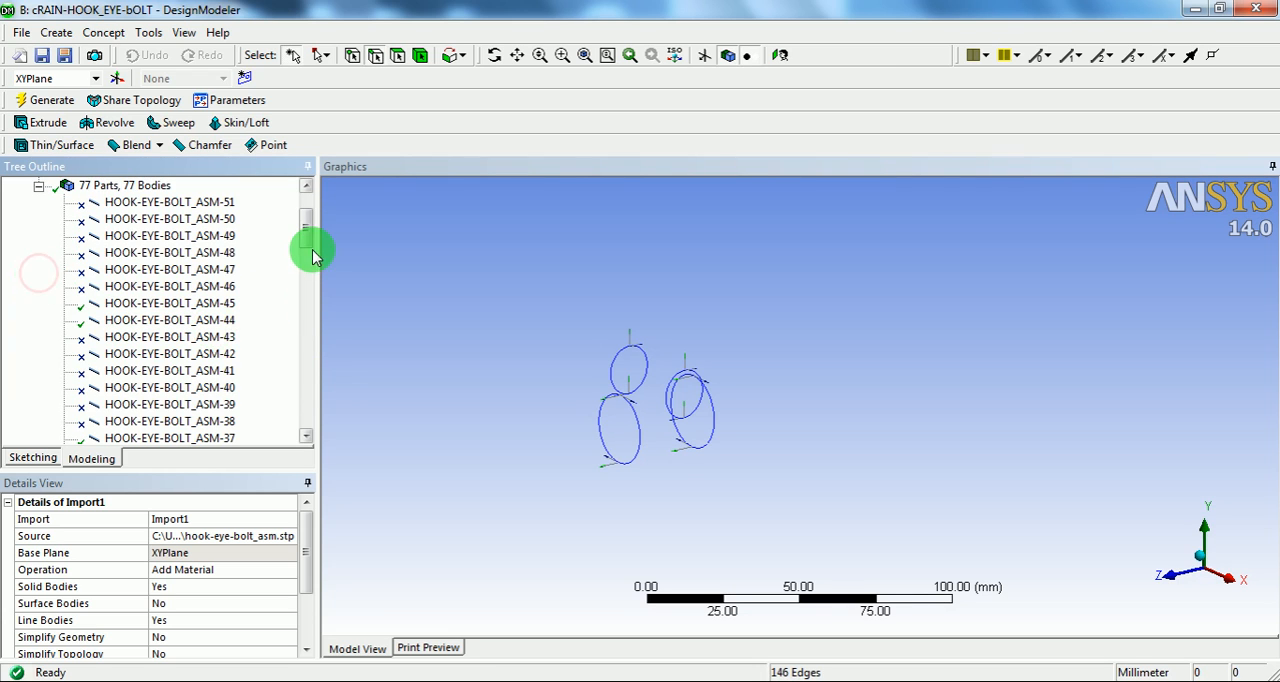
pyautogui.moveTo(305, 245); pyautogui.dragTo(310, 427)
pyautogui.click(119, 354)
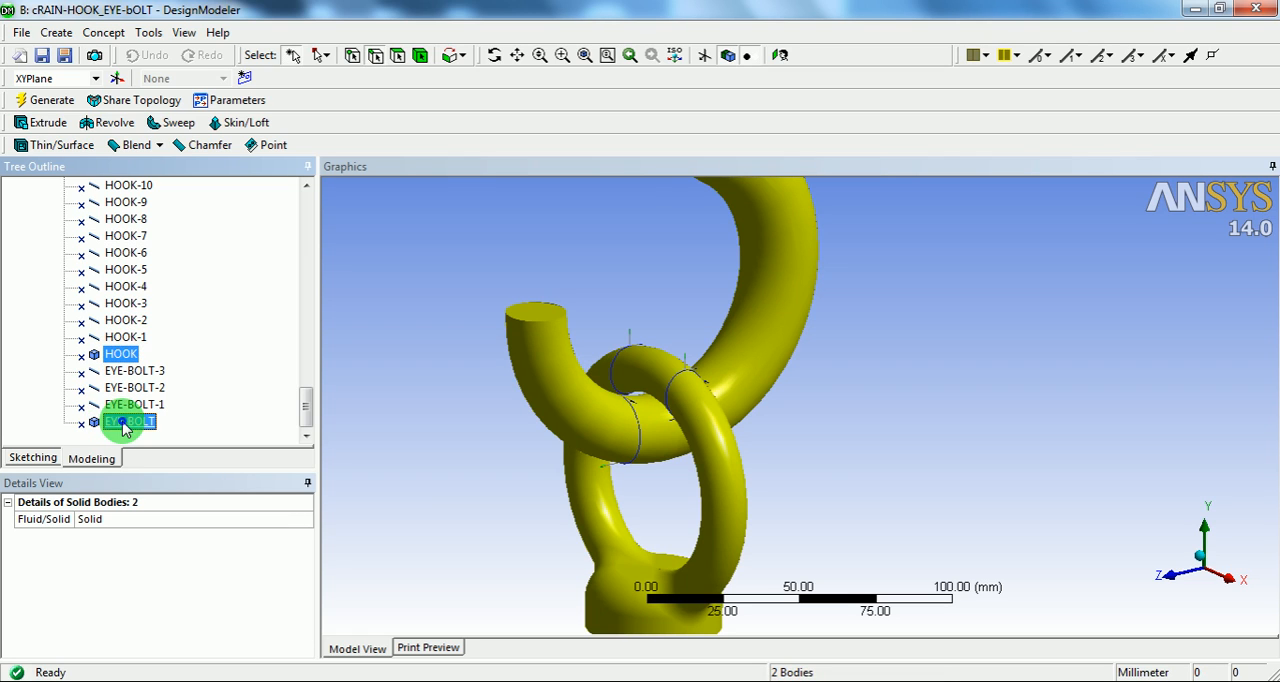
pyautogui.rightClick(125, 428)
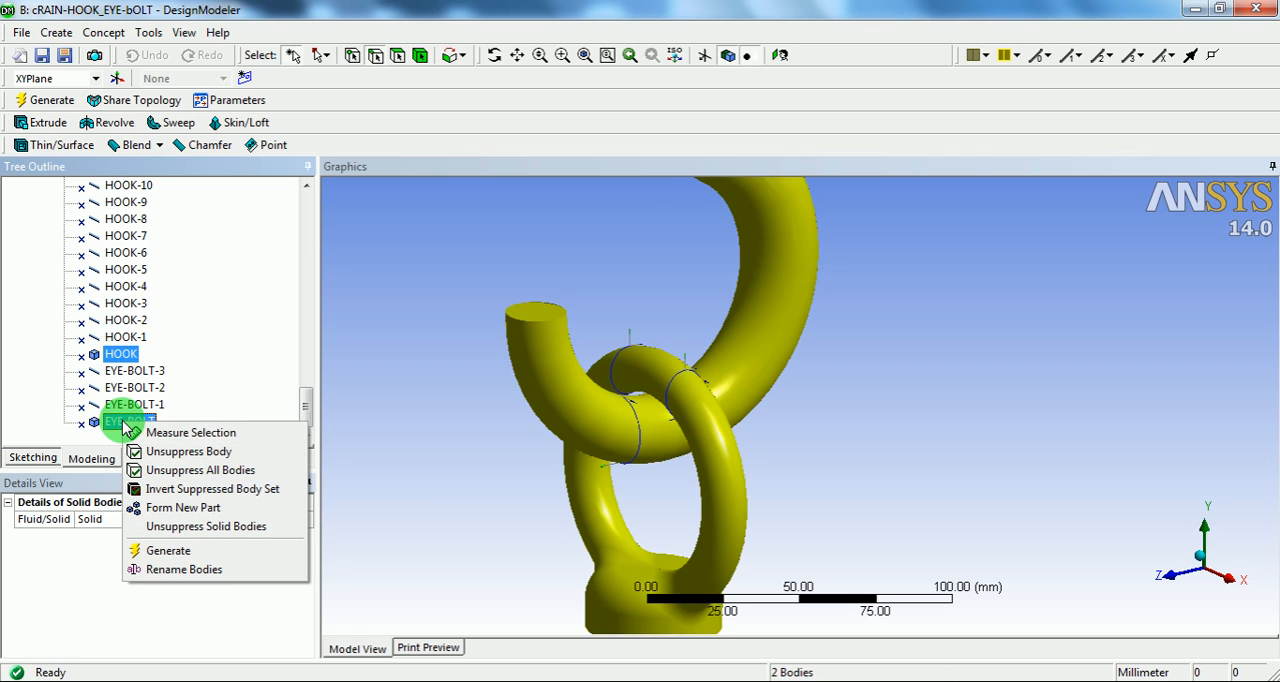
pyautogui.click(186, 452)
# Step: Examine the eye bolt's curved ring face and how the circular line bodies cross it near the hook contact
pyautogui.keyDown('shift'); pyautogui.moveTo(766, 349); pyautogui.dragTo(707, 435, button='middle'); pyautogui.keyUp('shift')
pyautogui.keyDown('ctrl'); pyautogui.moveTo(707, 435); pyautogui.dragTo(704, 438); pyautogui.keyUp('ctrl')
pyautogui.keyDown('shift'); pyautogui.moveTo(707, 438); pyautogui.dragTo(710, 421, button='middle'); pyautogui.keyUp('shift')
pyautogui.keyDown('shift'); pyautogui.moveTo(592, 414); pyautogui.dragTo(576, 286, button='middle'); pyautogui.keyUp('shift')
pyautogui.keyDown('ctrl'); pyautogui.moveTo(517, 416); pyautogui.dragTo(702, 299, button='middle'); pyautogui.keyUp('ctrl')
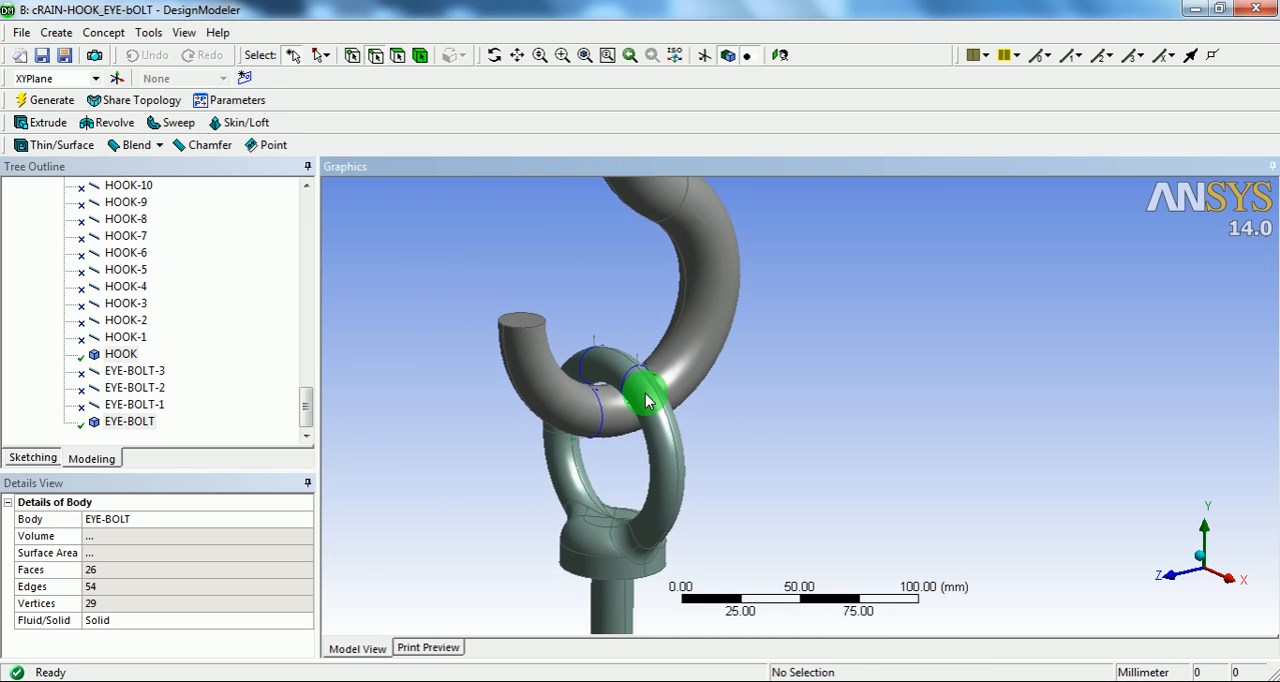
pyautogui.keyDown('shift'); pyautogui.moveTo(645, 395); pyautogui.dragTo(575, 371, button='middle'); pyautogui.keyUp('shift')
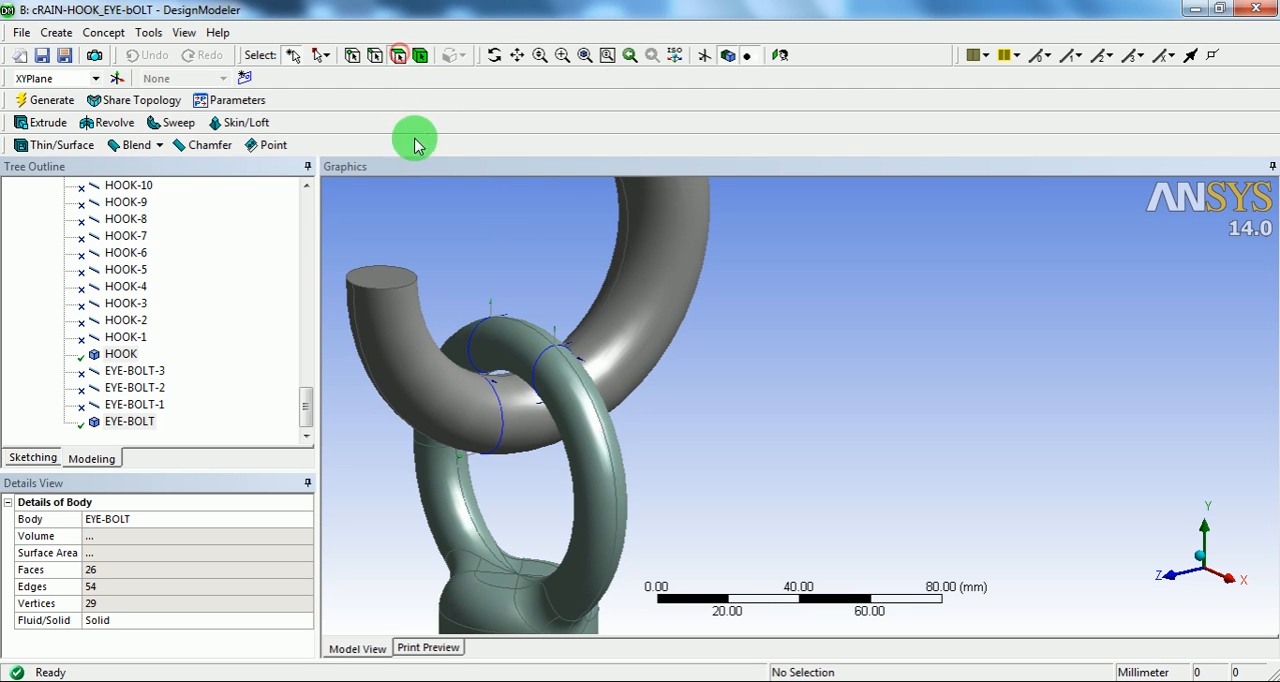
pyautogui.click(505, 342)
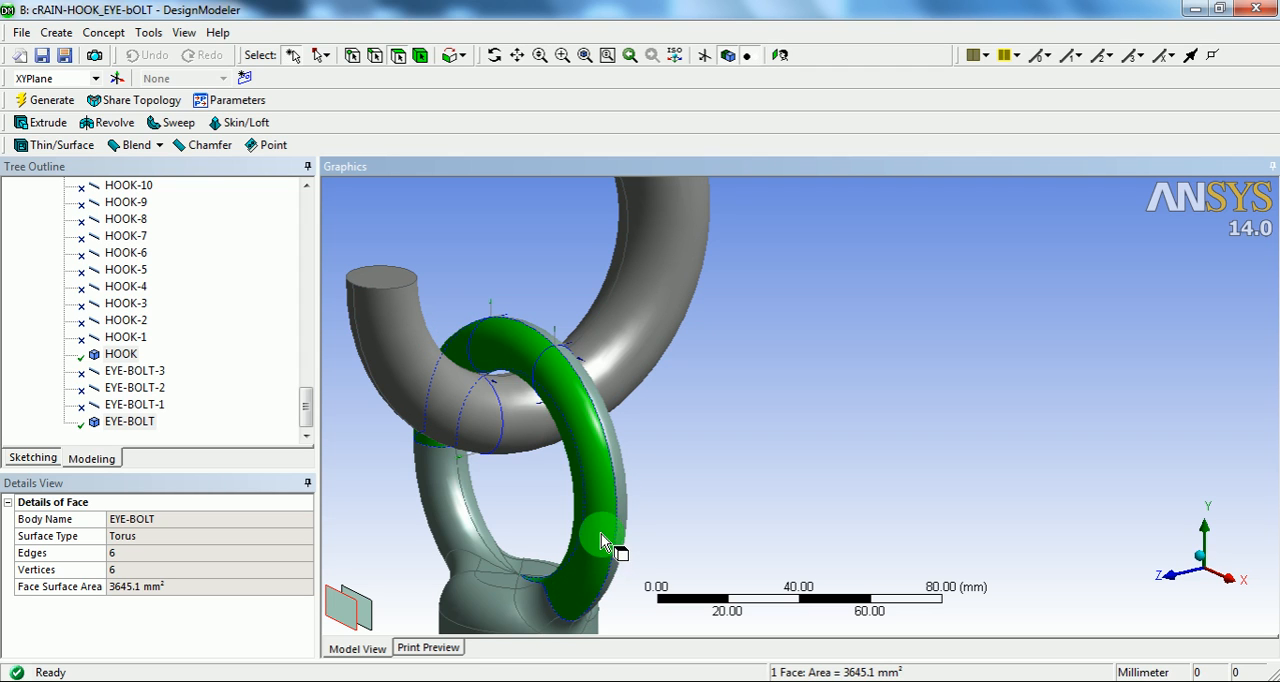
pyautogui.moveTo(528, 345); pyautogui.dragTo(586, 367, button='middle')
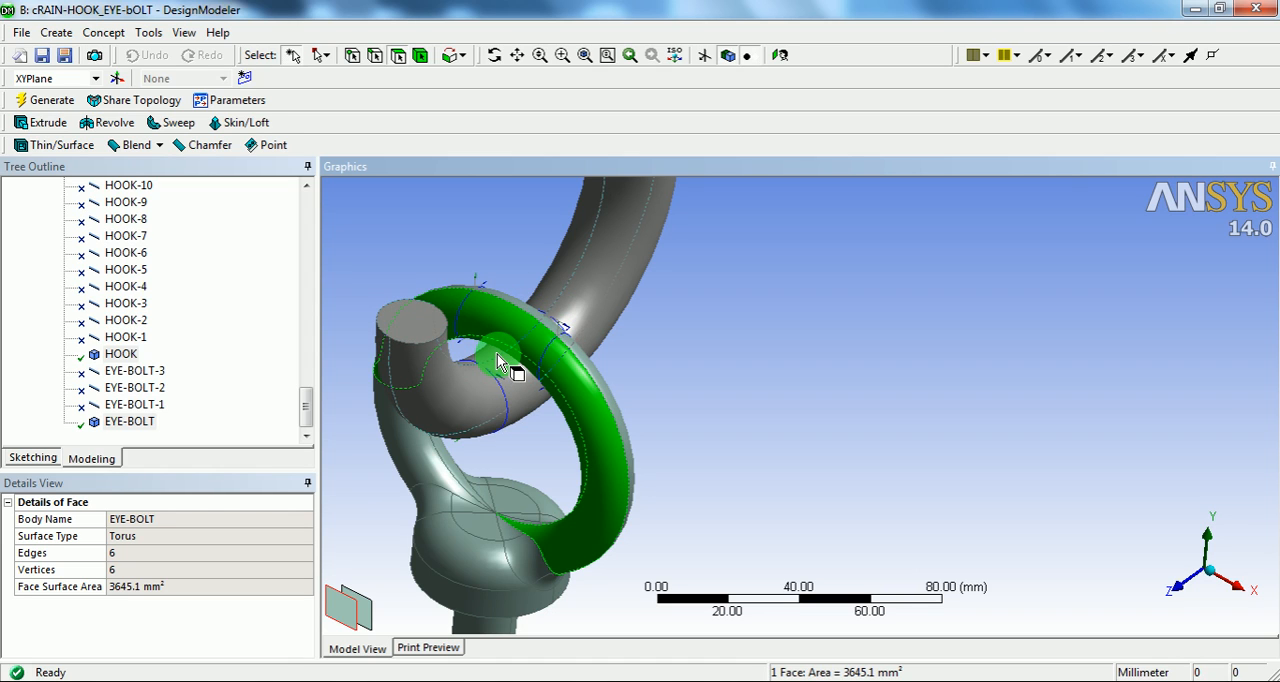
pyautogui.moveTo(502, 365); pyautogui.dragTo(533, 329, button='middle')
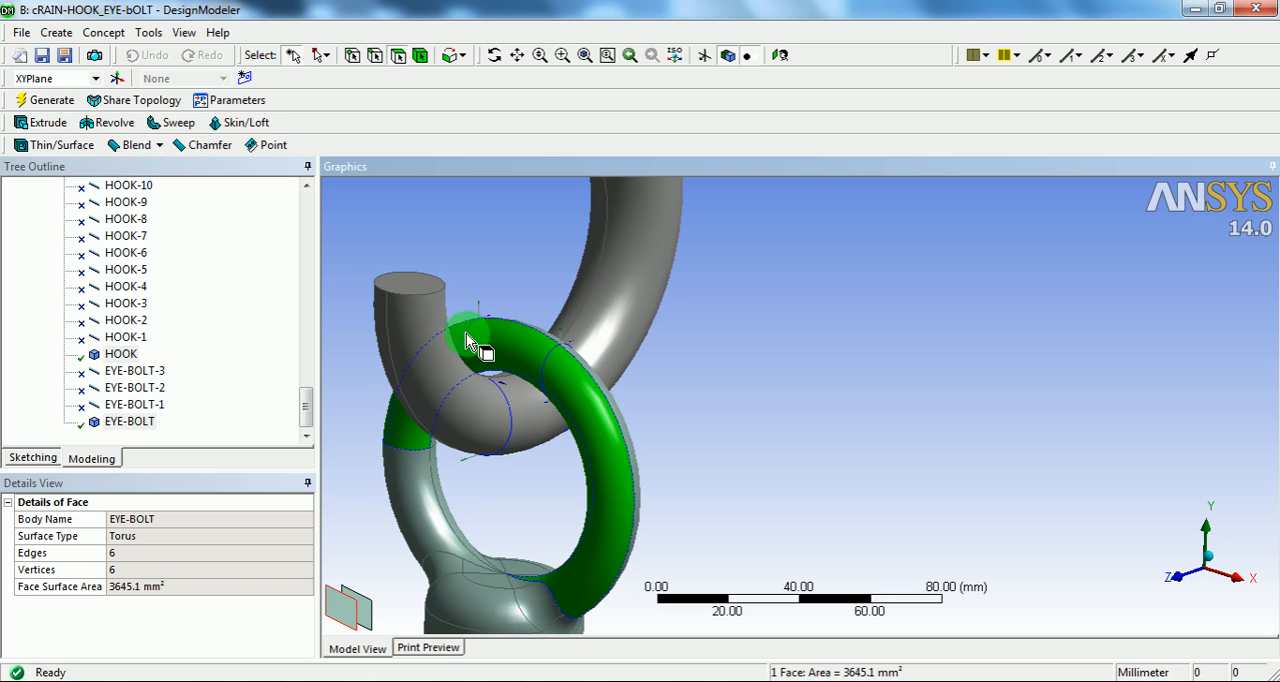
pyautogui.moveTo(560, 376); pyautogui.dragTo(519, 288, button='middle')
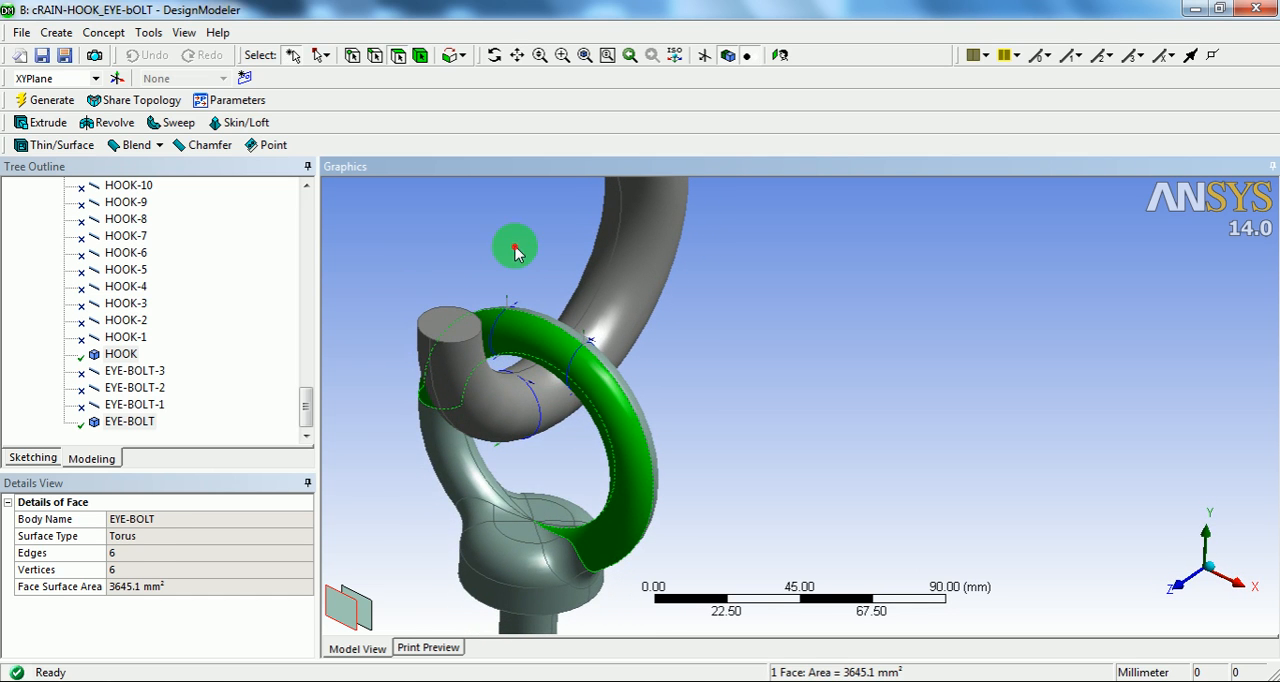
pyautogui.click(515, 250)
pyautogui.moveTo(515, 245); pyautogui.dragTo(498, 245, button='middle')
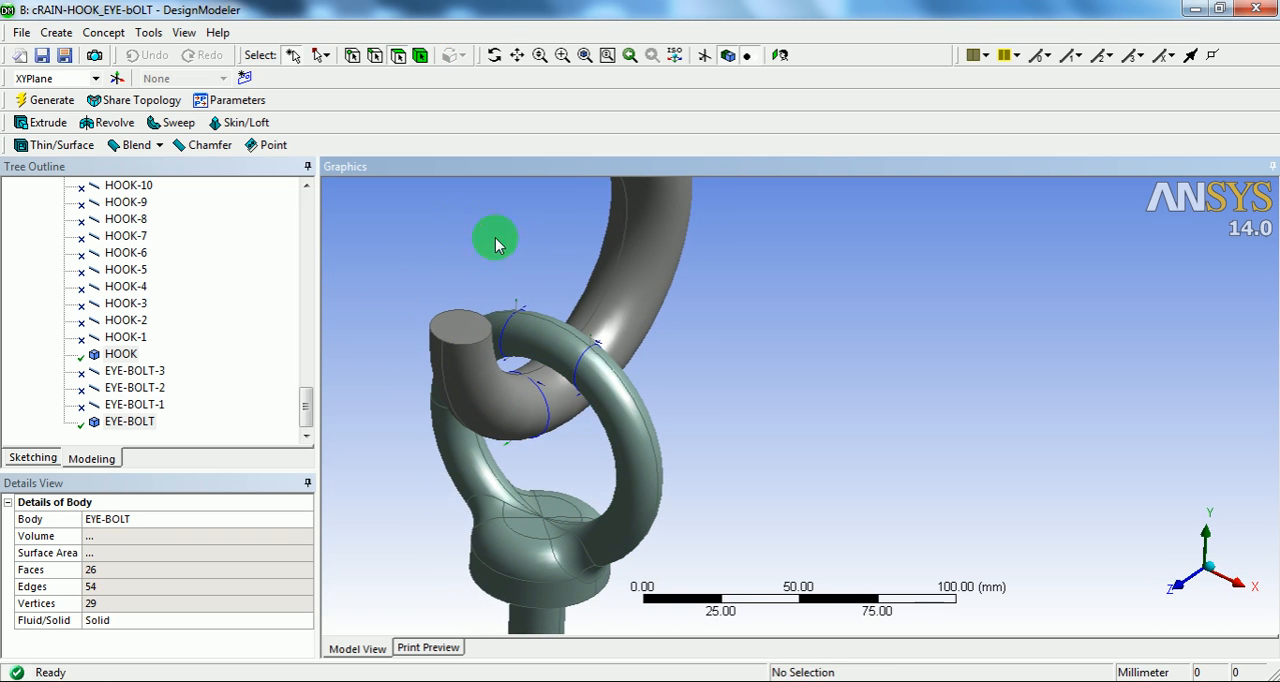
# Step: Start a Face Split by Points and Edges with the eye bolt's curved ring face as the target
pyautogui.click(150, 33)
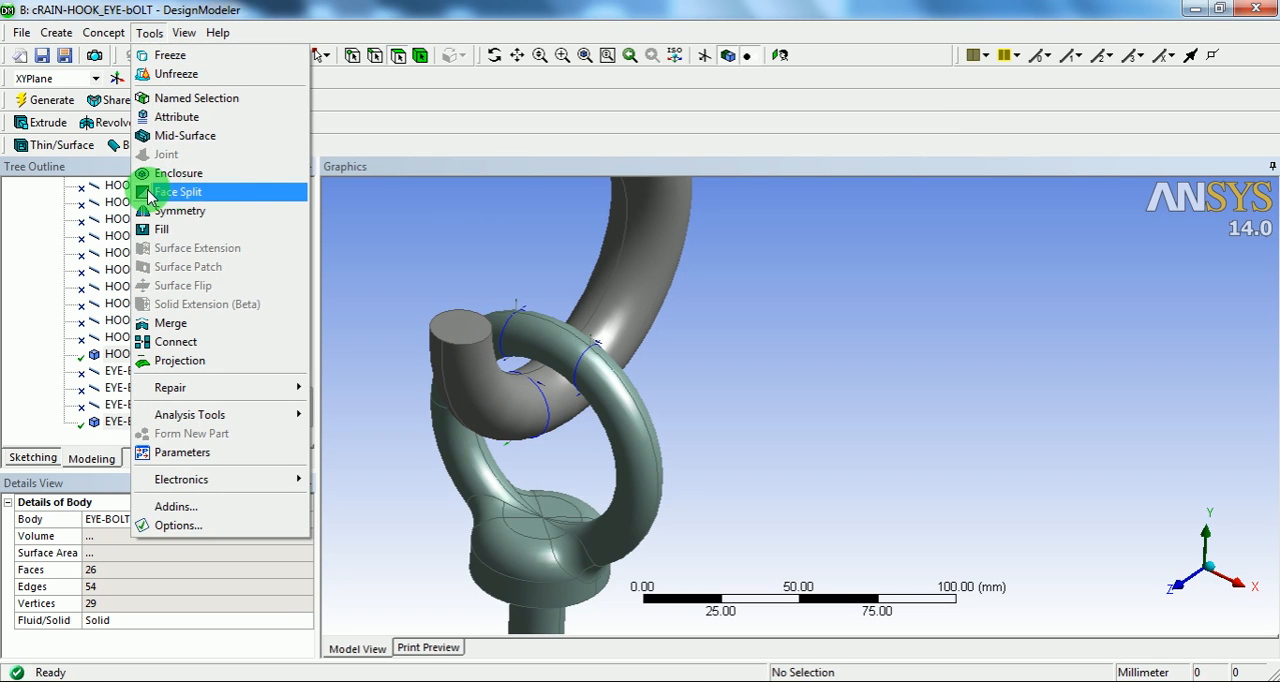
pyautogui.click(219, 191)
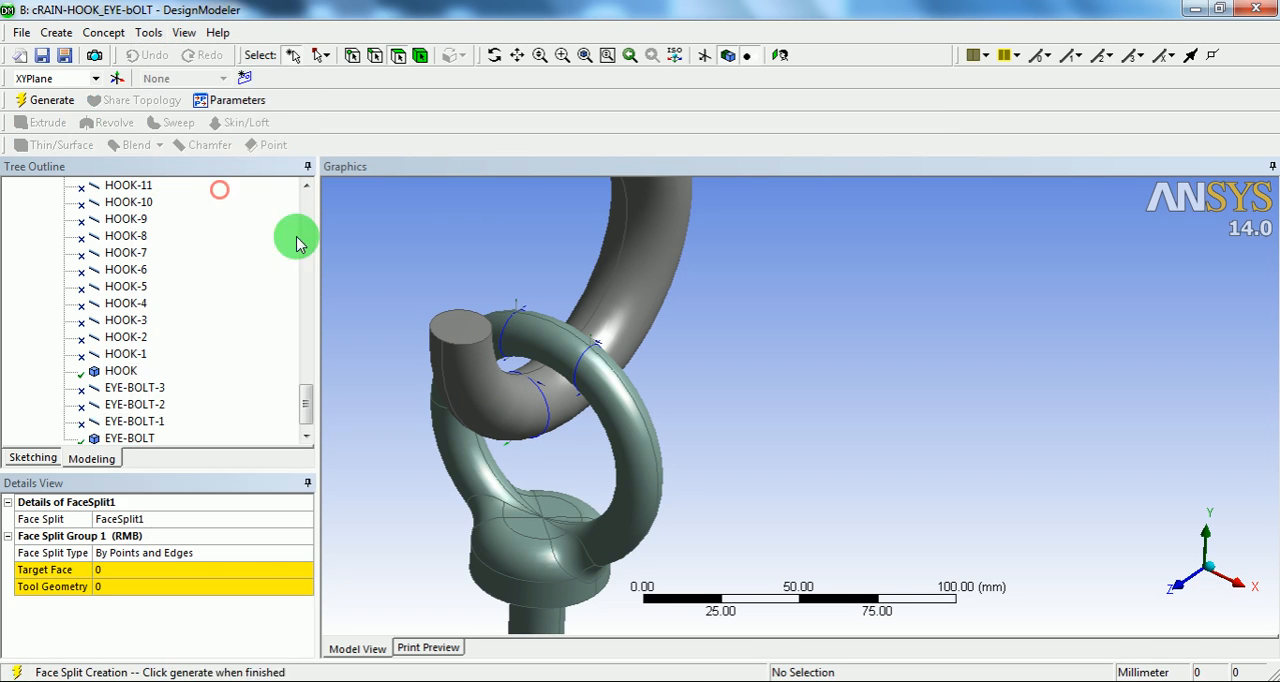
pyautogui.click(562, 348)
pyautogui.click(259, 572)
pyautogui.click(163, 569)
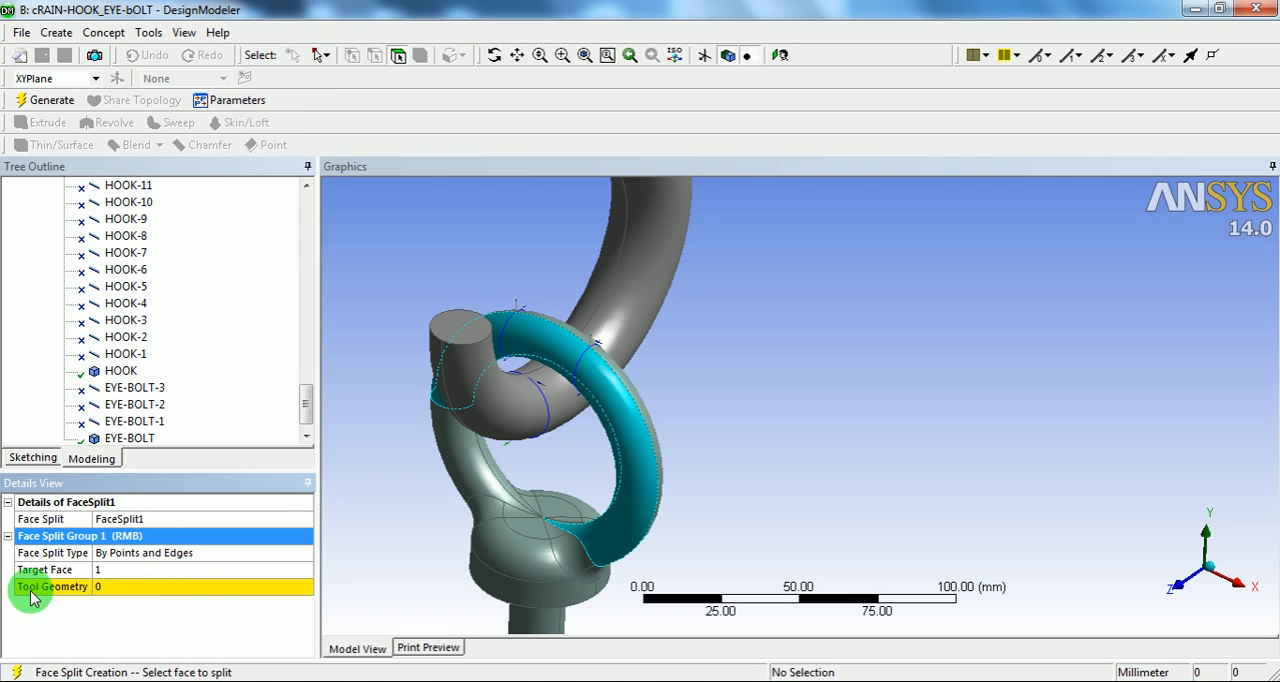
# Step: Use the two circular line edges on the ring face as the tool geometry and generate the face split
pyautogui.click(137, 590)
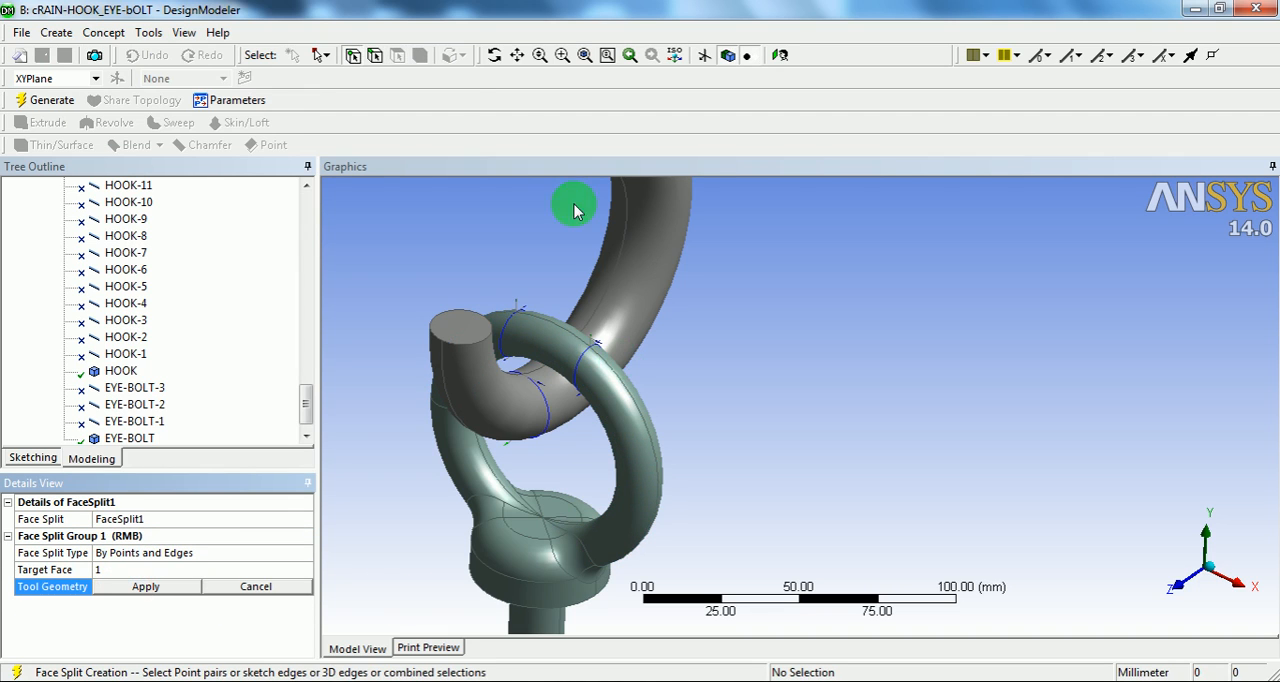
pyautogui.click(377, 60)
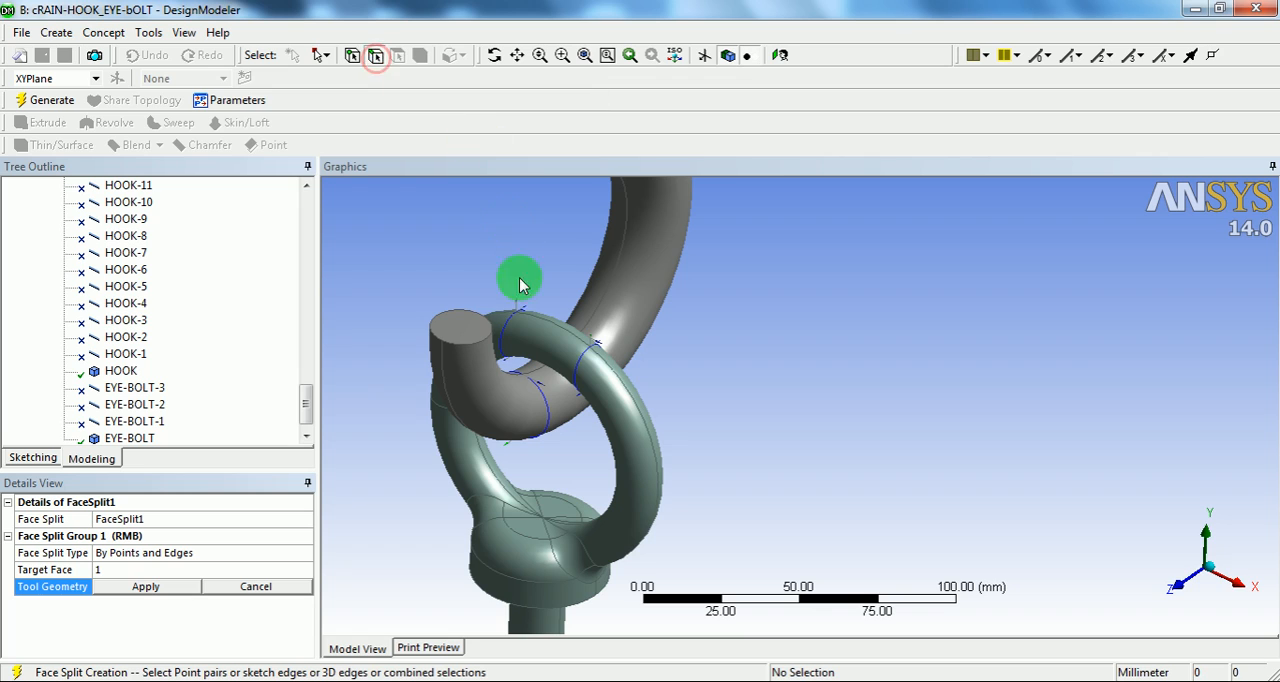
pyautogui.click(505, 332)
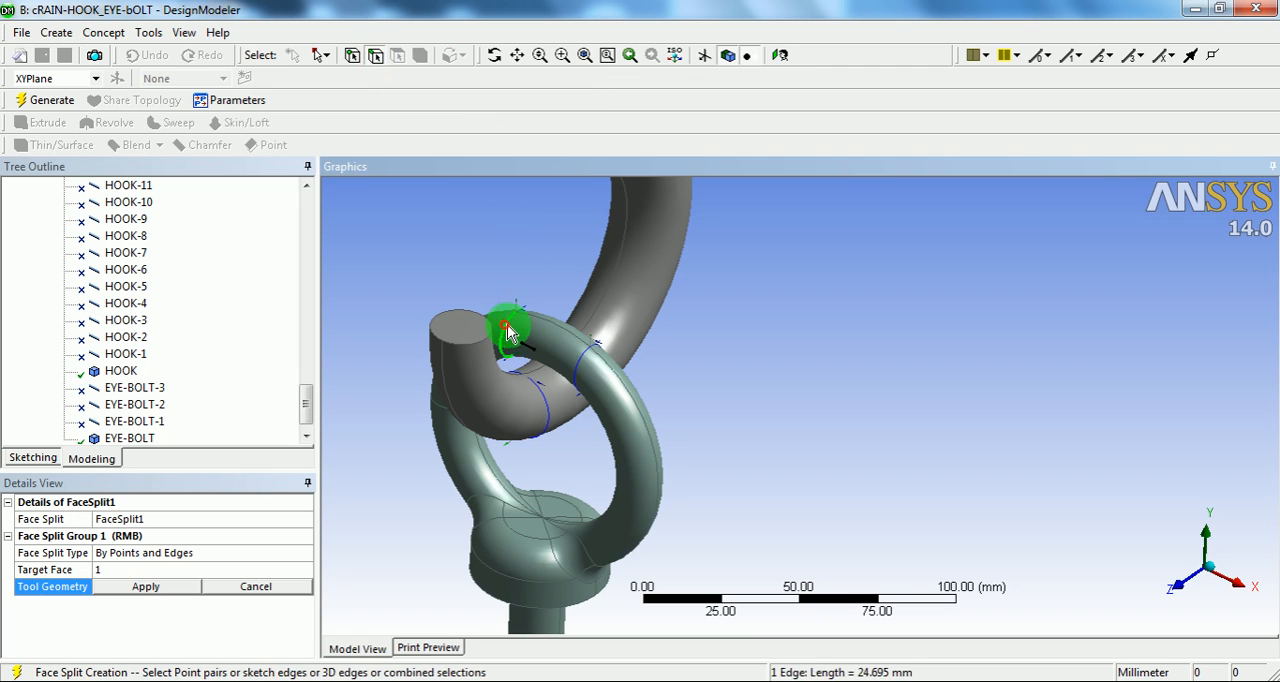
pyautogui.keyDown('ctrl'); pyautogui.click(581, 370); pyautogui.keyUp('ctrl')
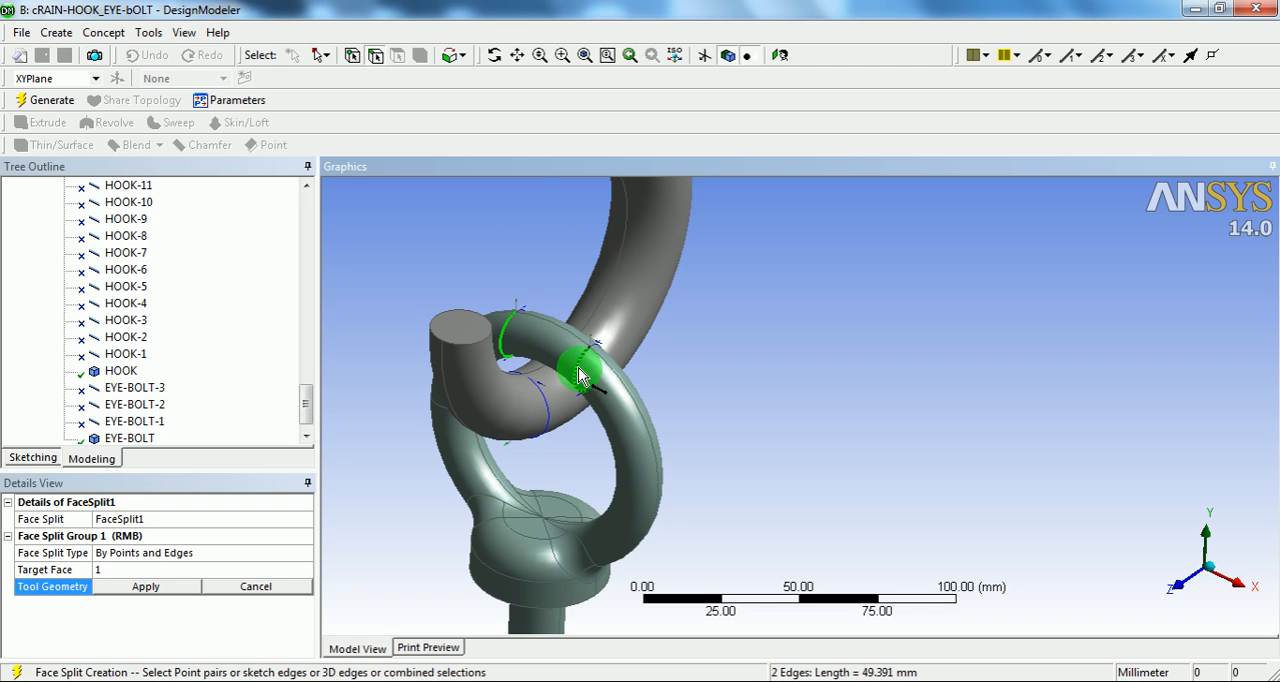
pyautogui.click(147, 587)
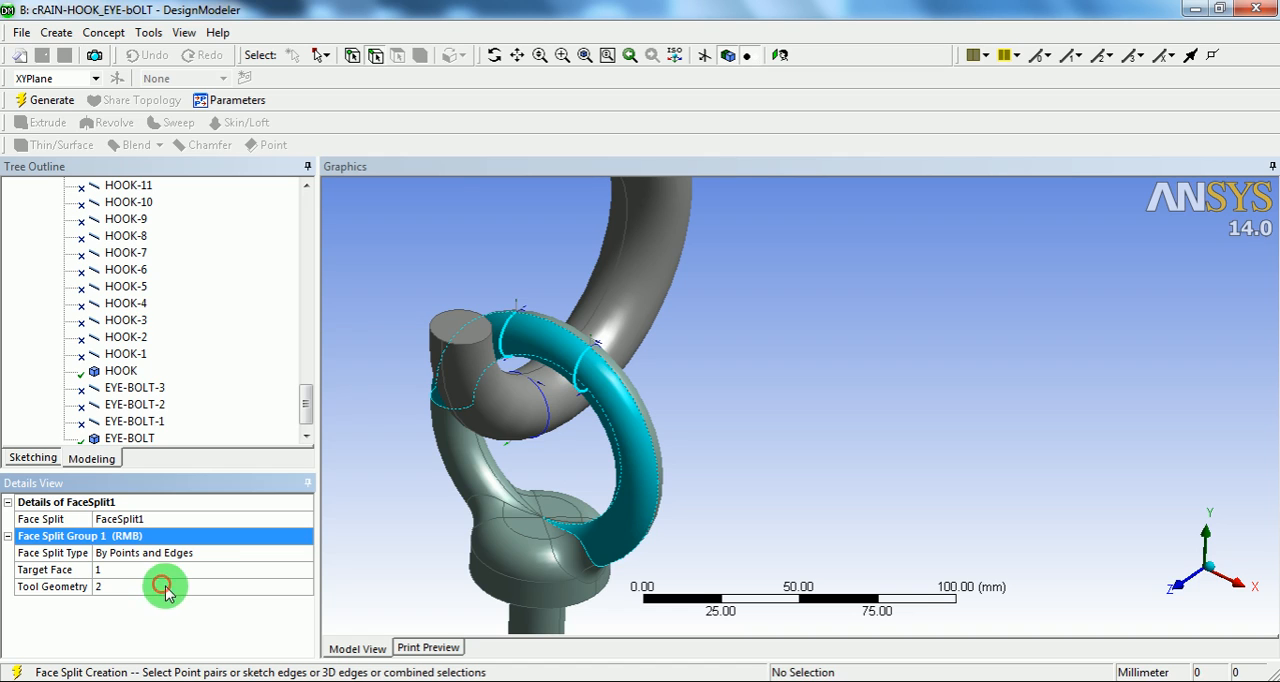
pyautogui.click(52, 102)
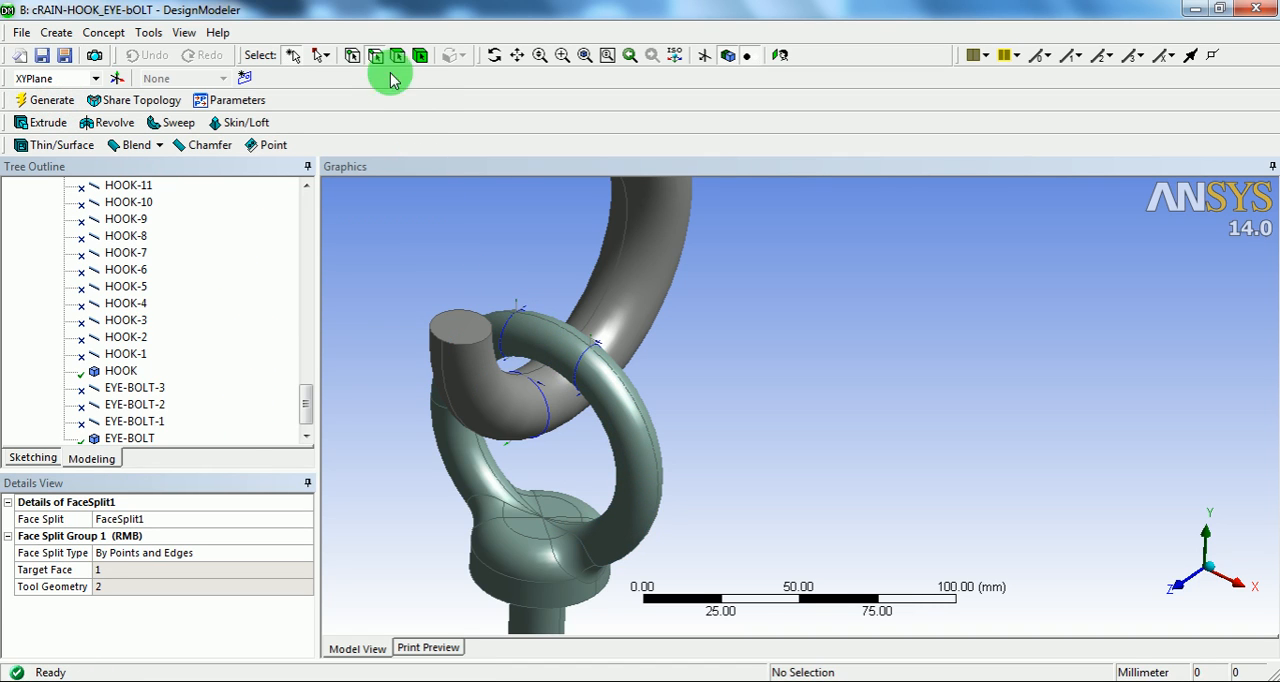
# Step: Check the split ring face of the eye bolt by selecting its individual segments
pyautogui.click(532, 338)
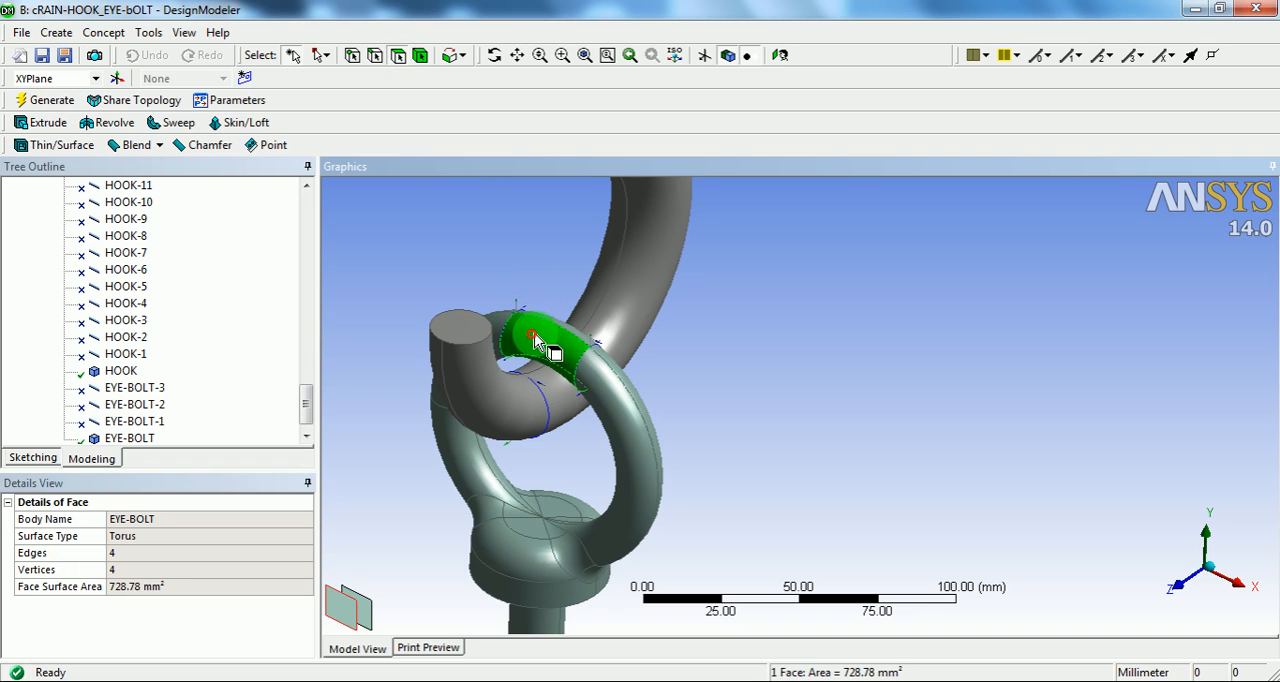
pyautogui.click(603, 398)
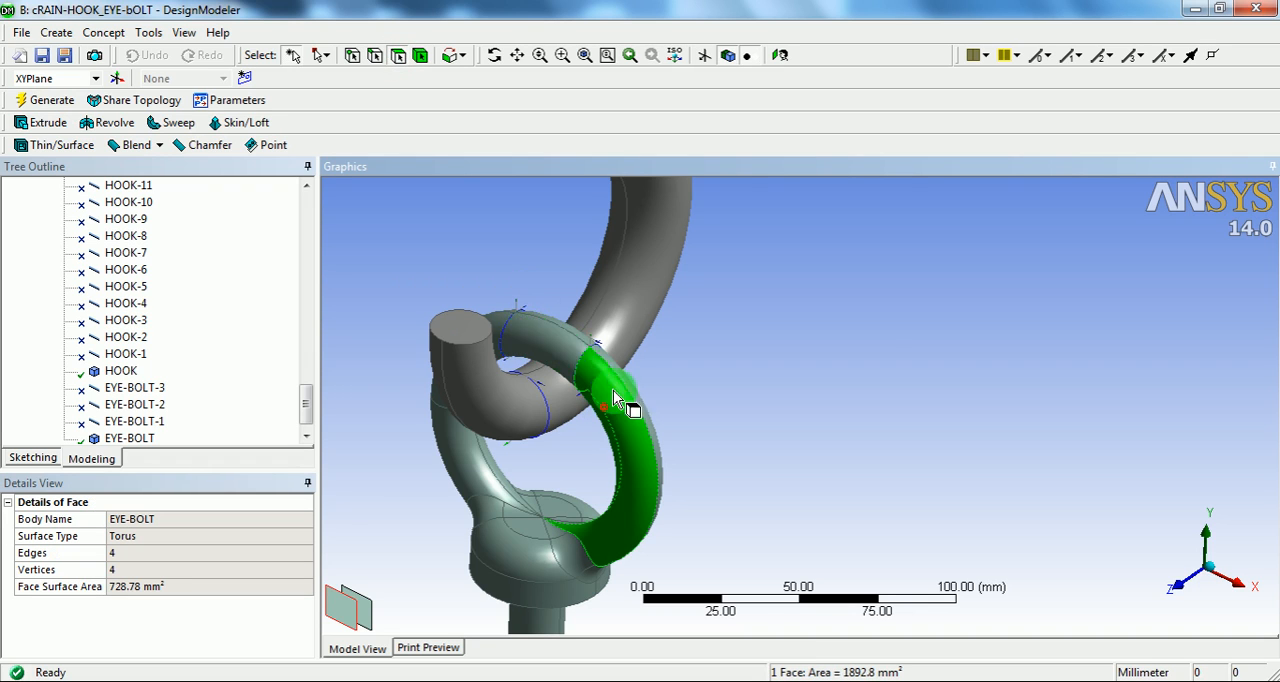
pyautogui.click(506, 336)
pyautogui.moveTo(530, 347); pyautogui.dragTo(437, 425, button='middle')
pyautogui.click(443, 426)
# Step: Start a second Face Split by Points and Edges with the eye bolt's unsplit opposite ring face as the target
pyautogui.click(150, 33)
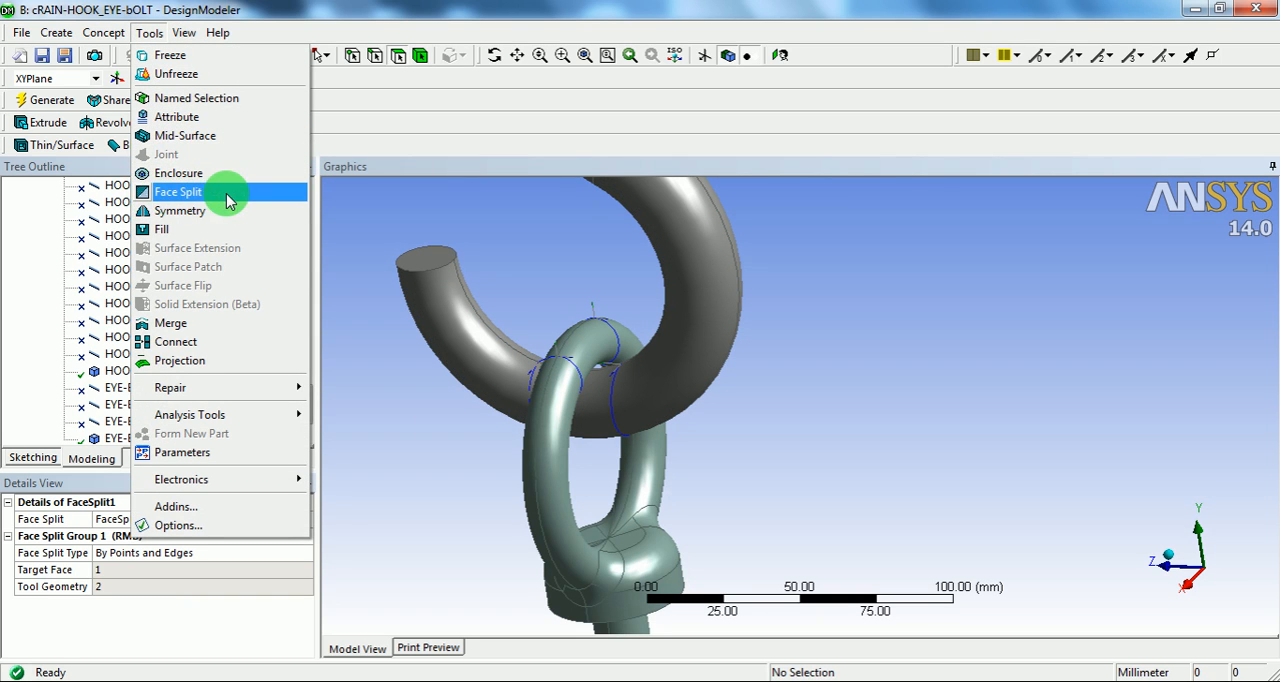
pyautogui.click(183, 198)
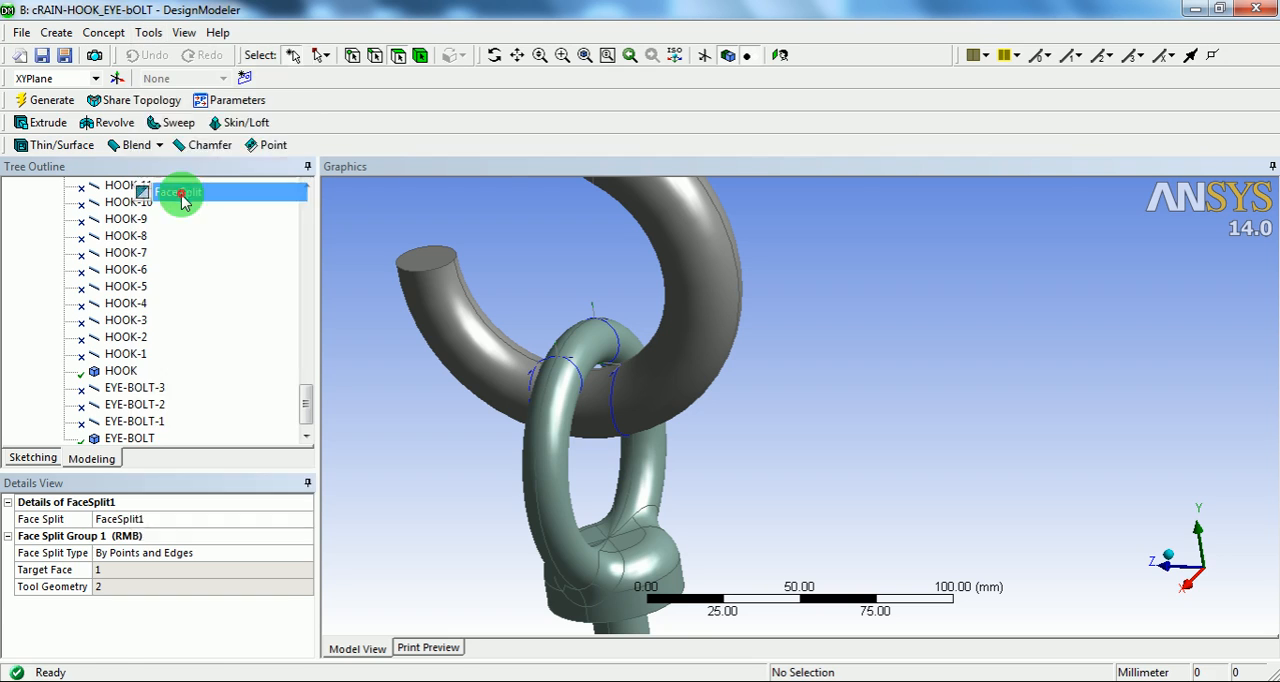
pyautogui.click(601, 340)
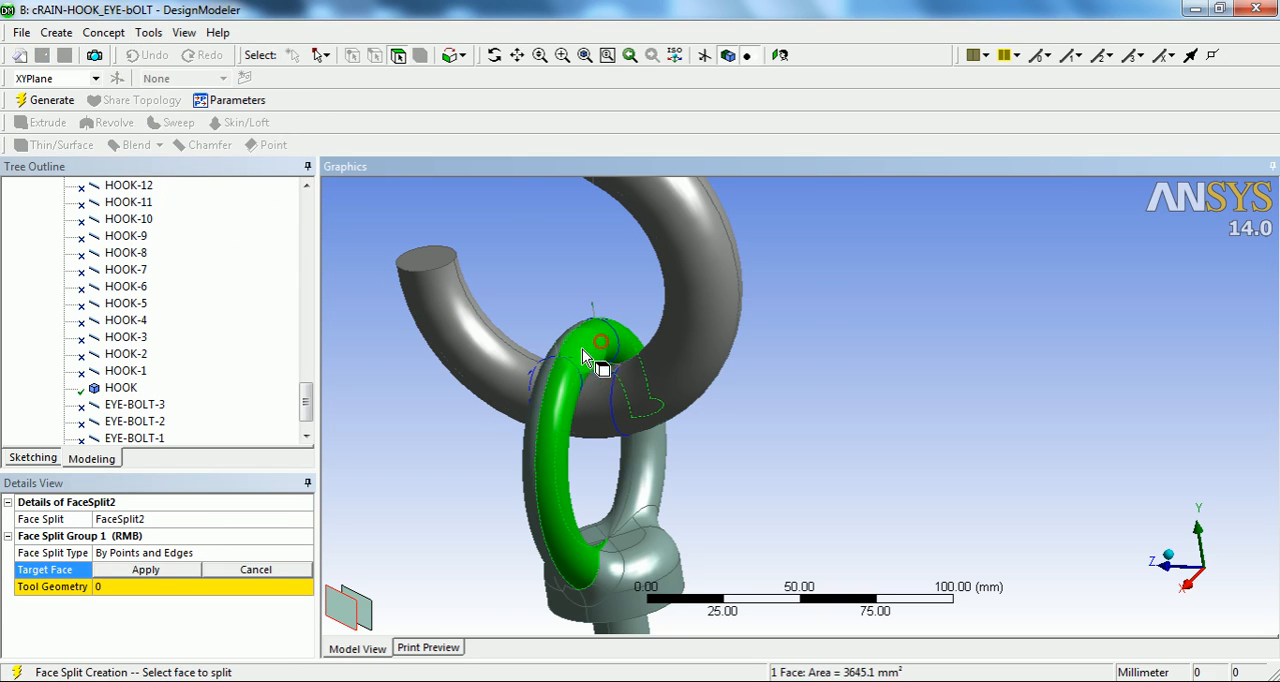
pyautogui.click(148, 569)
# Step: Use the two circular line edges on the eye bolt's opposite ring face as tool geometry and generate the face split
pyautogui.click(143, 588)
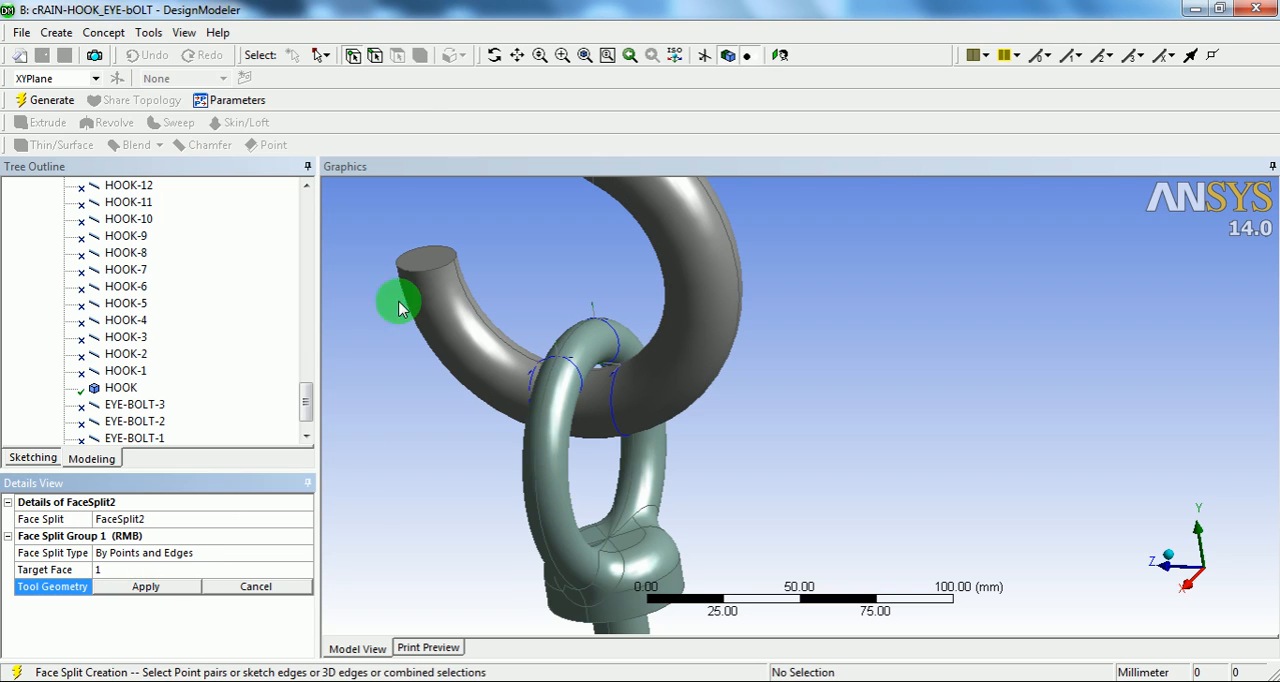
pyautogui.click(374, 57)
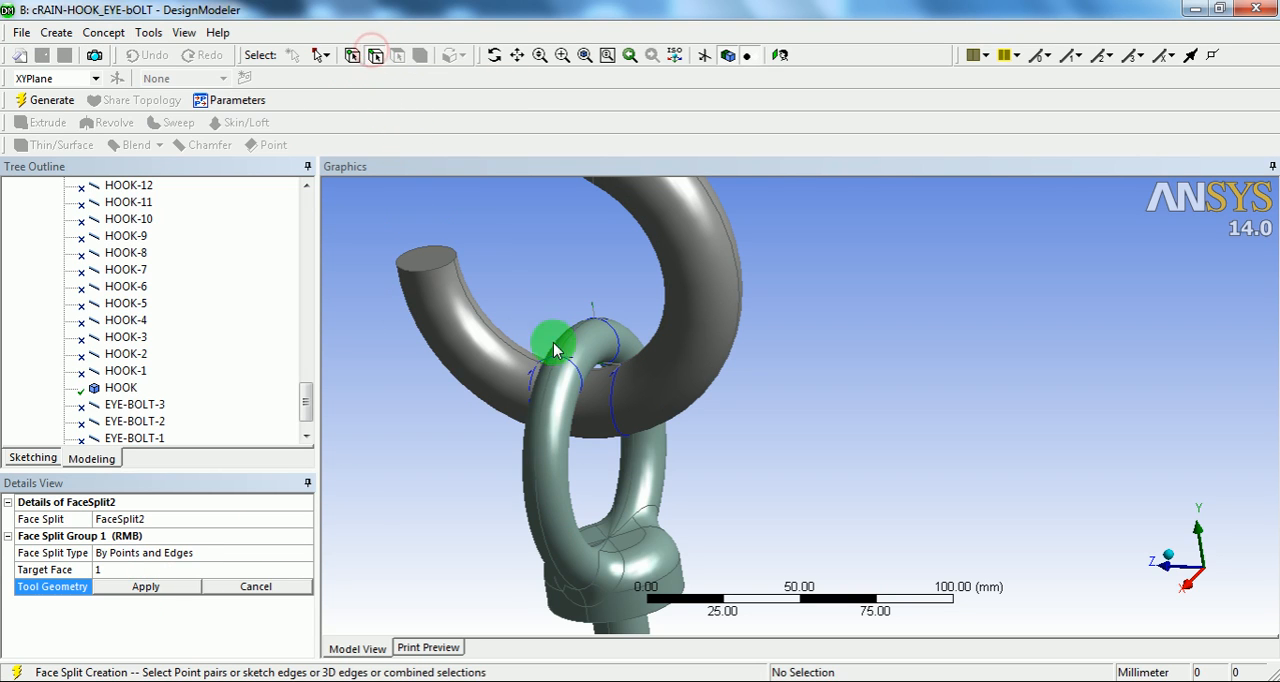
pyautogui.click(599, 369)
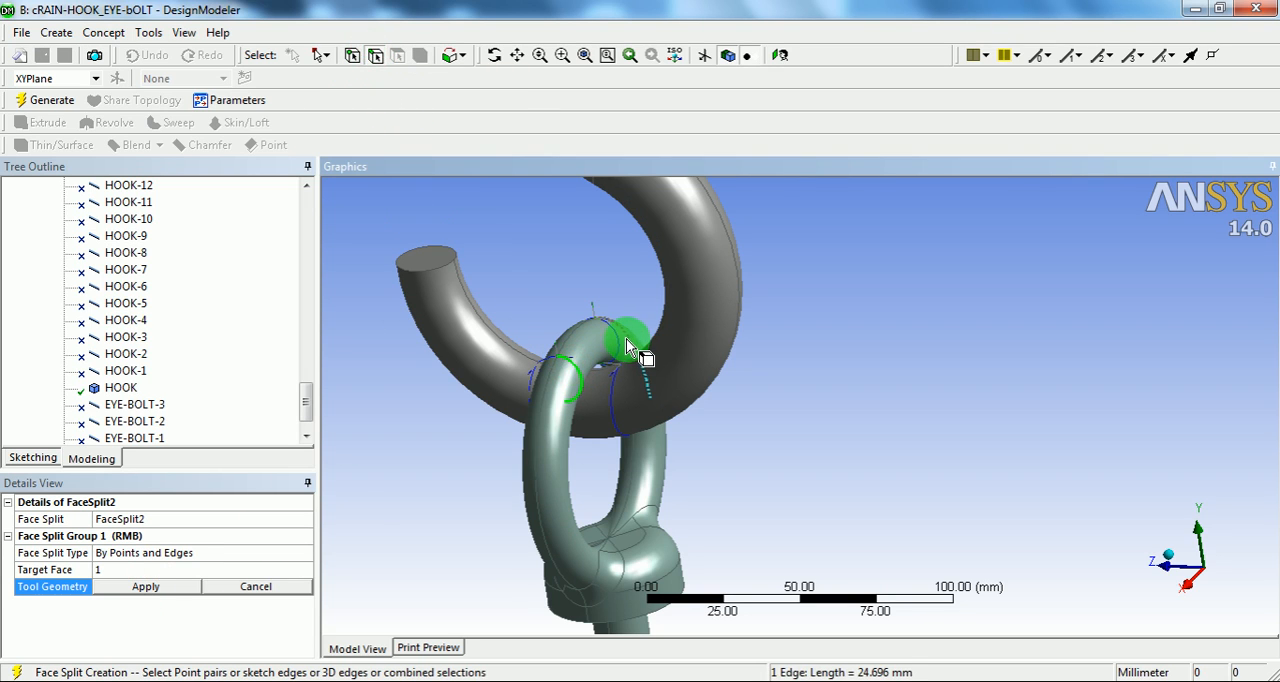
pyautogui.keyDown('ctrl'); pyautogui.click(618, 350); pyautogui.keyUp('ctrl')
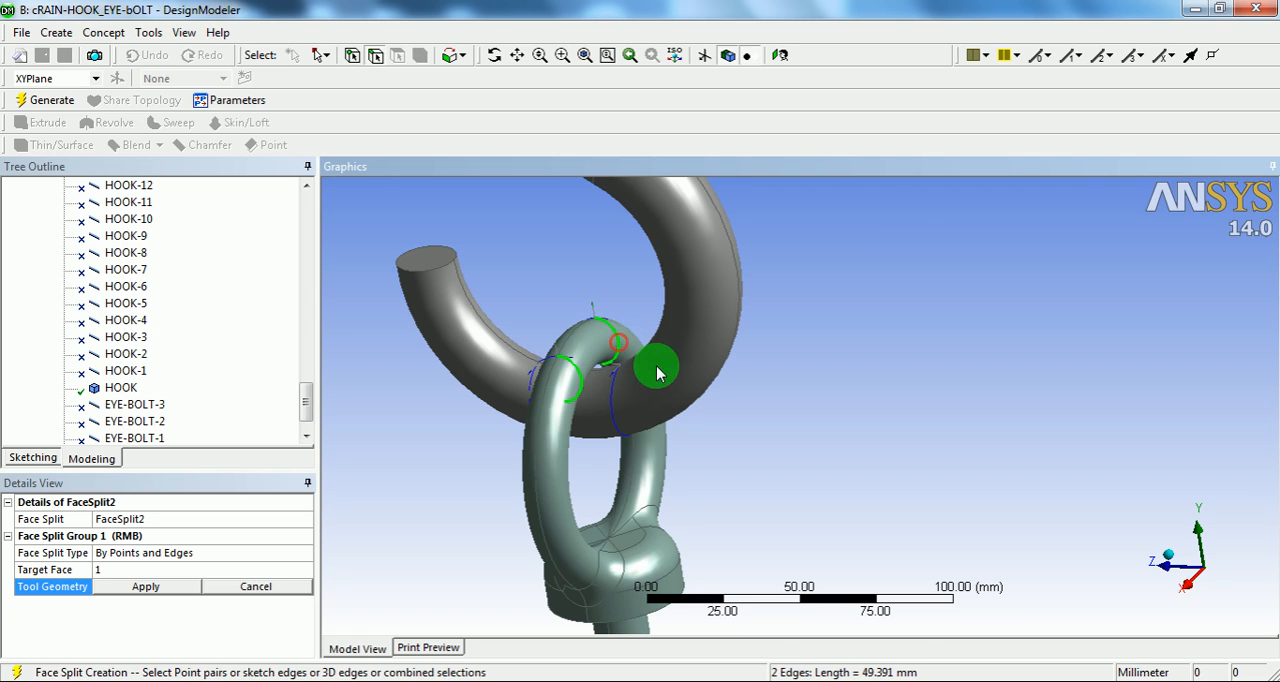
pyautogui.click(146, 586)
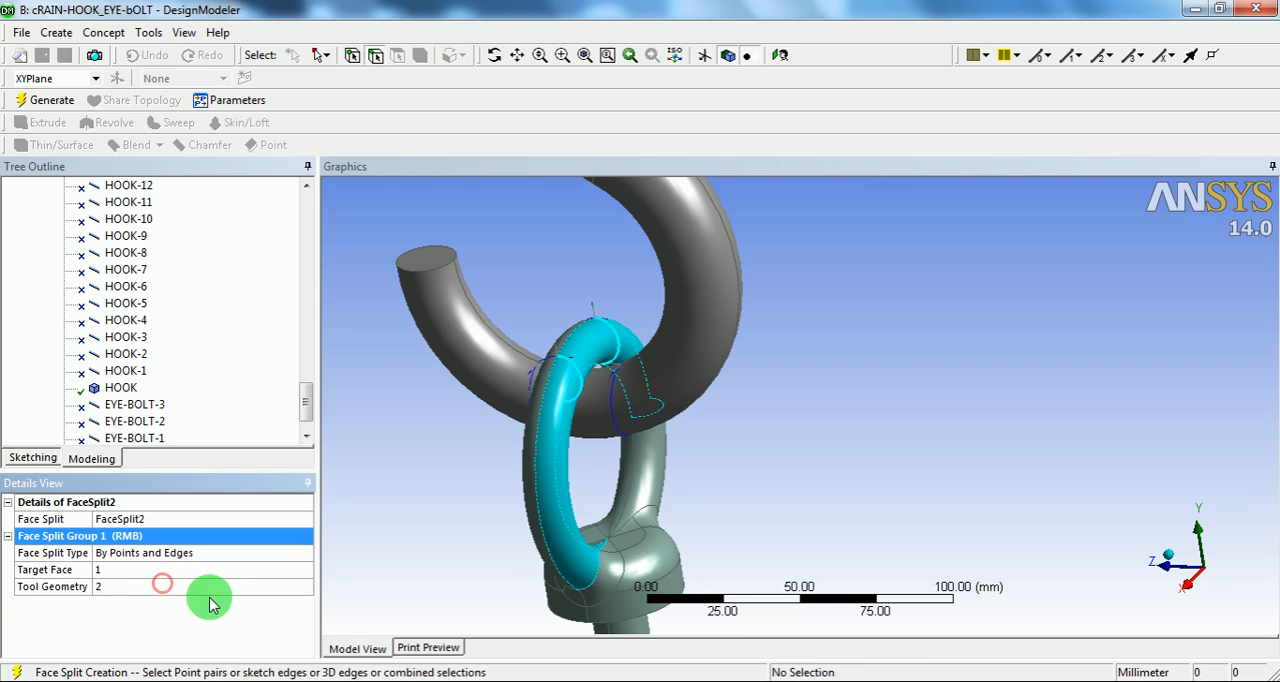
pyautogui.click(45, 100)
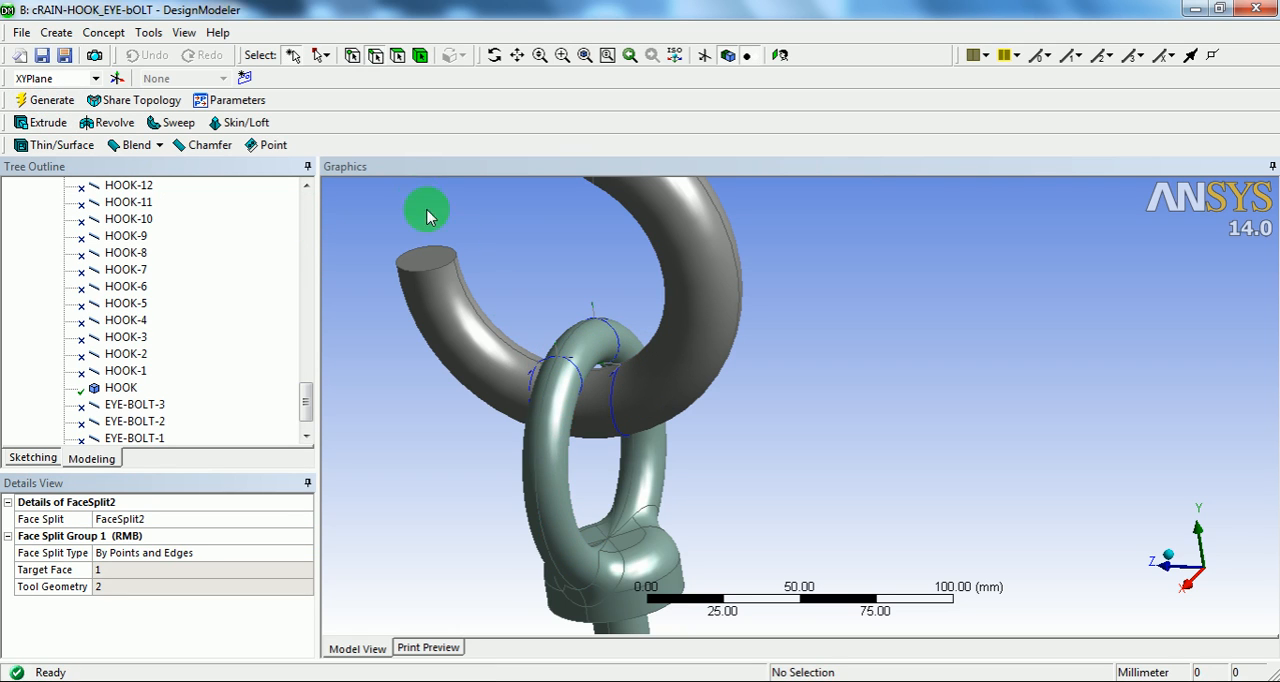
# Step: Check the split on the eye bolt's opposite ring face by selecting its individual segments, then clear the selection
pyautogui.click(397, 55)
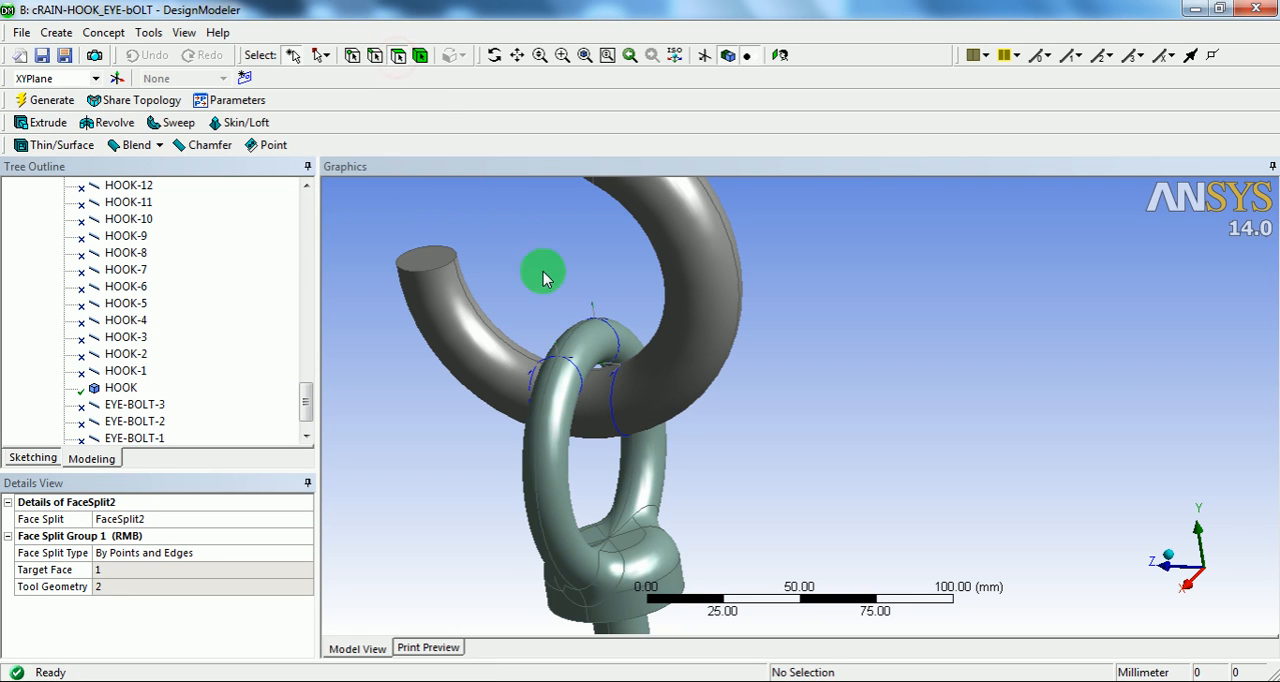
pyautogui.click(595, 342)
pyautogui.click(549, 427)
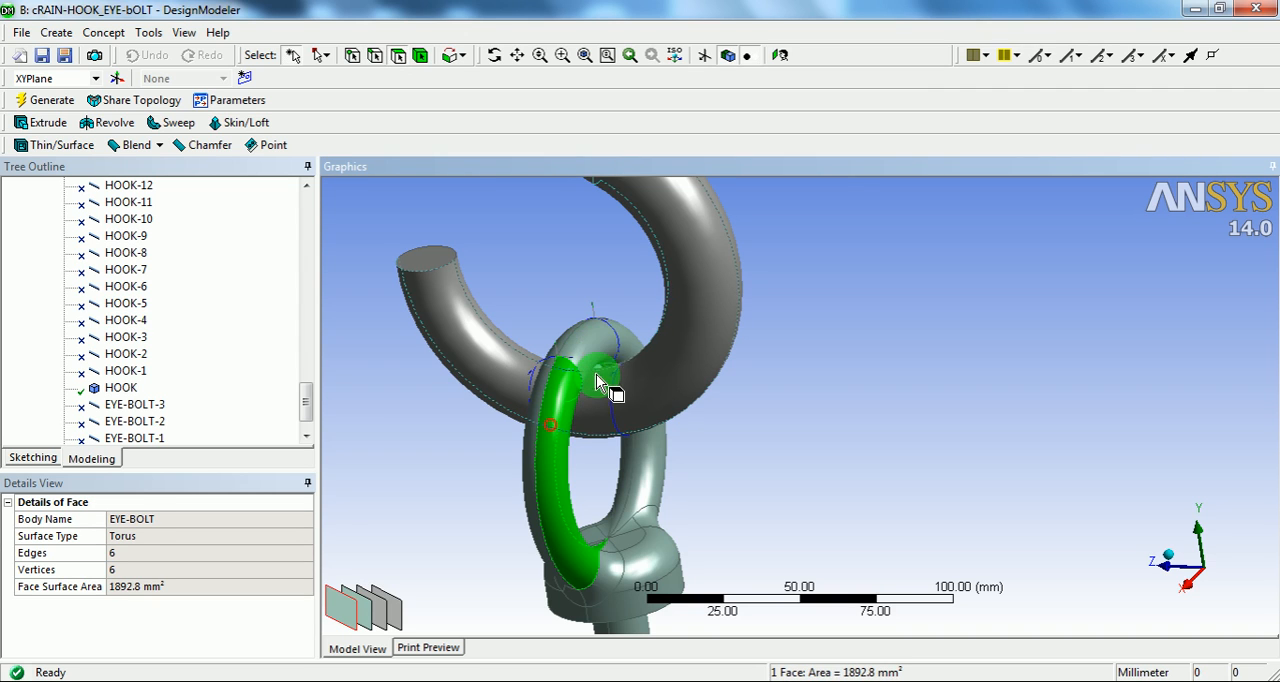
pyautogui.click(628, 342)
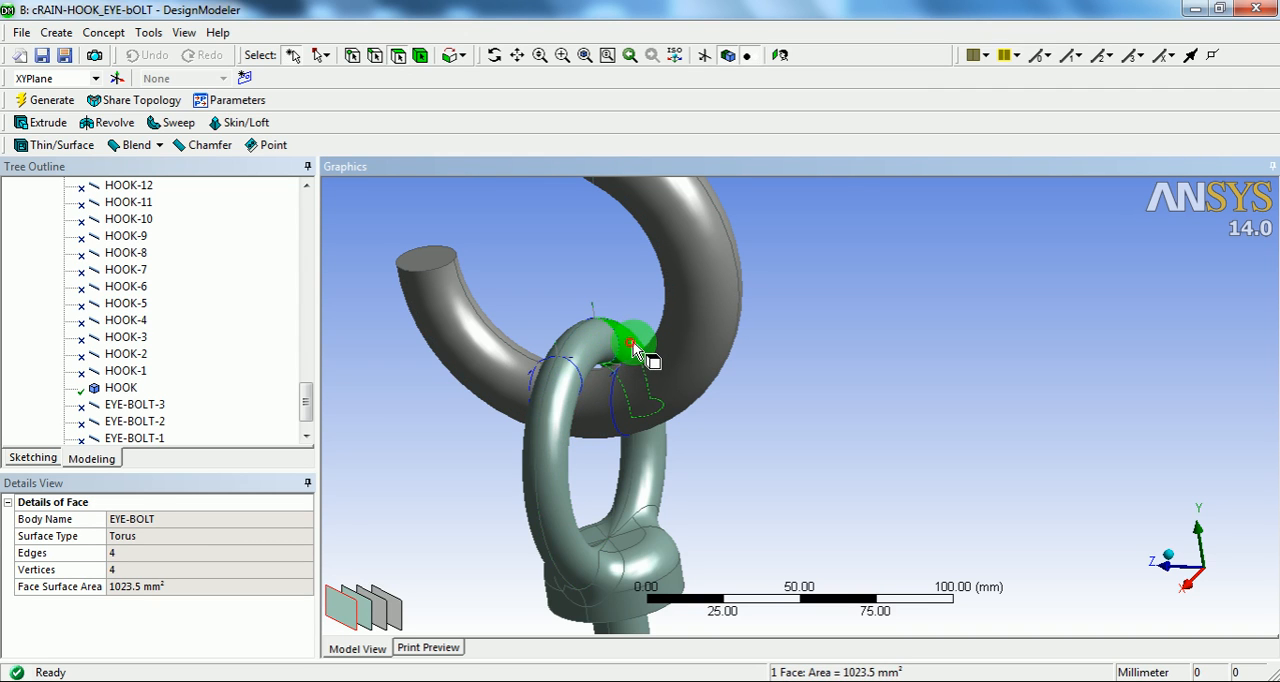
pyautogui.click(474, 222)
# Step: Start a Face Split by Points and Edges with the hook's curved side face at the eye bolt contact as the target
pyautogui.moveTo(509, 257); pyautogui.dragTo(657, 397, button='middle')
pyautogui.scroll(2, 656, 323)
pyautogui.moveTo(656, 323); pyautogui.dragTo(543, 434, button='middle')
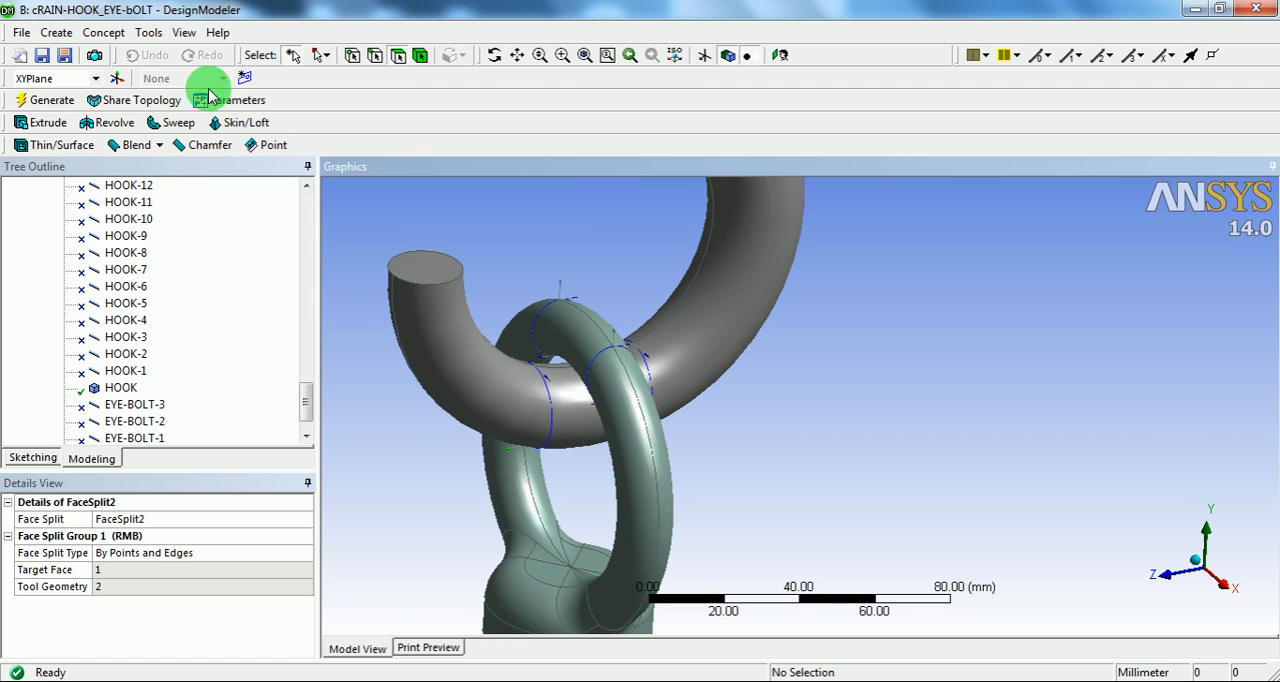
pyautogui.click(149, 32)
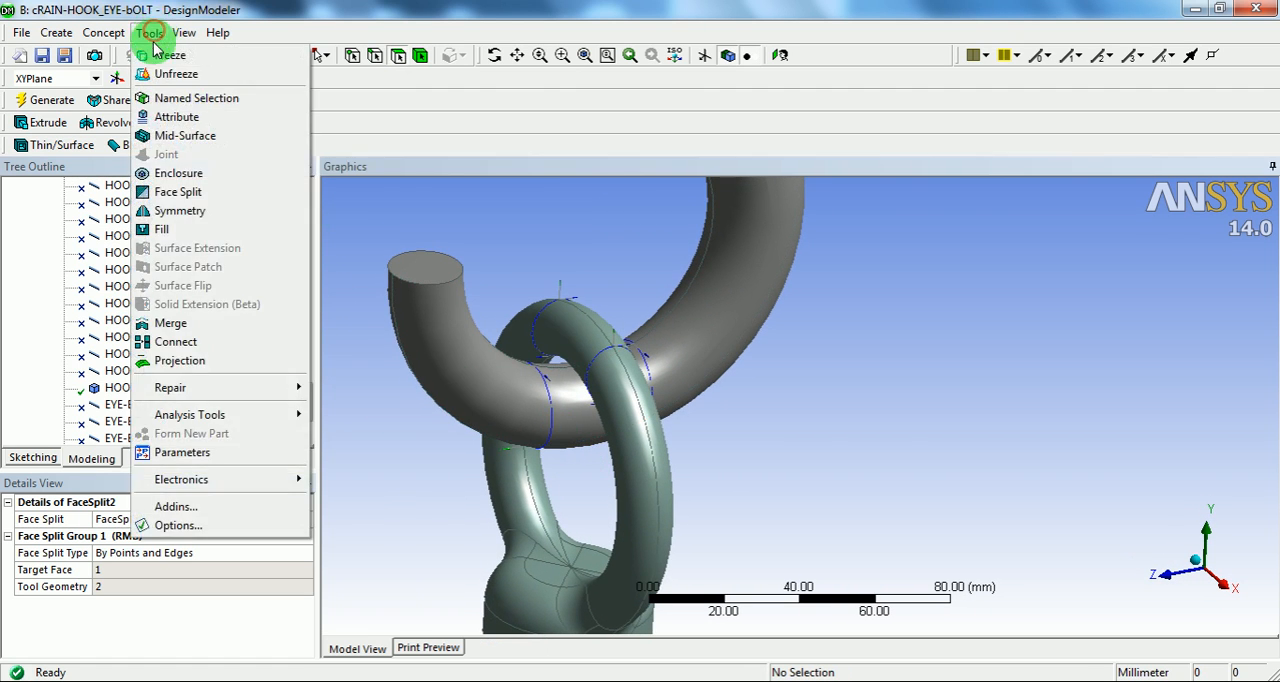
pyautogui.click(193, 191)
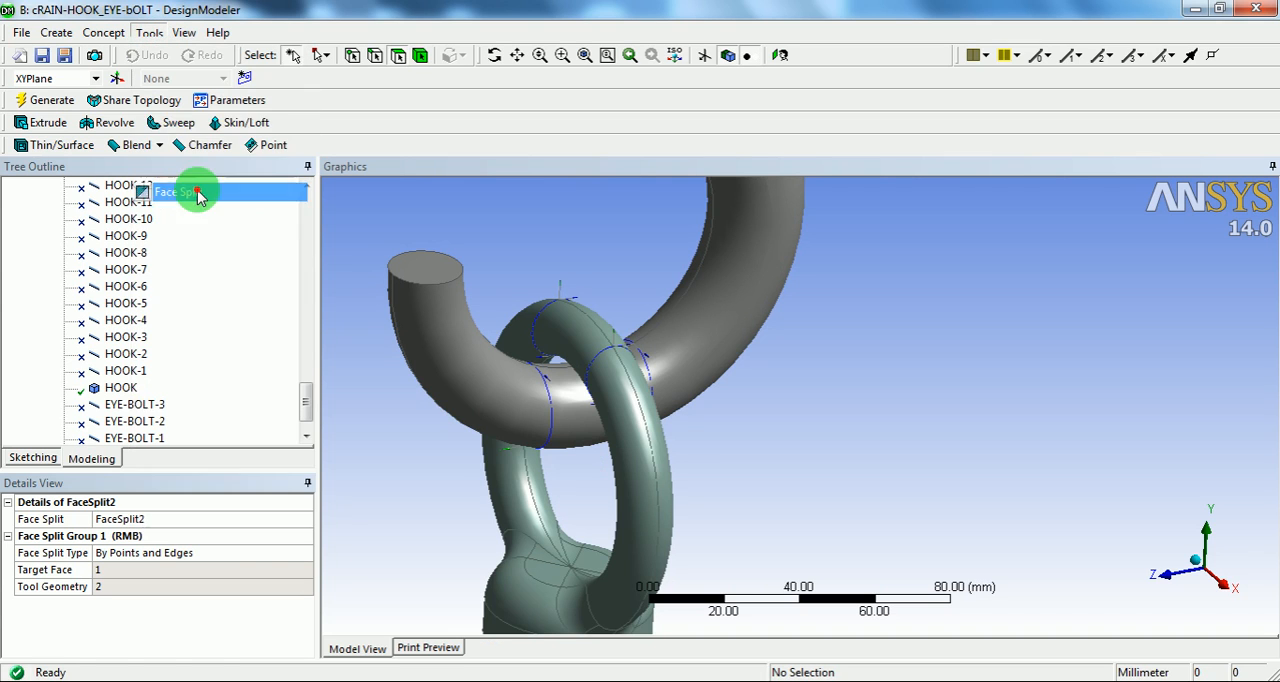
pyautogui.click(491, 405)
pyautogui.click(155, 569)
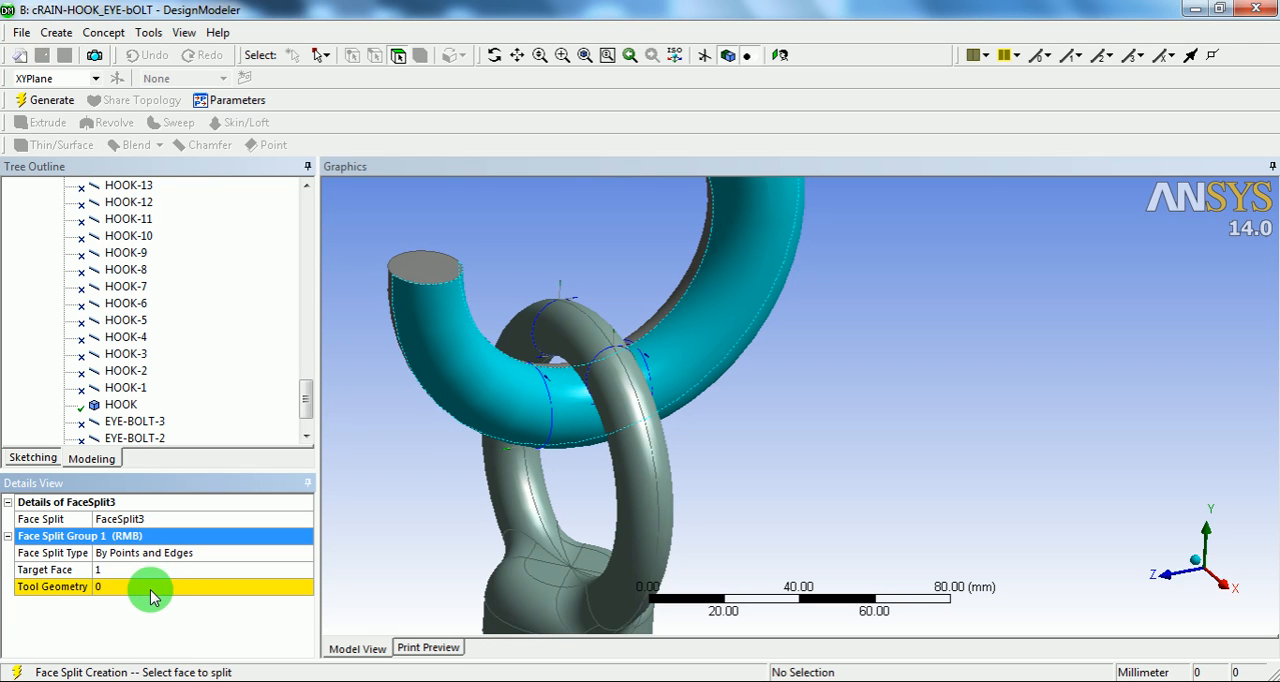
# Step: Use the two circular line edges on either side of the hook's contact zone as tool geometry and generate the split
pyautogui.click(152, 592)
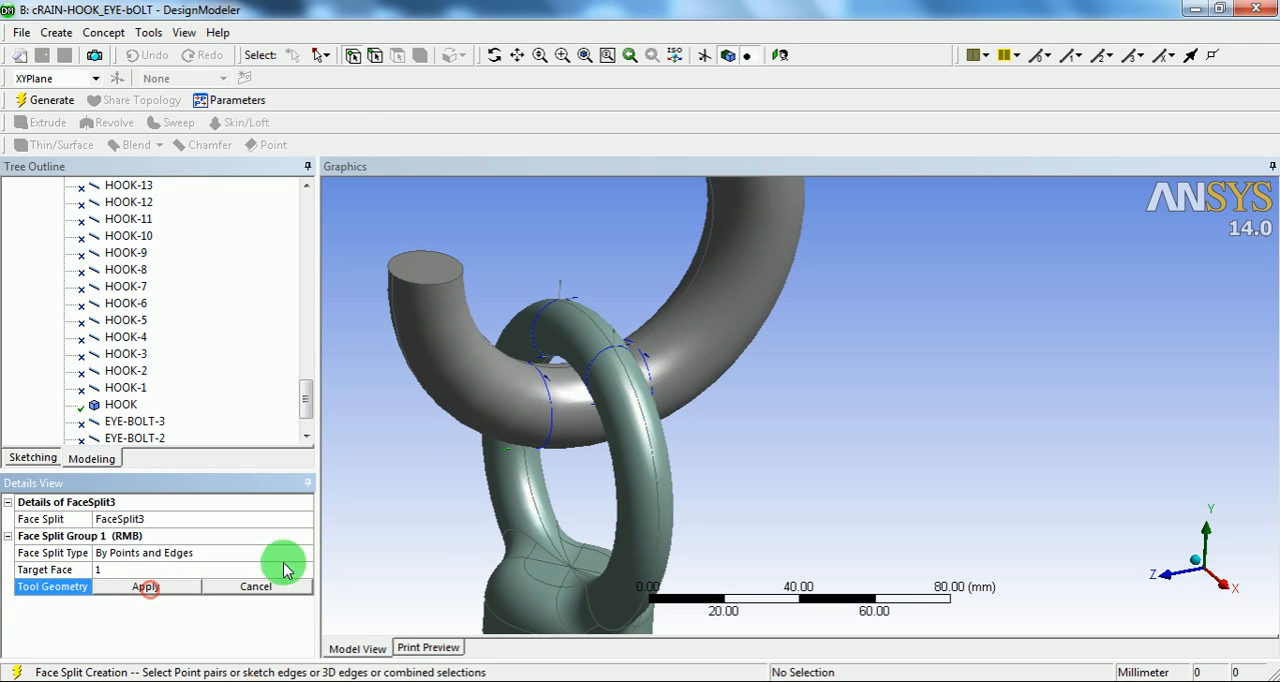
pyautogui.click(375, 58)
pyautogui.click(551, 401)
pyautogui.moveTo(685, 433); pyautogui.dragTo(630, 428, button='middle')
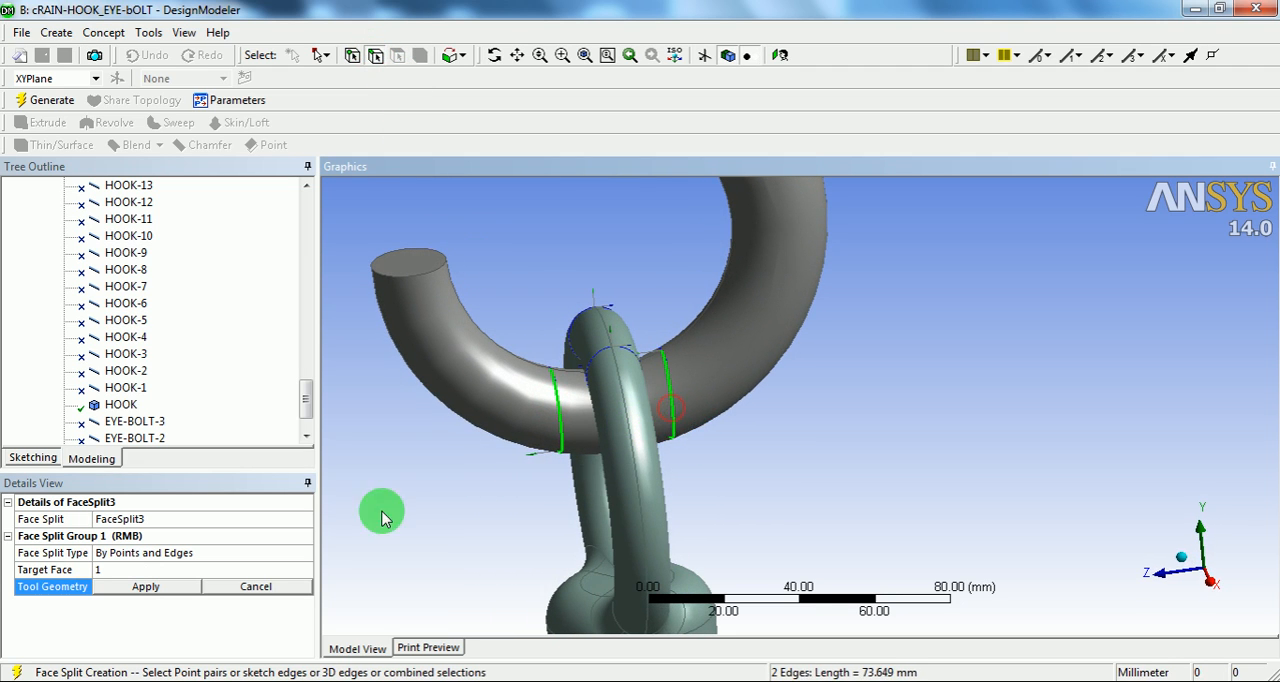
pyautogui.click(174, 589)
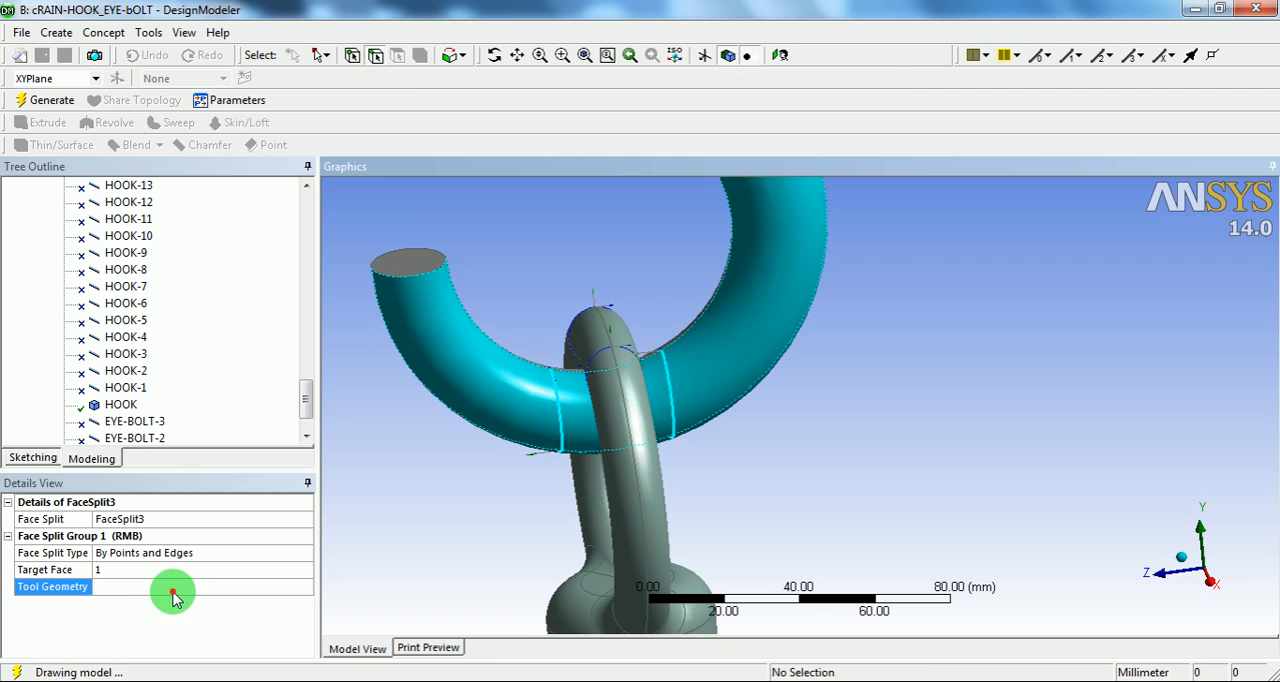
pyautogui.click(51, 101)
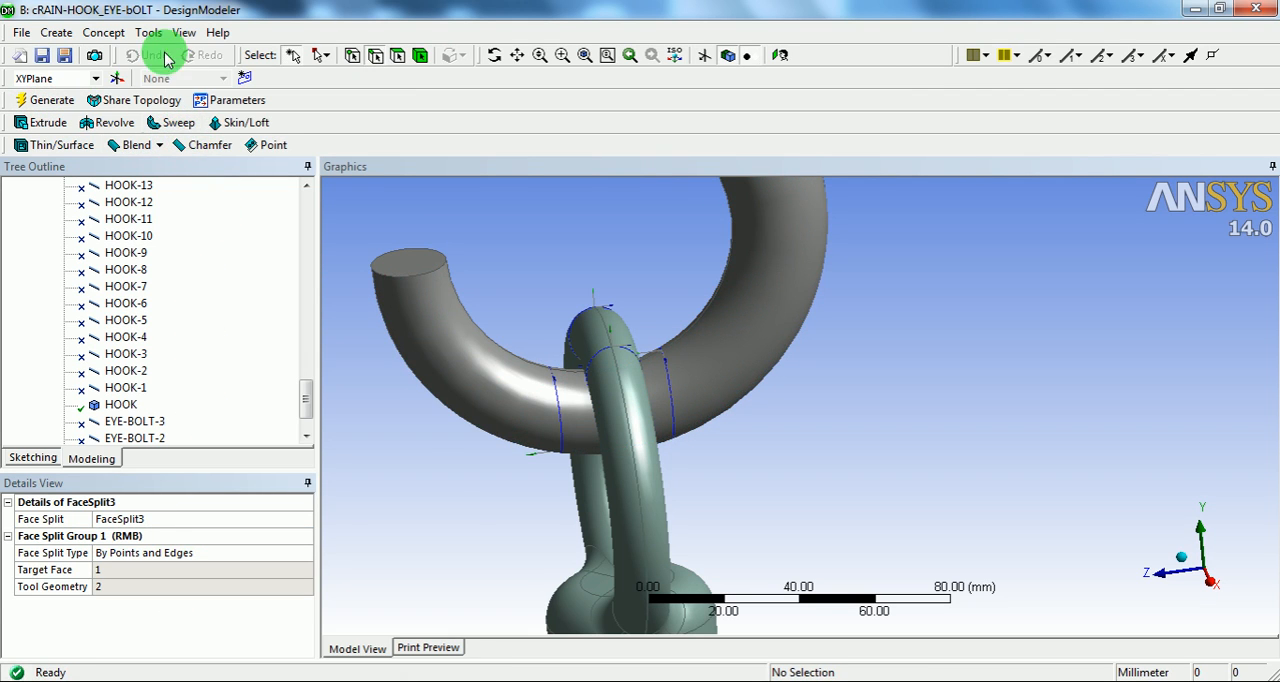
# Step: Start another Face Split by Points and Edges with the curved face on the hook's opposite side as the target
pyautogui.click(148, 32)
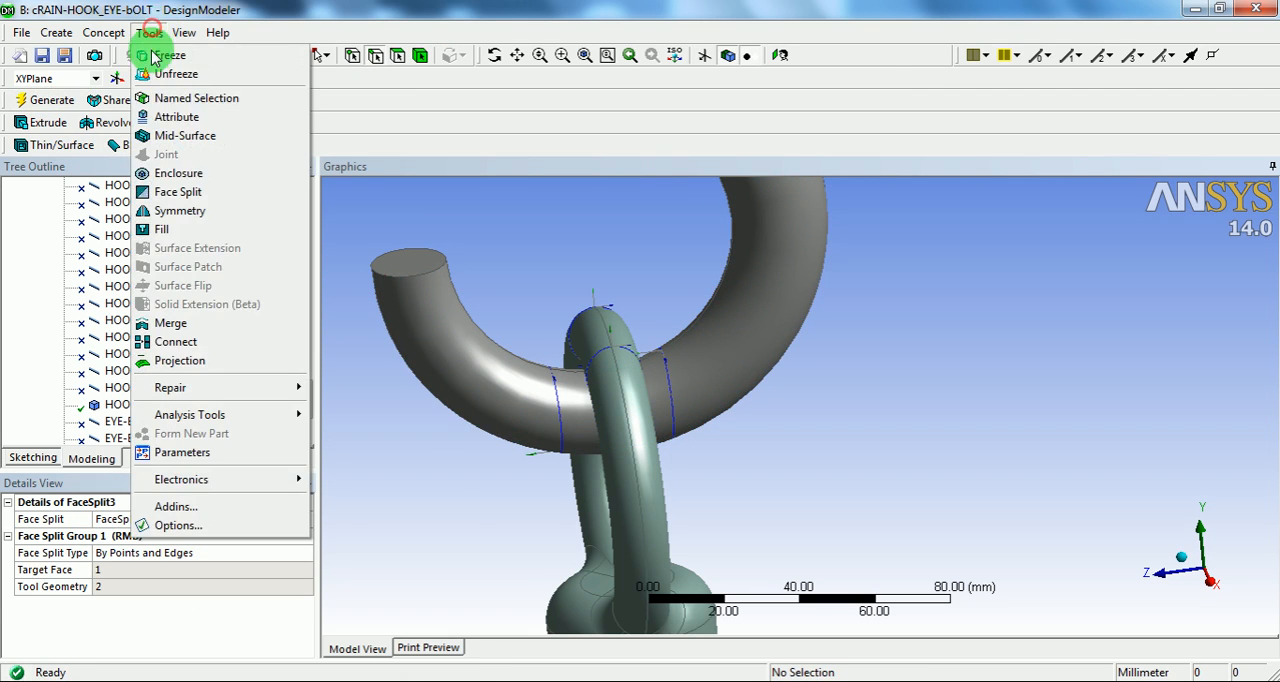
pyautogui.click(170, 197)
pyautogui.moveTo(500, 400); pyautogui.dragTo(817, 403, button='middle')
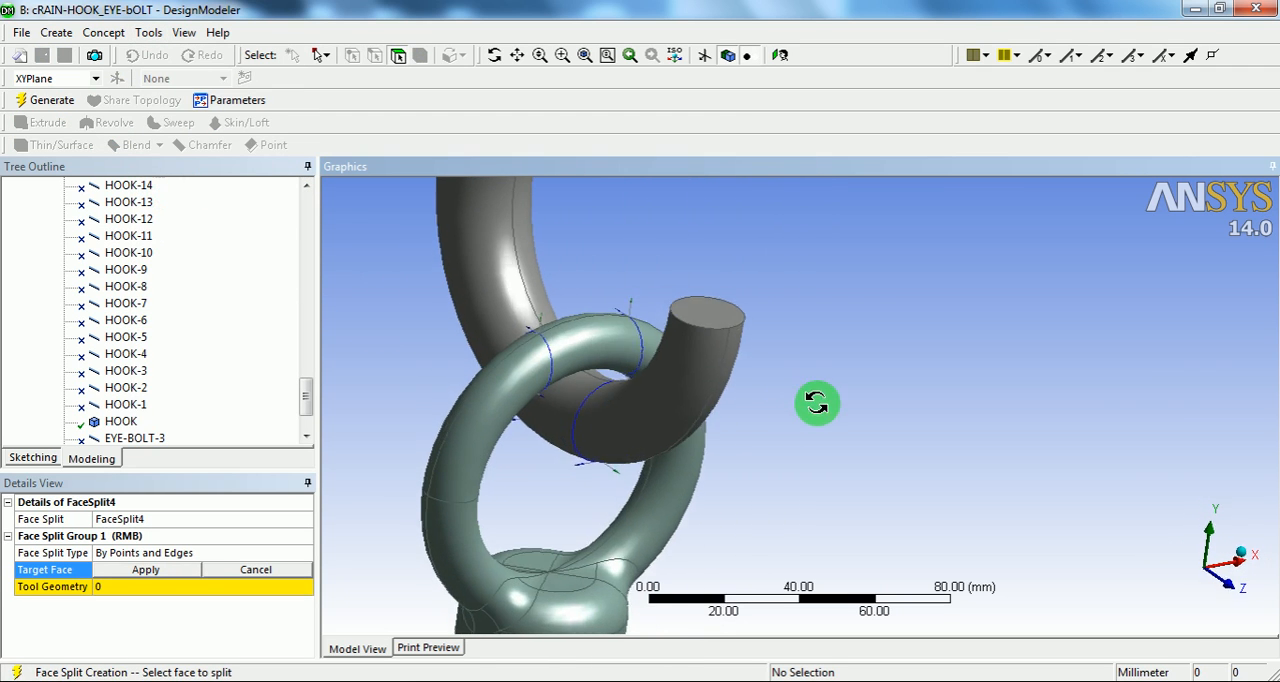
pyautogui.click(618, 420)
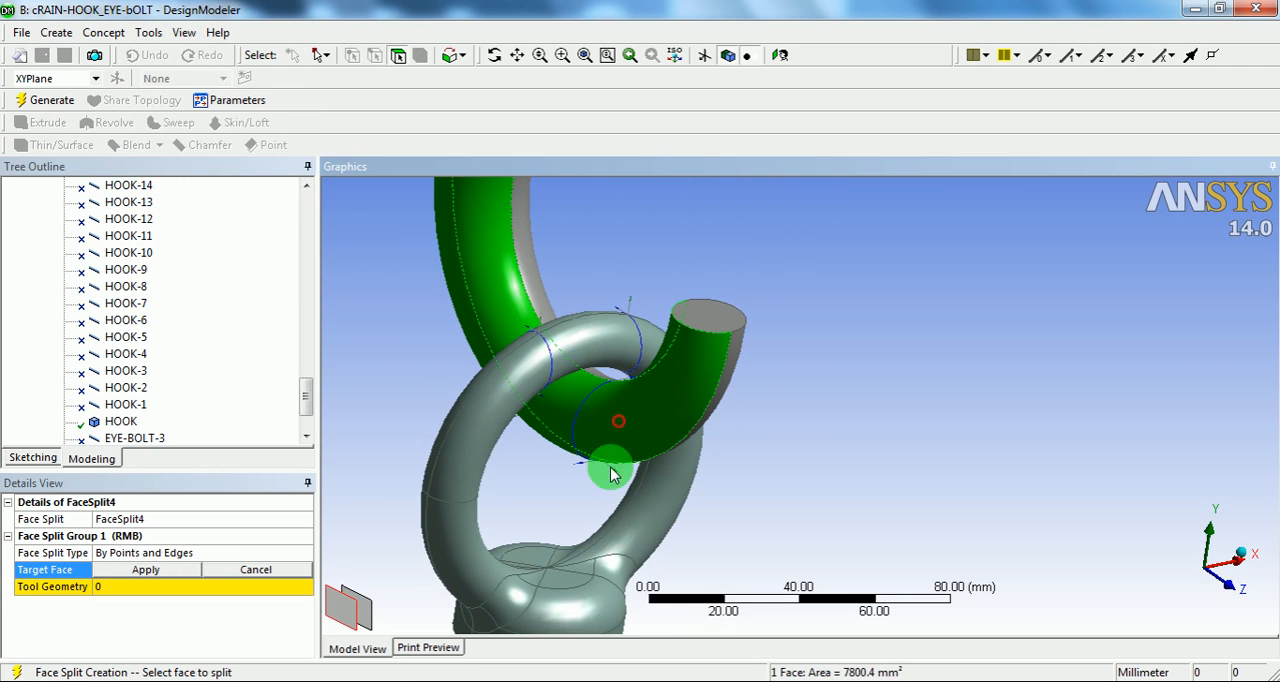
pyautogui.click(145, 569)
# Step: Use the two circular line edges on the hook's opposite face as tool geometry and generate the face split
pyautogui.click(140, 586)
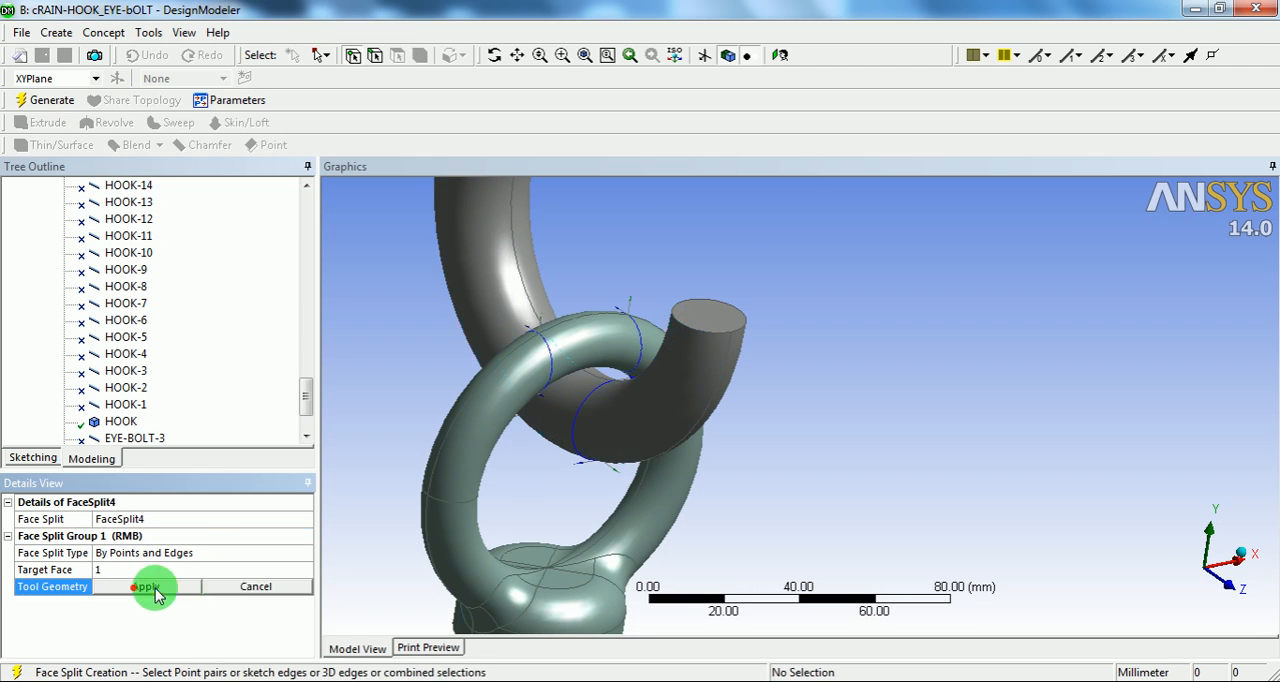
pyautogui.click(374, 56)
pyautogui.click(580, 425)
pyautogui.moveTo(580, 425); pyautogui.dragTo(717, 414, button='middle')
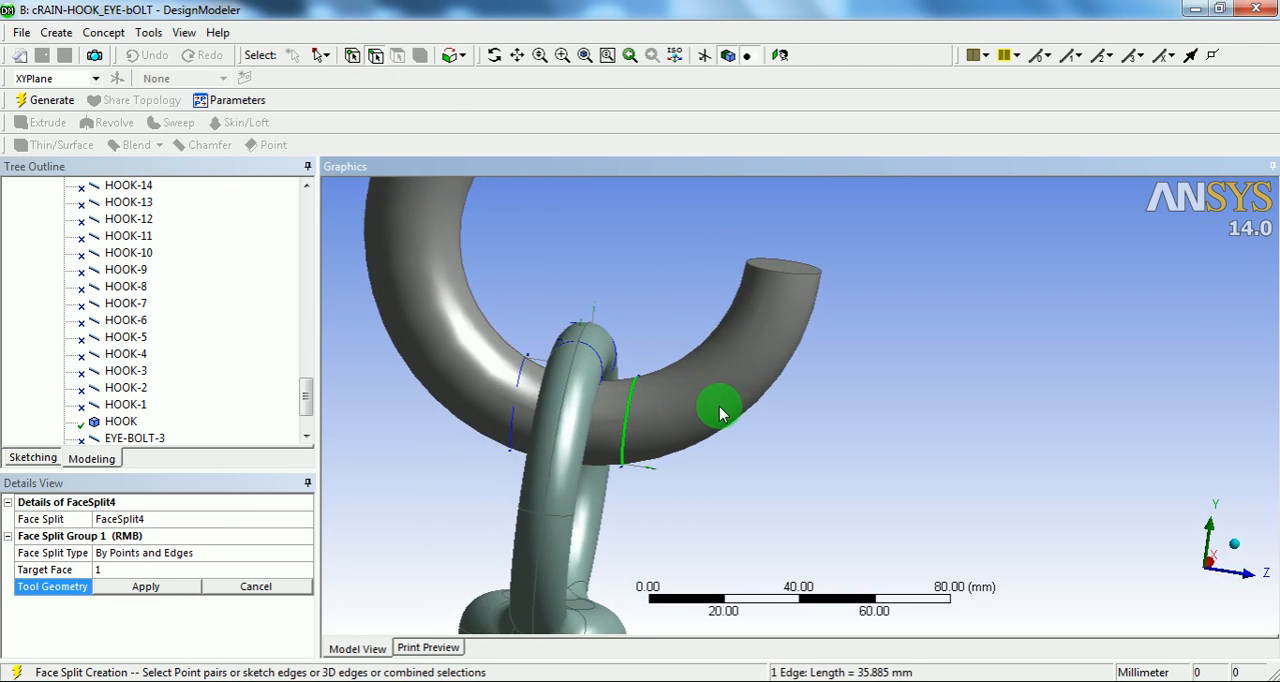
pyautogui.keyDown('ctrl'); pyautogui.click(518, 381); pyautogui.keyUp('ctrl')
pyautogui.click(158, 586)
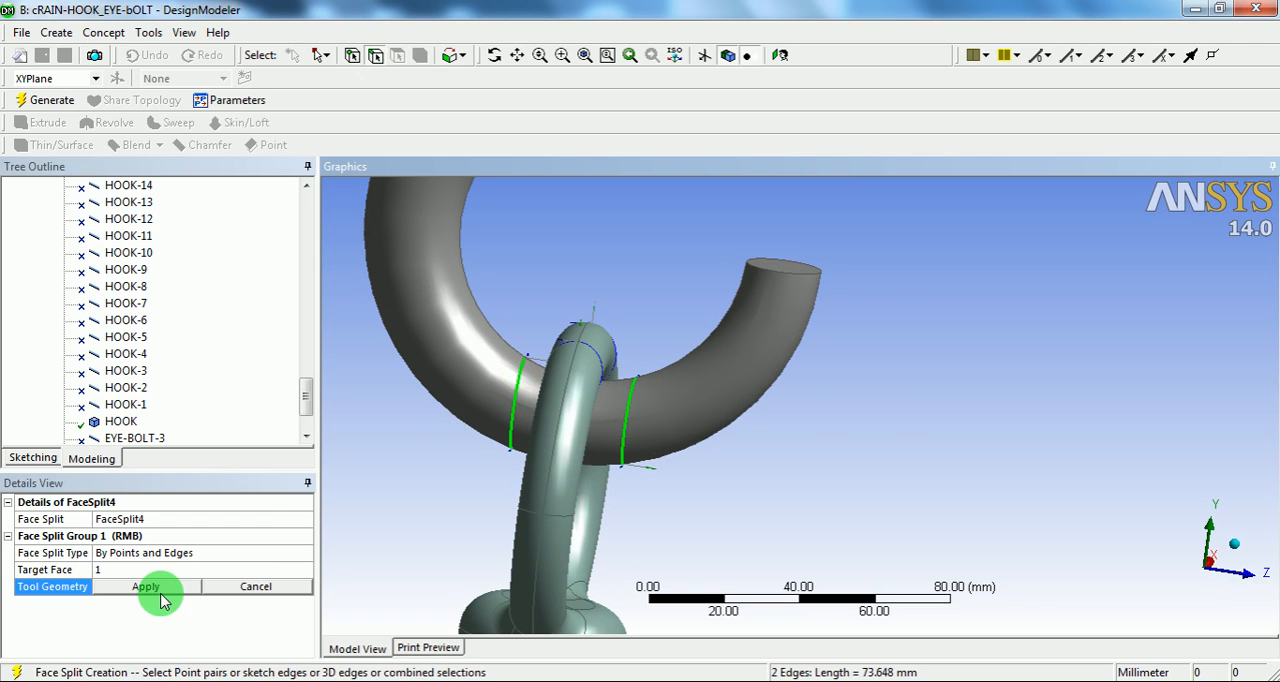
pyautogui.click(222, 537)
pyautogui.click(45, 100)
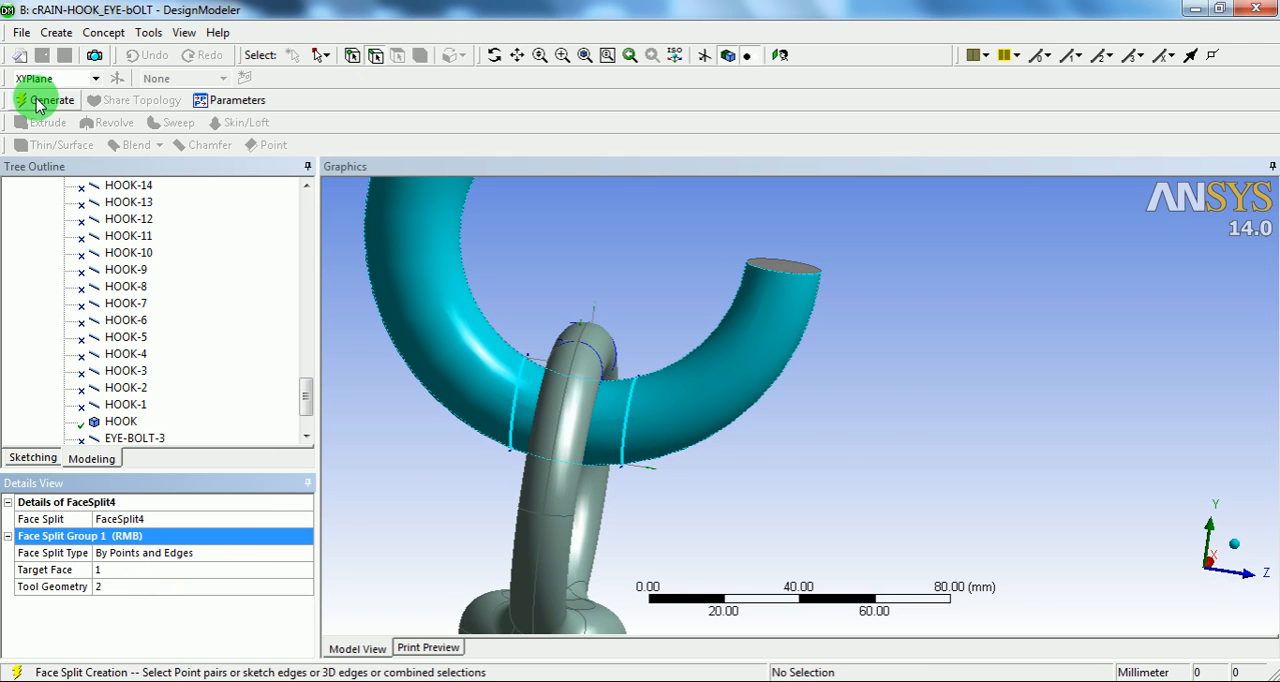
# Step: Select the active circular line bodies around the hook, HOOK-EYE-BOLT_ASM-28, 29, 31 and 32
pyautogui.moveTo(643, 290); pyautogui.dragTo(683, 320, button='middle')
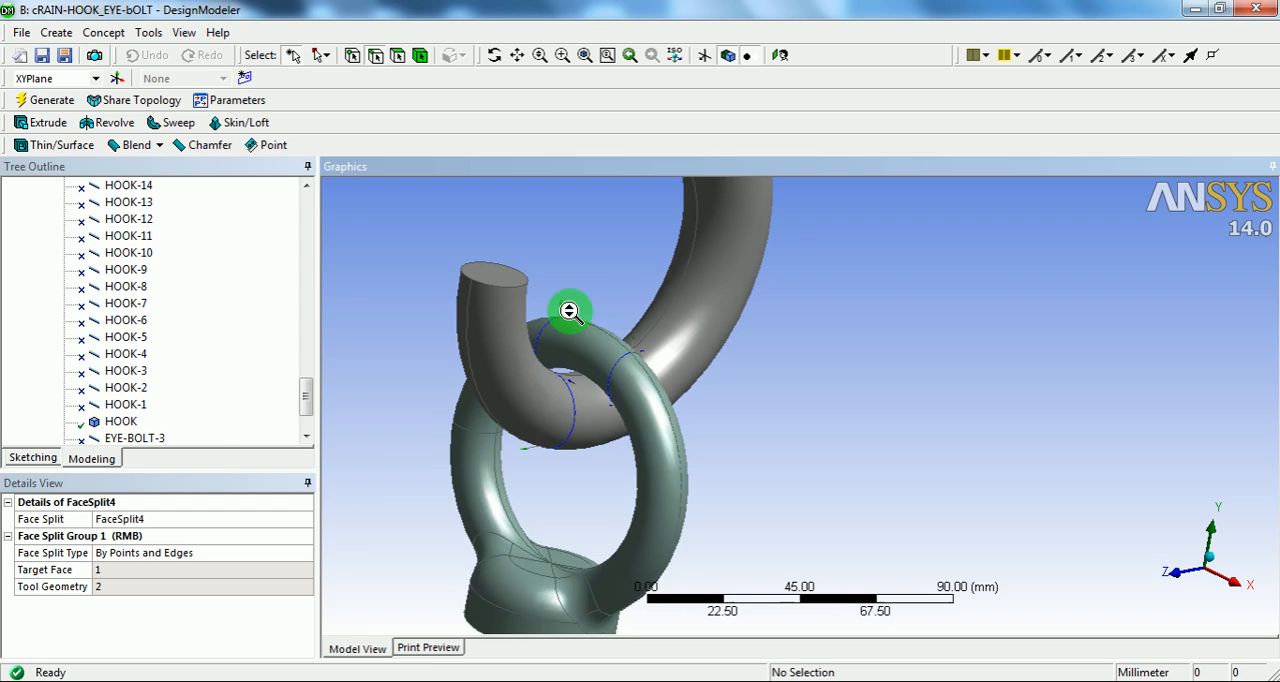
pyautogui.scroll(3, 566, 314)
pyautogui.keyDown('ctrl'); pyautogui.moveTo(580, 328); pyautogui.dragTo(593, 331, button='middle'); pyautogui.keyUp('ctrl')
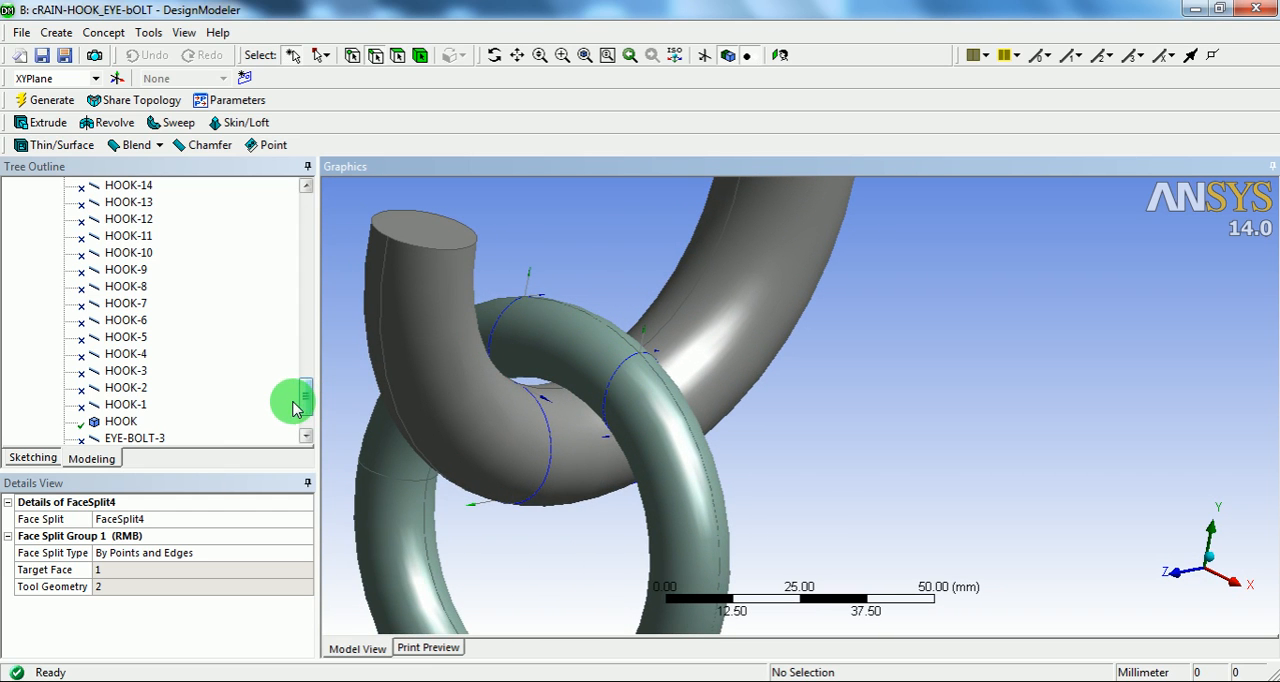
pyautogui.moveTo(305, 402); pyautogui.dragTo(305, 287)
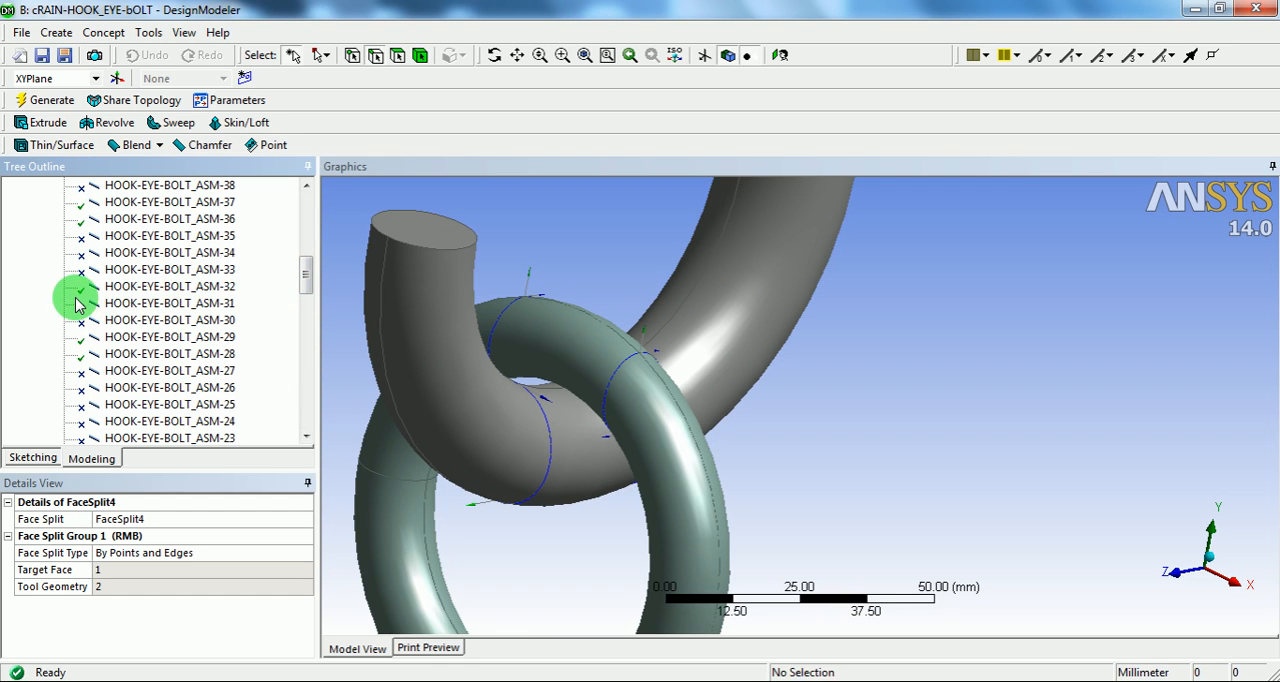
pyautogui.click(130, 339)
pyautogui.keyDown('ctrl'); pyautogui.click(128, 355); pyautogui.keyUp('ctrl')
pyautogui.keyDown('ctrl'); pyautogui.click(120, 321); pyautogui.keyUp('ctrl')
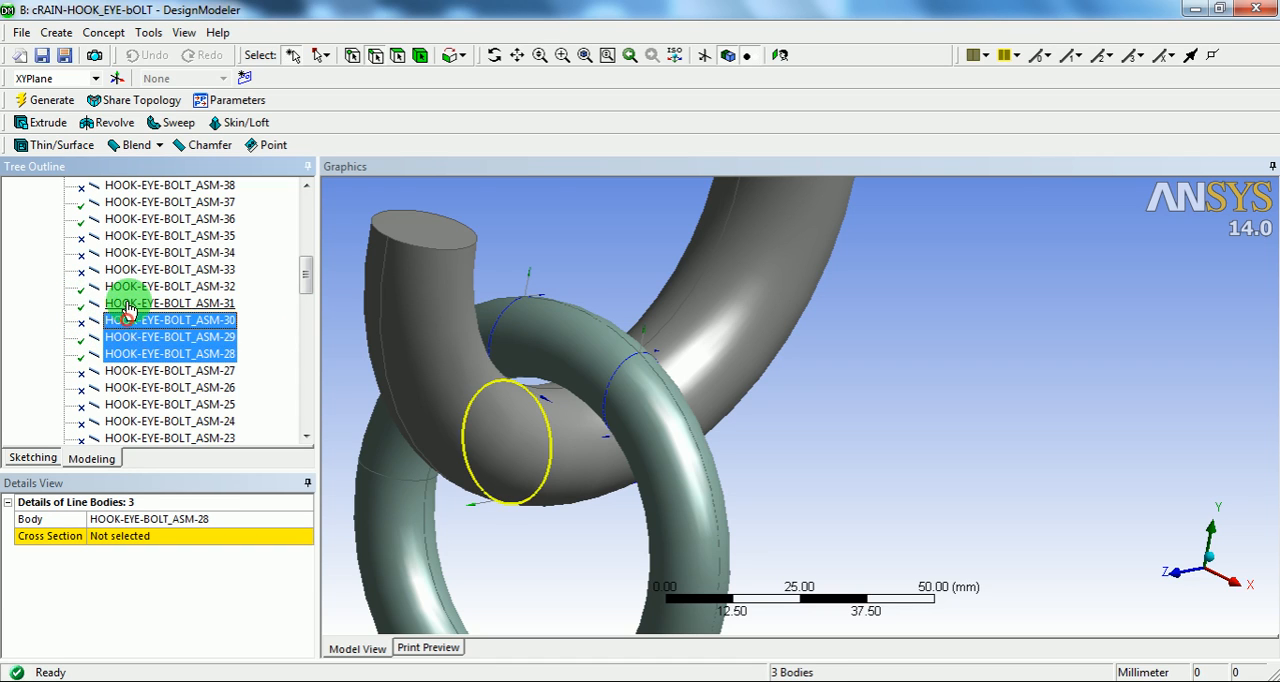
pyautogui.keyDown('ctrl'); pyautogui.click(122, 323); pyautogui.keyUp('ctrl')
pyautogui.keyDown('ctrl'); pyautogui.click(124, 304); pyautogui.keyUp('ctrl')
pyautogui.keyDown('ctrl'); pyautogui.click(131, 287); pyautogui.keyUp('ctrl')
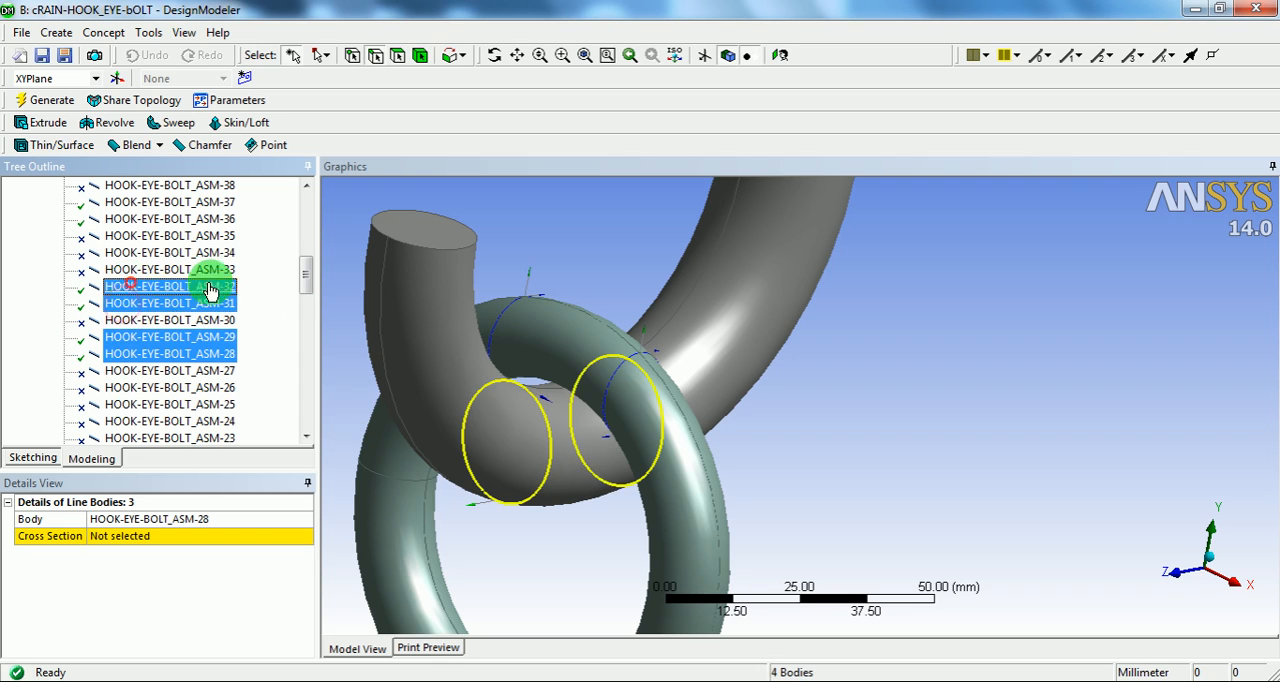
# Step: Add the line bodies HOOK-EYE-BOLT_ASM-45, 44, 37 and 36 to the selection and suppress all the selected line bodies
pyautogui.moveTo(307, 278); pyautogui.dragTo(309, 234)
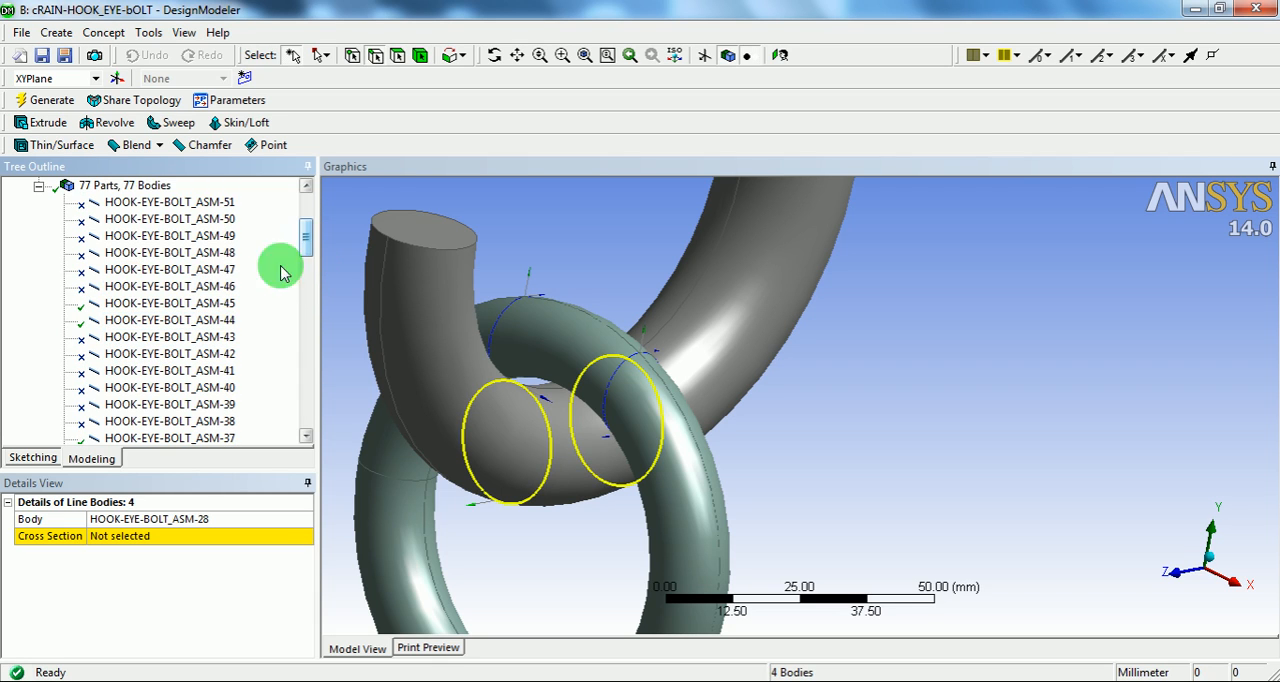
pyautogui.keyDown('ctrl'); pyautogui.click(138, 305); pyautogui.keyUp('ctrl')
pyautogui.keyDown('ctrl'); pyautogui.click(135, 320); pyautogui.keyUp('ctrl')
pyautogui.moveTo(306, 240); pyautogui.dragTo(303, 266)
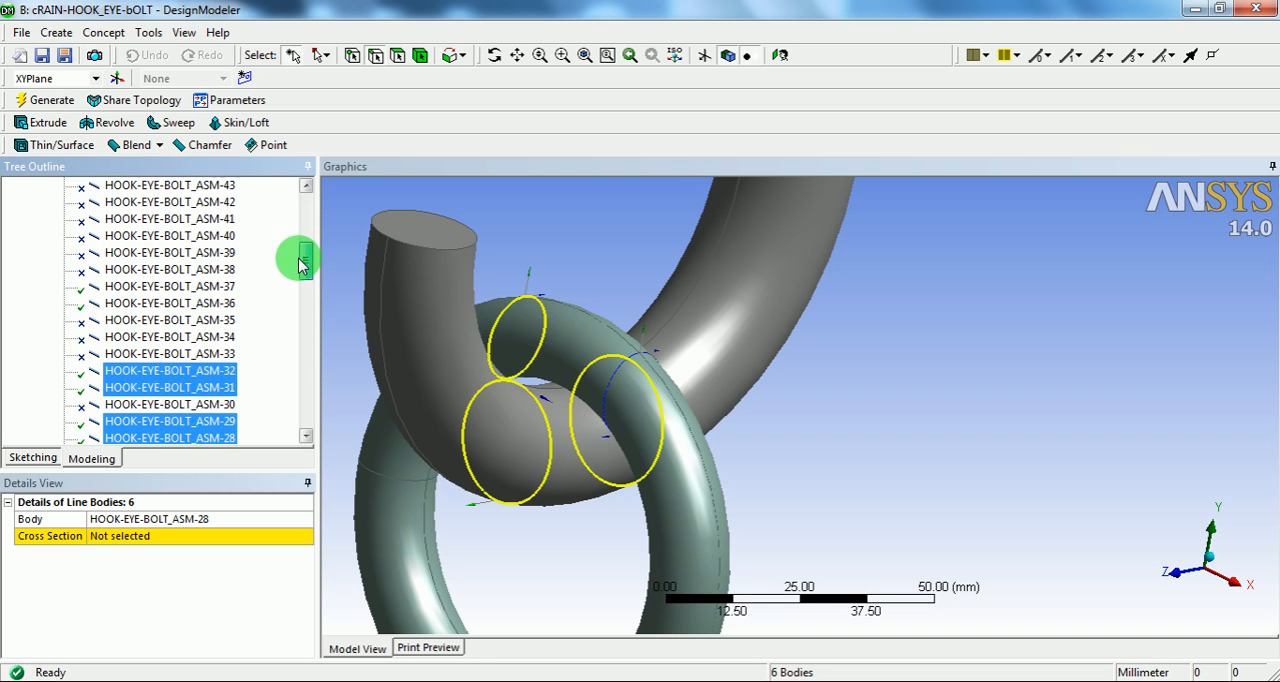
pyautogui.keyDown('ctrl'); pyautogui.click(134, 286); pyautogui.keyUp('ctrl')
pyautogui.keyDown('ctrl'); pyautogui.click(135, 304); pyautogui.keyUp('ctrl')
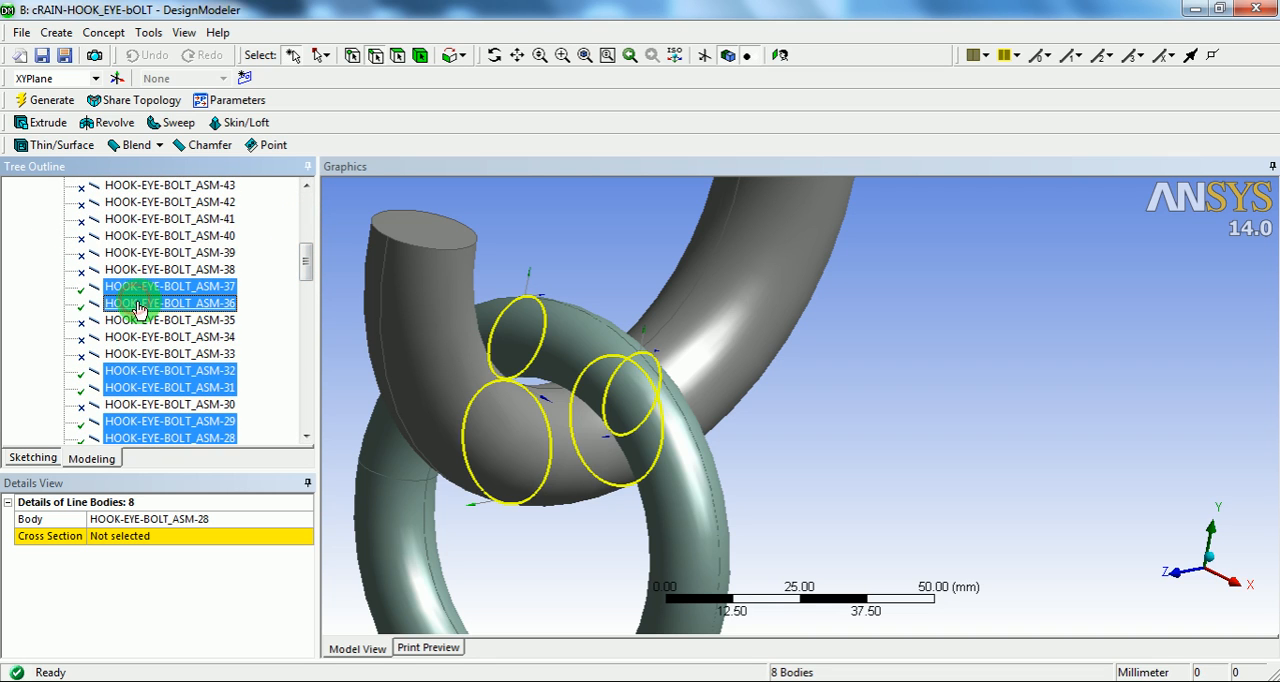
pyautogui.rightClick(138, 308)
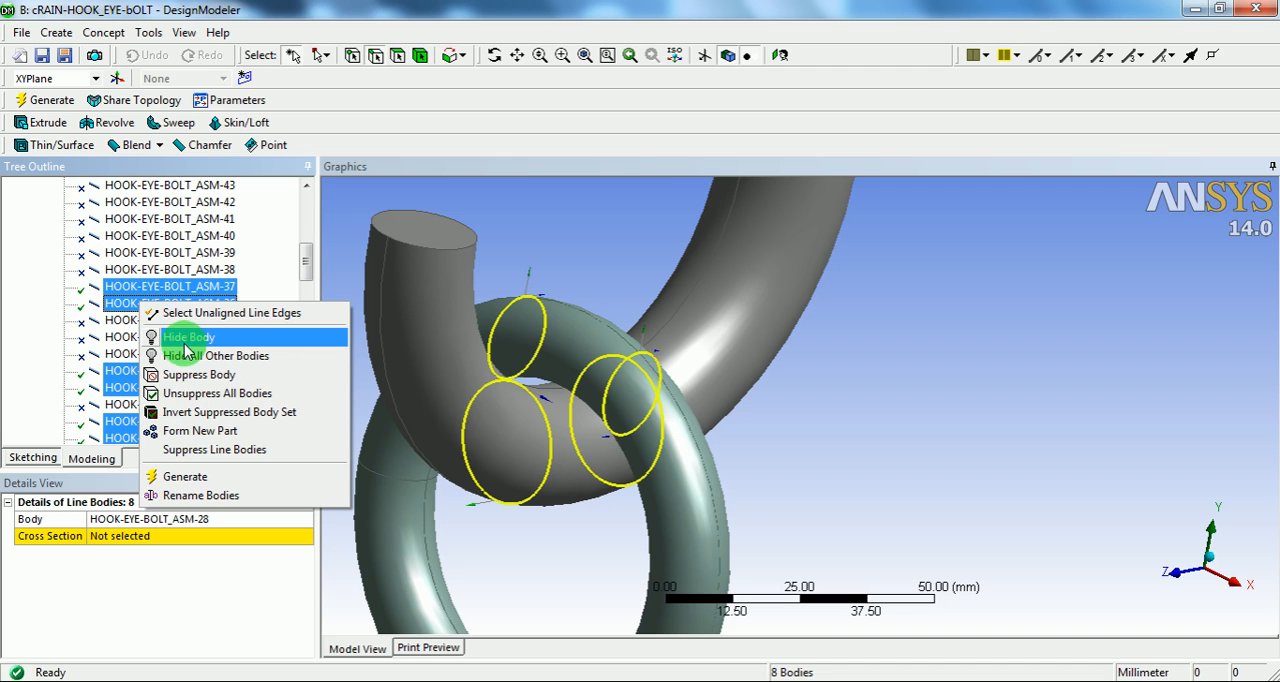
pyautogui.click(231, 380)
# Step: Check the HOOK and EYE-BOLT solid bodies one after the other and examine the whole assembly from several angles
pyautogui.scroll(-5, 690, 470)
pyautogui.scroll(-1, 711, 400)
pyautogui.moveTo(306, 270); pyautogui.dragTo(306, 424)
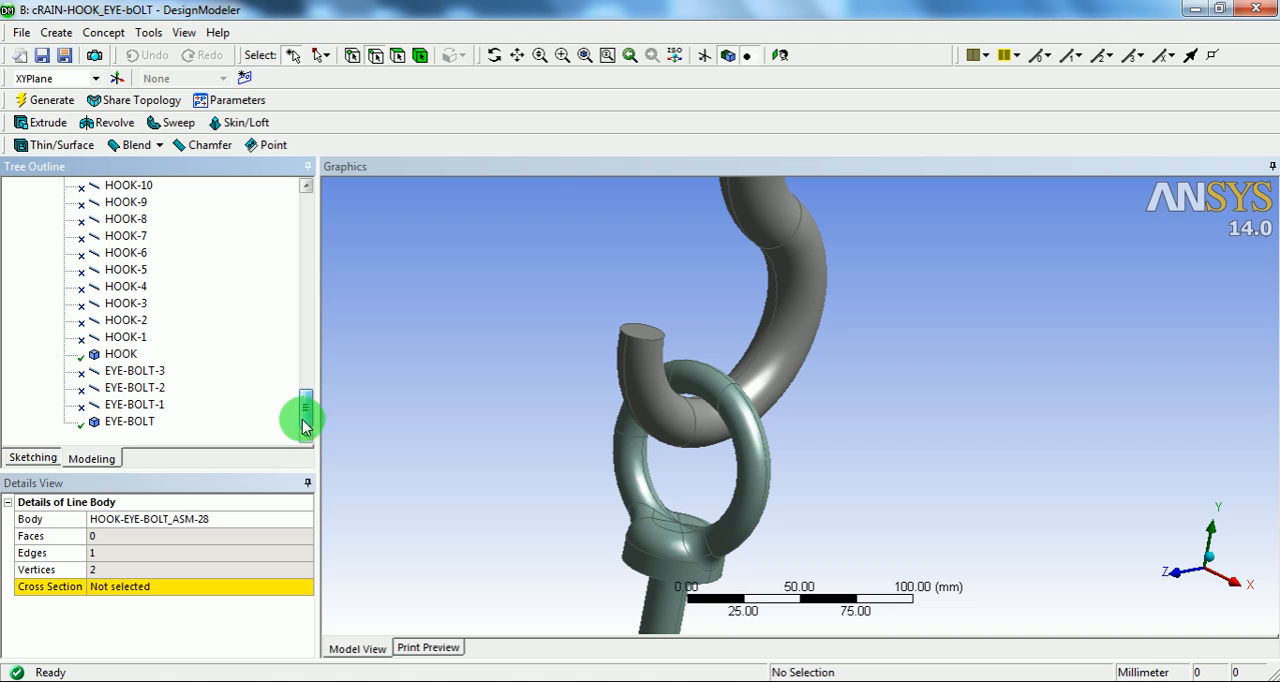
pyautogui.click(113, 358)
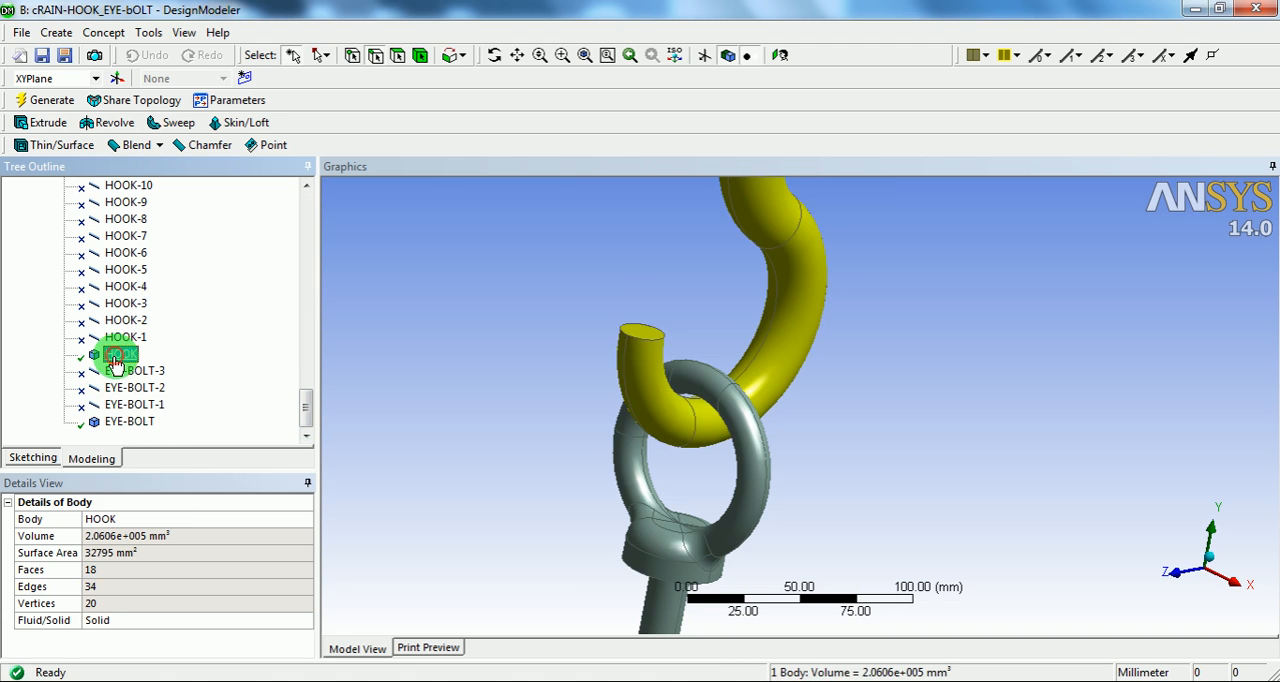
pyautogui.click(130, 424)
pyautogui.scroll(-3, 514, 397)
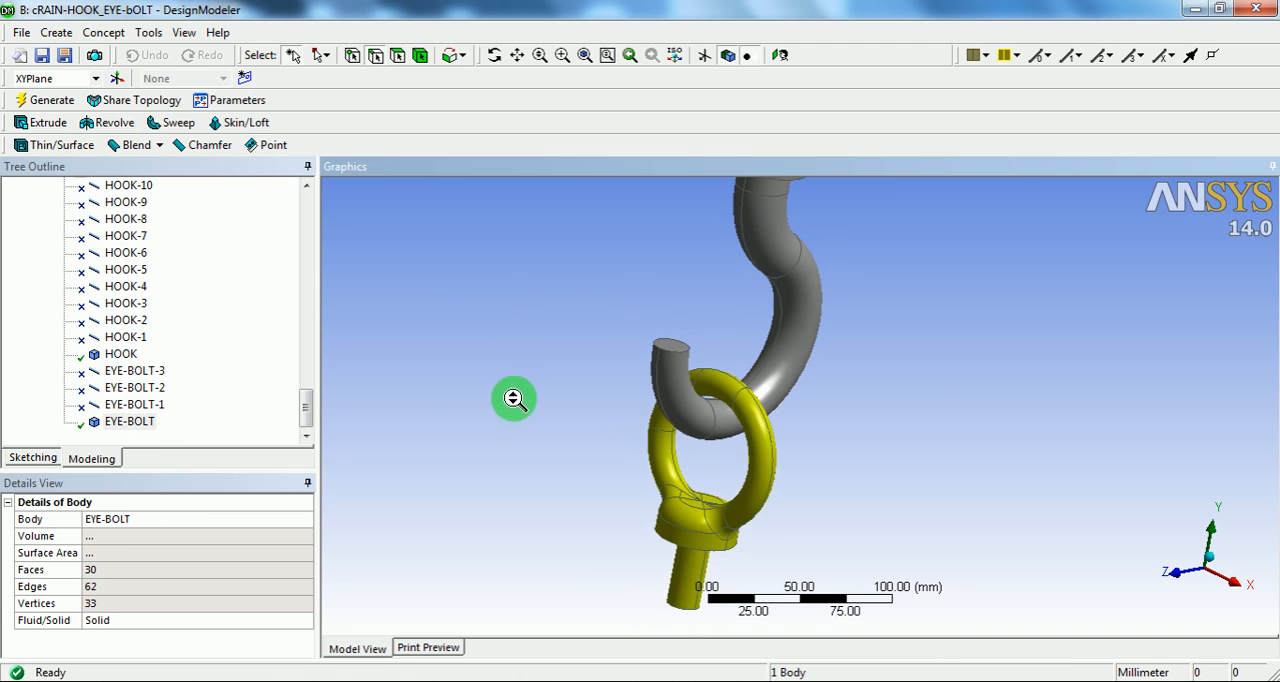
pyautogui.keyDown('ctrl'); pyautogui.moveTo(689, 348); pyautogui.dragTo(570, 350, button='middle'); pyautogui.keyUp('ctrl')
pyautogui.scroll(-3, 610, 337)
pyautogui.keyDown('ctrl'); pyautogui.moveTo(654, 317); pyautogui.dragTo(677, 278, button='middle'); pyautogui.keyUp('ctrl')
pyautogui.keyDown('ctrl'); pyautogui.moveTo(480, 430); pyautogui.dragTo(664, 271, button='middle'); pyautogui.keyUp('ctrl')
pyautogui.keyDown('shift'); pyautogui.moveTo(620, 420); pyautogui.dragTo(645, 411, button='middle'); pyautogui.keyUp('shift')
pyautogui.keyDown('ctrl'); pyautogui.moveTo(703, 361); pyautogui.dragTo(635, 460, button='middle'); pyautogui.keyUp('ctrl')
pyautogui.keyDown('shift'); pyautogui.moveTo(677, 408); pyautogui.dragTo(726, 415, button='middle'); pyautogui.keyUp('shift')
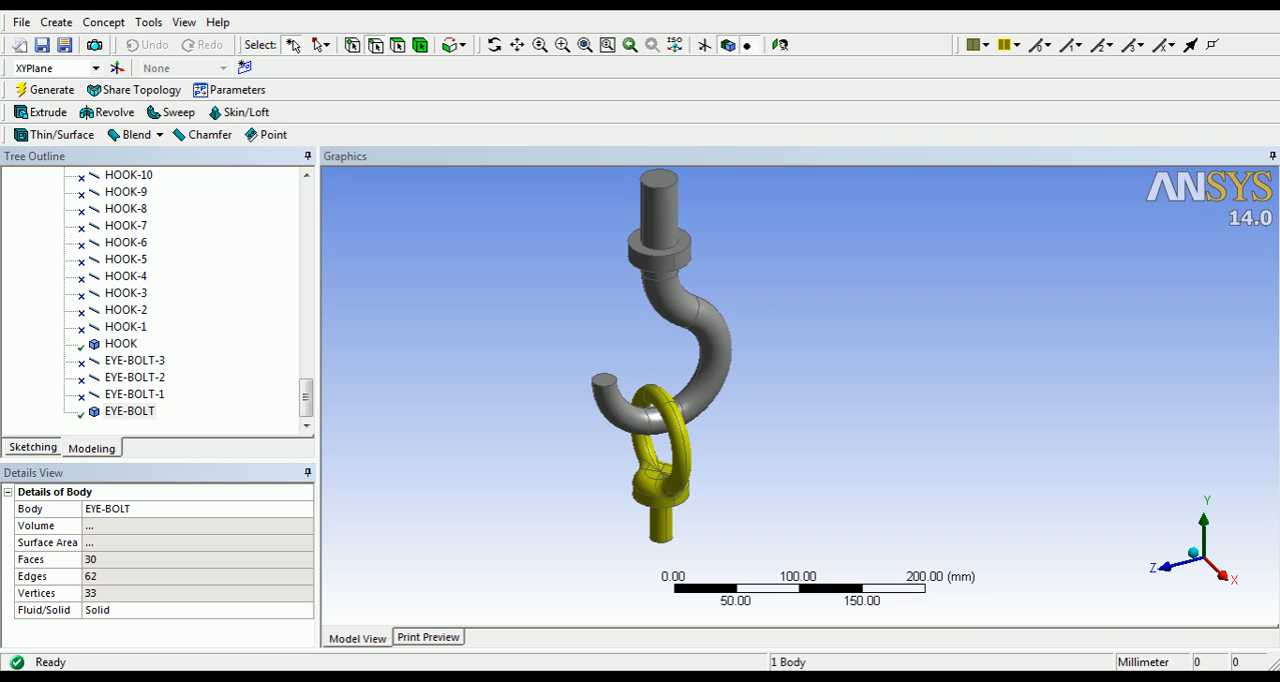
# Step: Switch to the Workbench project and try to open the Model cell of the cRAIN-HOOK_EYE-bOLT system for editing
pyautogui.click(676, 681)
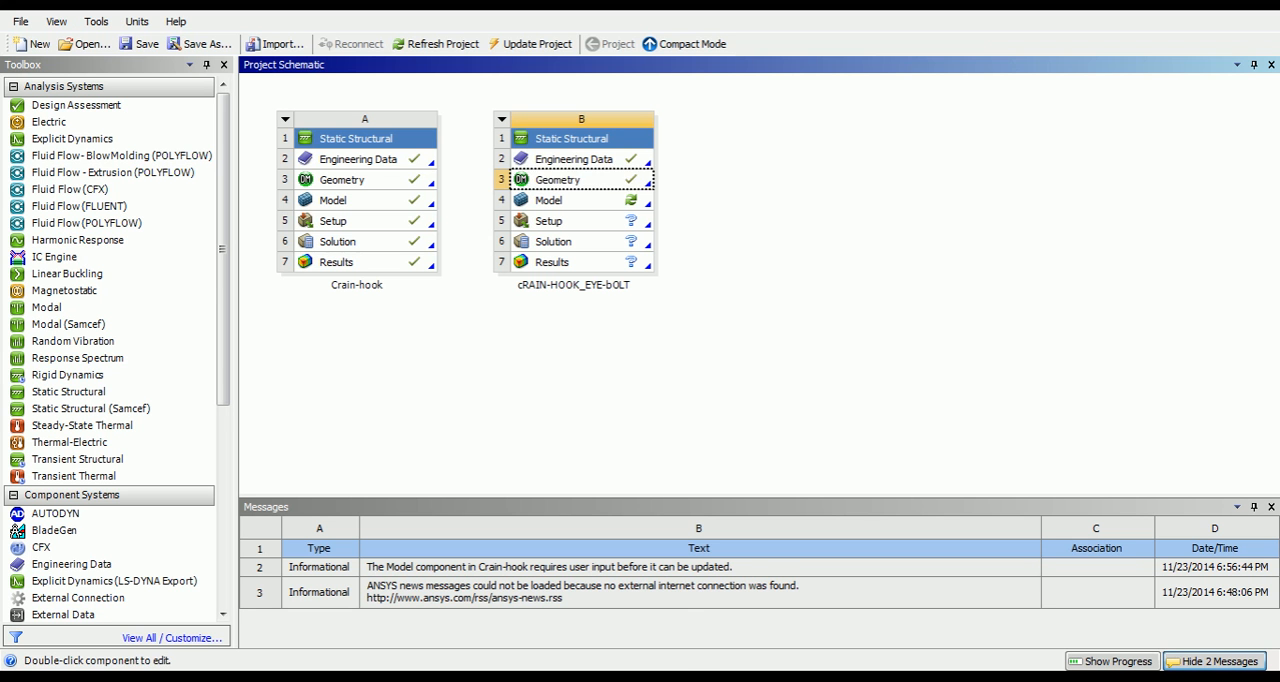
pyautogui.click(721, 391)
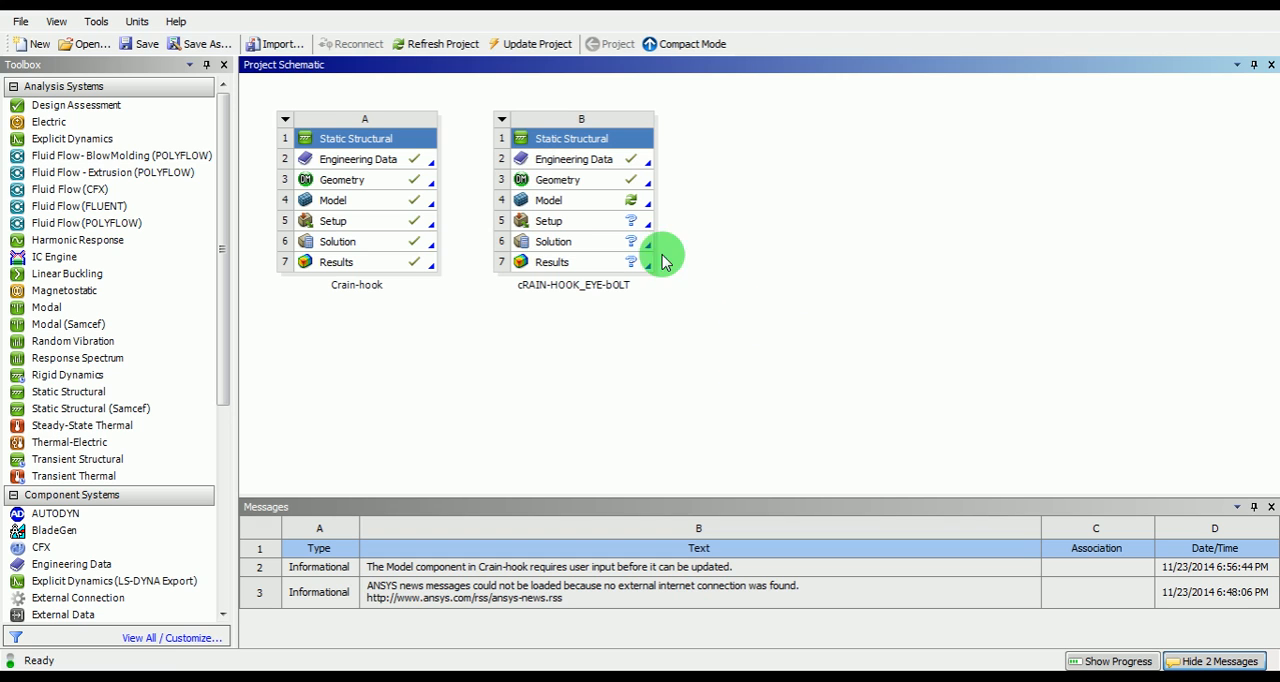
pyautogui.click(596, 203)
pyautogui.rightClick(596, 203)
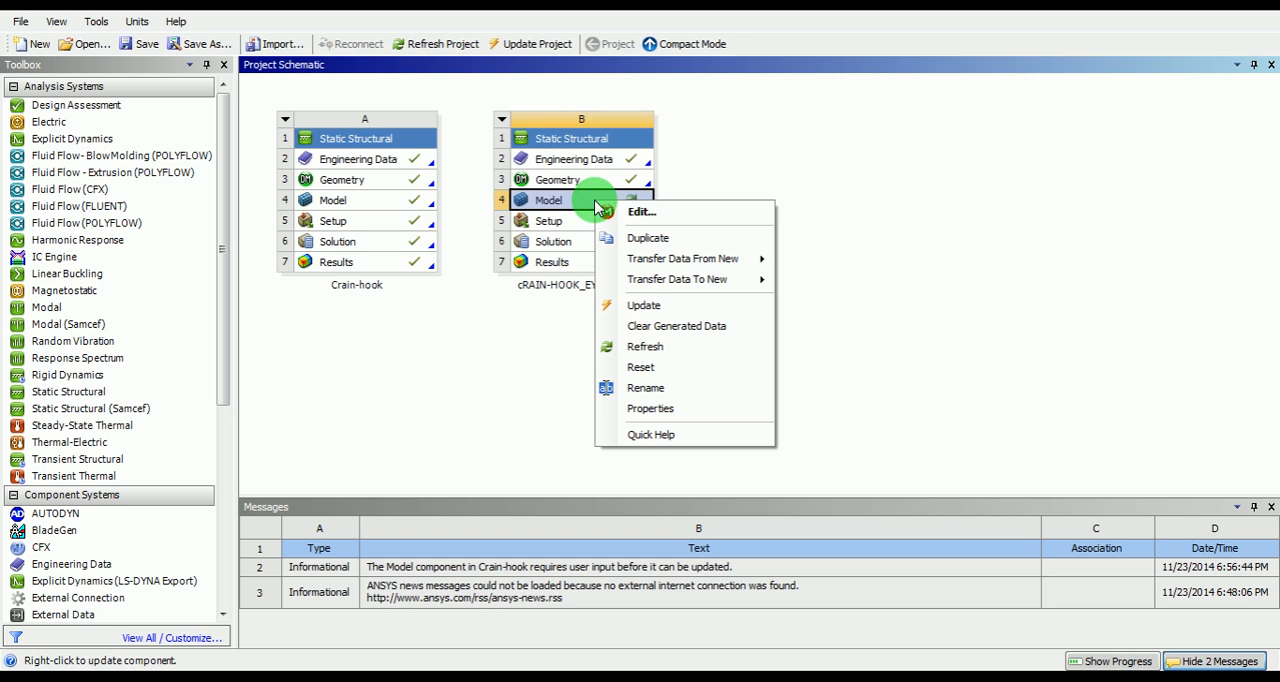
pyautogui.click(646, 209)
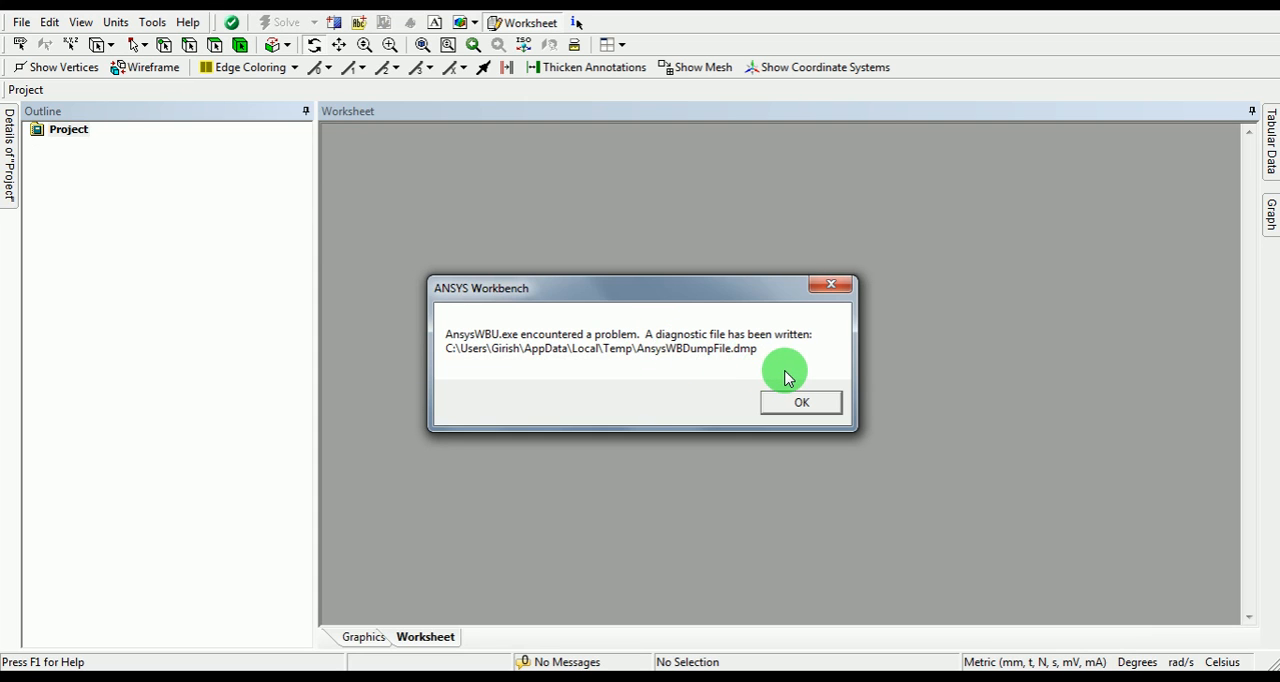
pyautogui.click(786, 404)
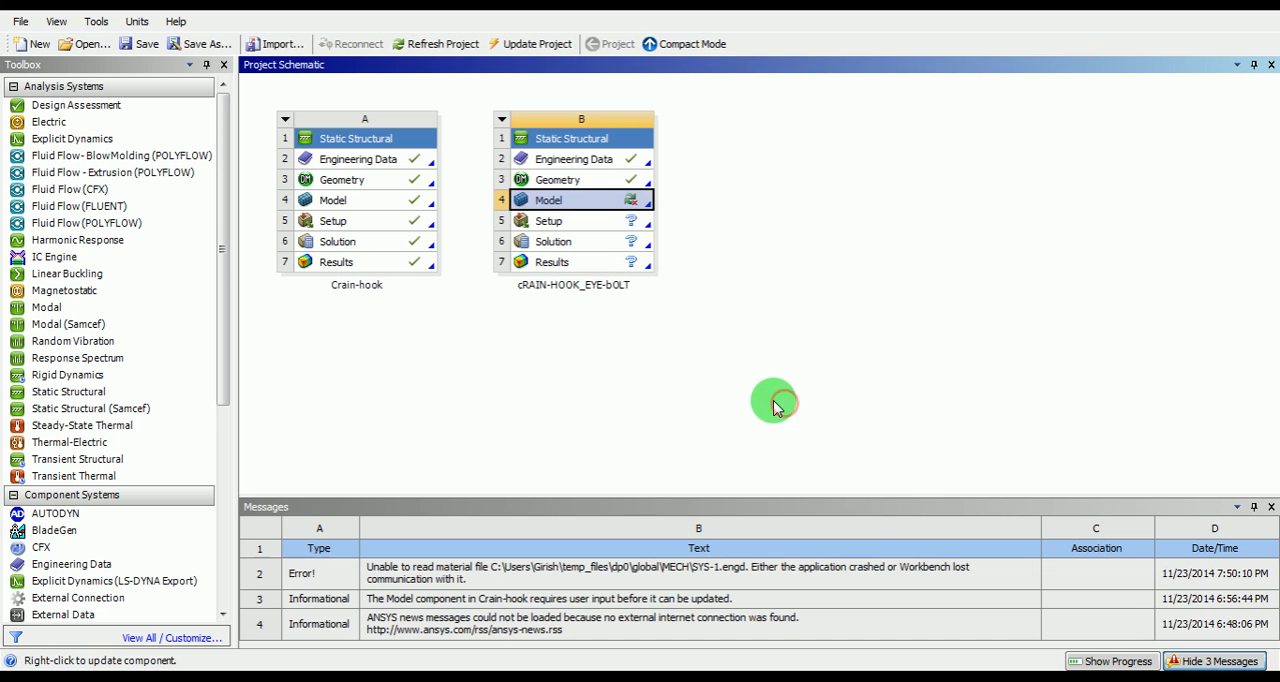
# Step: Retry opening the Model cell of the cRAIN-HOOK_EYE-bOLT system in Mechanical
pyautogui.click(577, 200)
pyautogui.rightClick(578, 203)
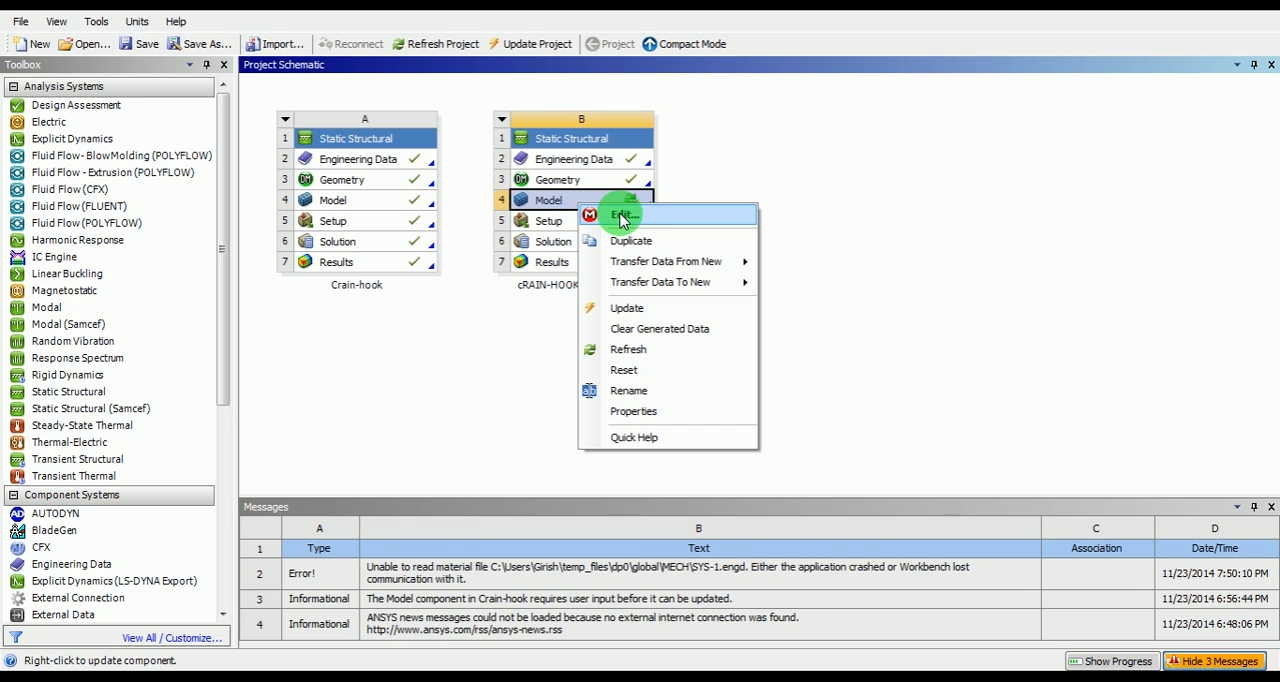
pyautogui.click(622, 217)
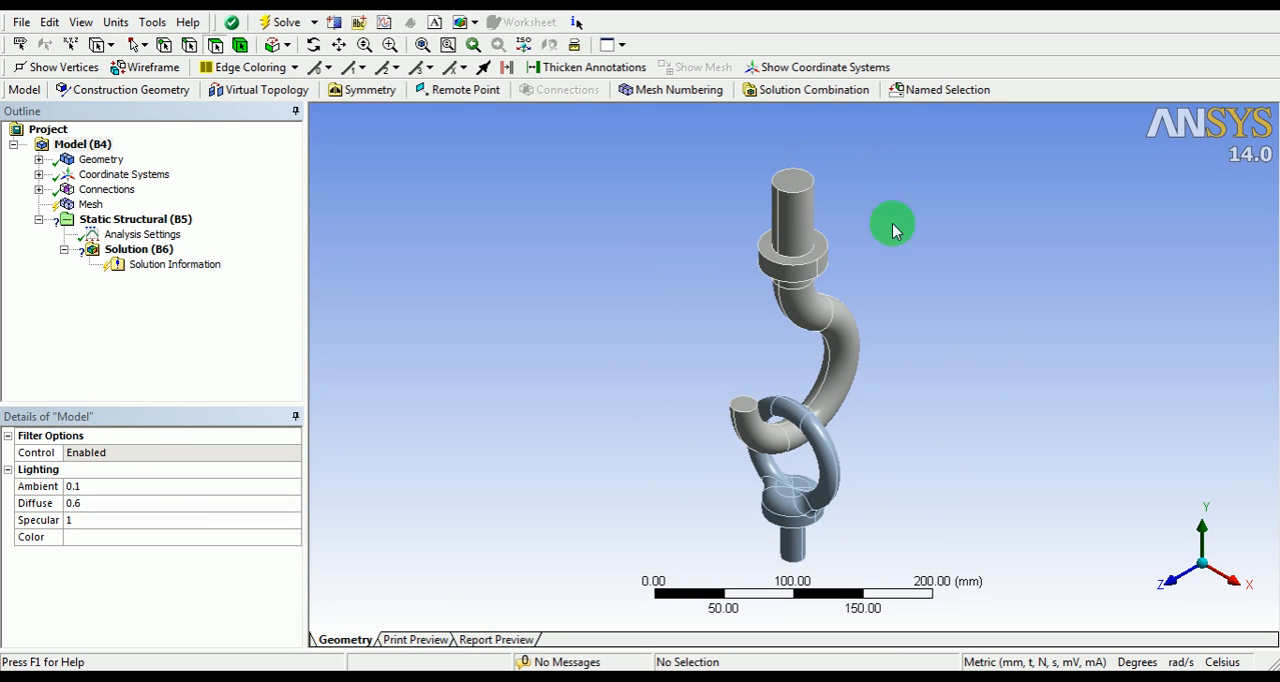
# Step: Review the HOOK and EYE-BOLT geometry bodies and their material, and examine the contact region's faces where the two parts touch
pyautogui.click(38, 160)
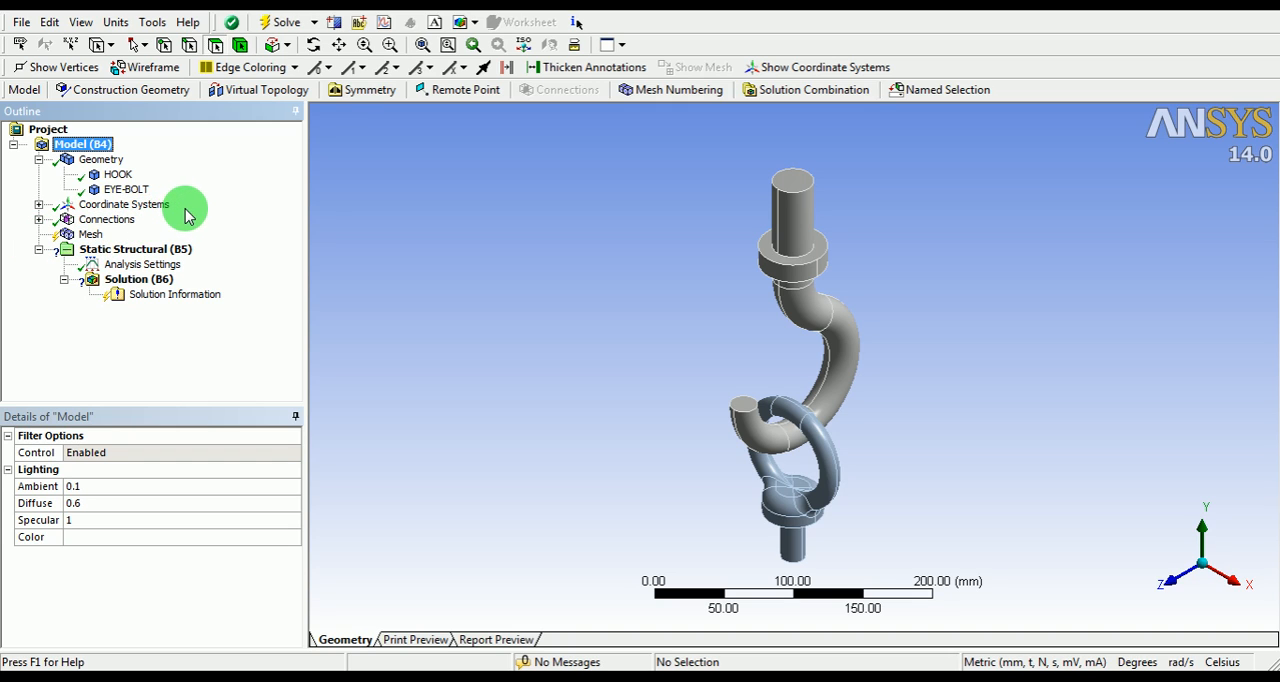
pyautogui.click(118, 176)
pyautogui.click(119, 190)
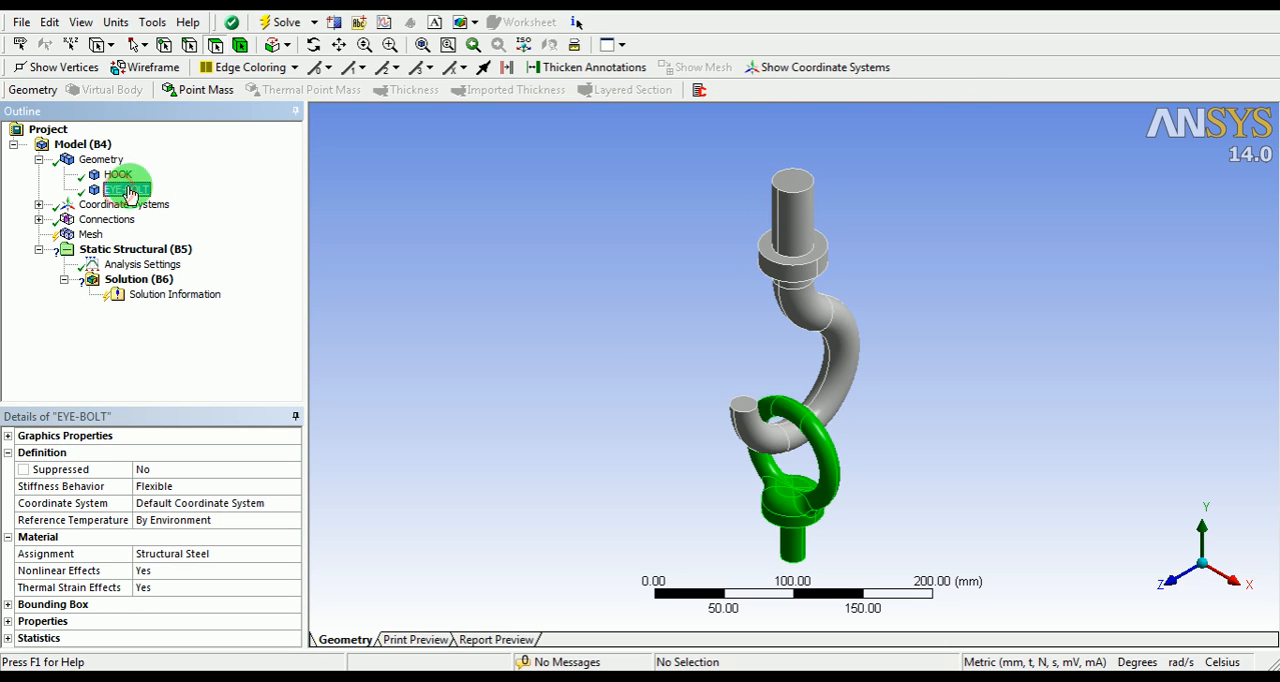
pyautogui.click(114, 175)
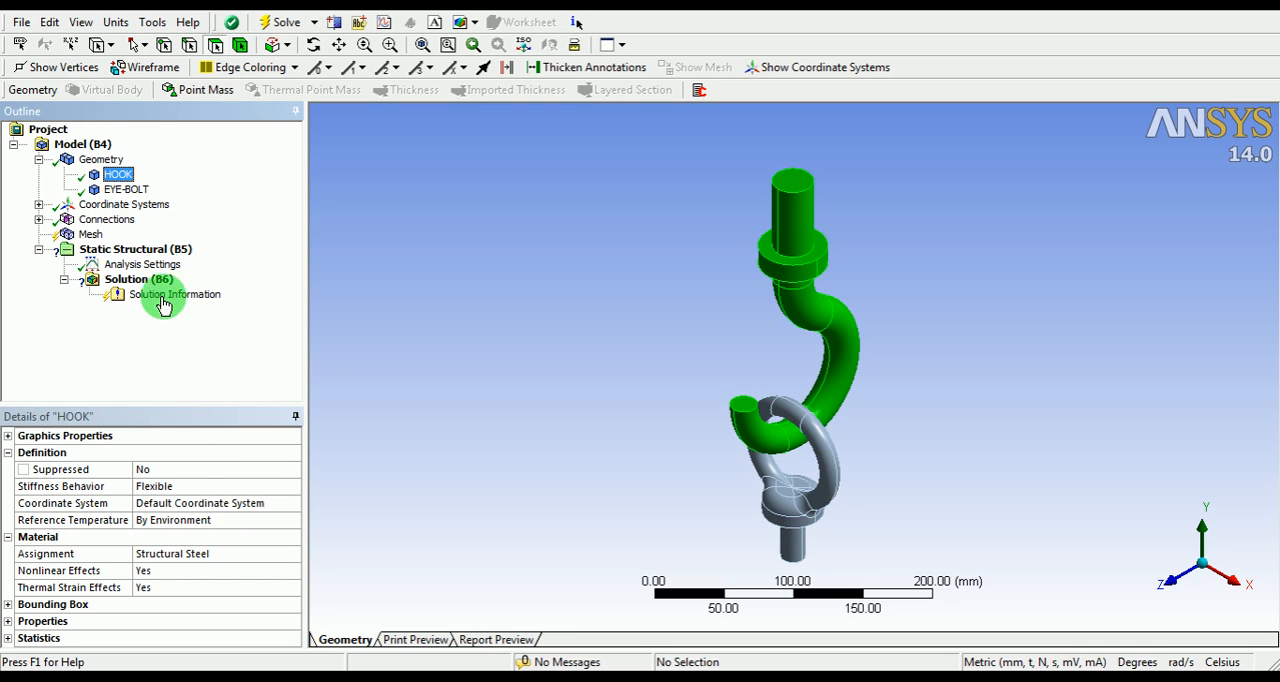
pyautogui.click(139, 193)
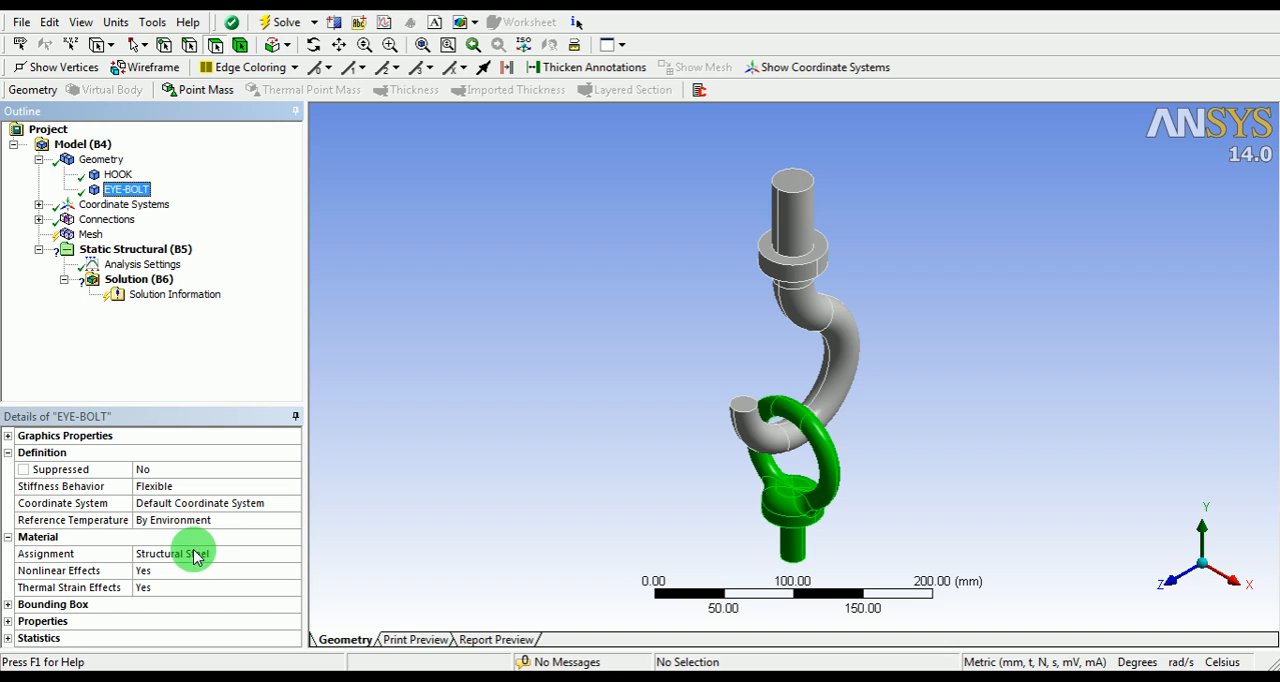
pyautogui.click(38, 220)
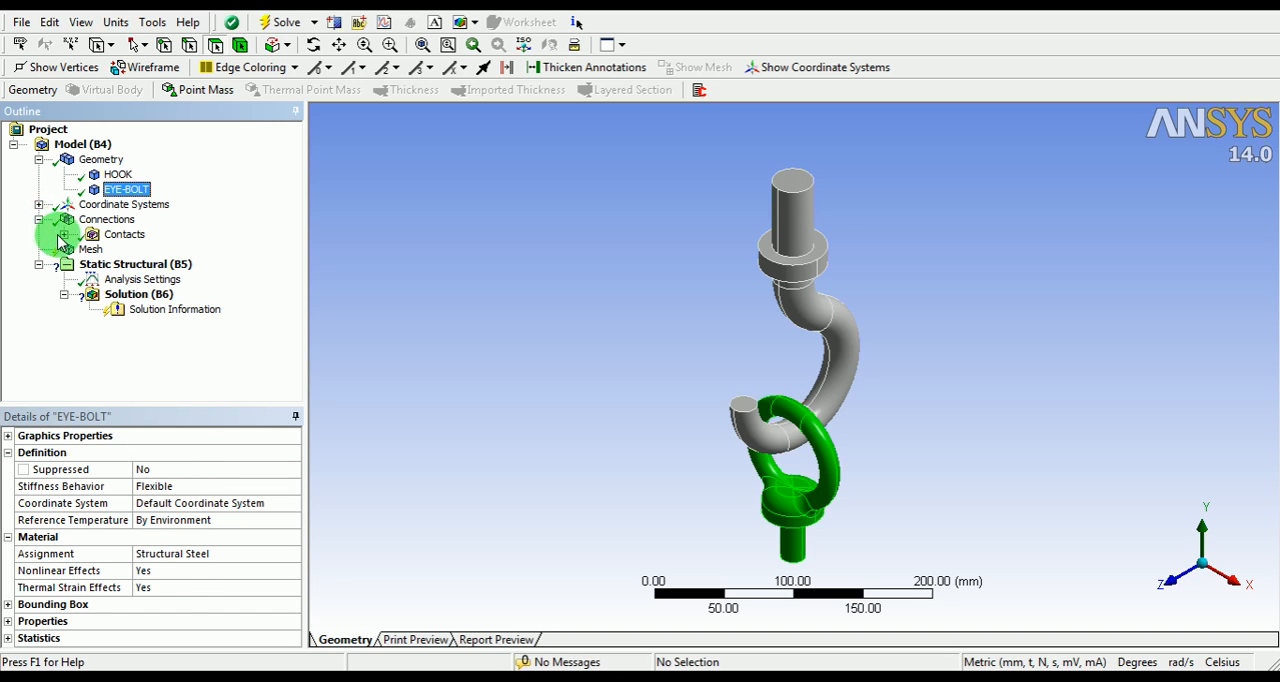
pyautogui.click(63, 235)
pyautogui.click(145, 250)
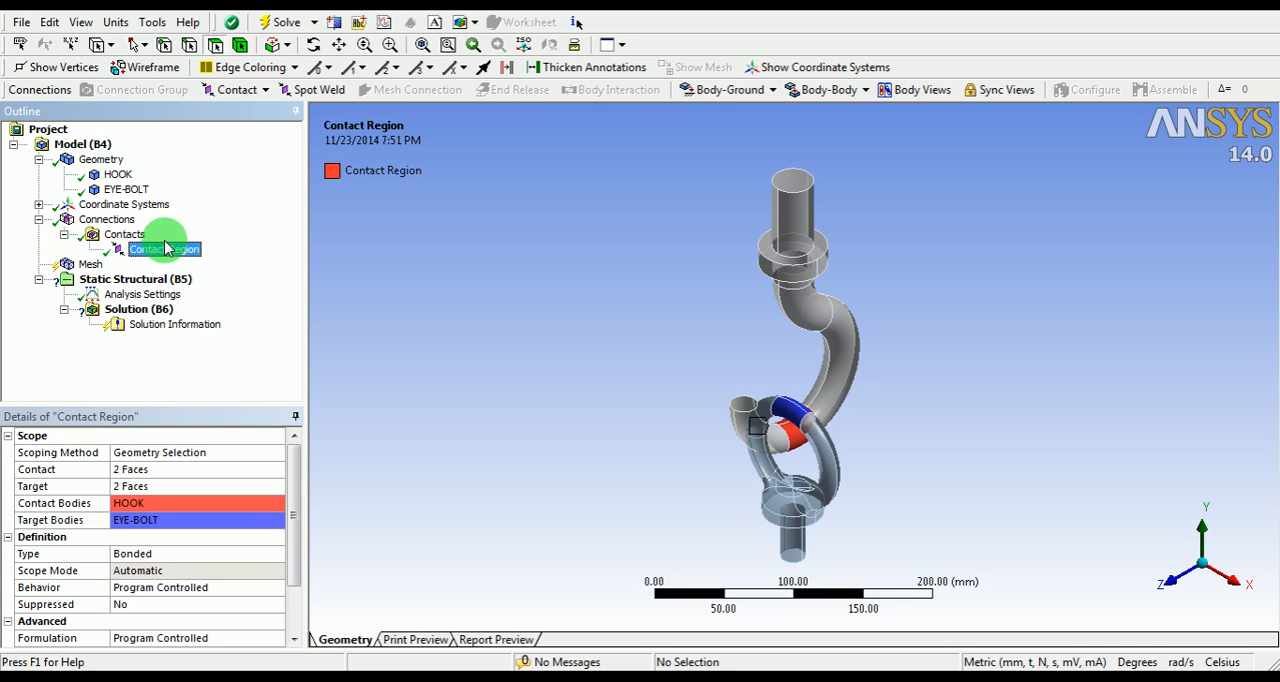
pyautogui.scroll(5, 846, 354)
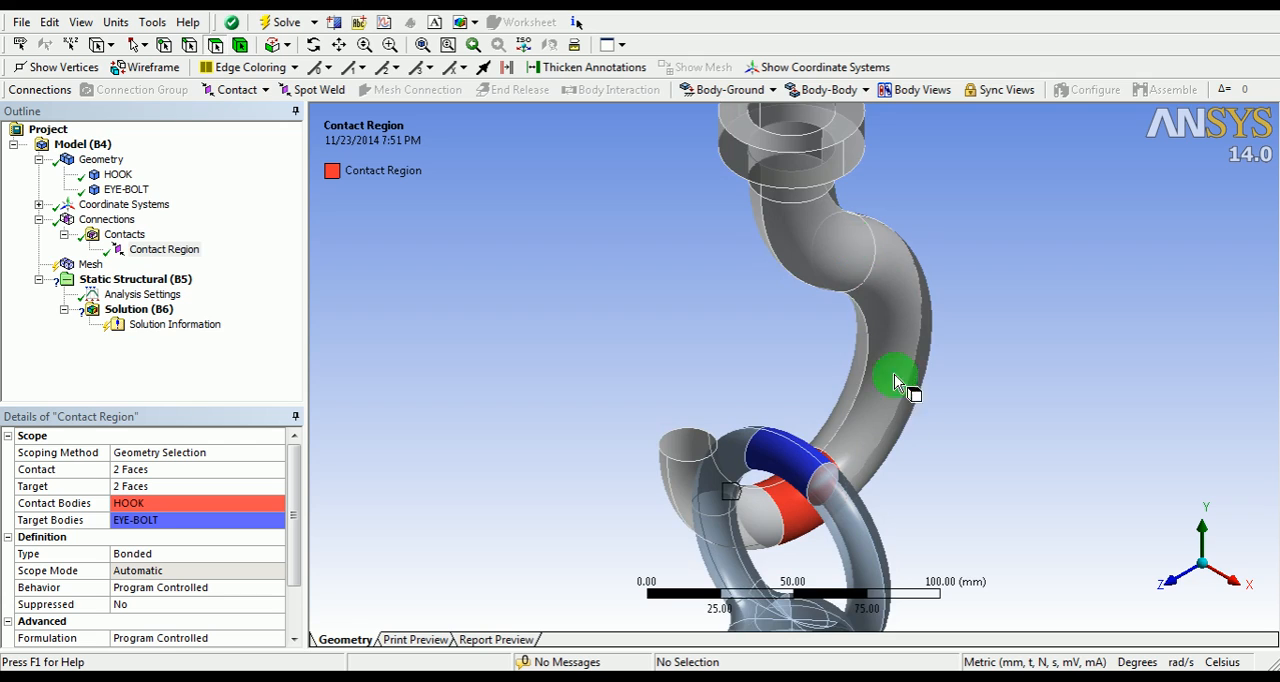
pyautogui.keyDown('ctrl'); pyautogui.moveTo(894, 374); pyautogui.dragTo(794, 263, button='middle'); pyautogui.keyUp('ctrl')
pyautogui.scroll(2, 774, 266)
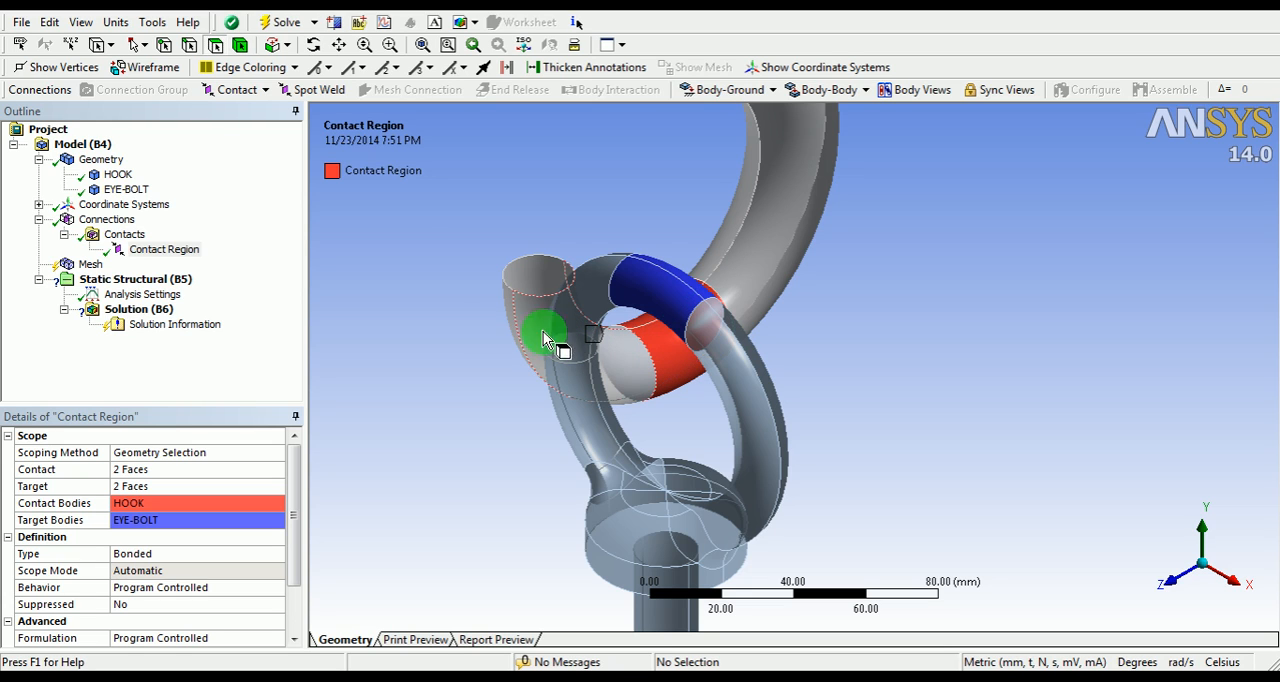
# Step: Flip the contact and target sides of the contact region, ending with EYE-BOLT as contact body and HOOK as target body
pyautogui.rightClick(177, 252)
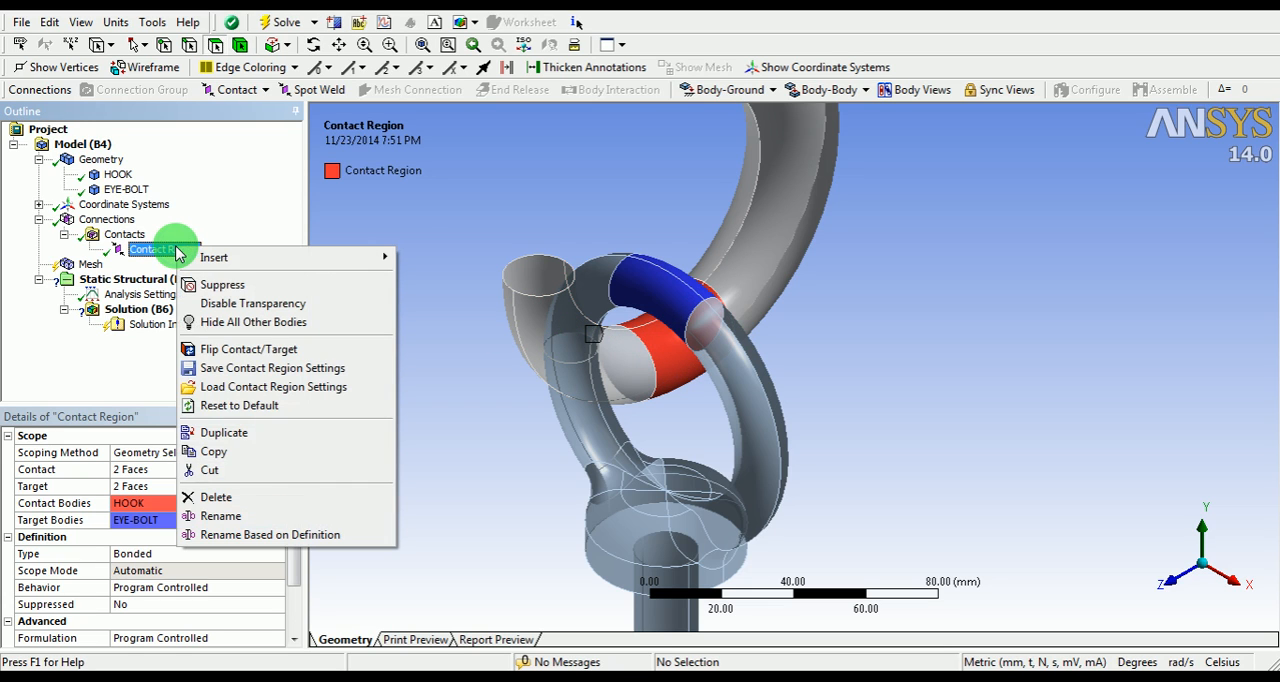
pyautogui.click(213, 352)
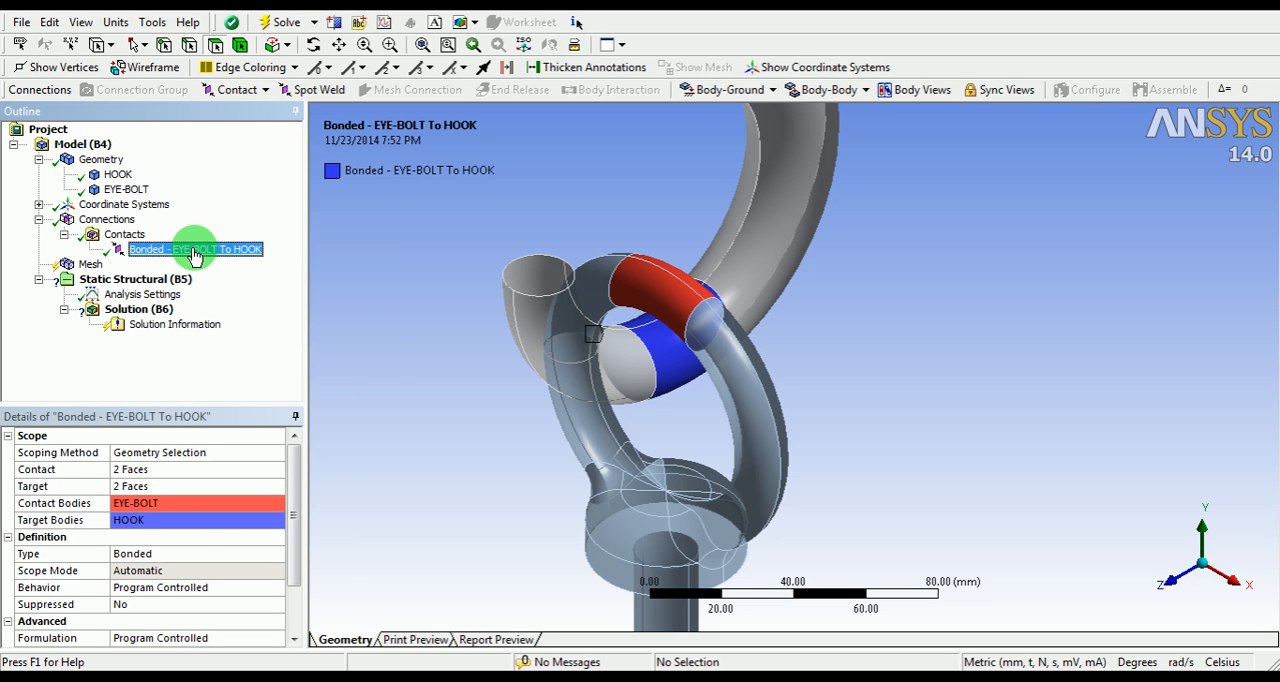
pyautogui.rightClick(195, 252)
pyautogui.click(228, 349)
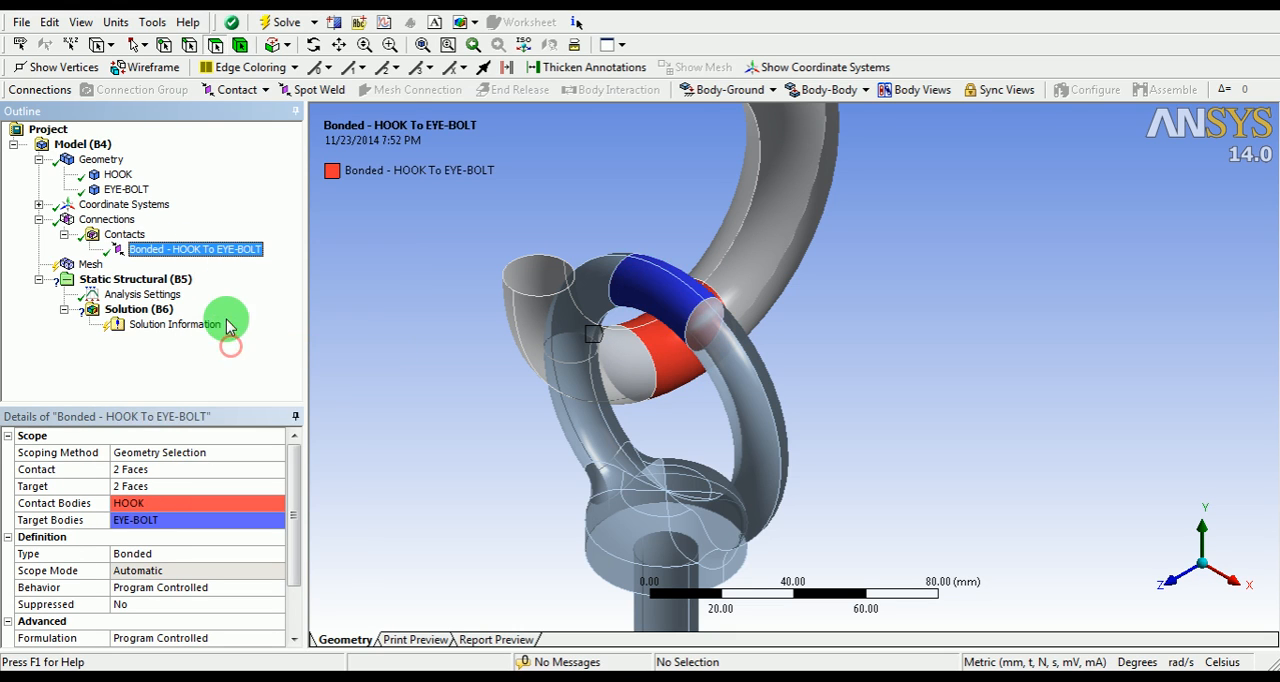
pyautogui.rightClick(214, 249)
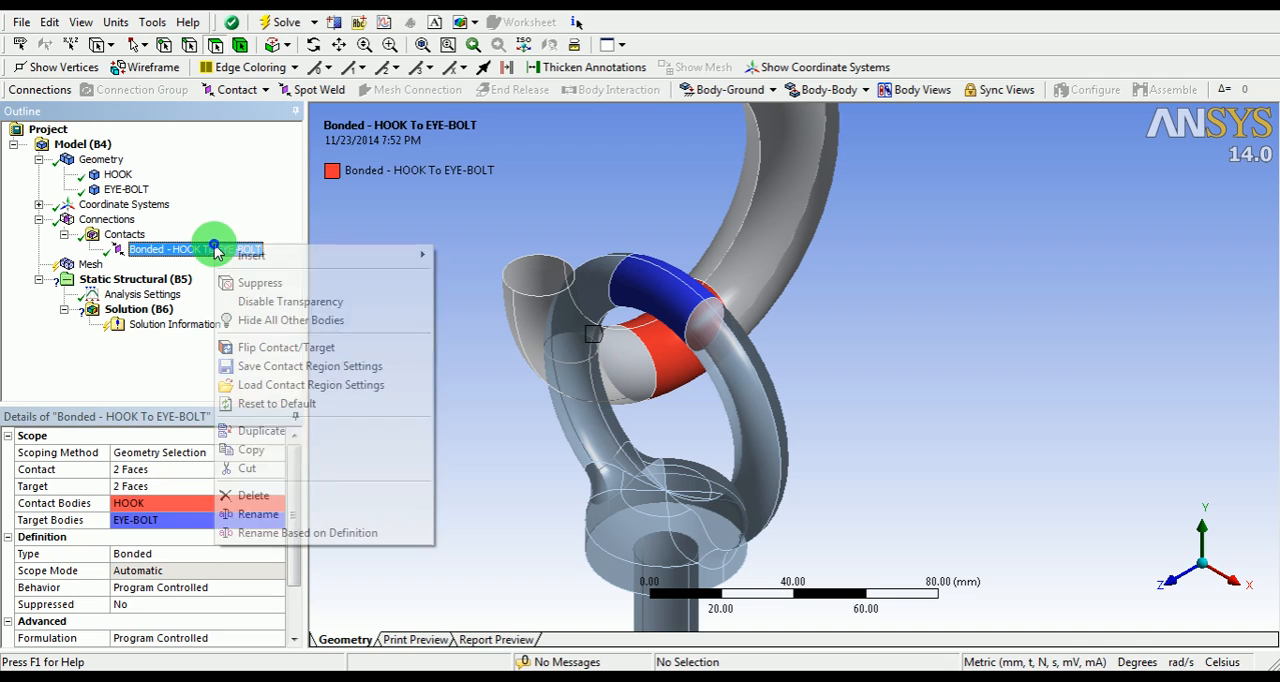
pyautogui.click(249, 352)
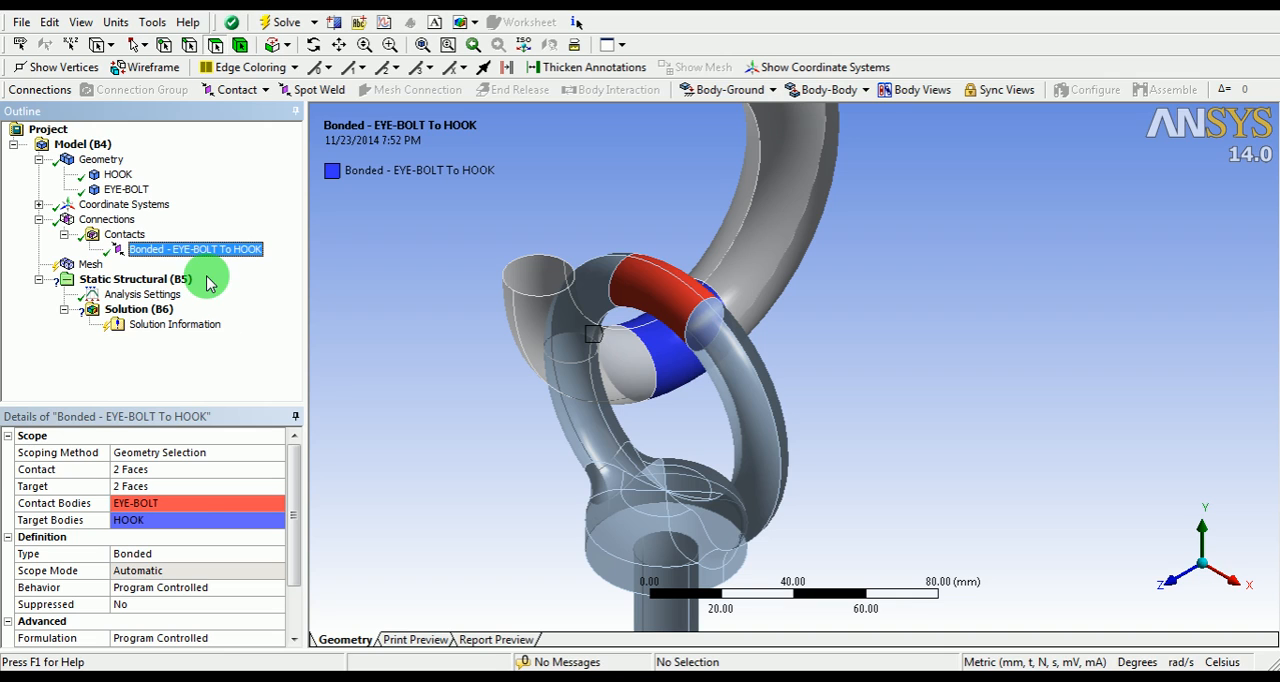
pyautogui.rightClick(195, 255)
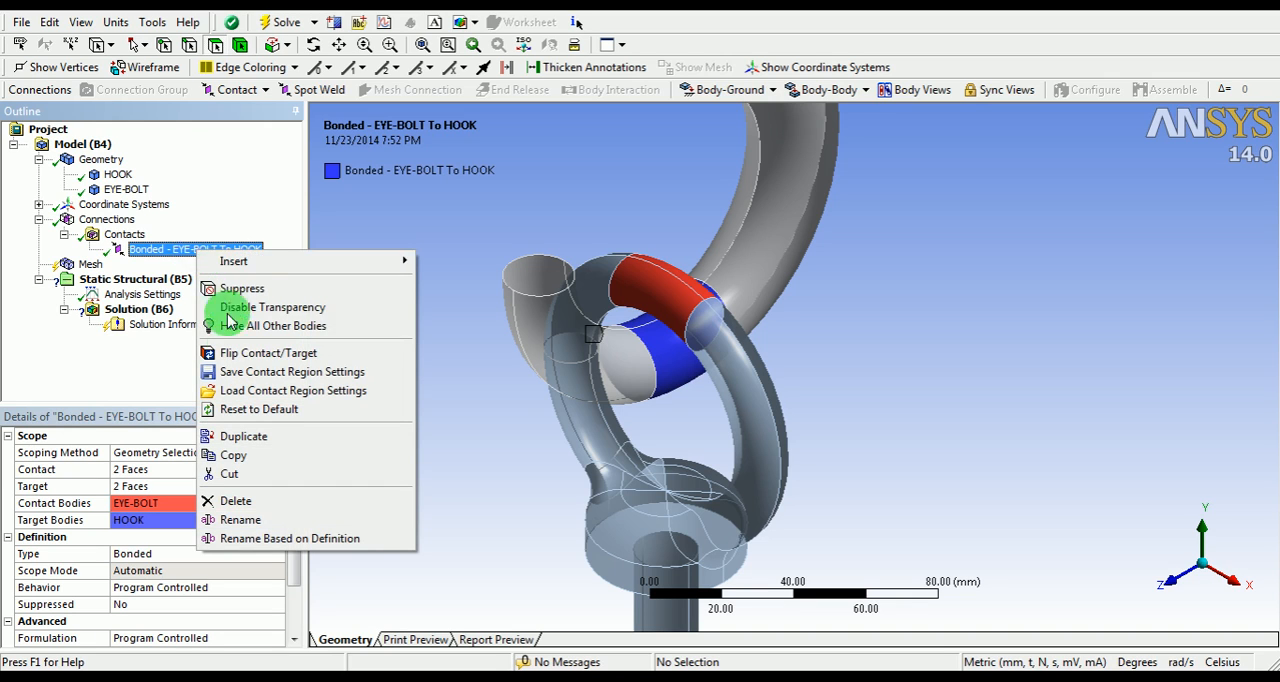
pyautogui.click(231, 350)
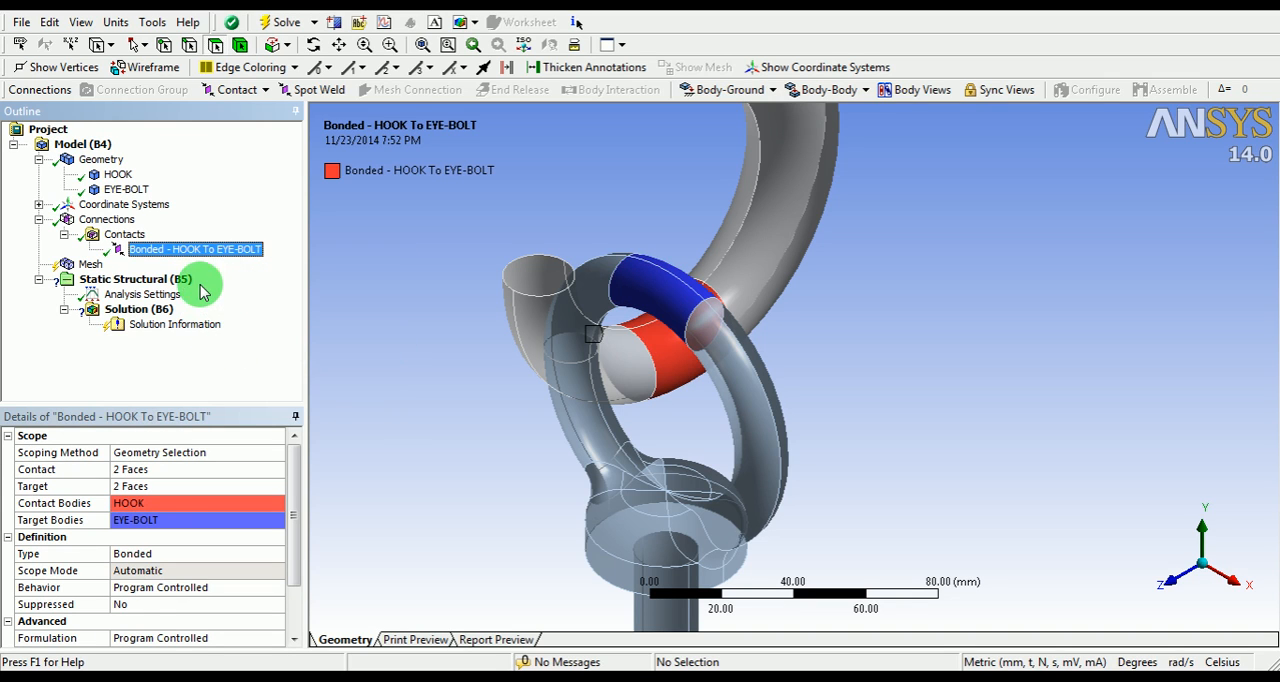
pyautogui.rightClick(201, 257)
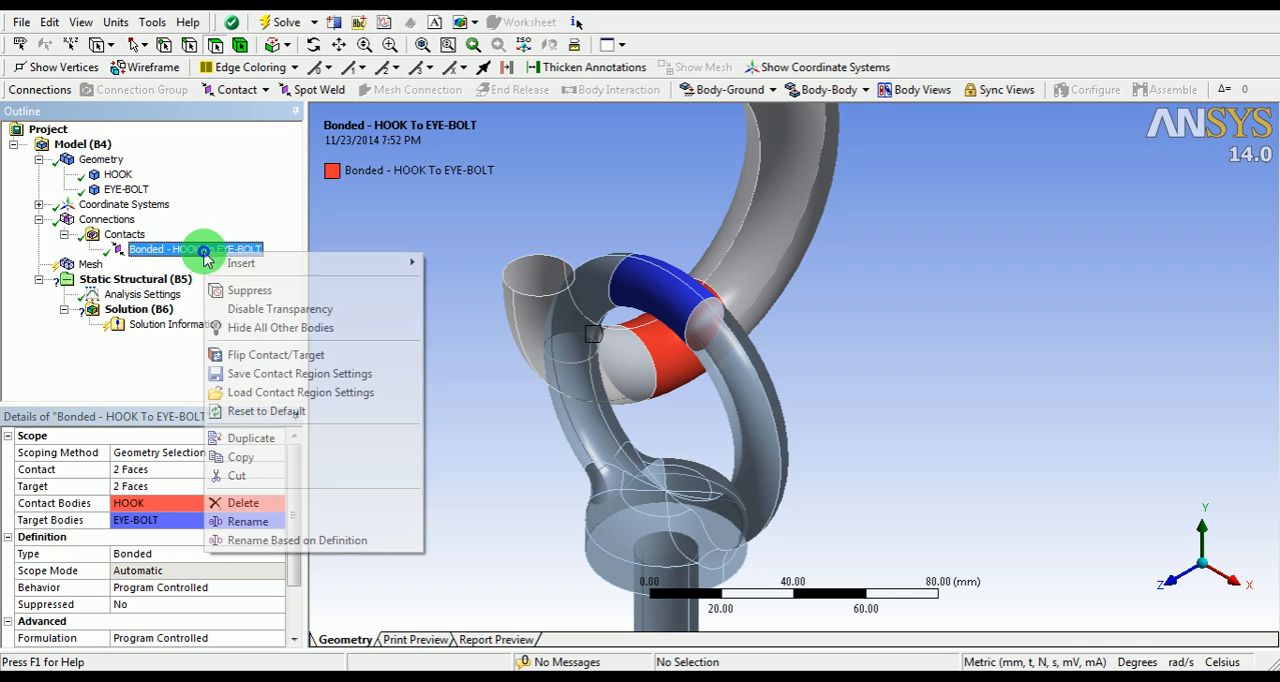
pyautogui.click(238, 354)
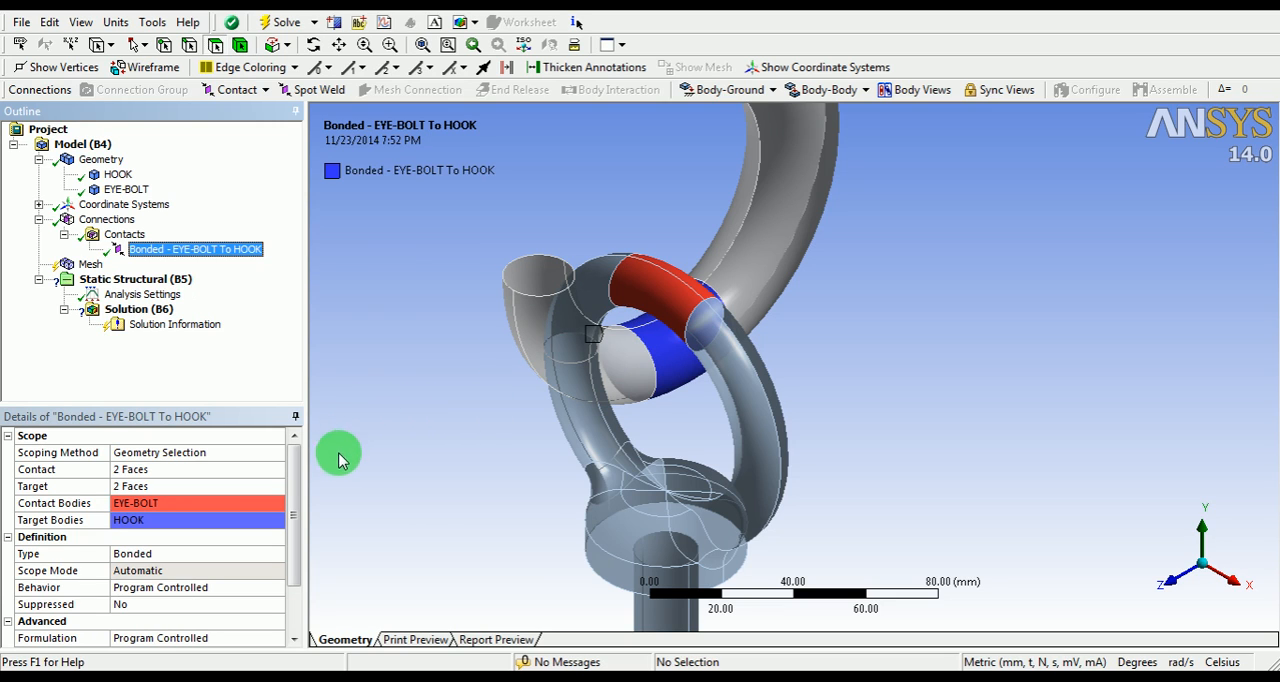
# Step: Set the type of the contact between the eye bolt and the hook to Frictional
pyautogui.moveTo(296, 487); pyautogui.dragTo(297, 540)
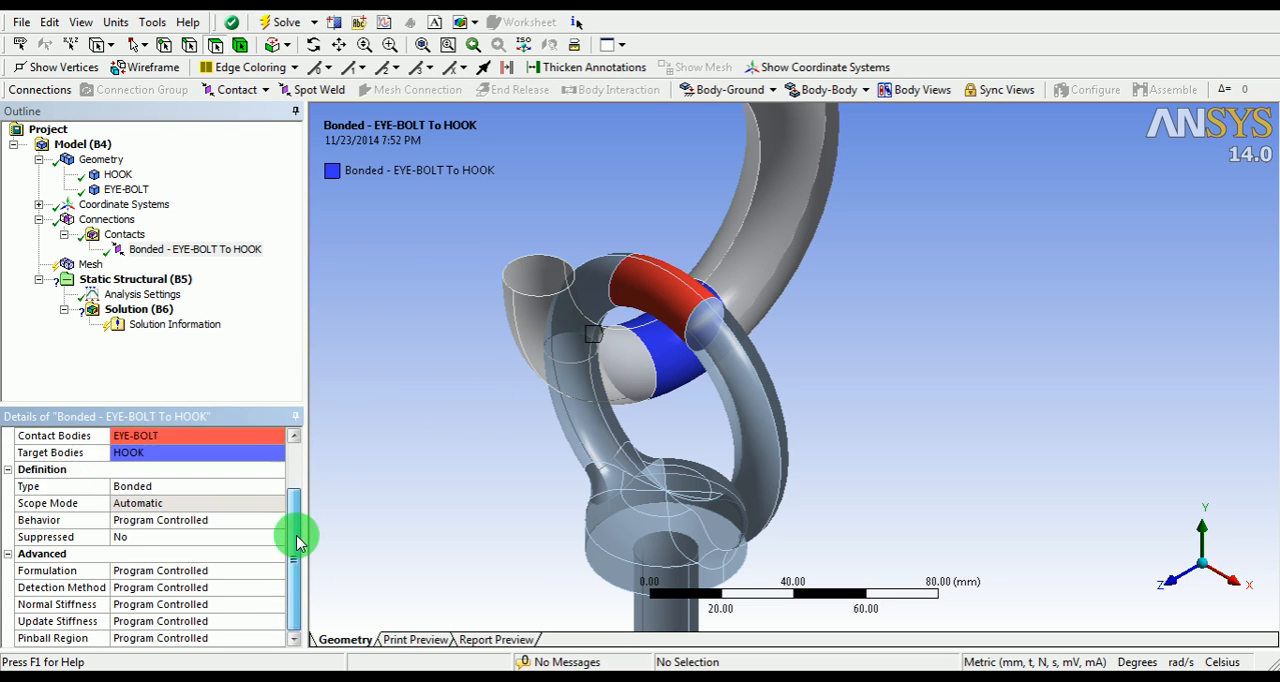
pyautogui.click(215, 489)
pyautogui.click(279, 487)
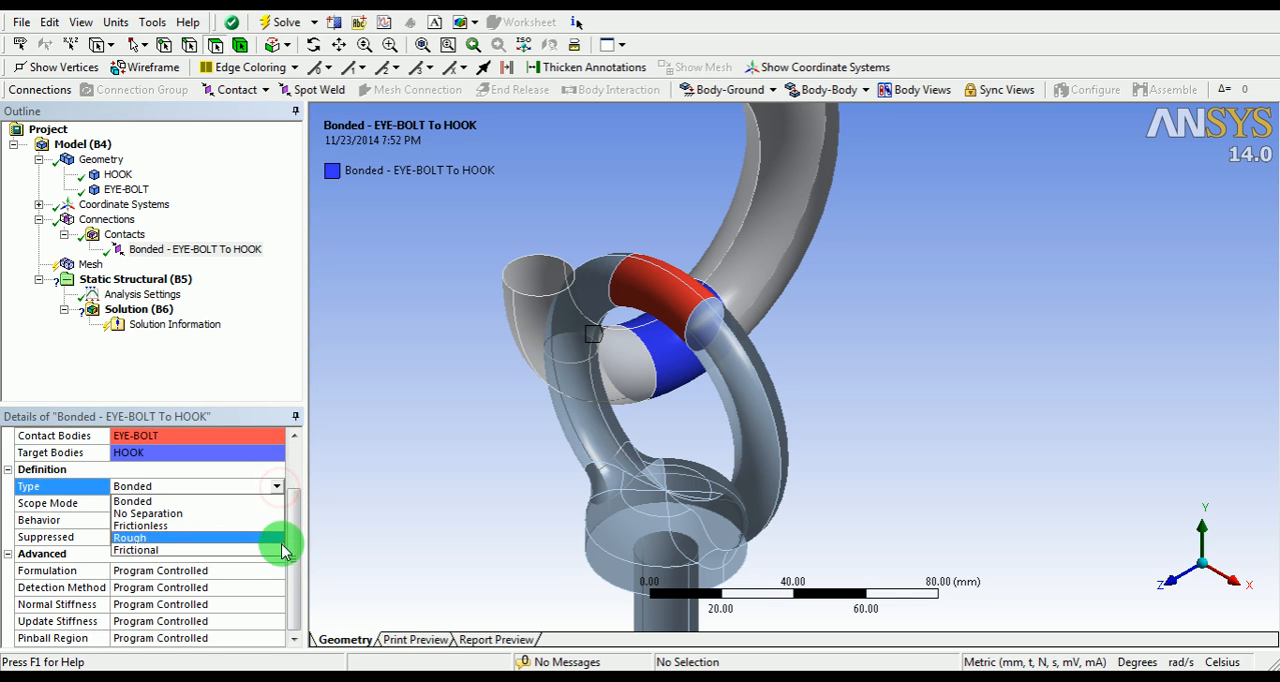
pyautogui.click(160, 549)
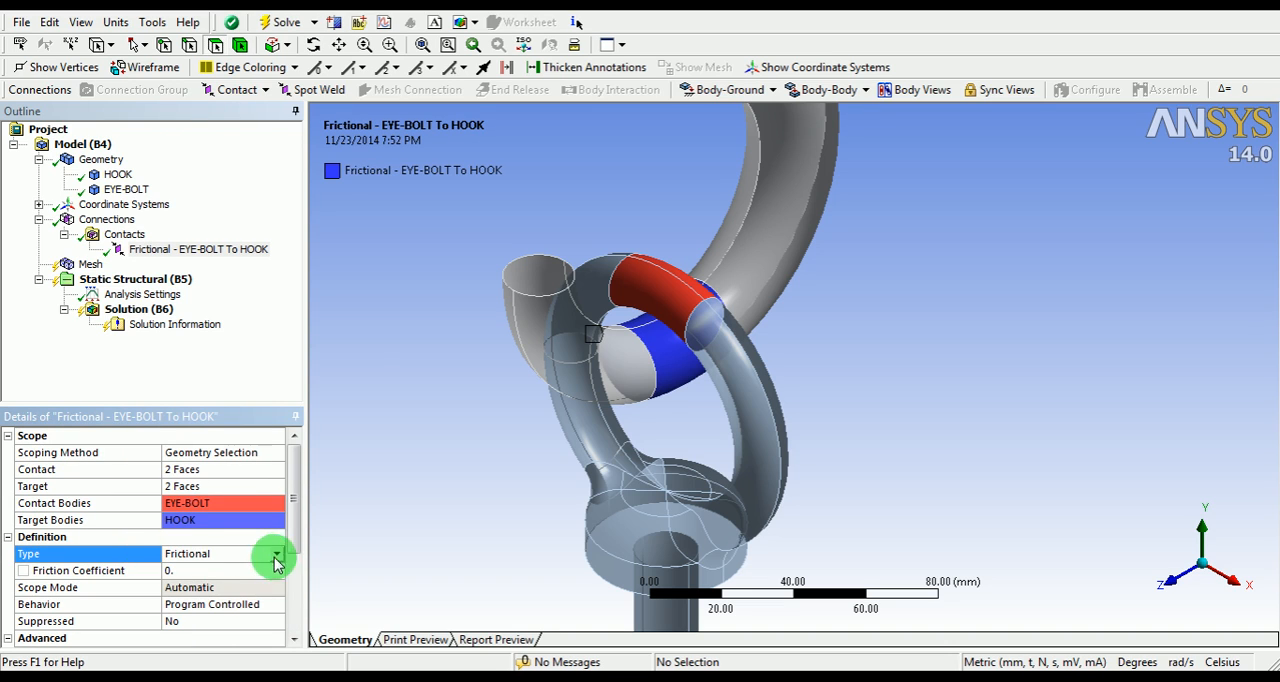
# Step: Set the friction coefficient of the eye bolt to hook contact to 0.15 and its behavior to Symmetric
pyautogui.click(205, 570)
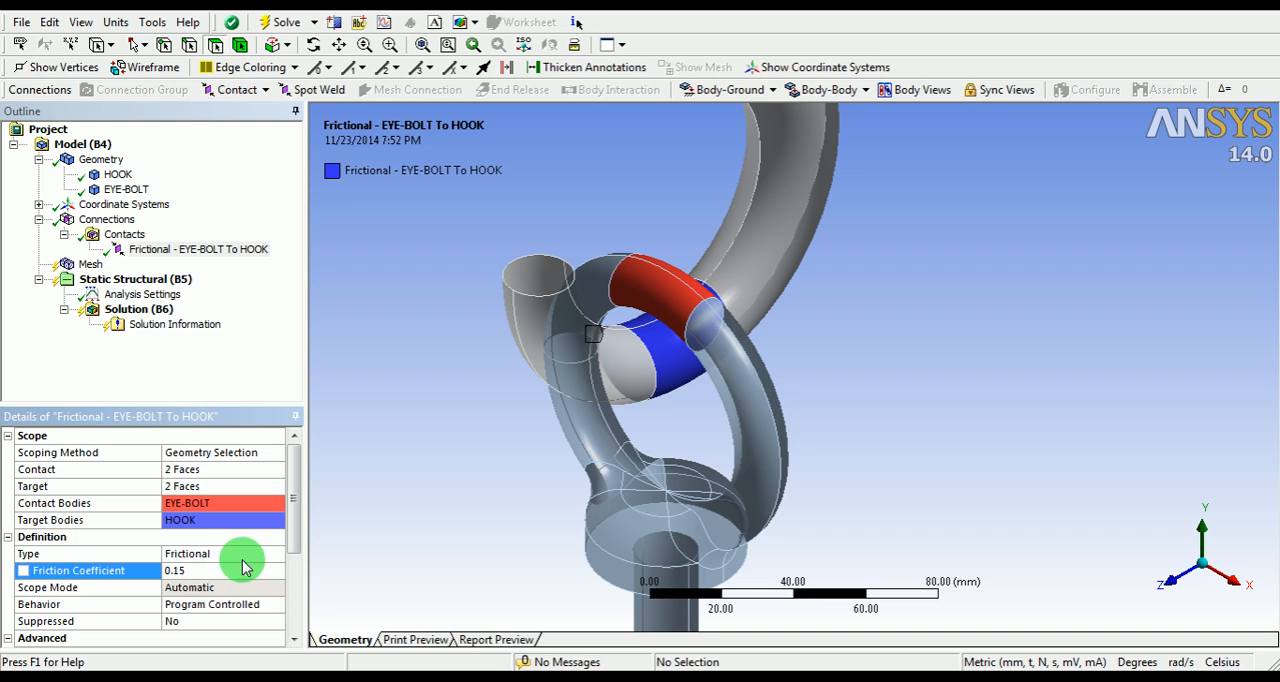
pyautogui.moveTo(296, 503); pyautogui.dragTo(298, 571)
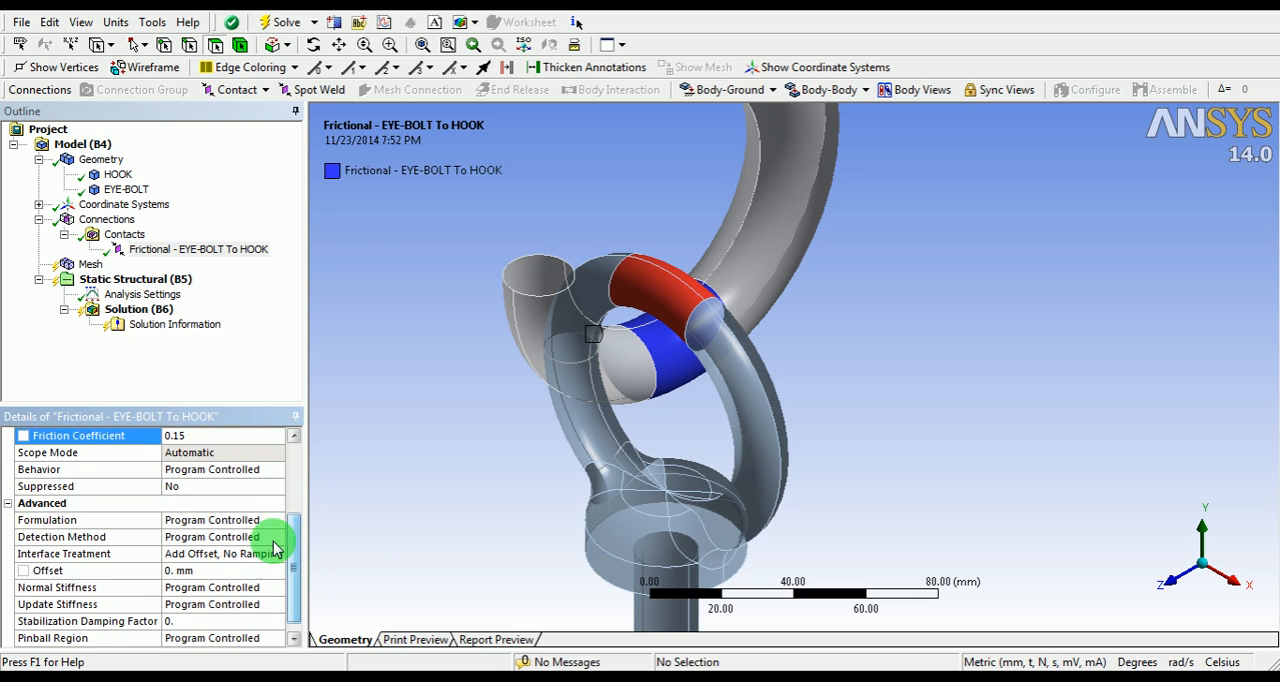
pyautogui.click(228, 470)
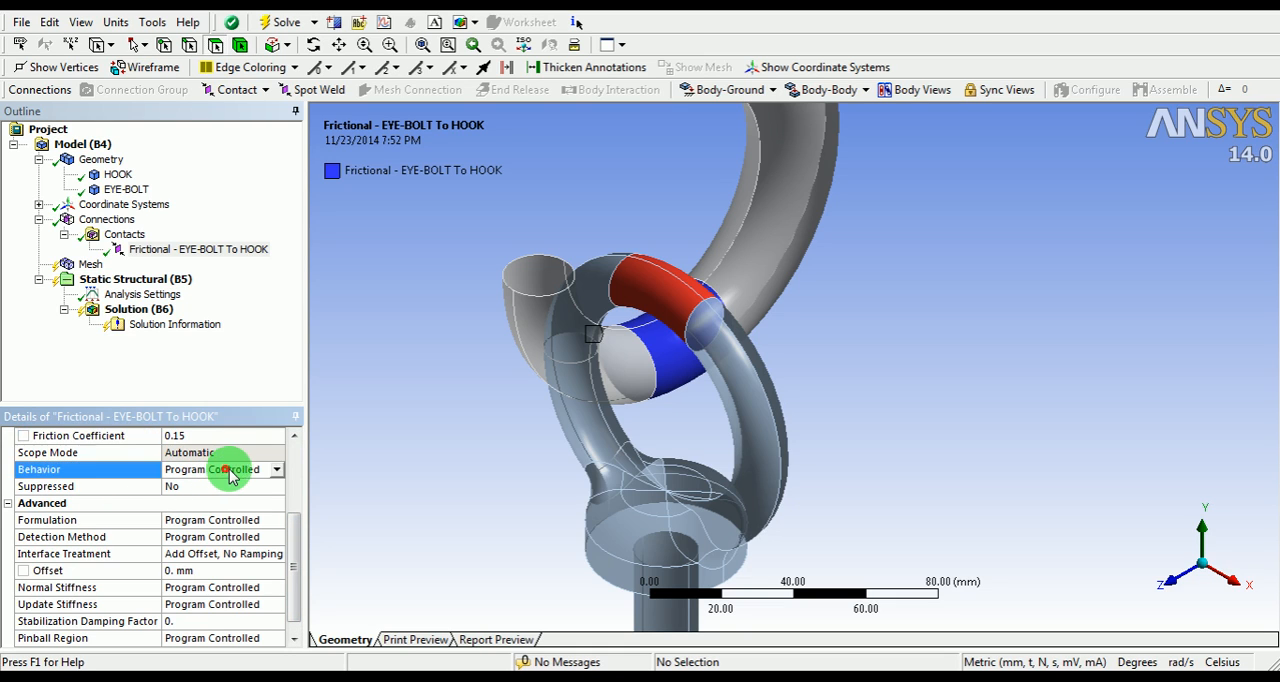
pyautogui.click(277, 469)
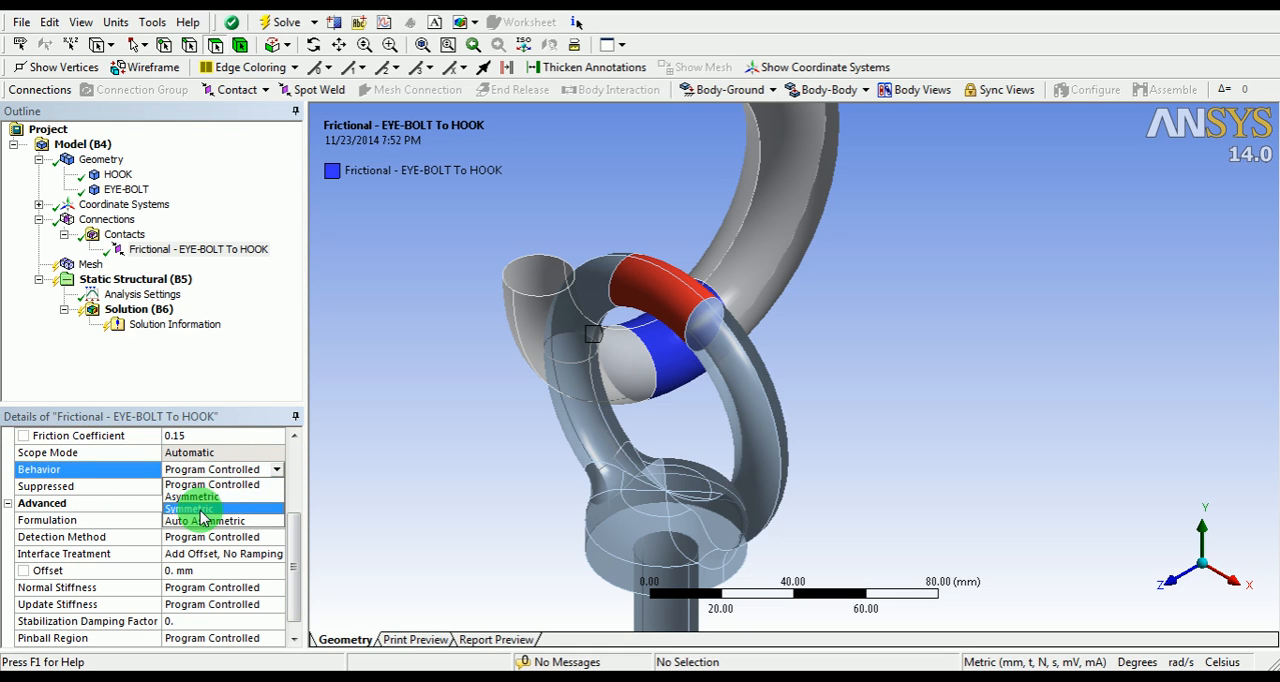
pyautogui.click(186, 509)
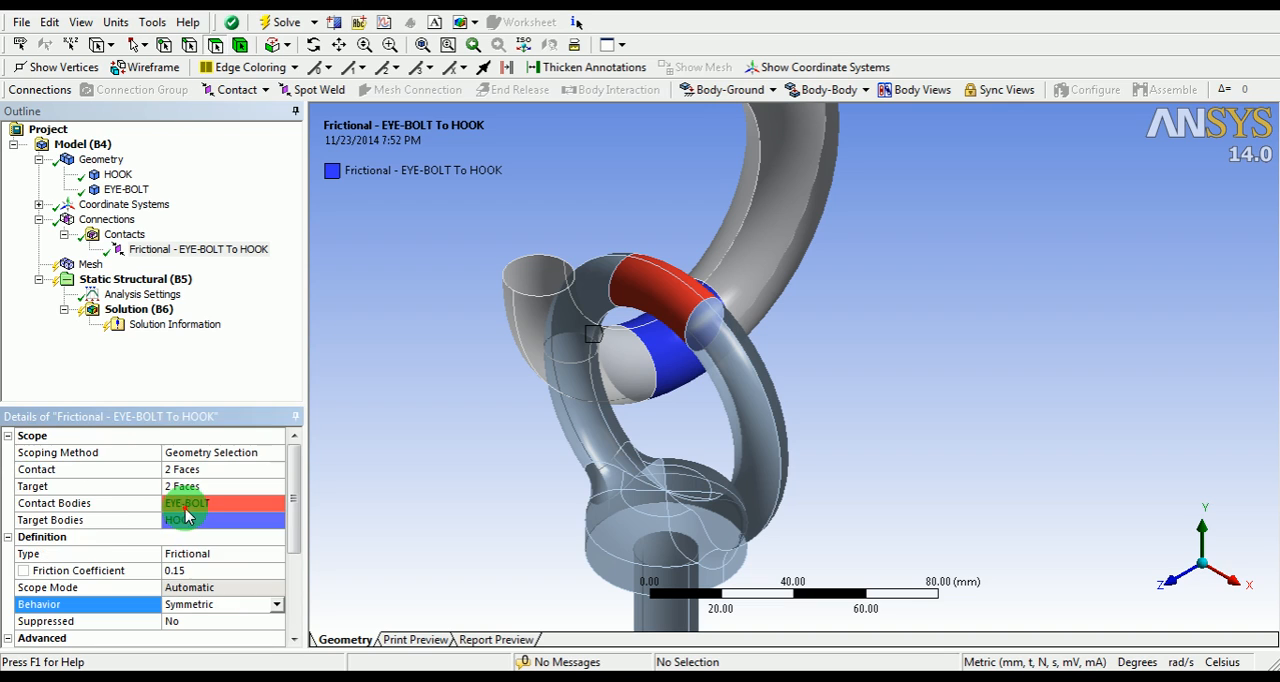
# Step: Set the frictional contact's formulation to Augmented Lagrange and its detection method to Nodal-Normal From Contact
pyautogui.moveTo(290, 500); pyautogui.dragTo(297, 560)
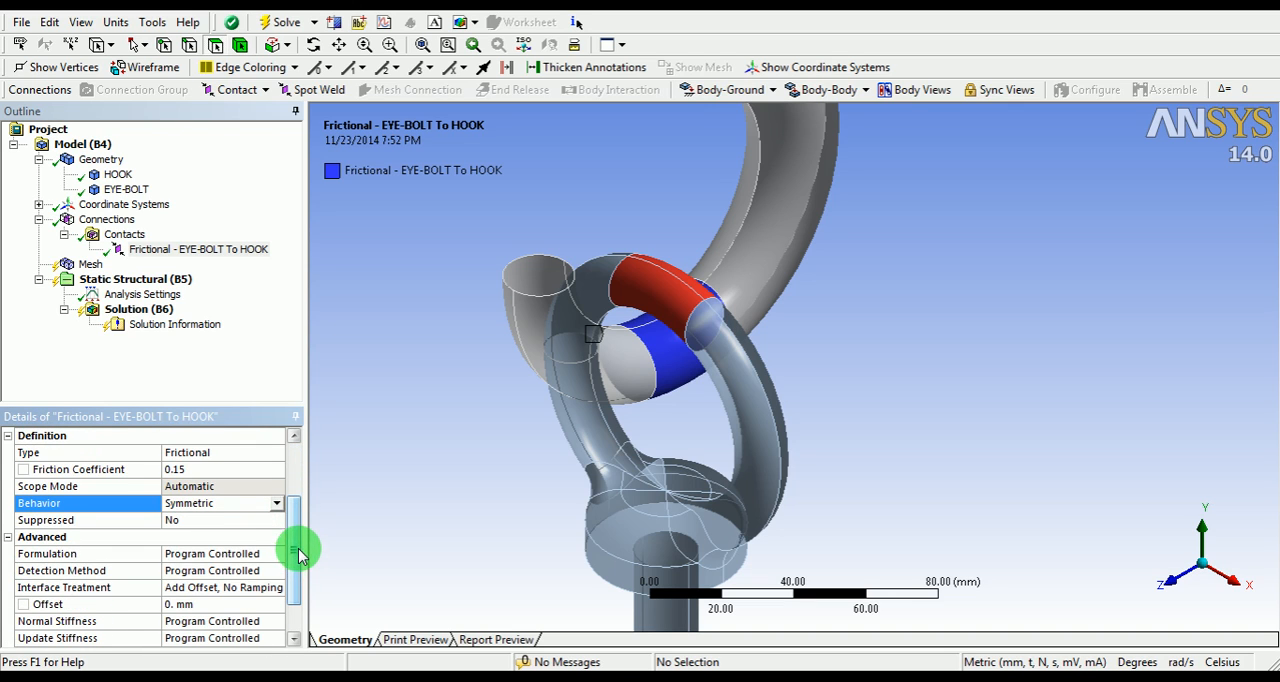
pyautogui.click(192, 554)
pyautogui.click(274, 553)
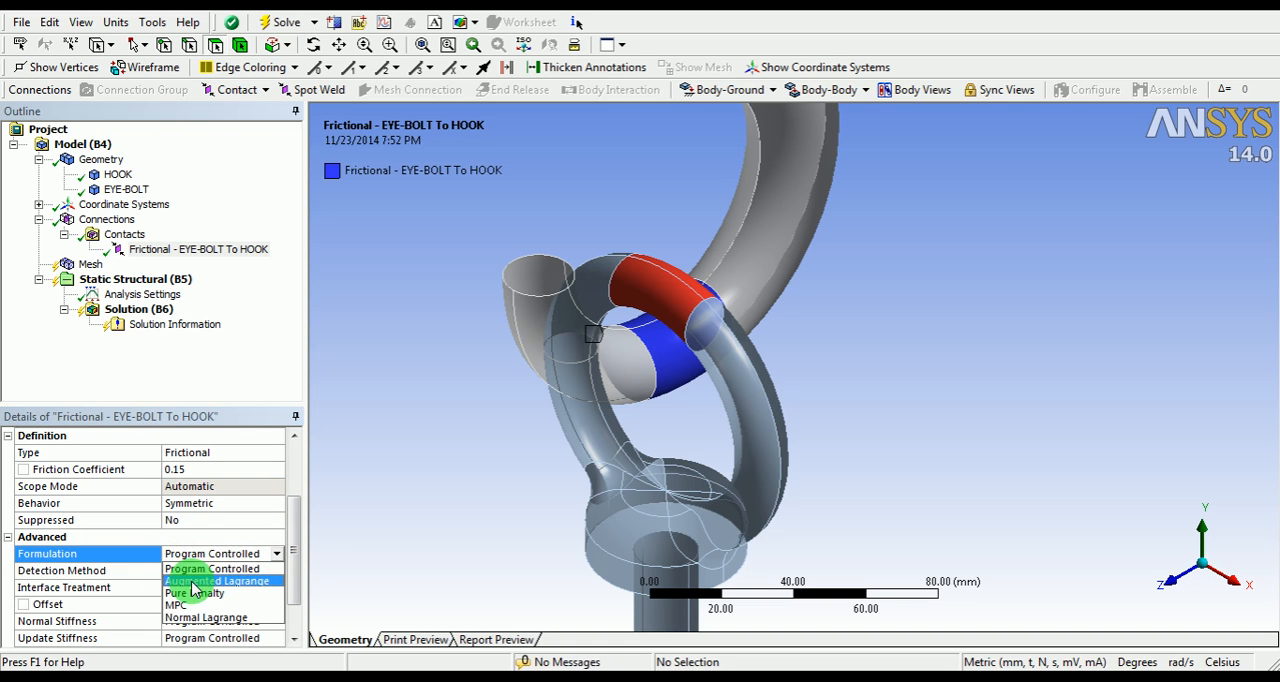
pyautogui.click(212, 581)
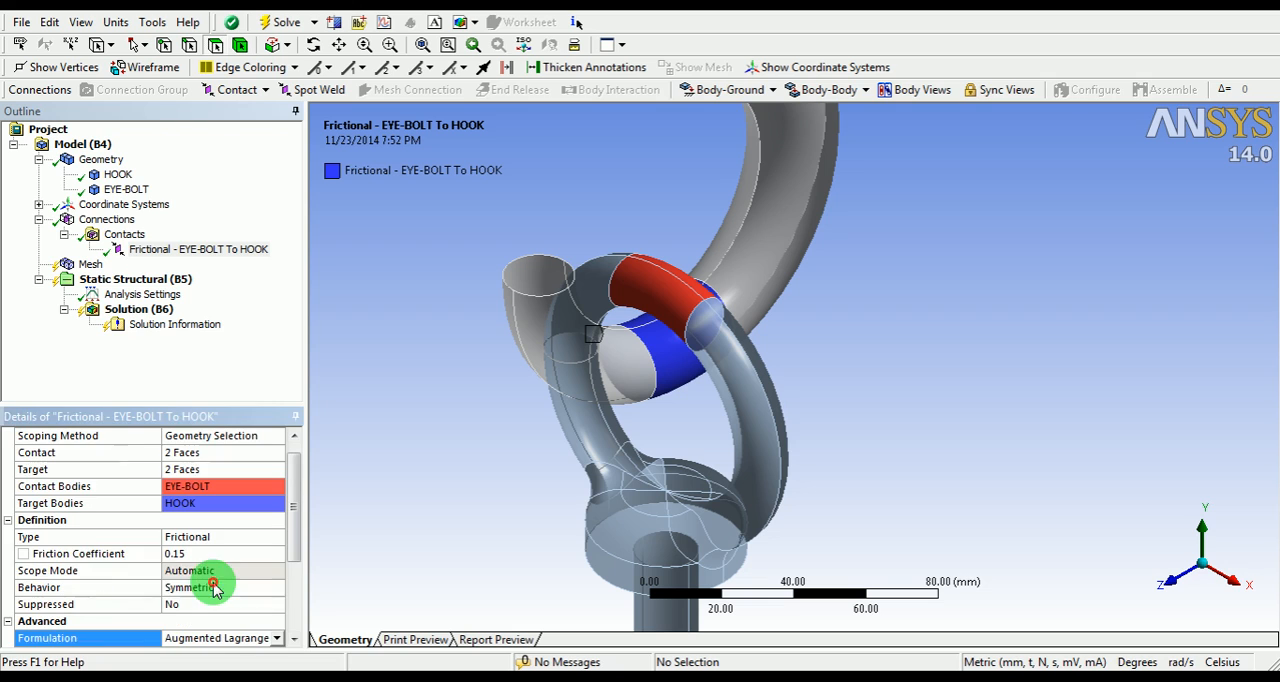
pyautogui.moveTo(303, 523); pyautogui.dragTo(300, 594)
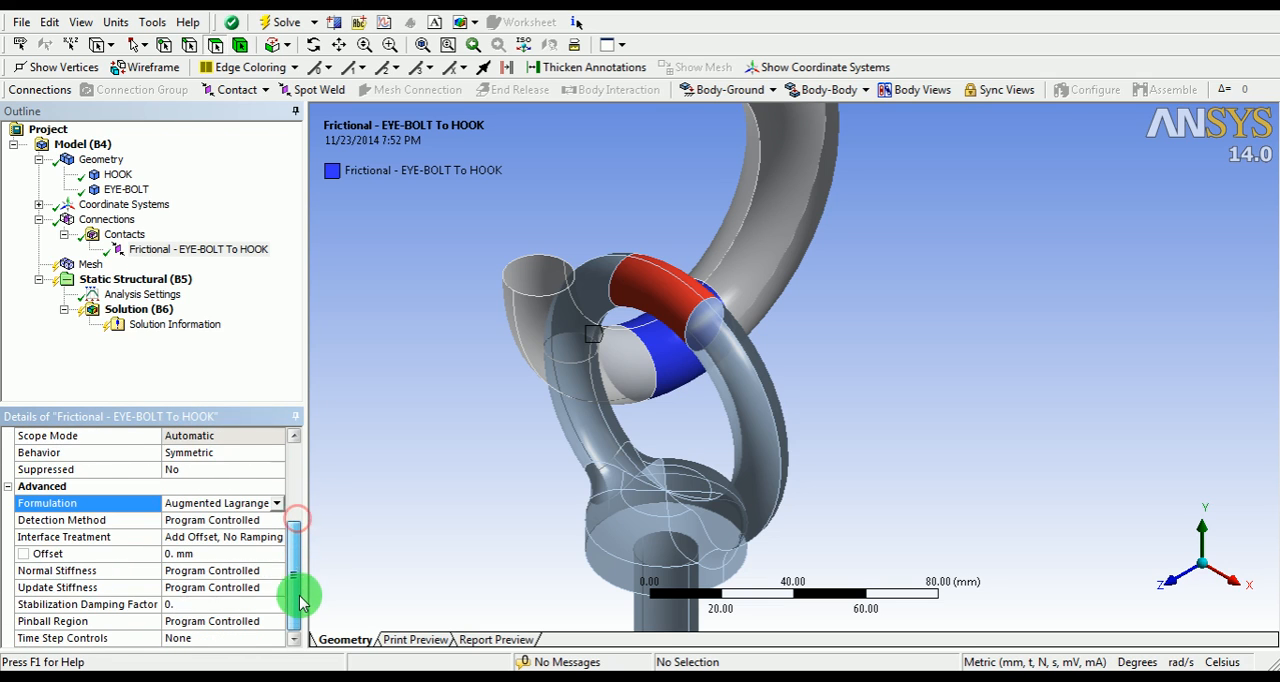
pyautogui.click(195, 520)
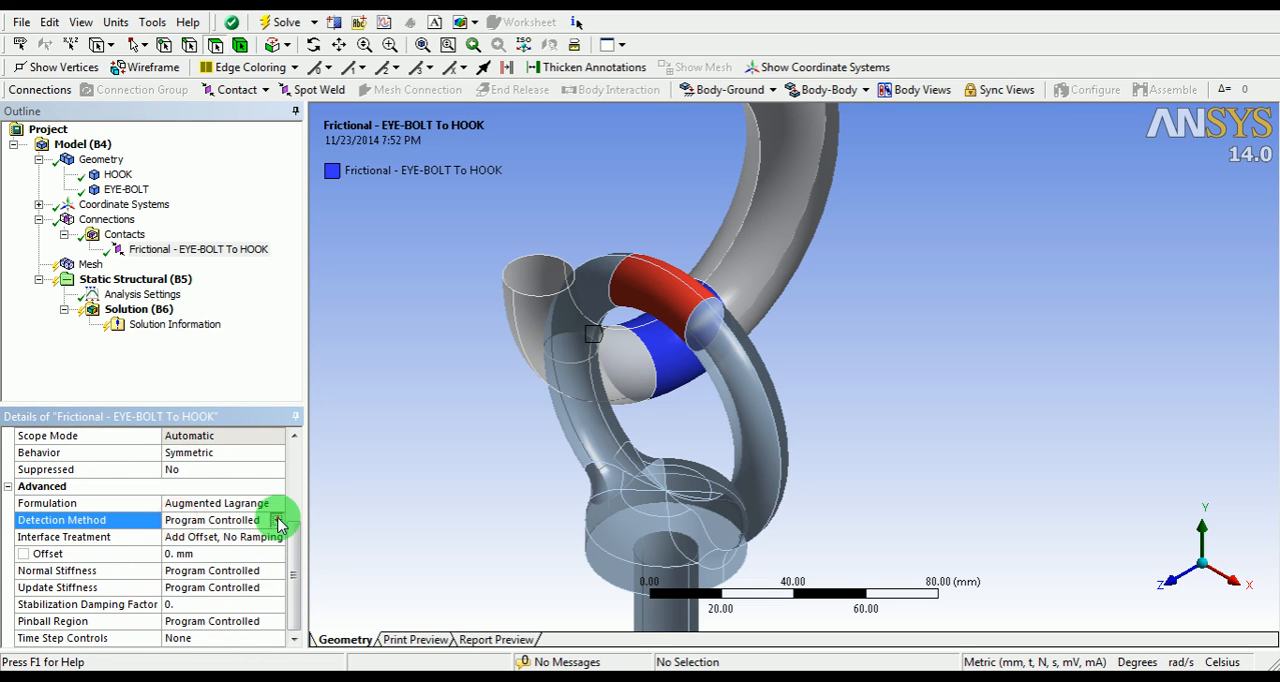
pyautogui.click(276, 519)
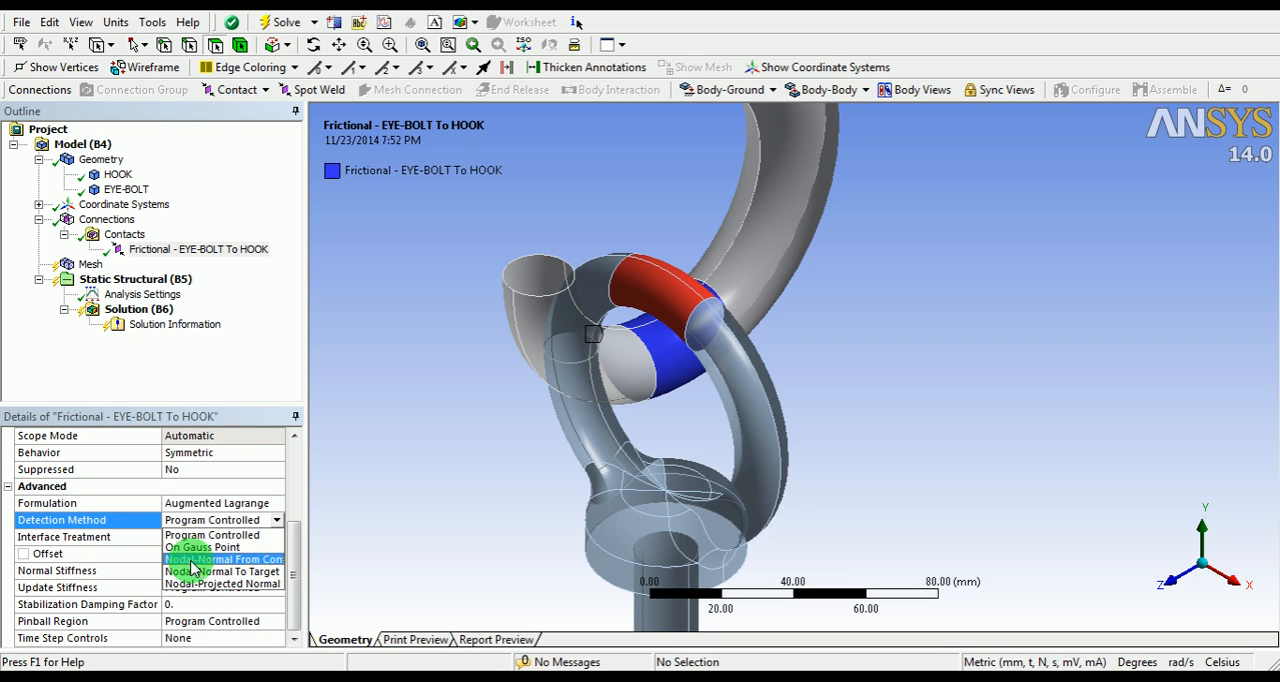
pyautogui.click(191, 560)
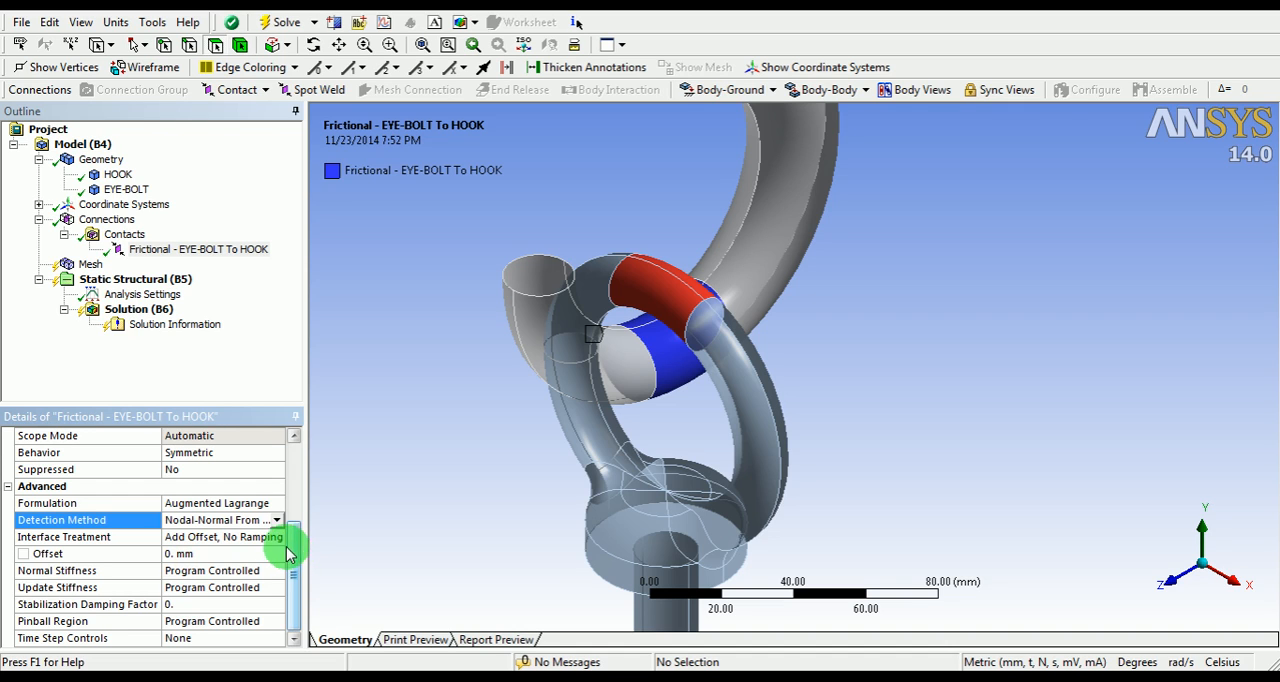
# Step: Set the interface treatment of the frictional contact to Add Offset, Ramped Effects
pyautogui.click(250, 538)
pyautogui.click(278, 541)
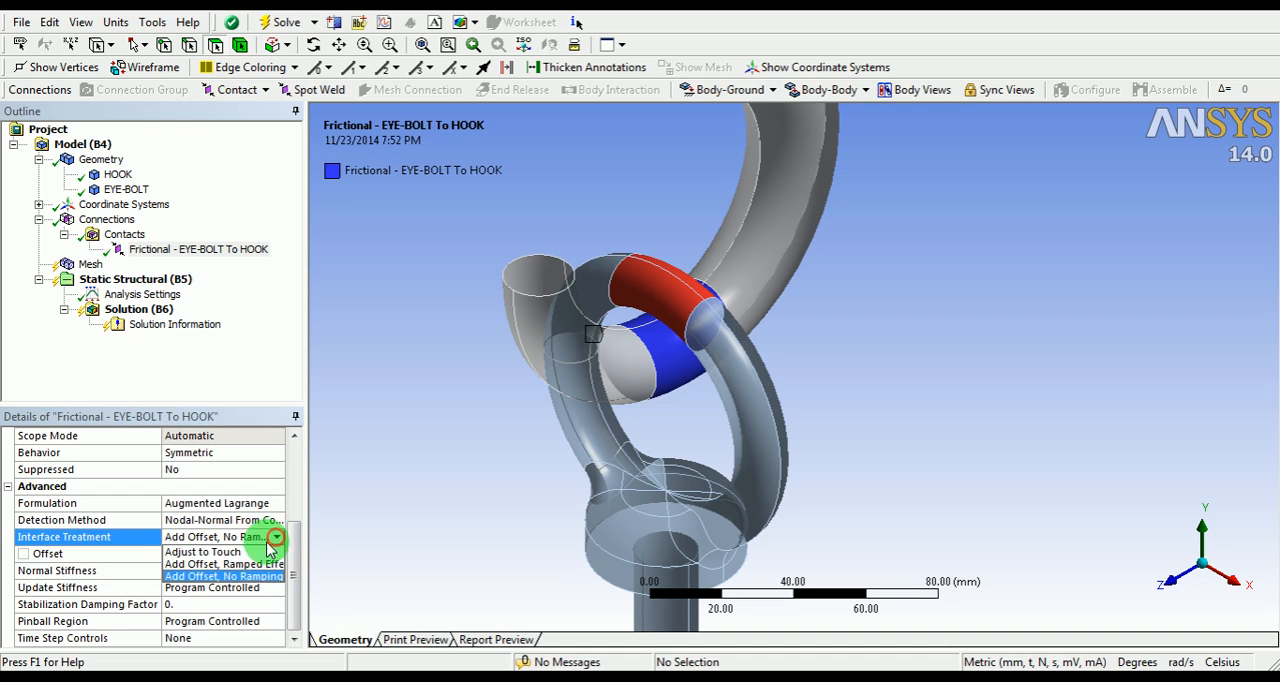
pyautogui.click(185, 564)
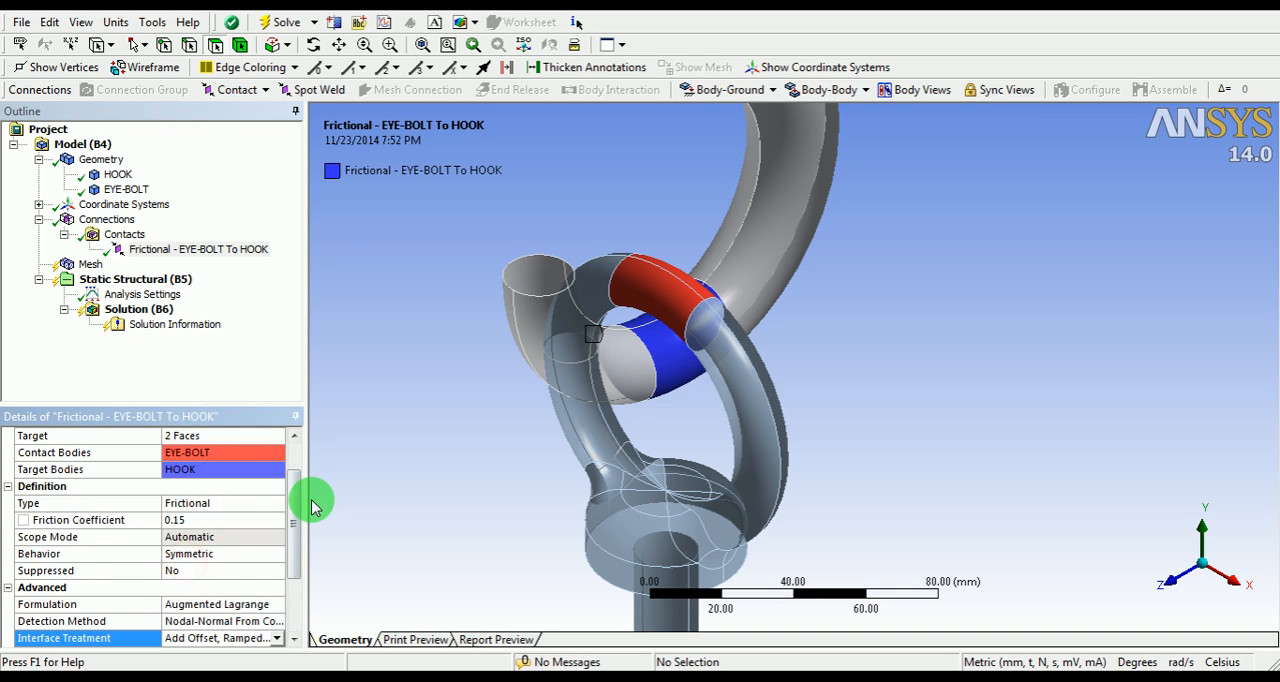
pyautogui.moveTo(286, 509); pyautogui.dragTo(292, 585)
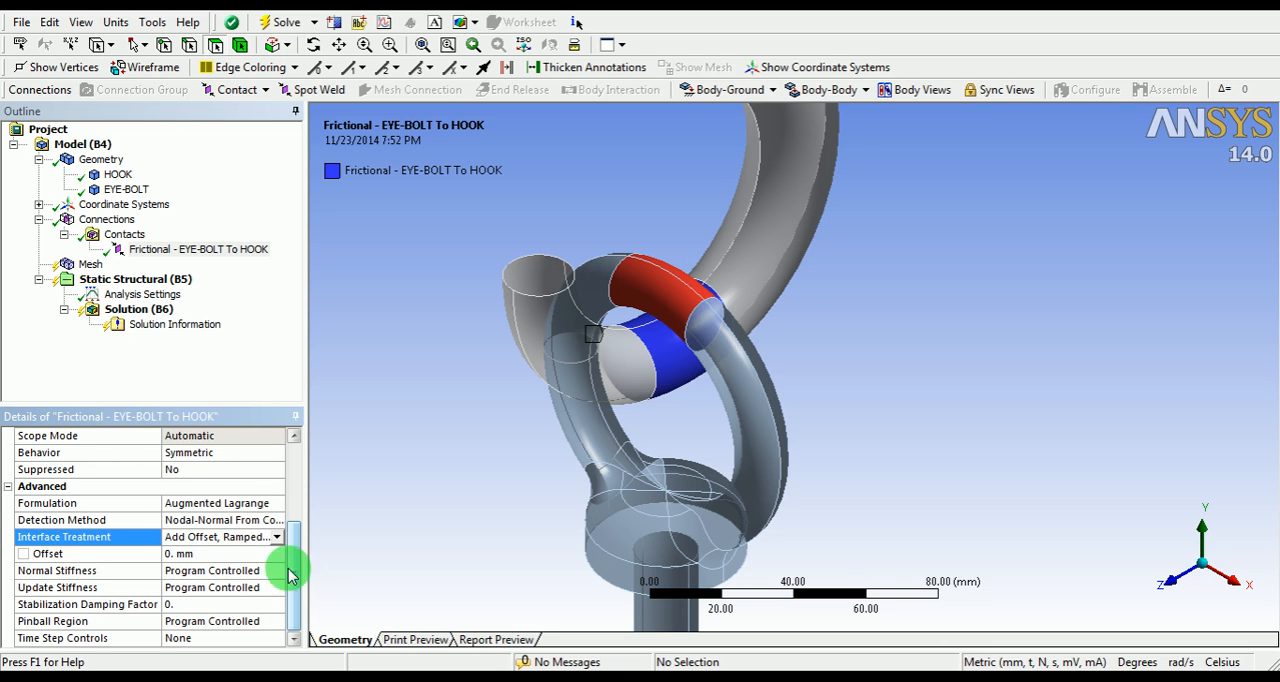
pyautogui.moveTo(296, 550); pyautogui.dragTo(298, 468)
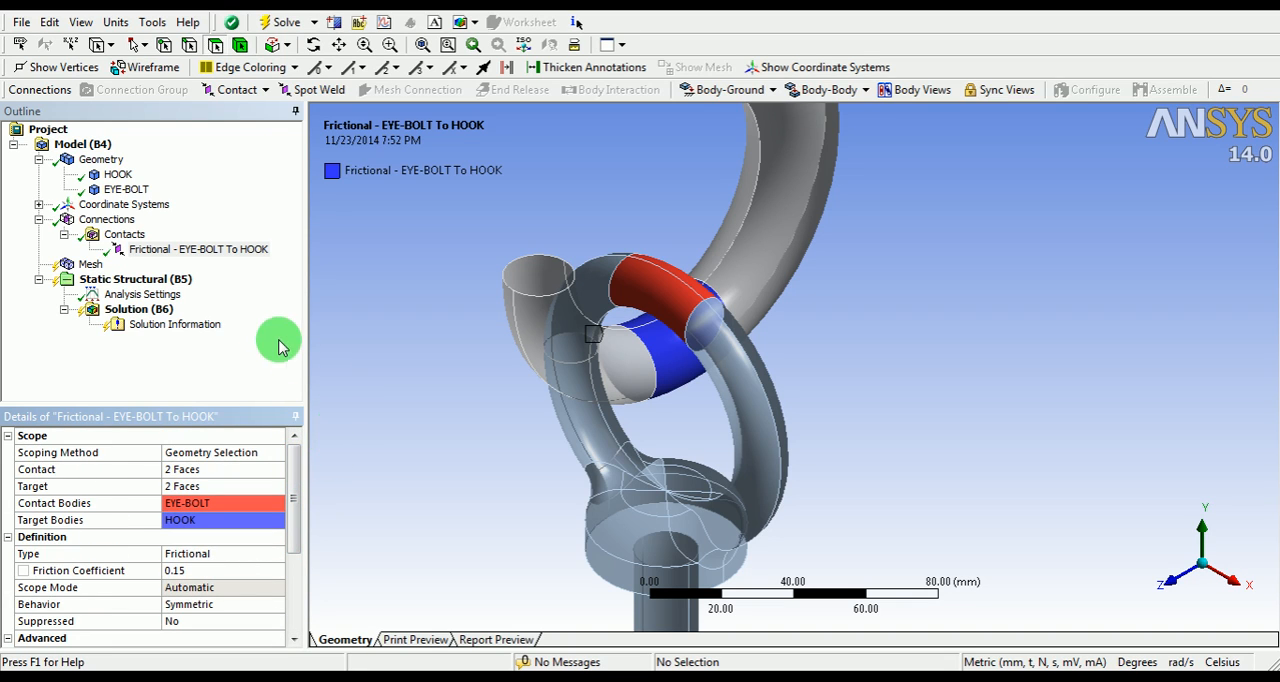
# Step: Add a mesh refinement scoped to the four faces where the hook and the eye bolt touch
pyautogui.rightClick(90, 264)
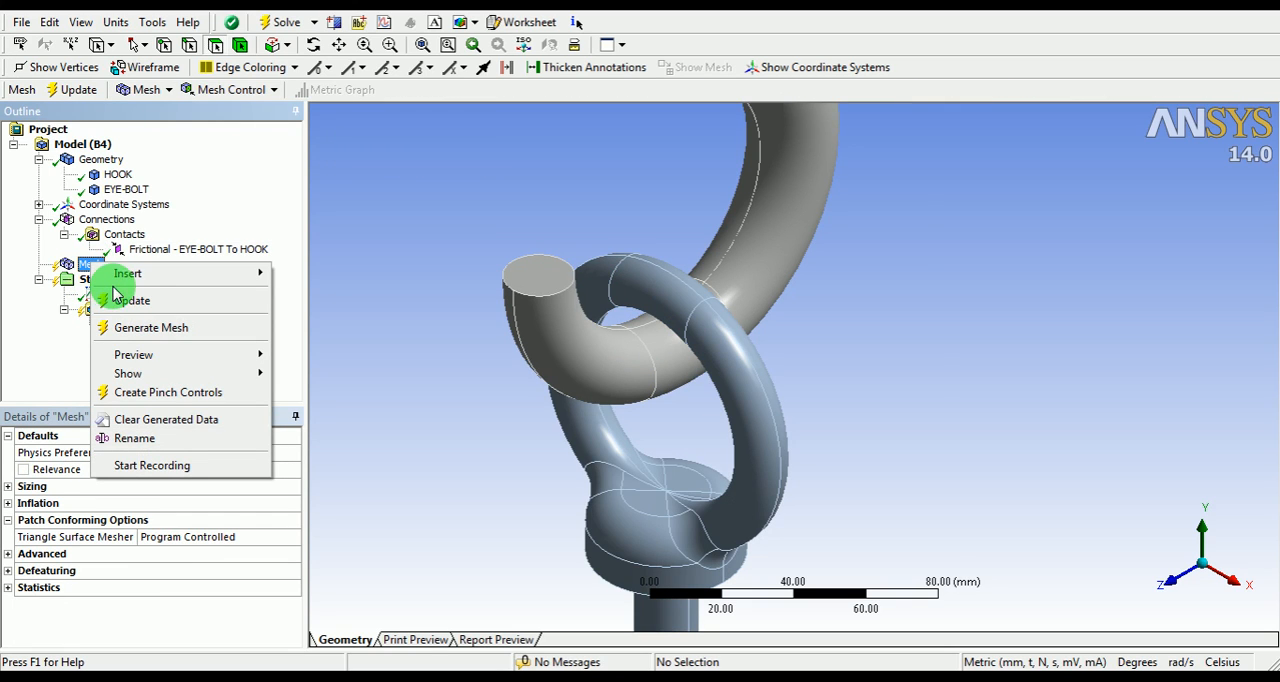
pyautogui.moveTo(143, 280)
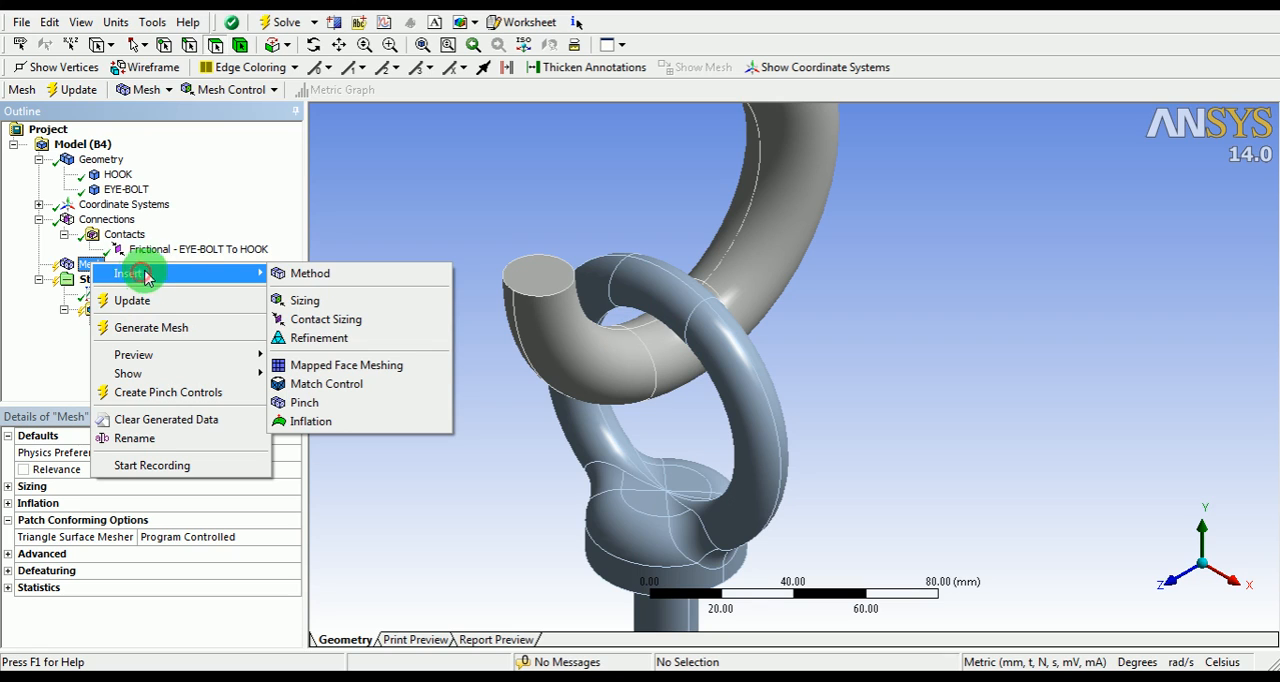
pyautogui.click(319, 338)
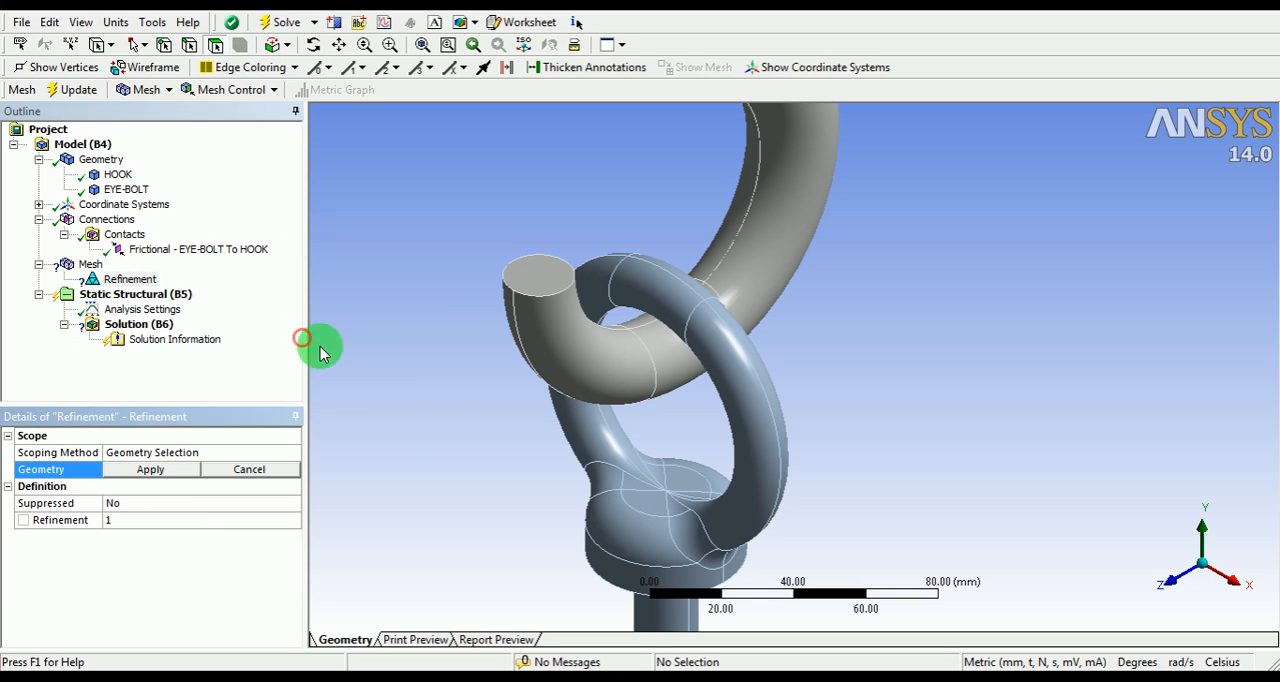
pyautogui.click(668, 350)
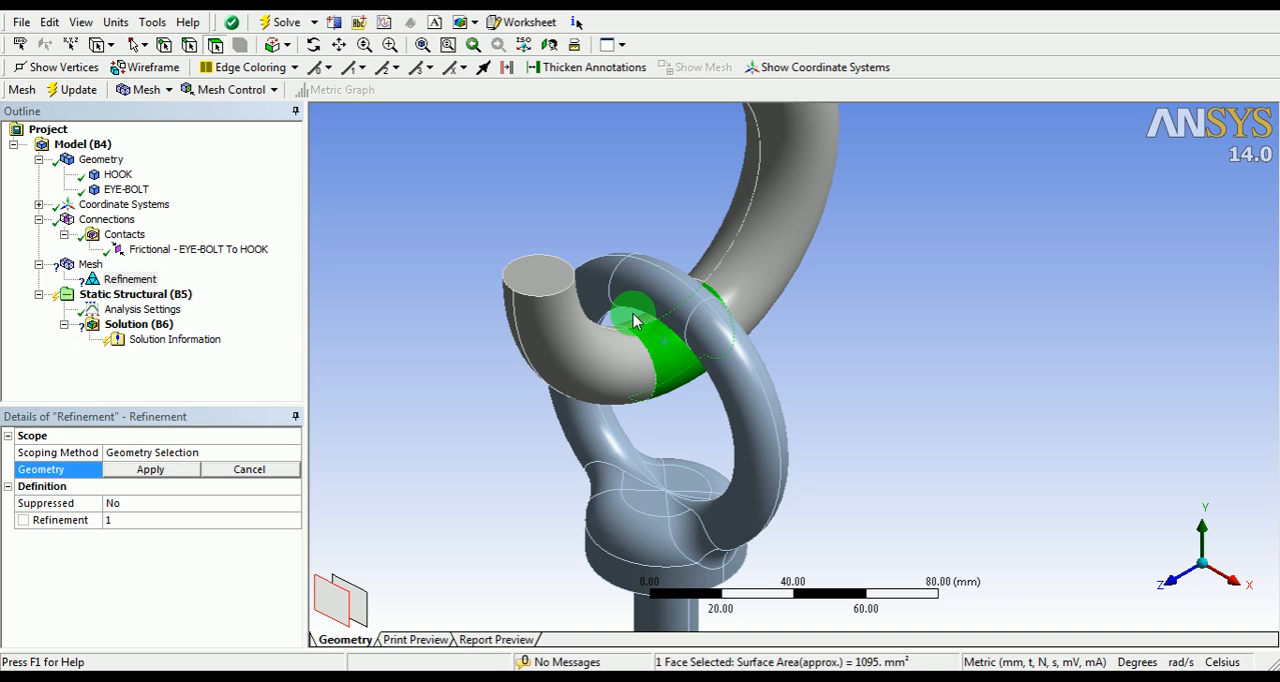
pyautogui.keyDown('ctrl'); pyautogui.click(640, 314); pyautogui.keyUp('ctrl')
pyautogui.keyDown('ctrl'); pyautogui.click(658, 274); pyautogui.keyUp('ctrl')
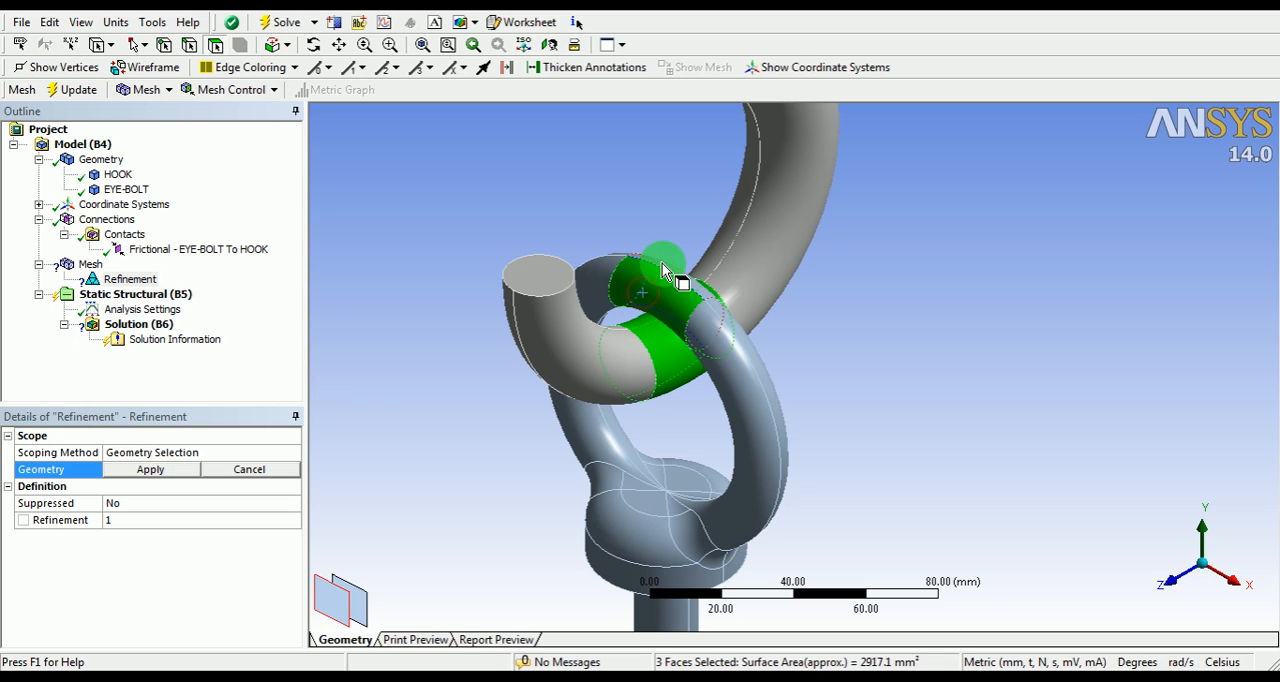
pyautogui.keyDown('ctrl'); pyautogui.click(662, 263); pyautogui.keyUp('ctrl')
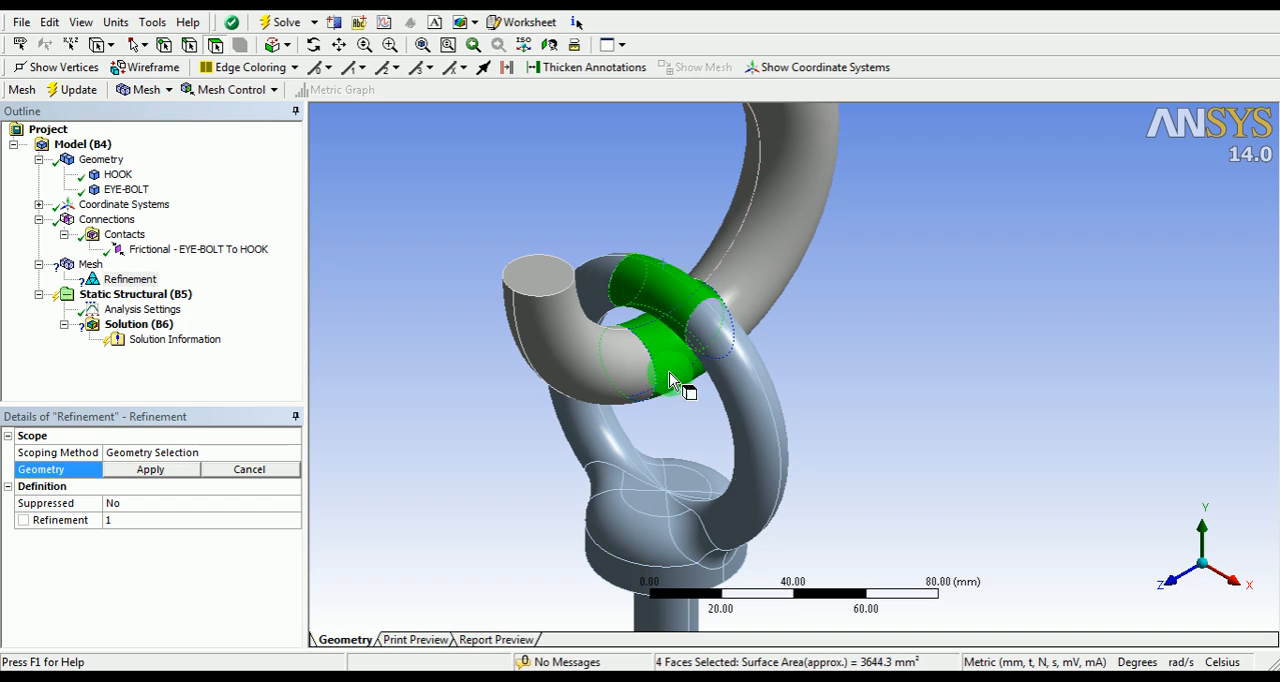
pyautogui.click(150, 472)
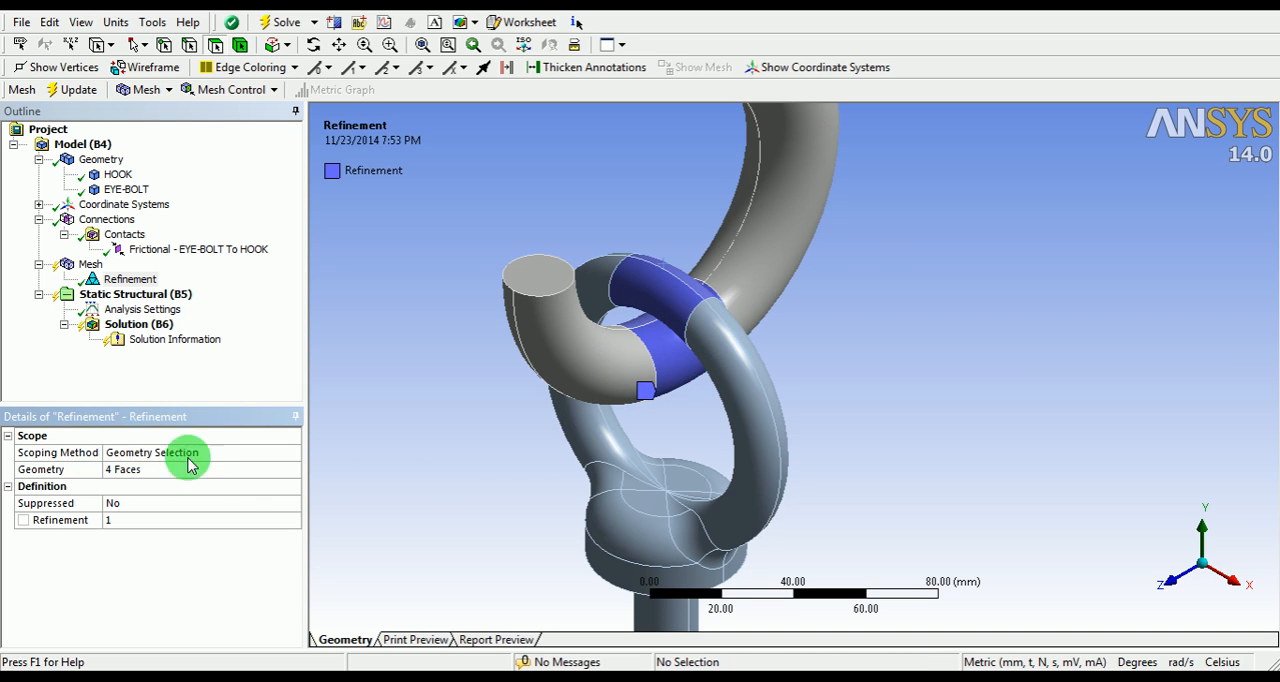
# Step: Set the global mesh element size to 3 mm in the mesh sizing settings
pyautogui.rightClick(90, 266)
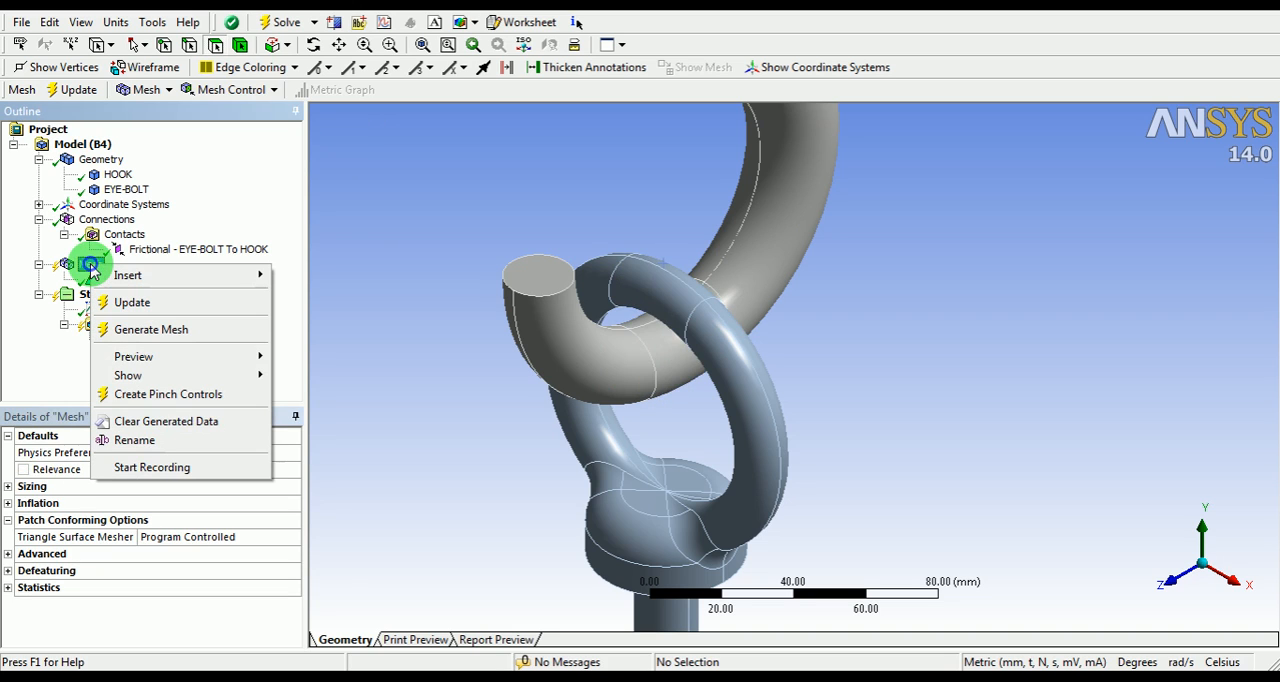
pyautogui.click(78, 268)
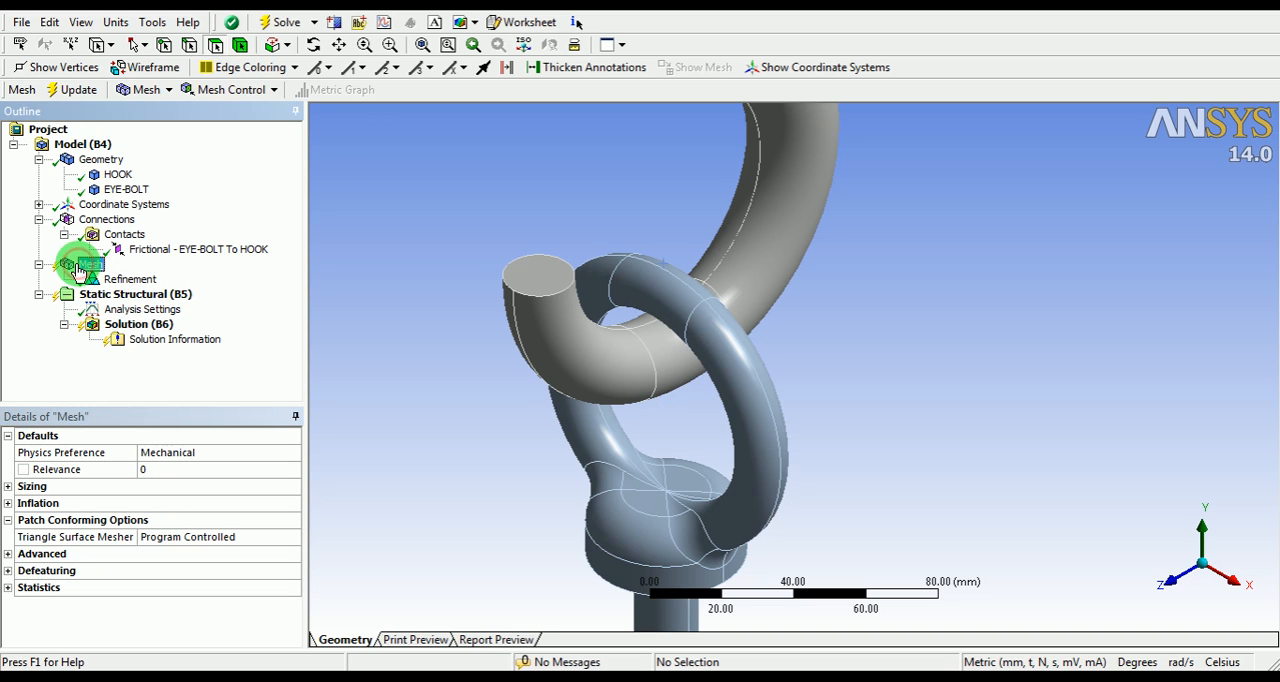
pyautogui.click(33, 488)
pyautogui.click(8, 486)
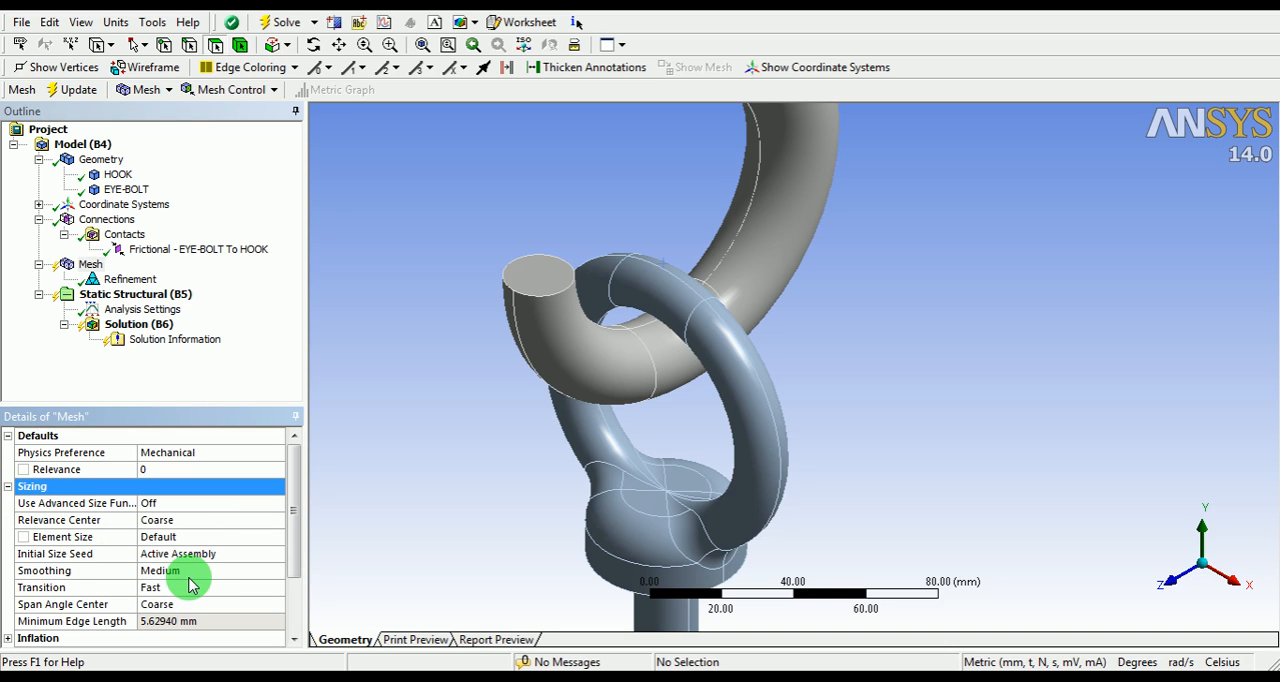
pyautogui.click(187, 538)
pyautogui.write('3')
pyautogui.press('Return')
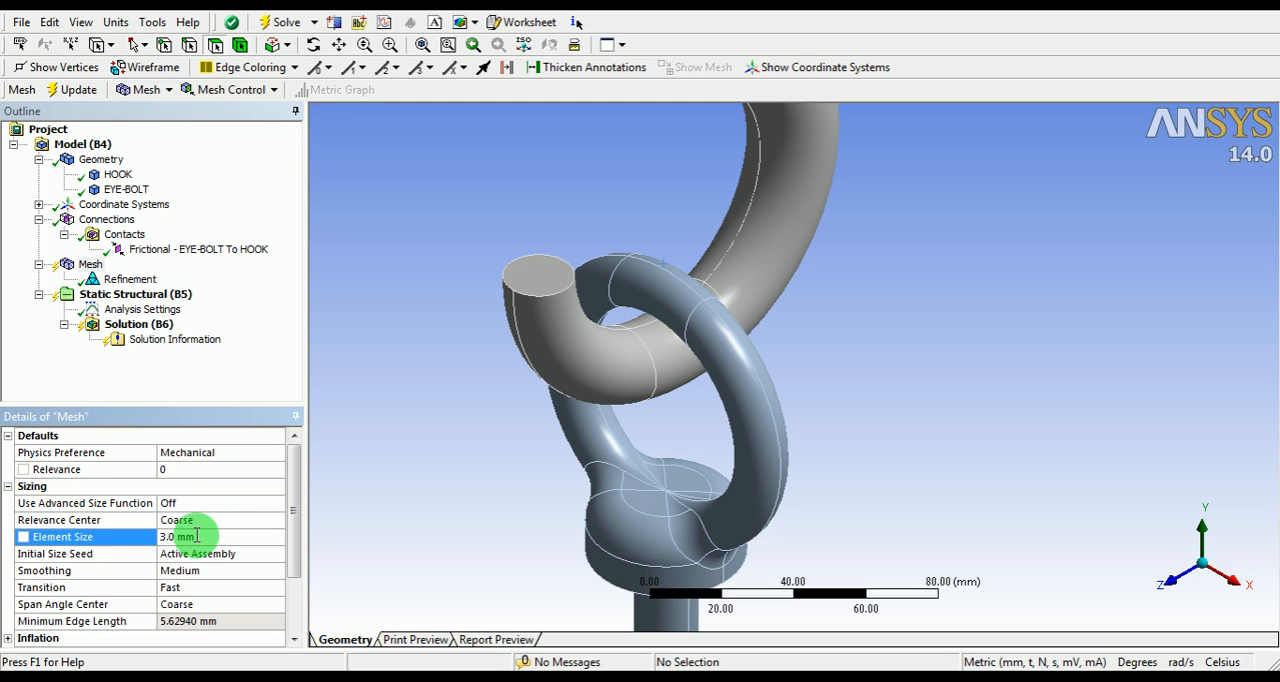
# Step: Update the mesh and inspect the refined elements around the contact area of the hook and eye bolt
pyautogui.rightClick(86, 266)
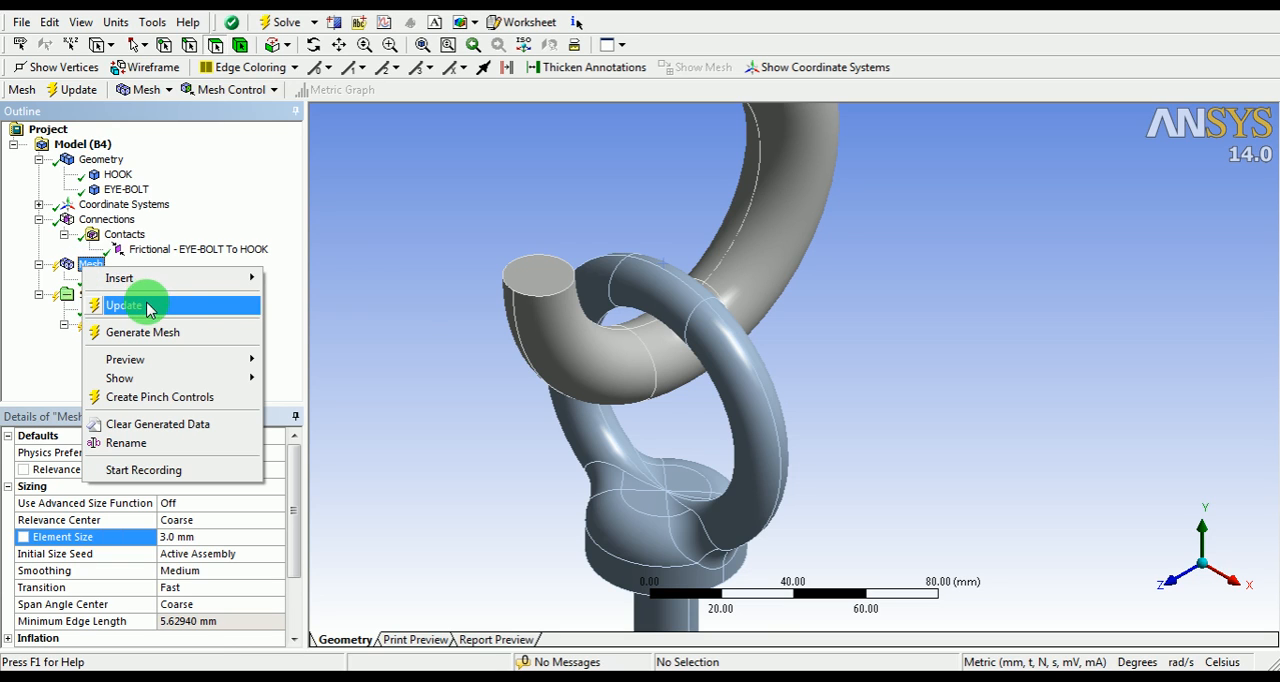
pyautogui.click(114, 306)
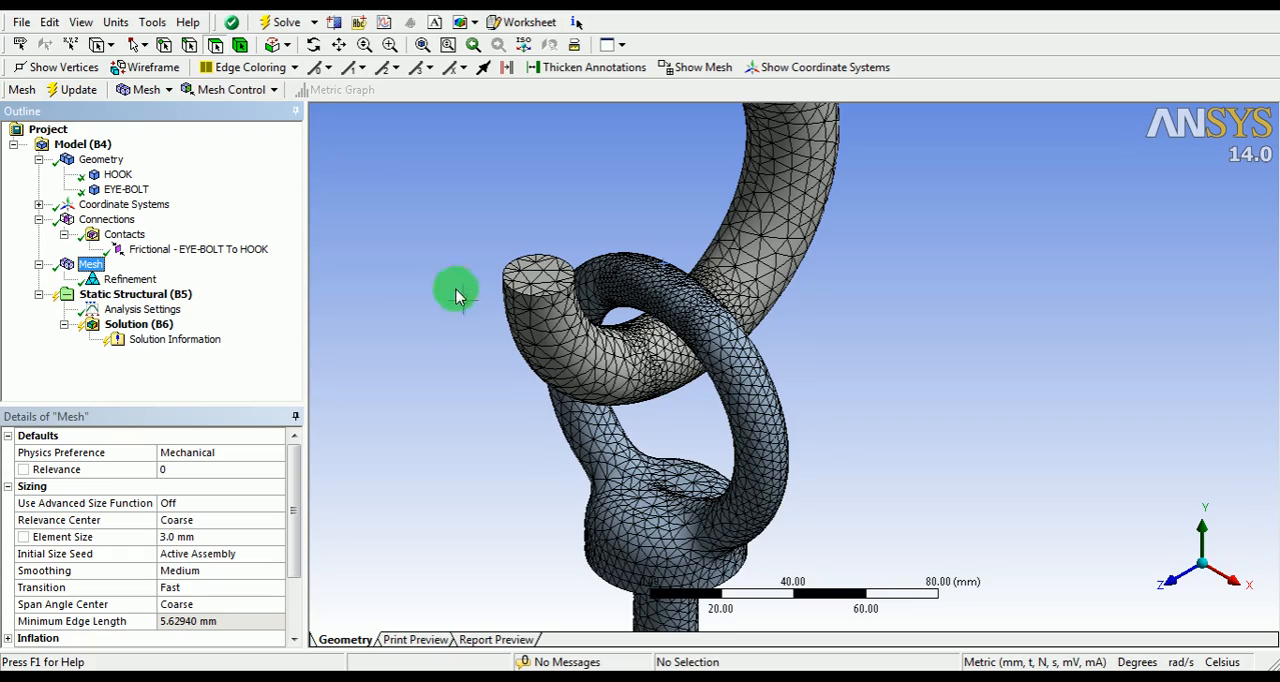
pyautogui.moveTo(749, 322); pyautogui.dragTo(668, 338, button='middle')
pyautogui.moveTo(666, 309); pyautogui.dragTo(648, 347, button='middle')
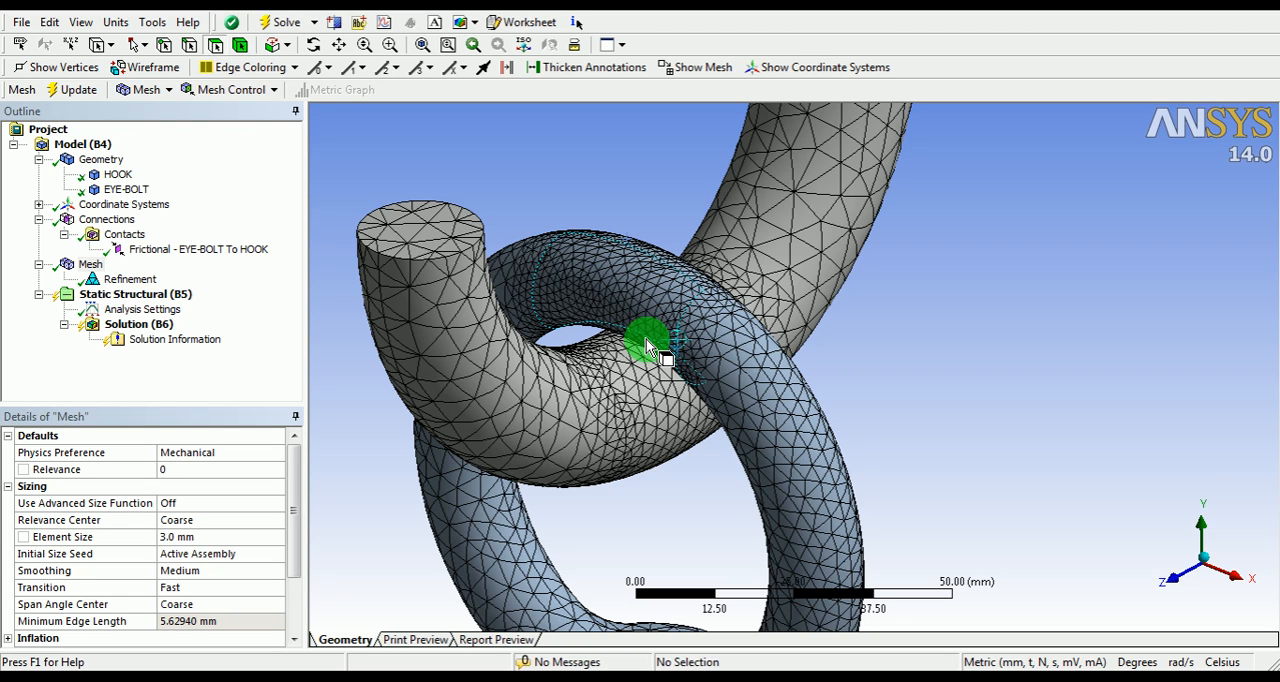
pyautogui.keyDown('shift'); pyautogui.moveTo(648, 279); pyautogui.dragTo(630, 408, button='middle'); pyautogui.keyUp('shift')
pyautogui.keyDown('shift'); pyautogui.moveTo(700, 280); pyautogui.dragTo(682, 326, button='middle'); pyautogui.keyUp('shift')
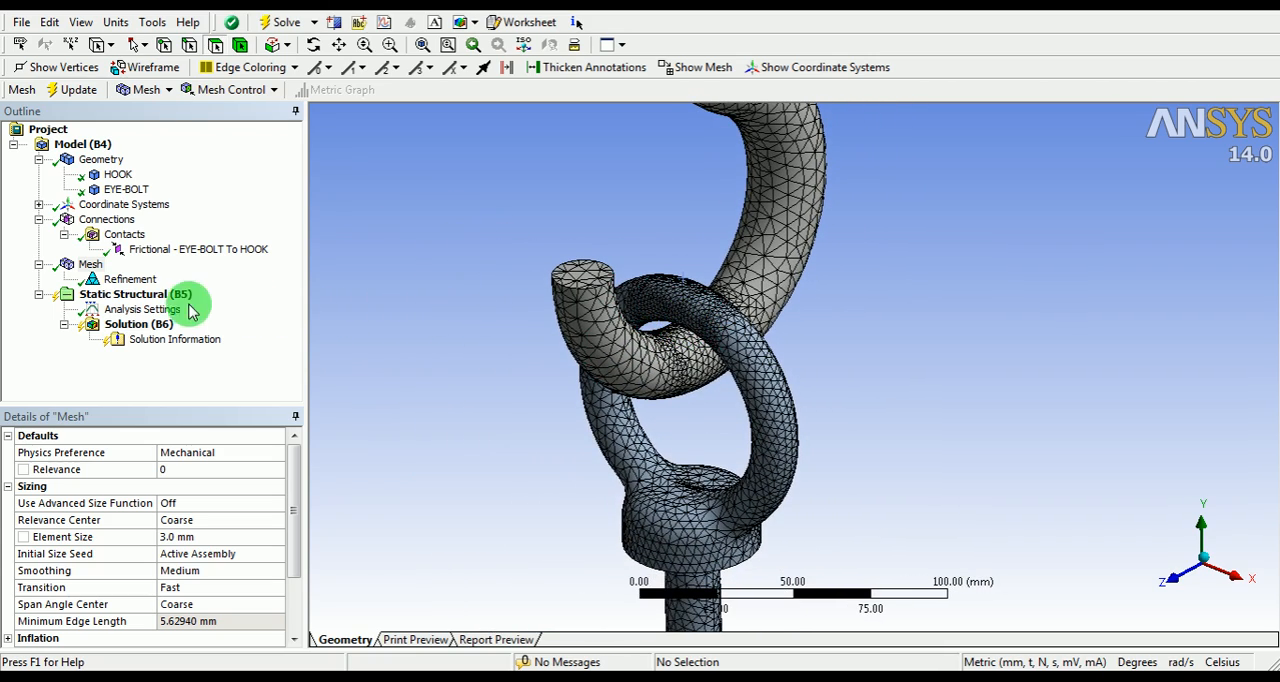
# Step: Turn on auto time stepping in the analysis settings of the static structural analysis
pyautogui.click(140, 310)
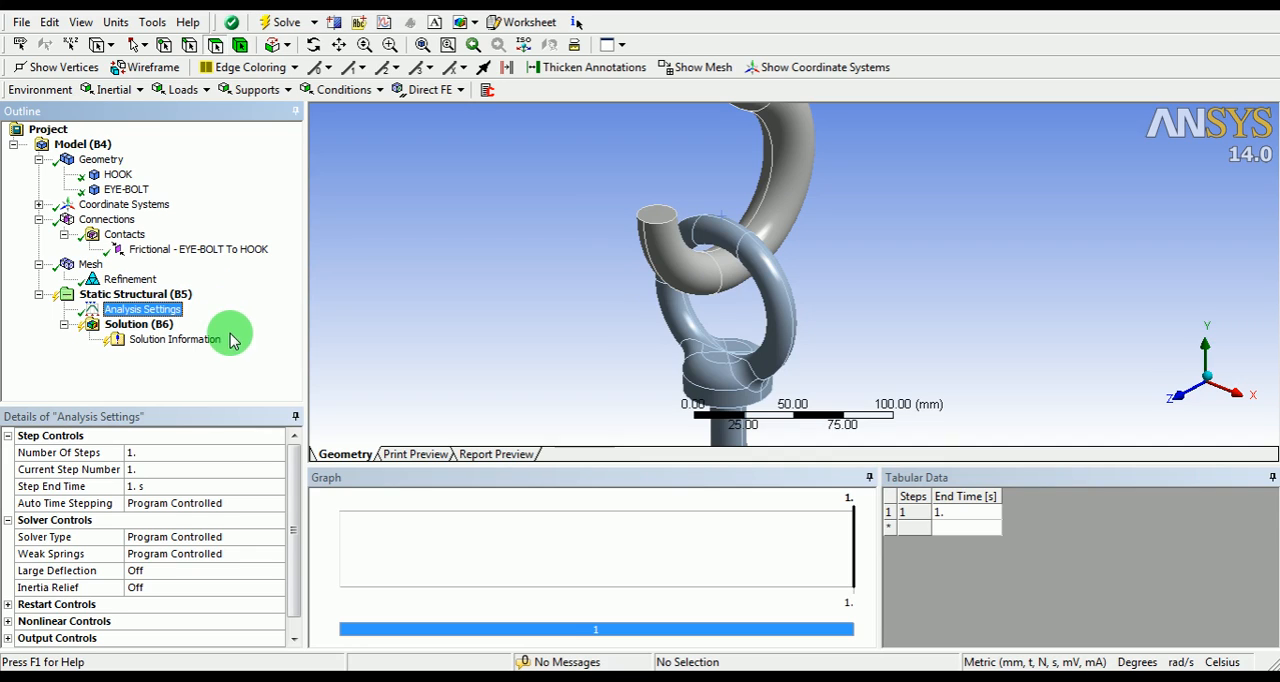
pyautogui.click(262, 505)
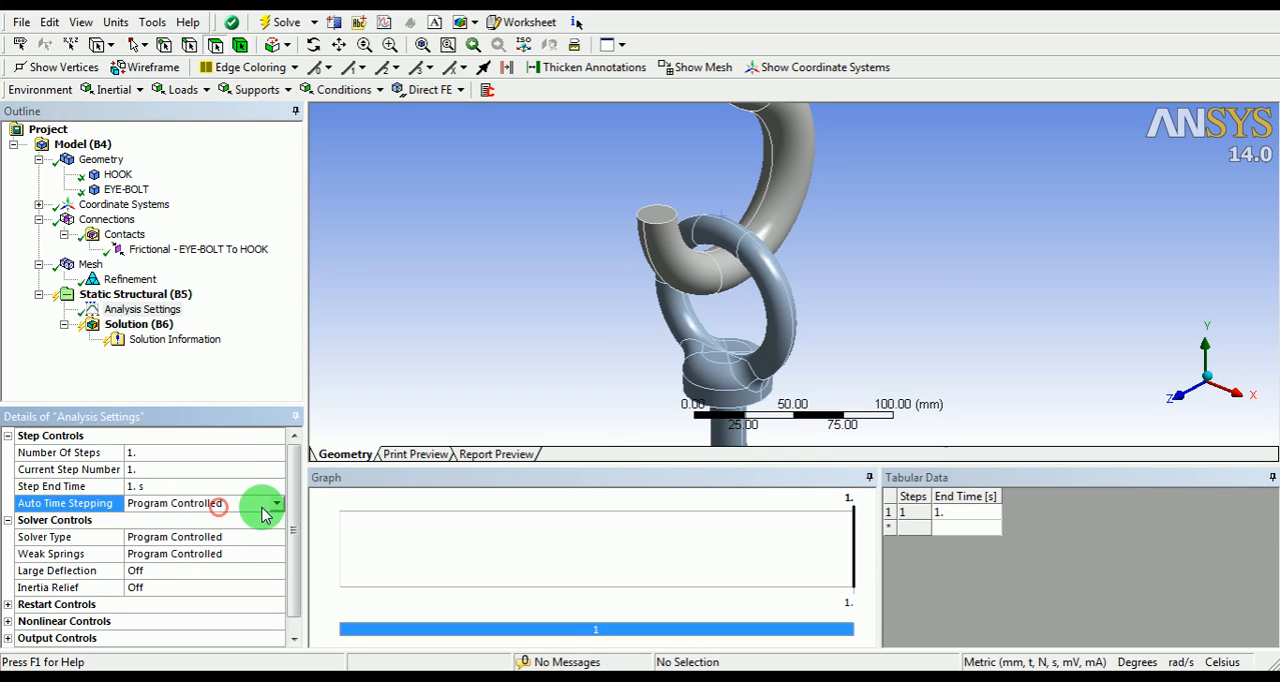
pyautogui.click(275, 503)
pyautogui.click(145, 530)
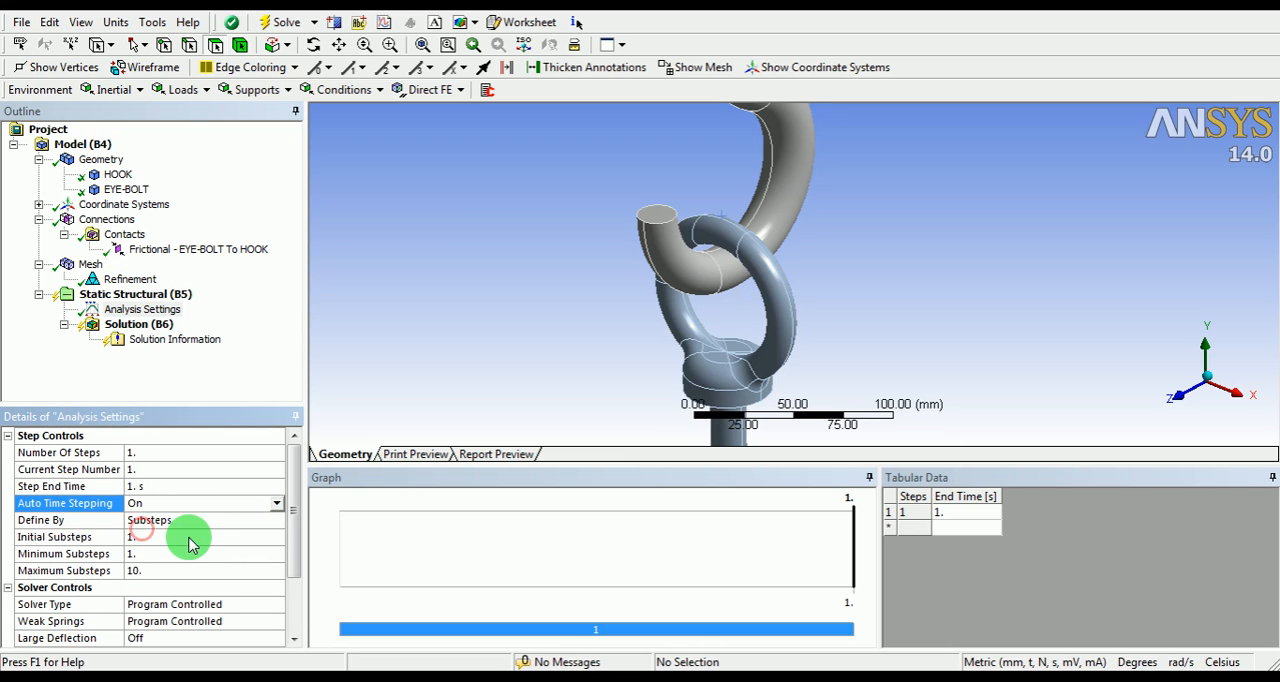
# Step: Set the initial substeps to 20, the minimum substeps to 10 and the maximum substeps to 50
pyautogui.click(152, 540)
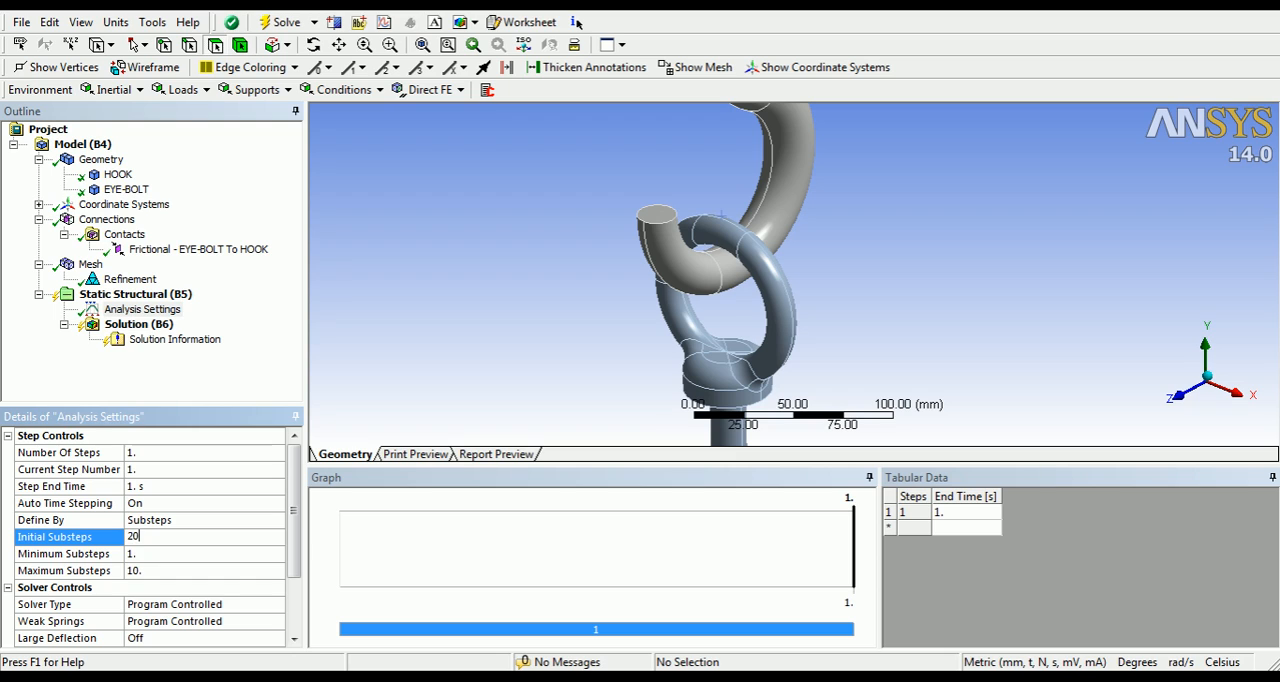
pyautogui.click(152, 538)
pyautogui.click(146, 553)
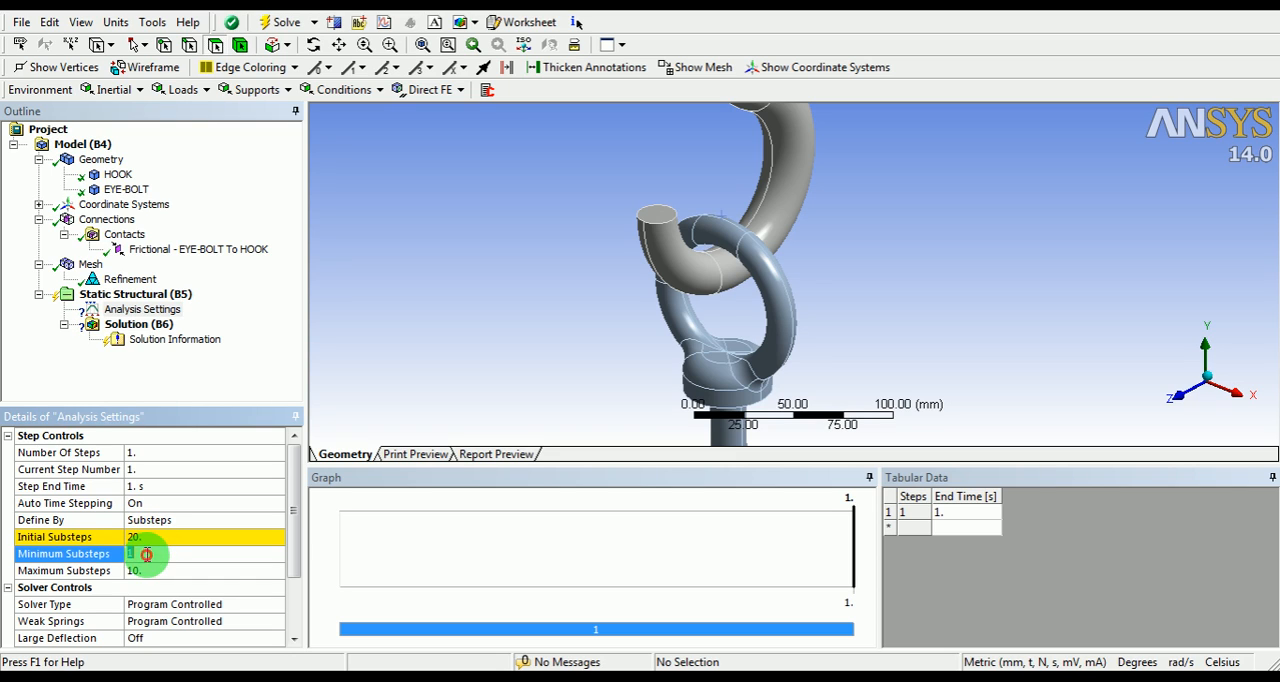
pyautogui.write('10')
pyautogui.click(147, 554)
pyautogui.click(147, 570)
pyautogui.write('50')
pyautogui.click(147, 570)
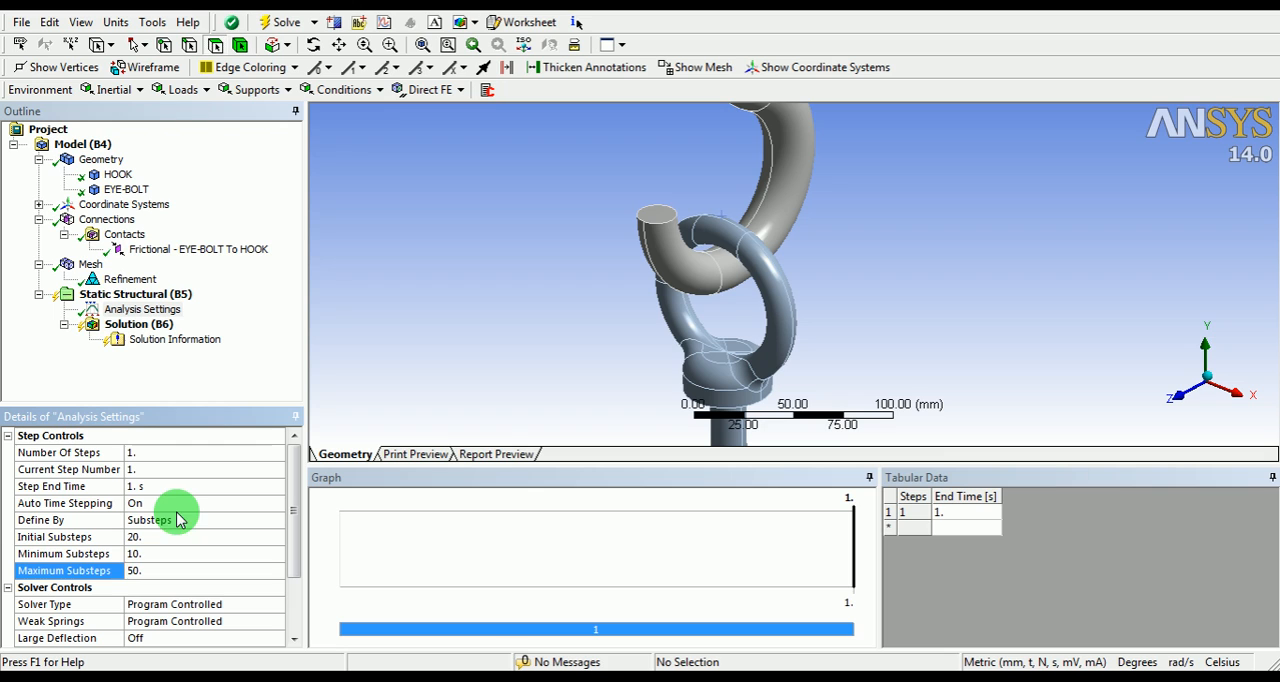
# Step: Examine the hook and eye bolt assembly from the hook's upper shank down to the eye bolt's lower end
pyautogui.moveTo(706, 209); pyautogui.dragTo(716, 258, button='middle')
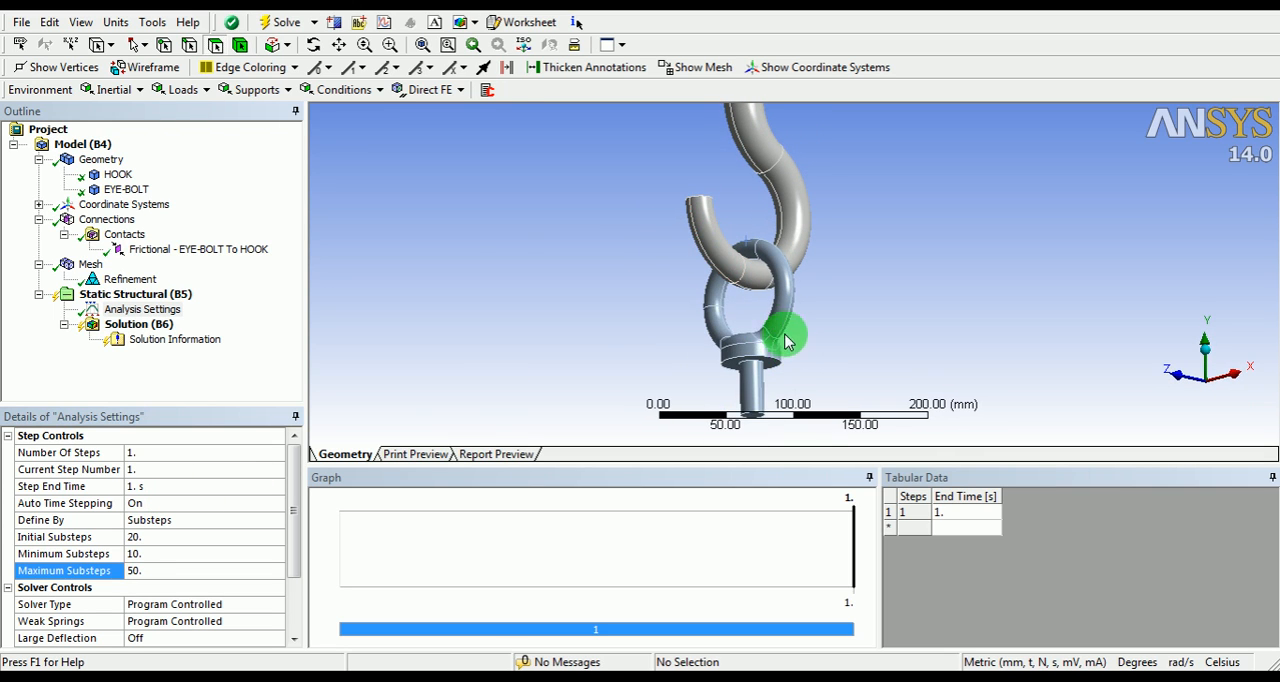
pyautogui.scroll(-2, 723, 349)
pyautogui.moveTo(723, 349); pyautogui.dragTo(723, 320, button='middle')
pyautogui.scroll(-2, 789, 256)
pyautogui.keyDown('ctrl'); pyautogui.moveTo(810, 249); pyautogui.dragTo(766, 332, button='middle'); pyautogui.keyUp('ctrl')
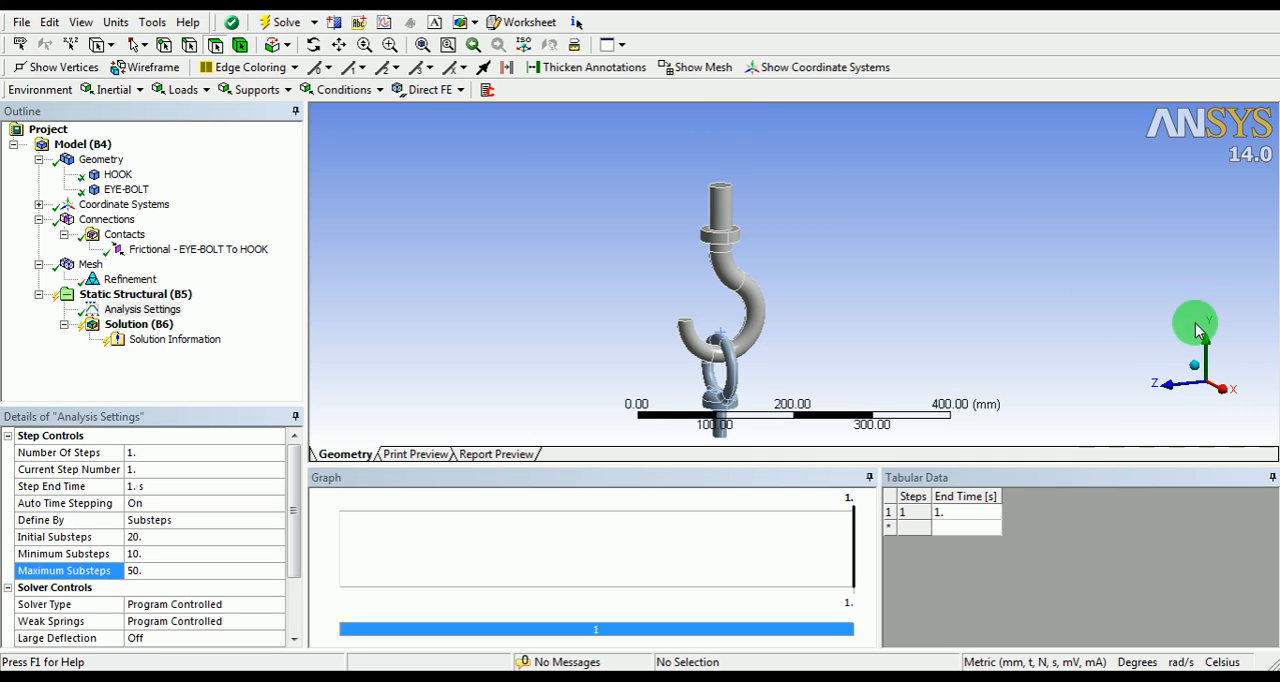
pyautogui.scroll(2, 784, 232)
pyautogui.scroll(1, 784, 232)
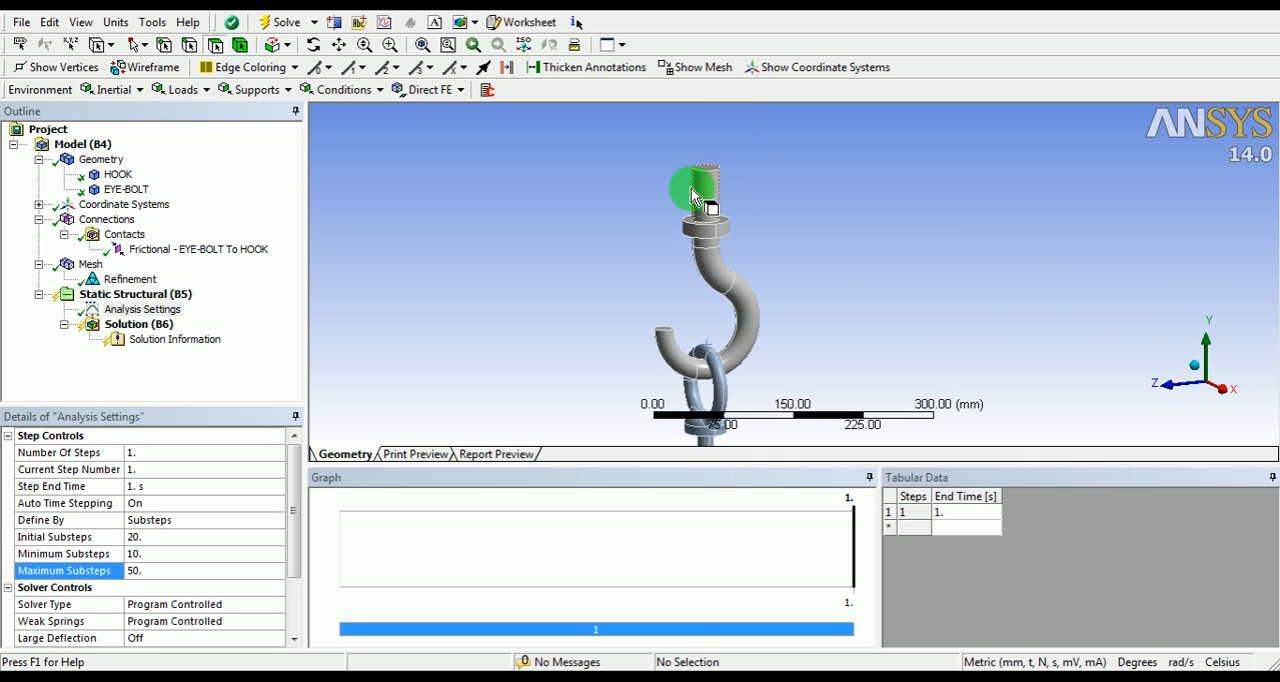
pyautogui.moveTo(712, 347); pyautogui.dragTo(709, 243)
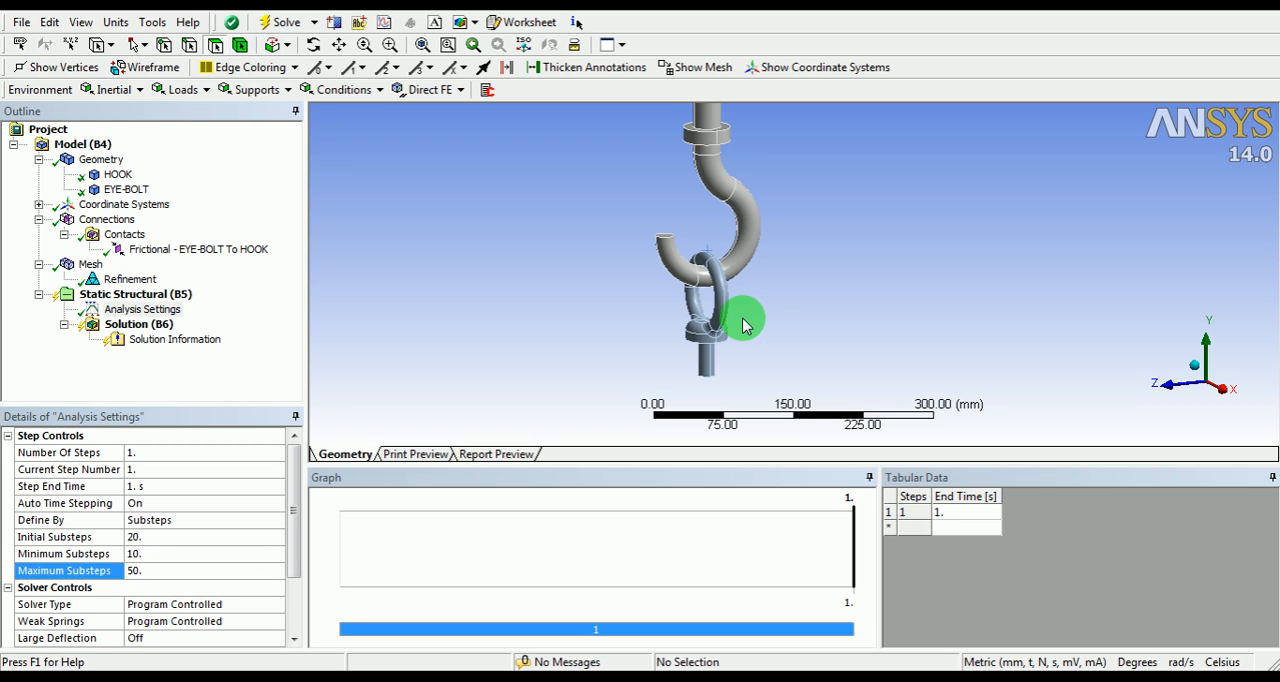
pyautogui.moveTo(800, 152); pyautogui.dragTo(794, 200)
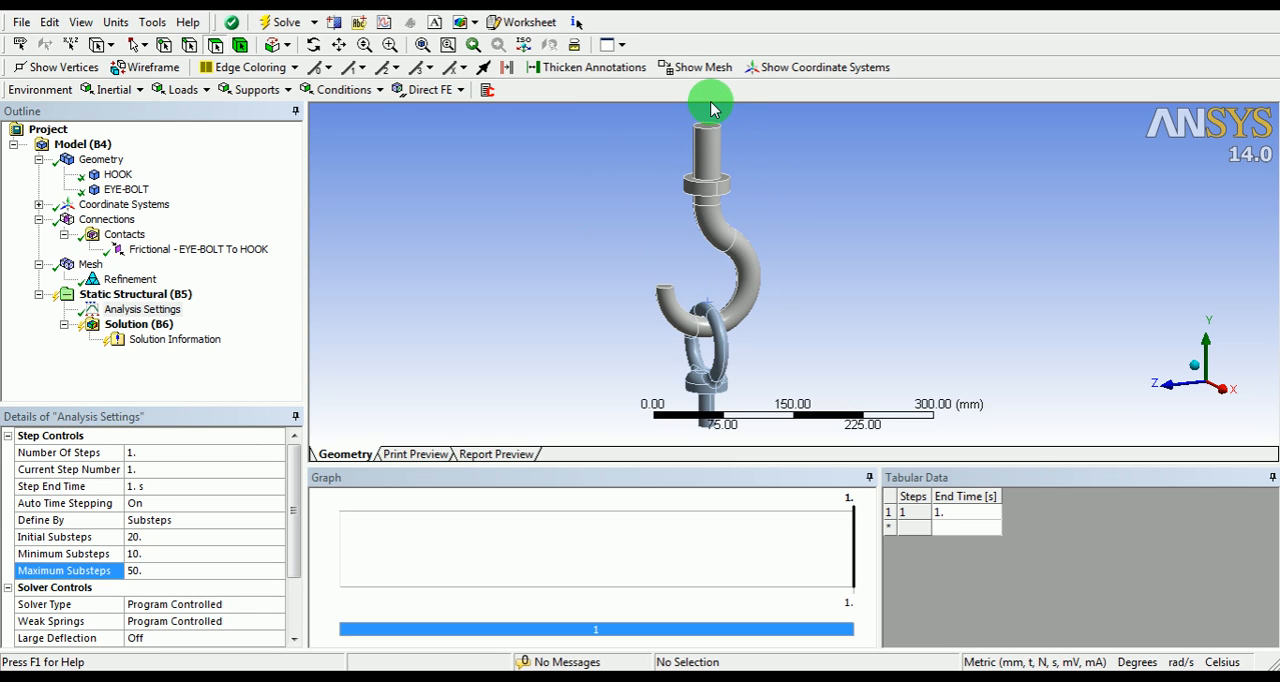
pyautogui.scroll(3, 718, 125)
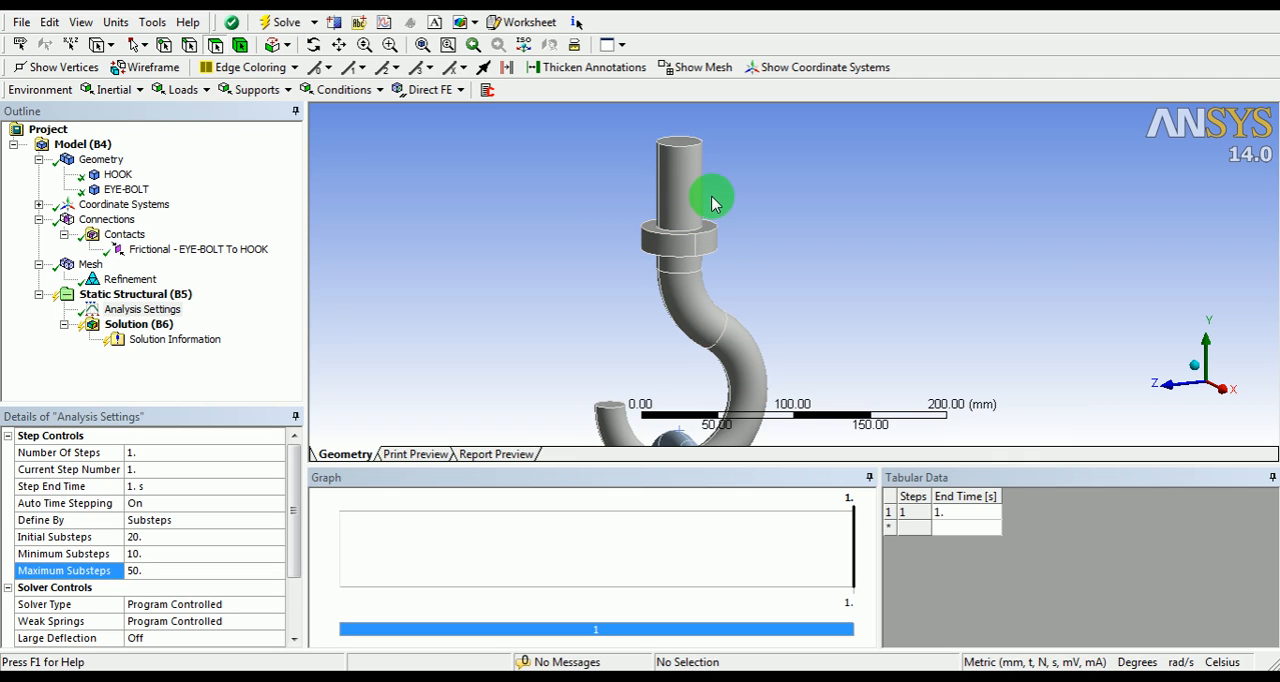
pyautogui.scroll(-2, 716, 210)
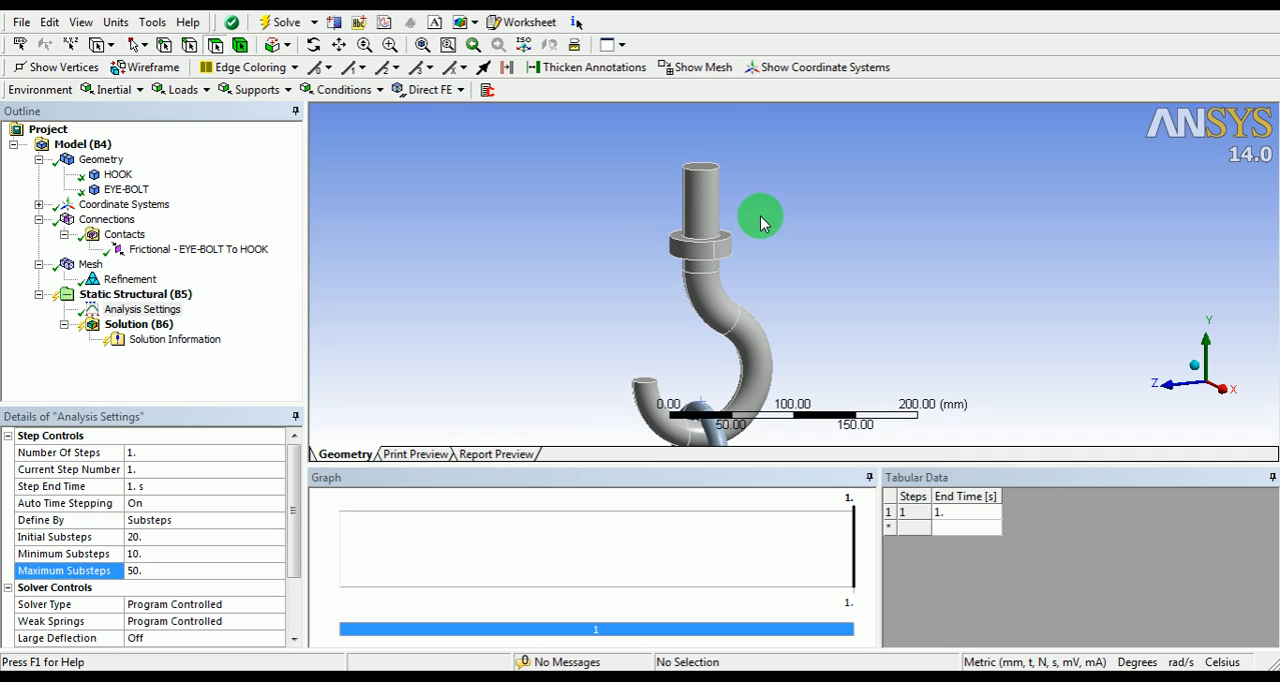
pyautogui.keyDown('ctrl'); pyautogui.moveTo(580, 295); pyautogui.dragTo(563, 241, button='middle'); pyautogui.keyUp('ctrl')
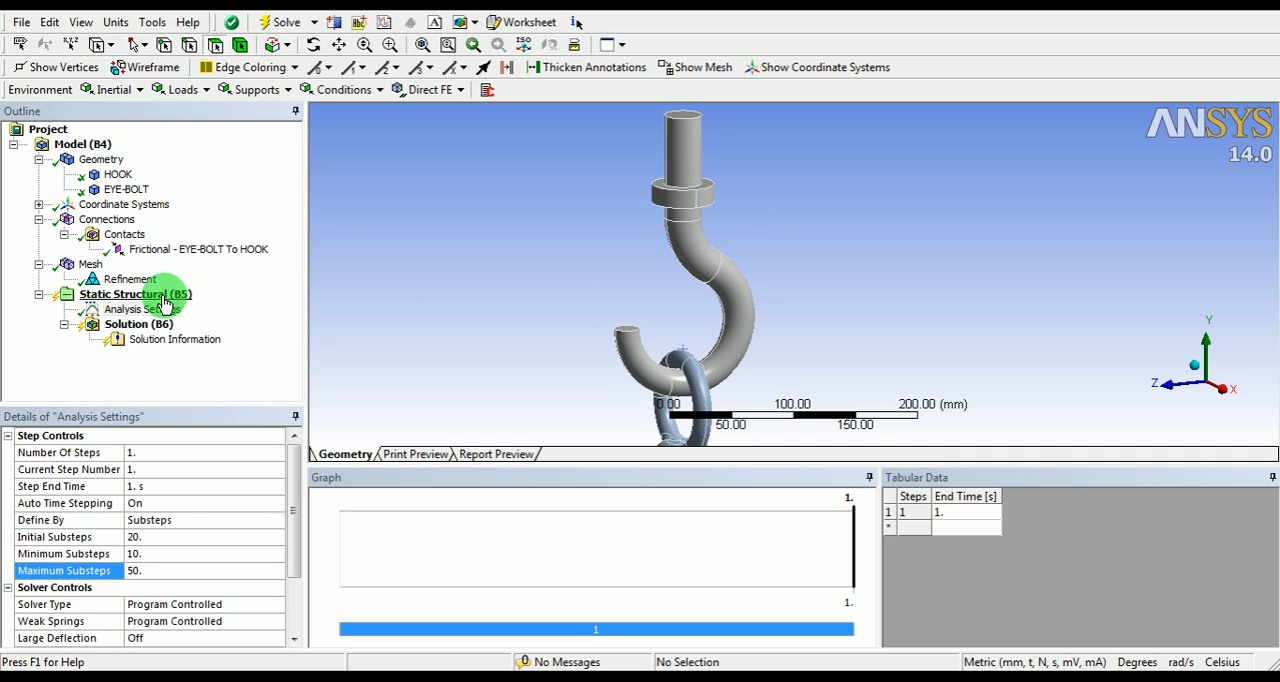
# Step: Add a fixed support to the static structural analysis, scoped to the bottom end face of the eye bolt's shank
pyautogui.click(163, 297)
pyautogui.rightClick(163, 297)
pyautogui.moveTo(172, 308)
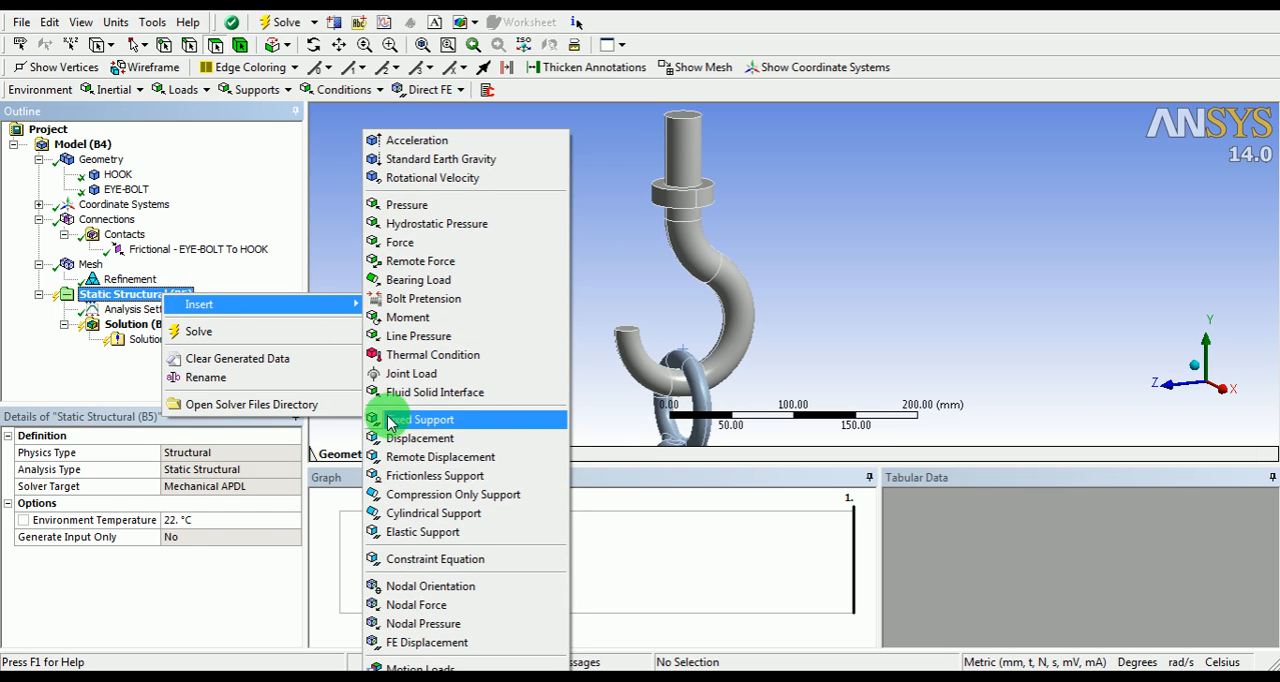
pyautogui.click(466, 424)
pyautogui.scroll(-1, 667, 283)
pyautogui.keyDown('ctrl'); pyautogui.moveTo(700, 343); pyautogui.dragTo(672, 224, button='middle'); pyautogui.keyUp('ctrl')
pyautogui.moveTo(666, 310); pyautogui.dragTo(643, 279, button='middle')
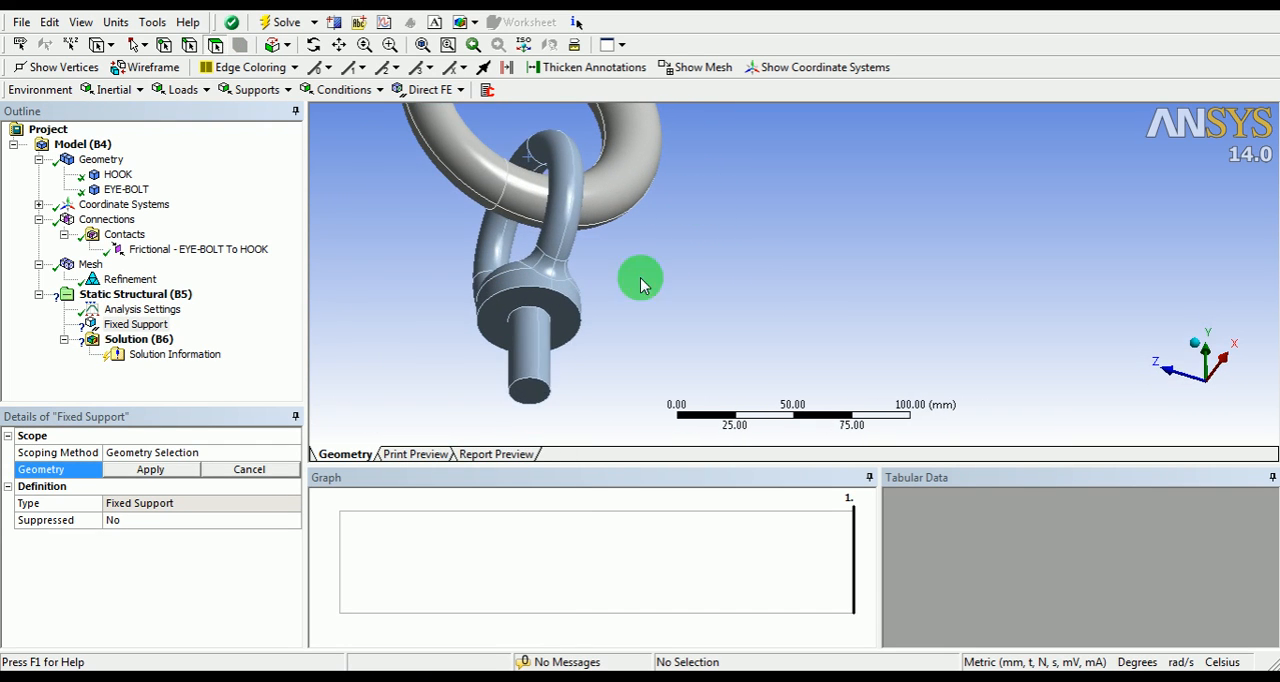
pyautogui.click(526, 389)
pyautogui.keyDown('shift'); pyautogui.moveTo(651, 202); pyautogui.dragTo(625, 325, button='middle'); pyautogui.keyUp('shift')
pyautogui.moveTo(648, 226); pyautogui.dragTo(645, 289, button='middle')
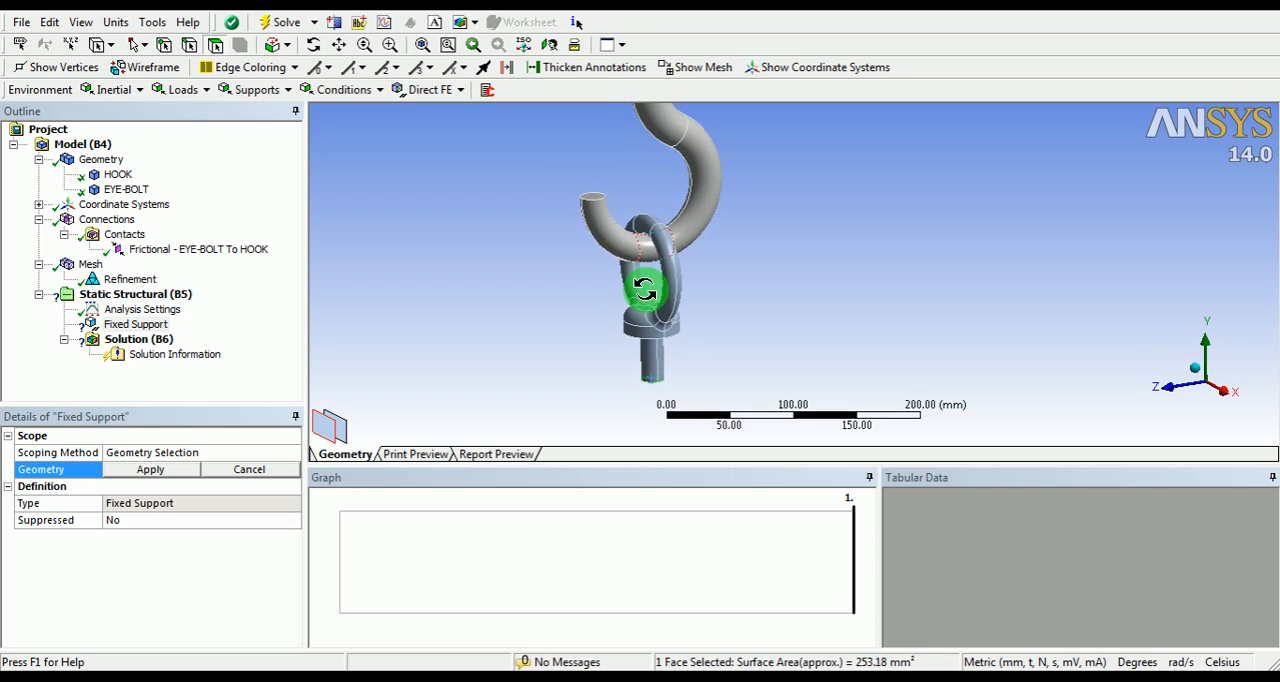
pyautogui.click(150, 469)
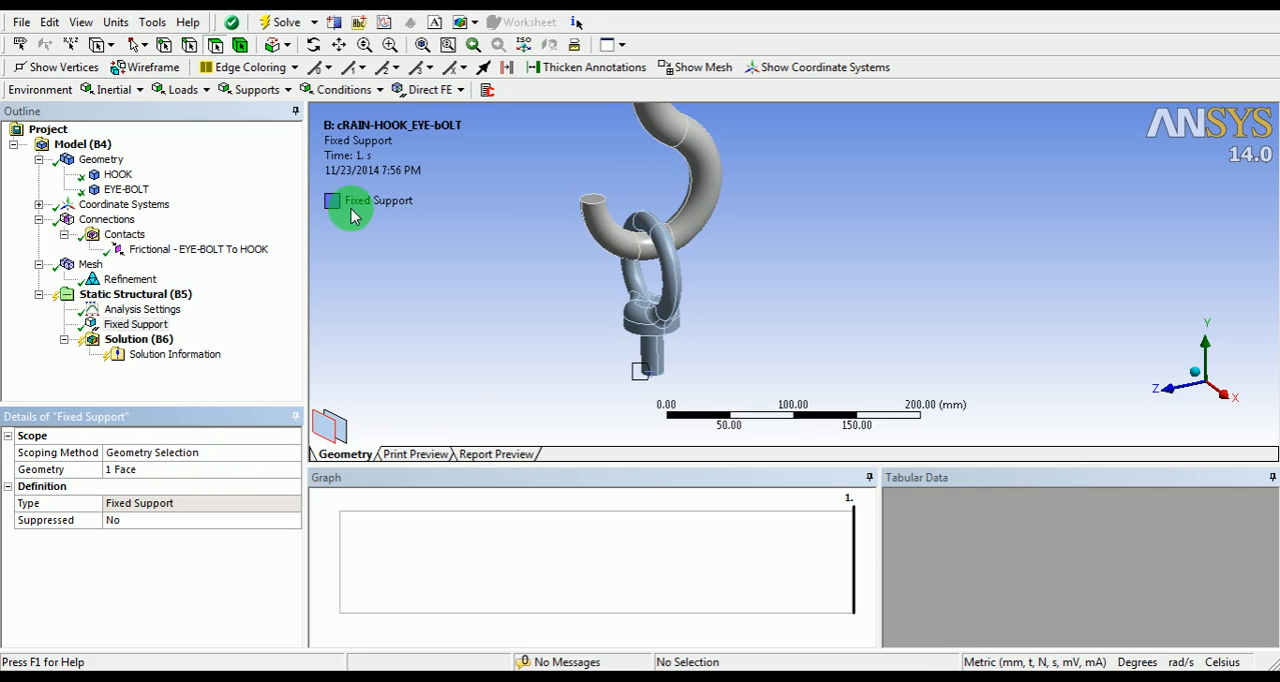
# Step: Add a force load scoped to the top end face of the hook's shank
pyautogui.keyDown('shift'); pyautogui.moveTo(668, 309); pyautogui.dragTo(580, 140, button='middle'); pyautogui.keyUp('shift')
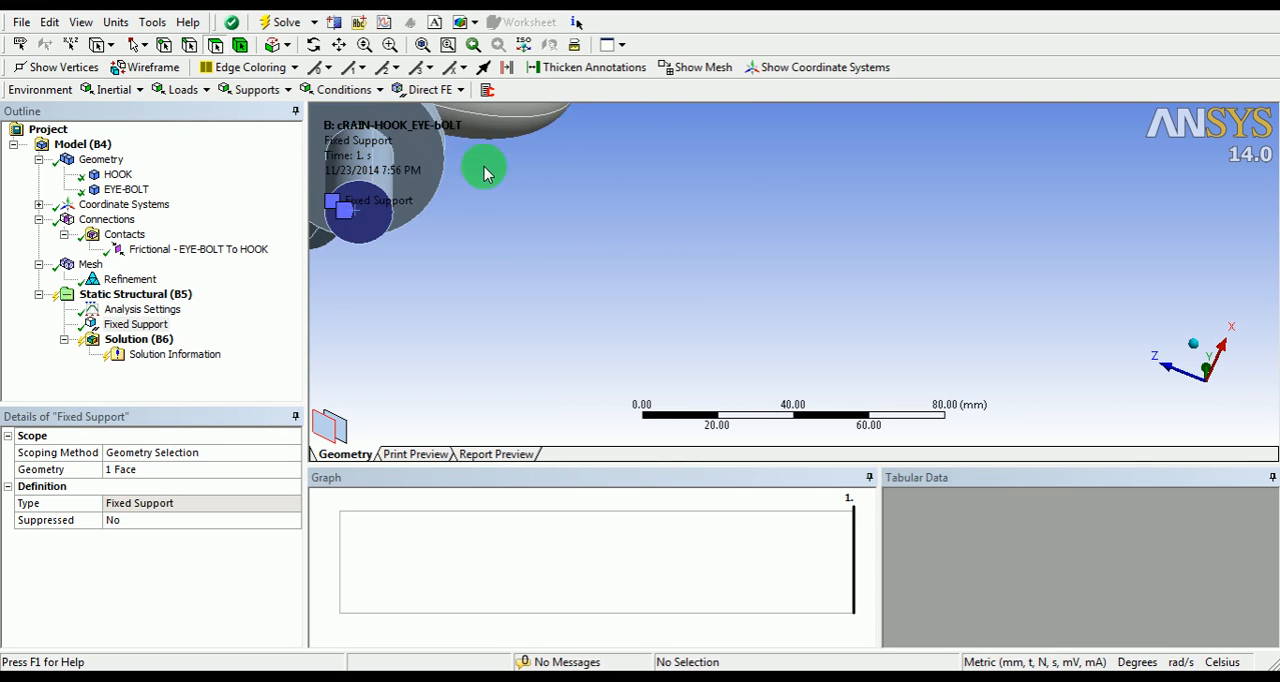
pyautogui.keyDown('ctrl'); pyautogui.moveTo(486, 171); pyautogui.dragTo(712, 232, button='middle'); pyautogui.keyUp('ctrl')
pyautogui.keyDown('shift'); pyautogui.moveTo(677, 269); pyautogui.dragTo(722, 370, button='middle'); pyautogui.keyUp('shift')
pyautogui.keyDown('ctrl'); pyautogui.moveTo(778, 160); pyautogui.dragTo(706, 261, button='middle'); pyautogui.keyUp('ctrl')
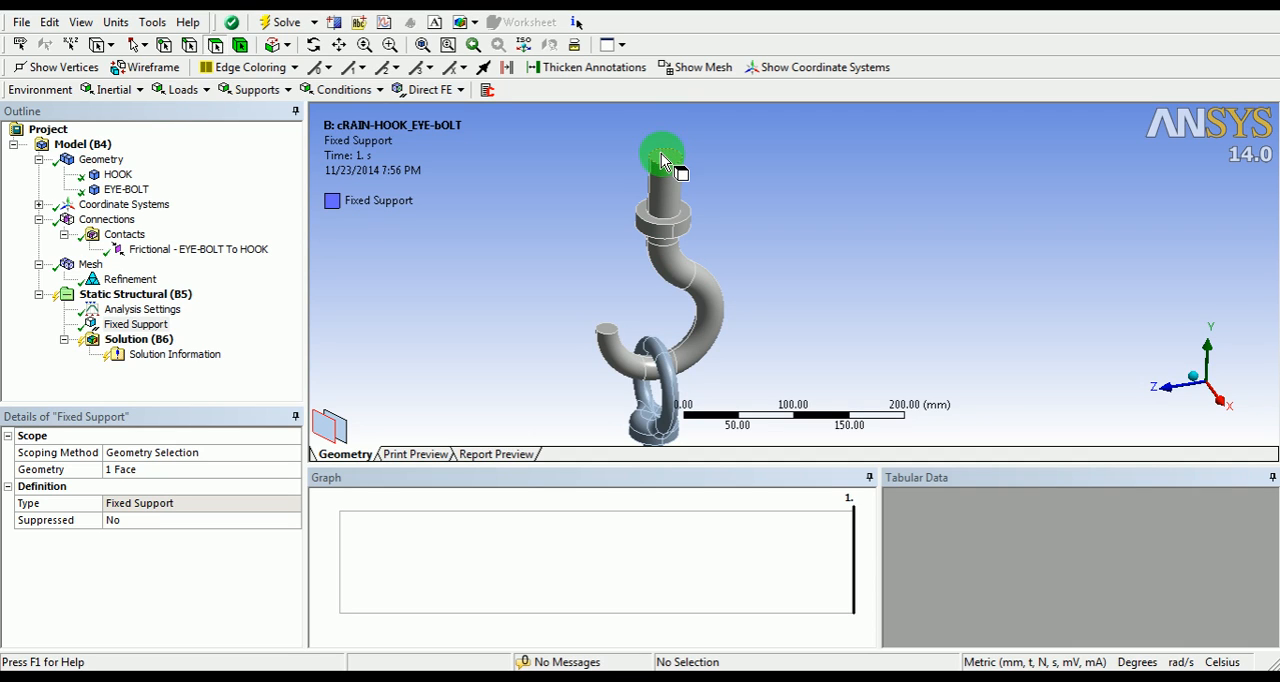
pyautogui.rightClick(116, 298)
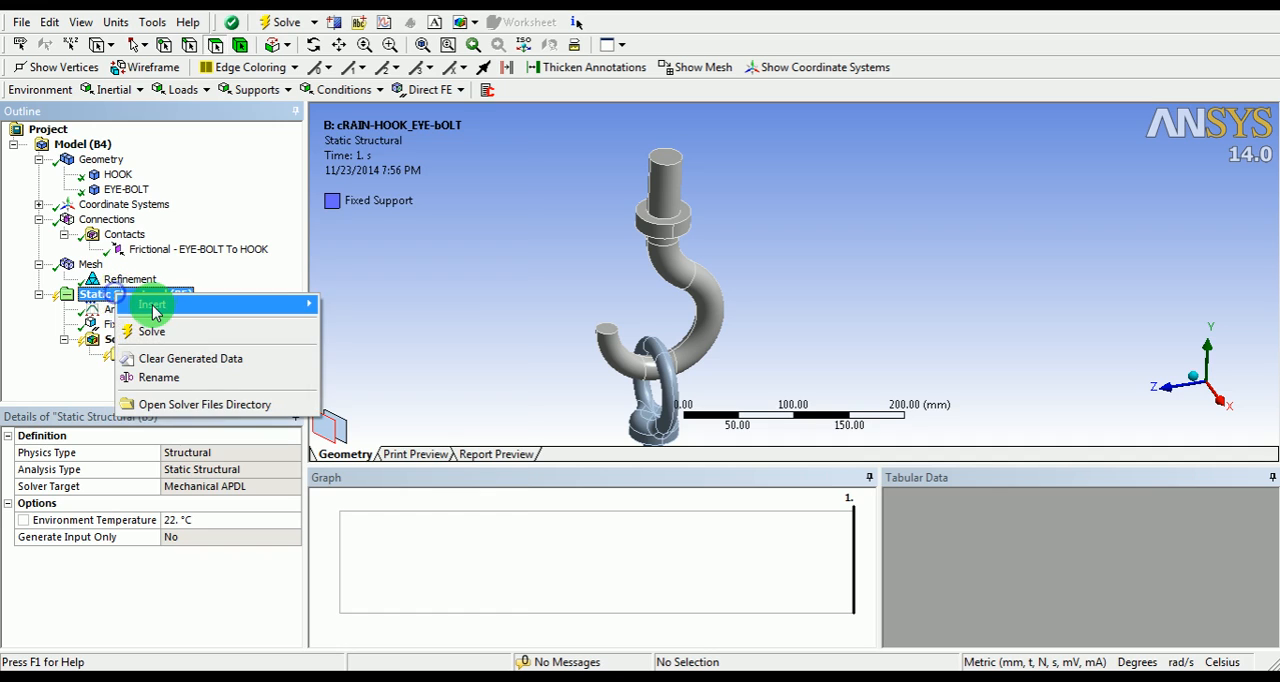
pyautogui.moveTo(132, 304)
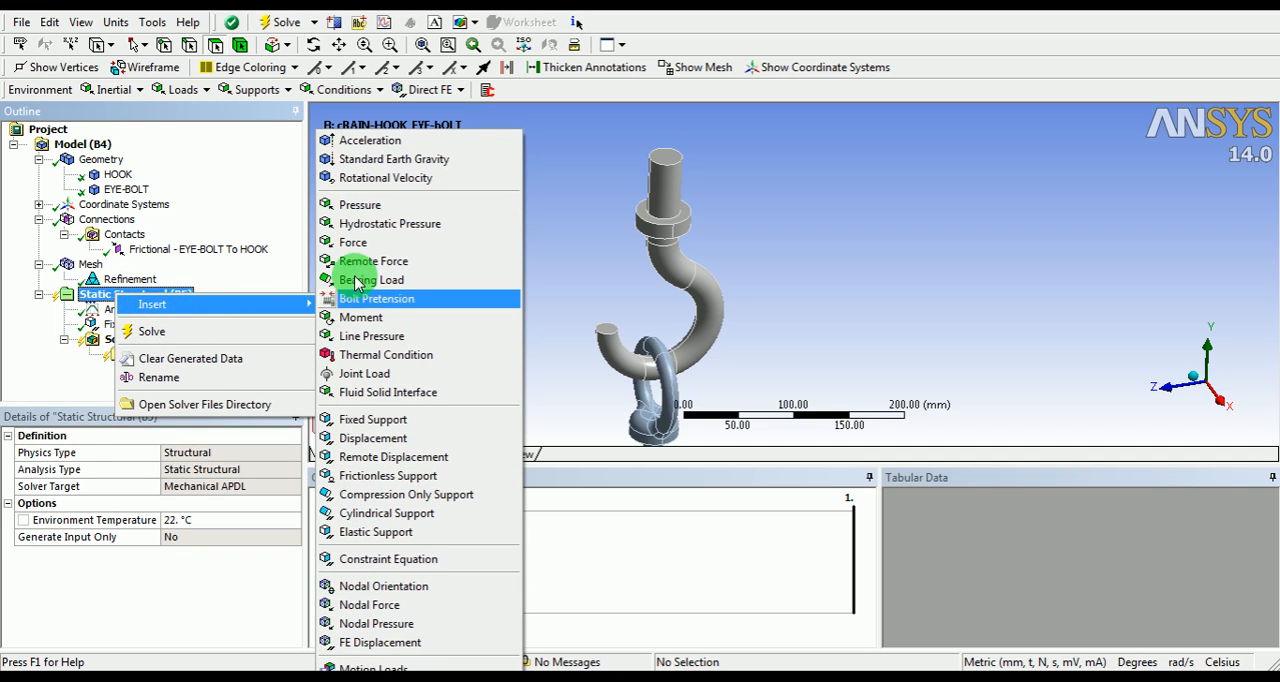
pyautogui.click(362, 242)
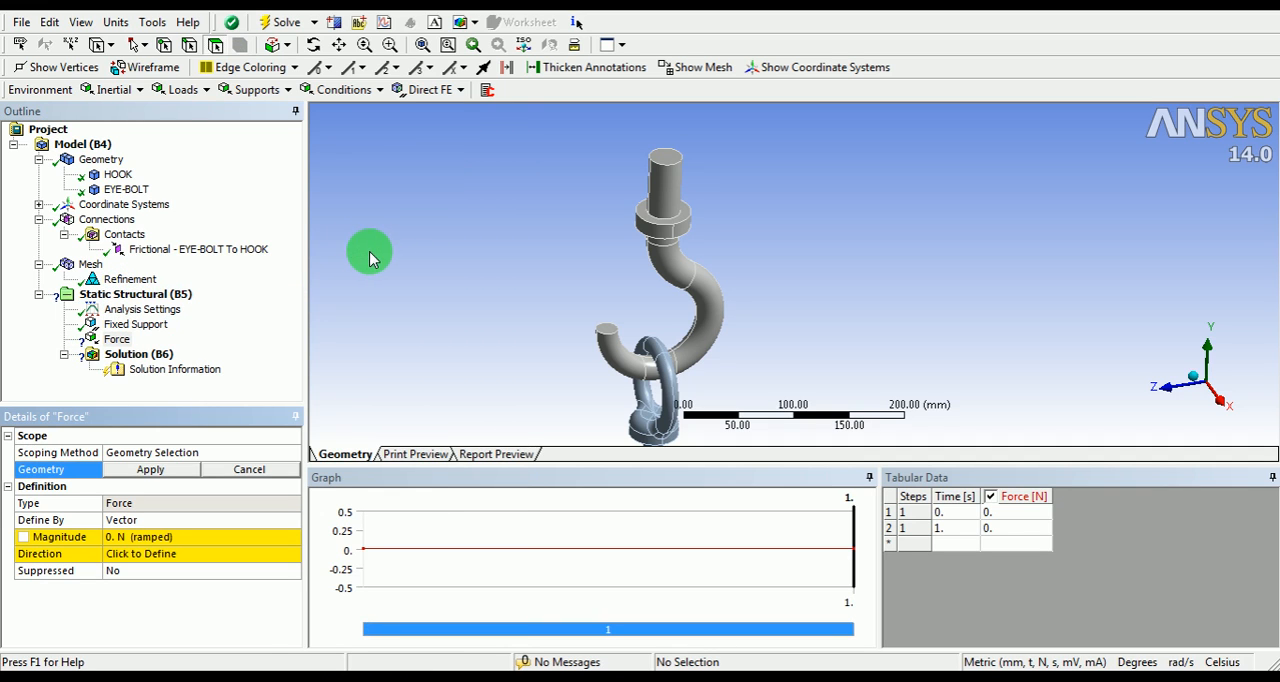
pyautogui.click(668, 152)
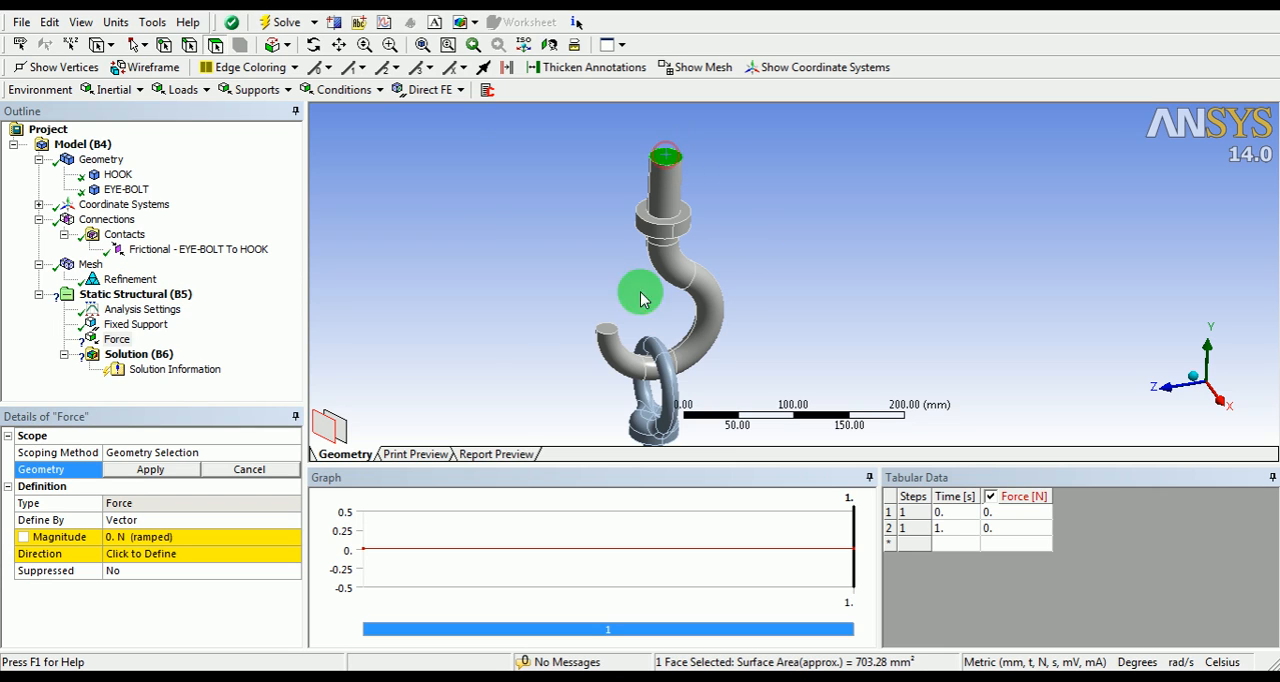
pyautogui.click(150, 469)
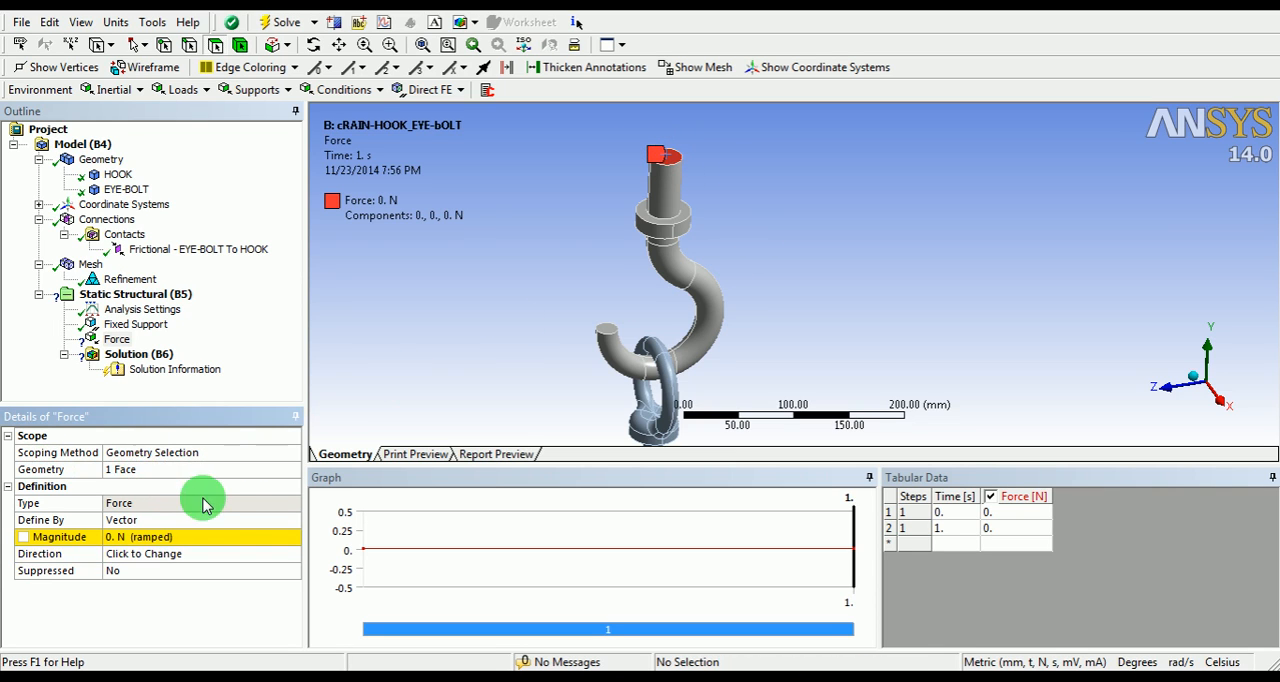
# Step: Define the force by components and set its Y component to 1000 N
pyautogui.click(255, 519)
pyautogui.click(292, 521)
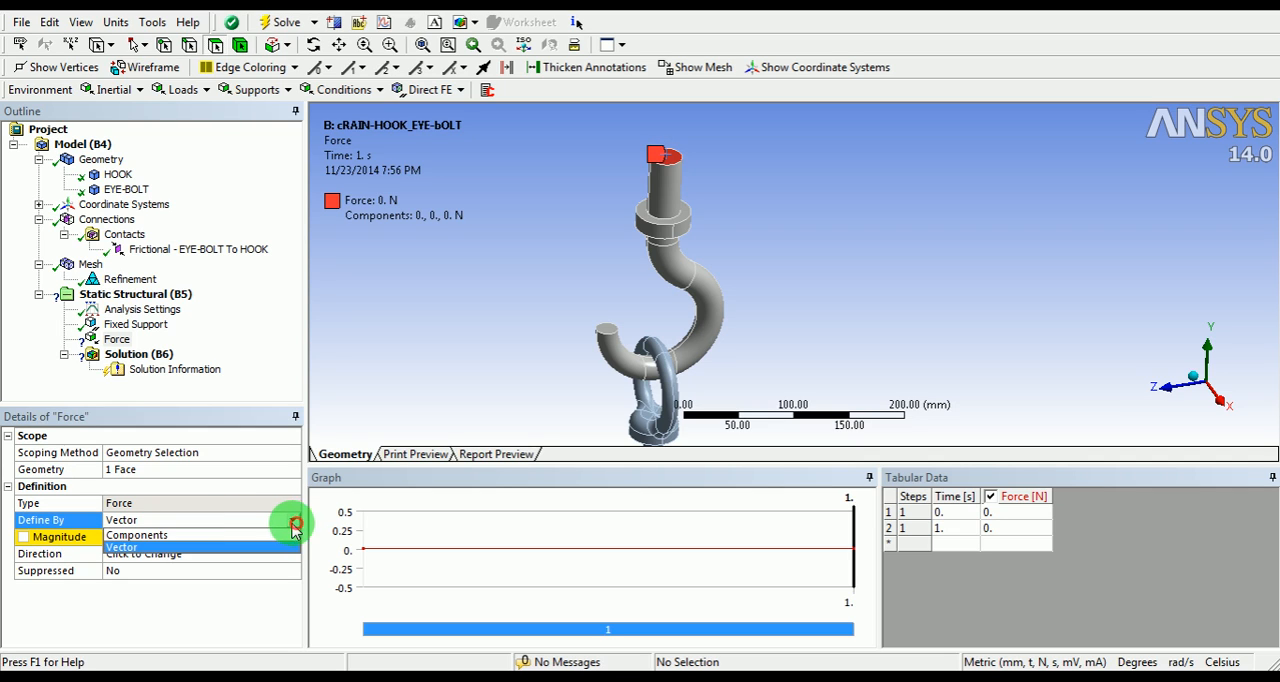
pyautogui.click(184, 536)
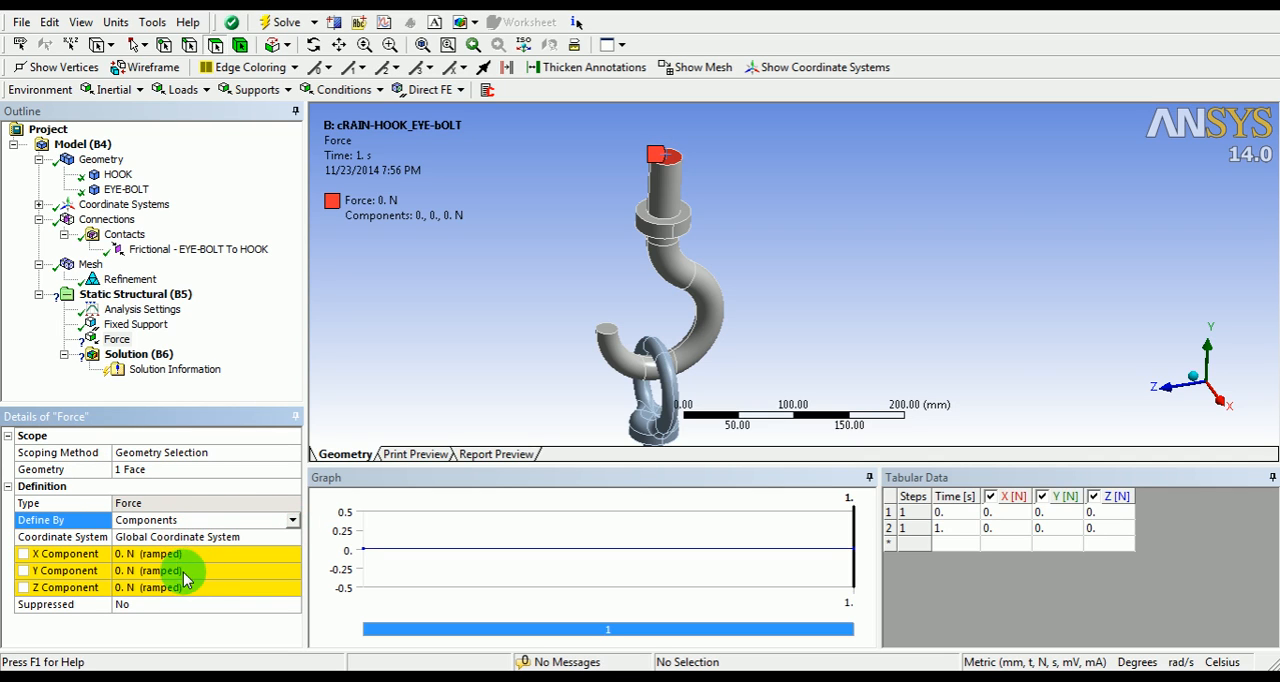
pyautogui.click(173, 570)
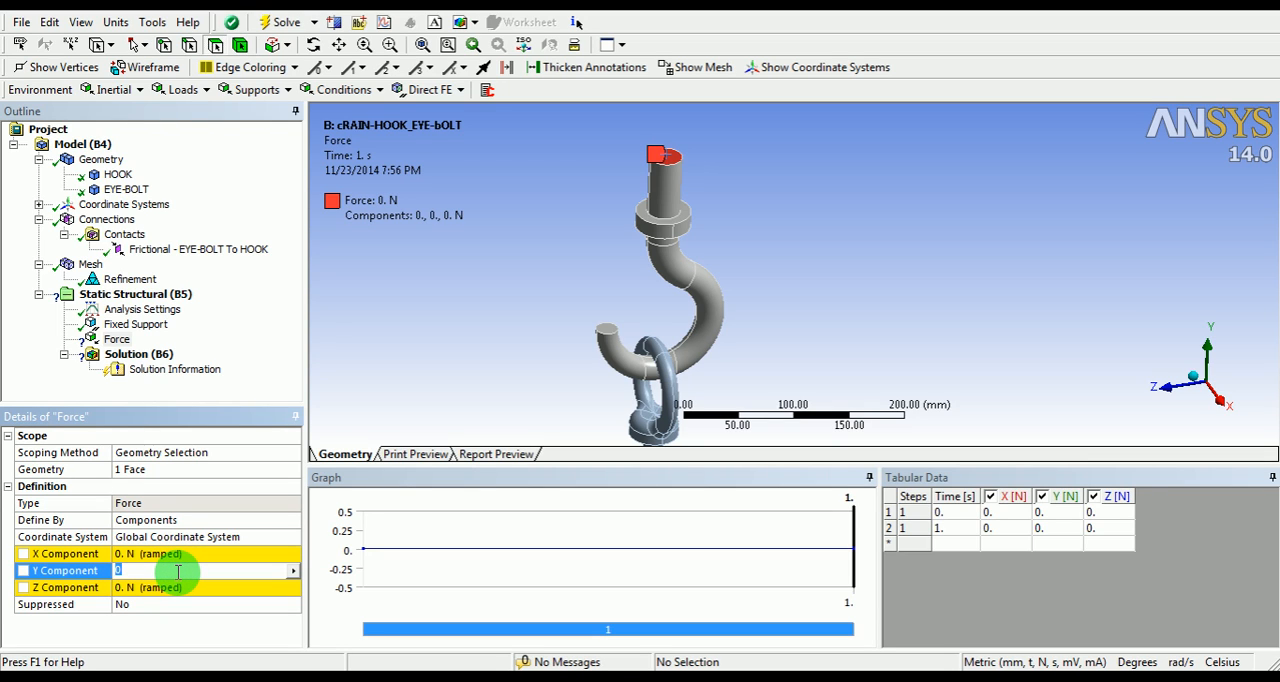
pyautogui.write('1000')
pyautogui.press('Return')
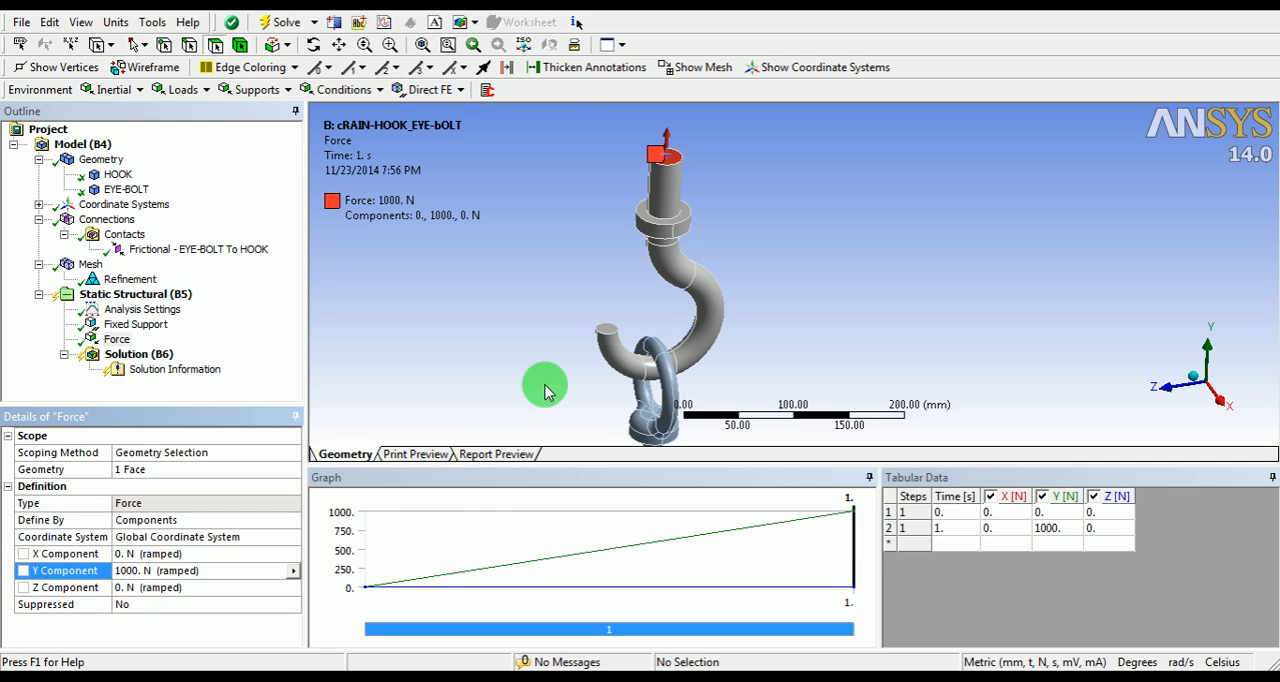
# Step: Inspect the direction of the force on the hook's top face
pyautogui.scroll(3, 760, 168)
pyautogui.keyDown('ctrl'); pyautogui.moveTo(675, 156); pyautogui.dragTo(757, 339, button='middle'); pyautogui.keyUp('ctrl')
pyautogui.scroll(4, 683, 223)
pyautogui.keyDown('ctrl'); pyautogui.moveTo(613, 246); pyautogui.dragTo(678, 284, button='middle'); pyautogui.keyUp('ctrl')
pyautogui.keyDown('shift'); pyautogui.moveTo(614, 138); pyautogui.dragTo(591, 304, button='middle'); pyautogui.keyUp('shift')
pyautogui.keyDown('ctrl'); pyautogui.moveTo(787, 308); pyautogui.dragTo(701, 156, button='middle'); pyautogui.keyUp('ctrl')
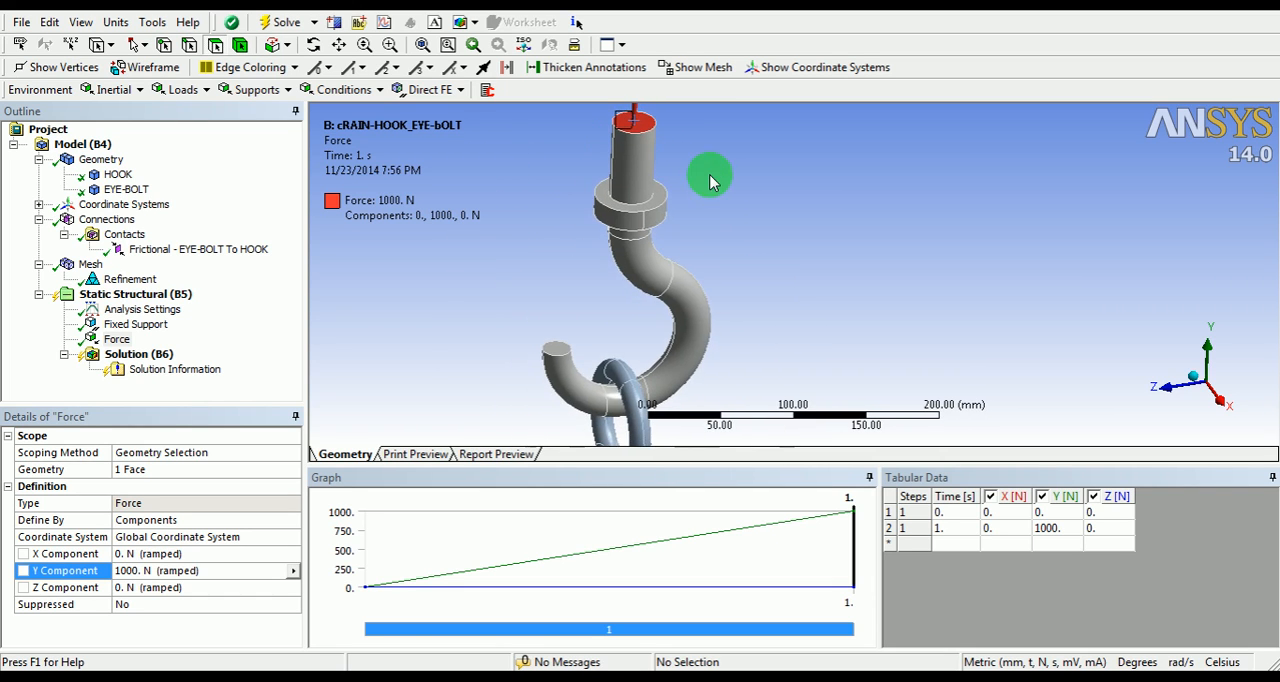
pyautogui.keyDown('ctrl'); pyautogui.moveTo(695, 197); pyautogui.dragTo(686, 214, button='middle'); pyautogui.keyUp('ctrl')
# Step: Add a displacement support to the static structural analysis and select the upper annular face of the hook's collar for it
pyautogui.rightClick(172, 295)
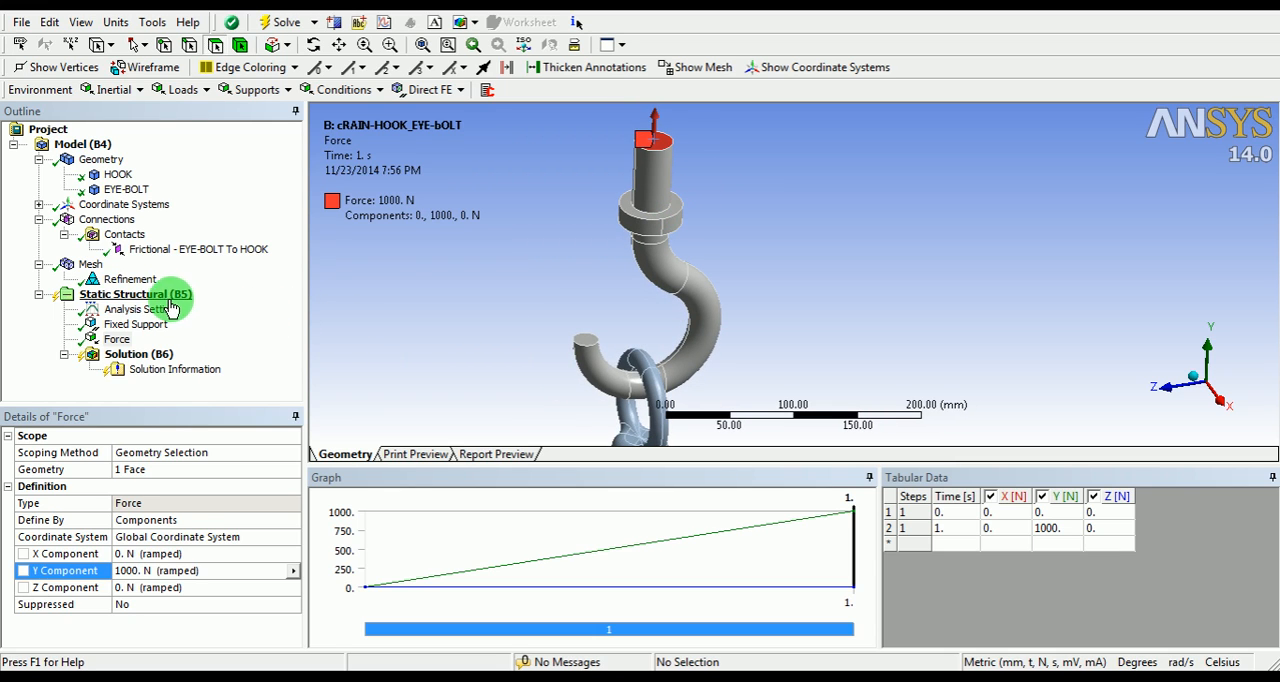
pyautogui.moveTo(206, 303)
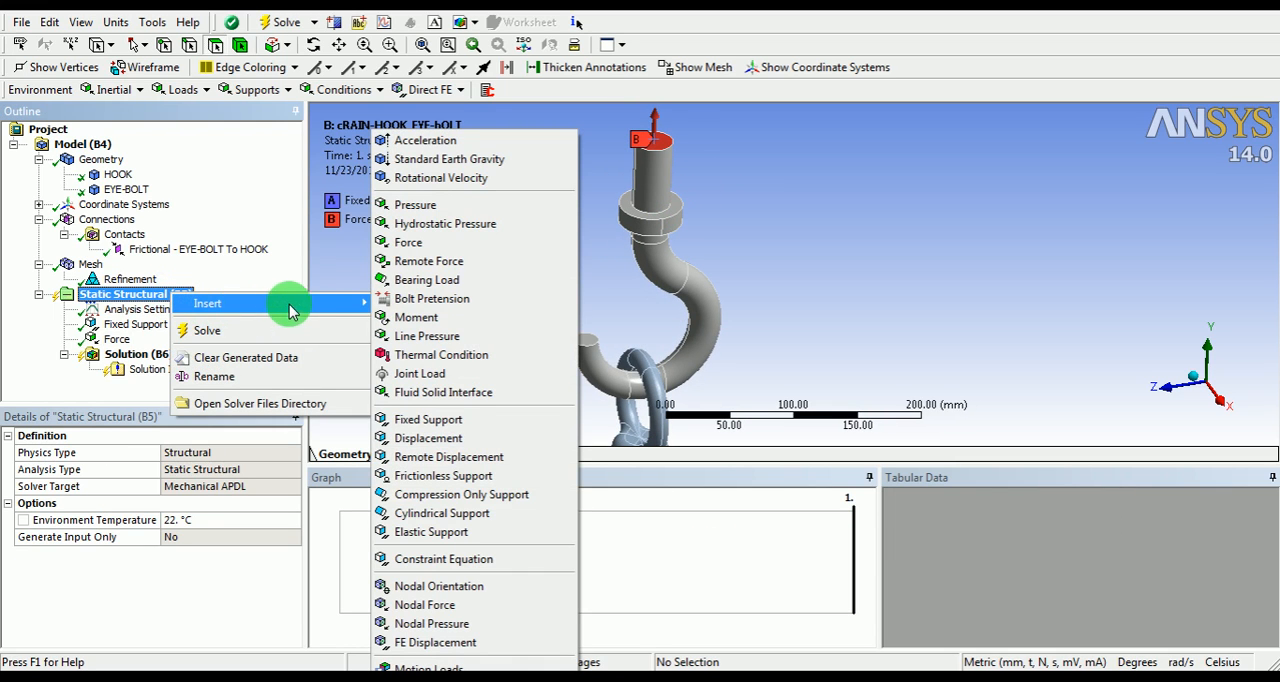
pyautogui.click(420, 435)
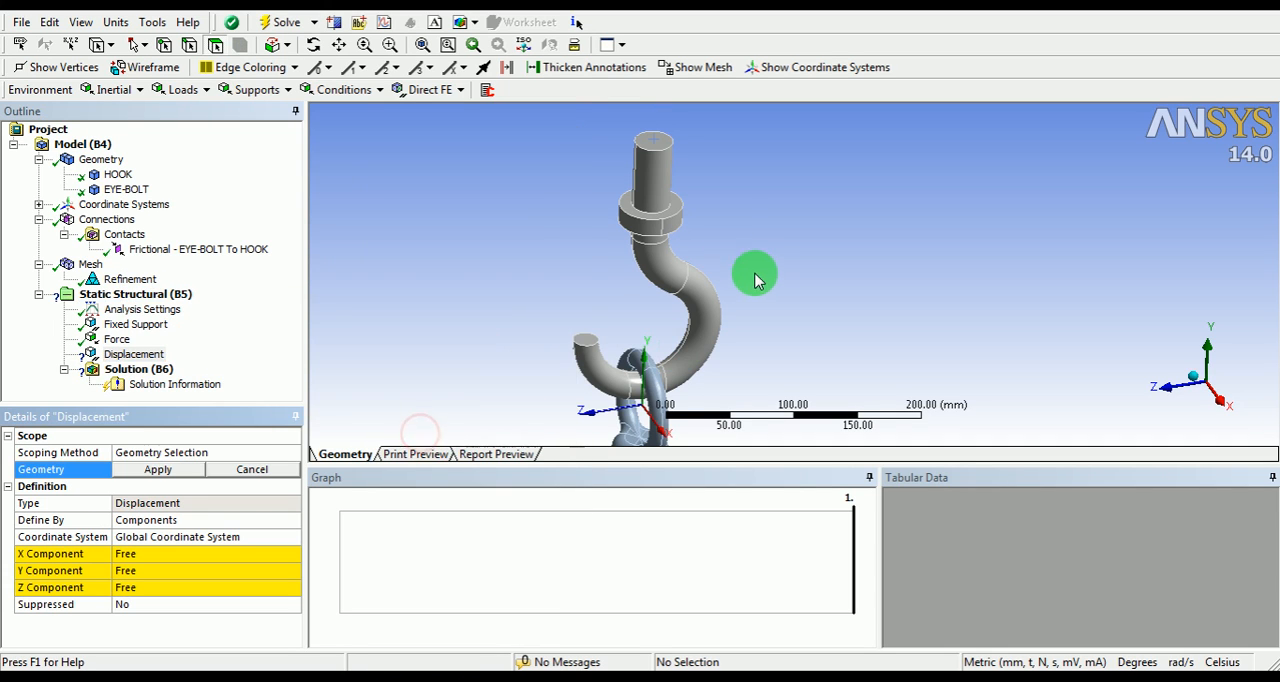
pyautogui.scroll(5, 644, 120)
pyautogui.scroll(3, 686, 228)
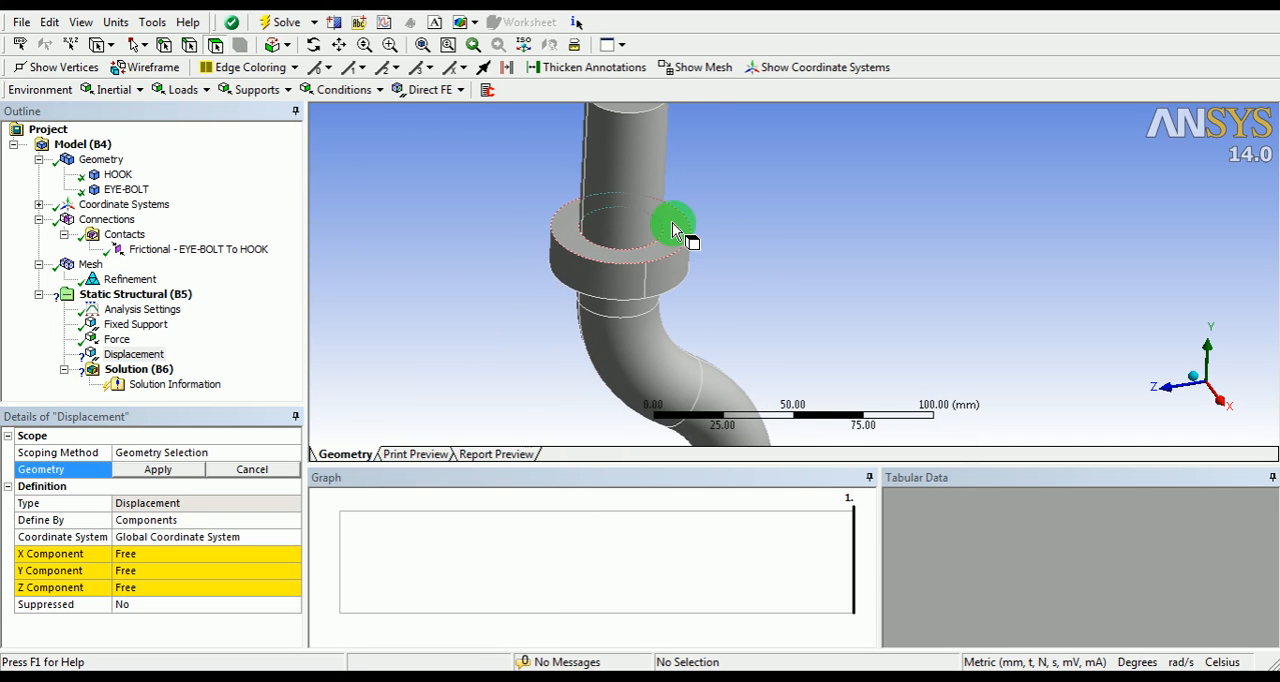
pyautogui.click(672, 228)
pyautogui.scroll(-3, 694, 205)
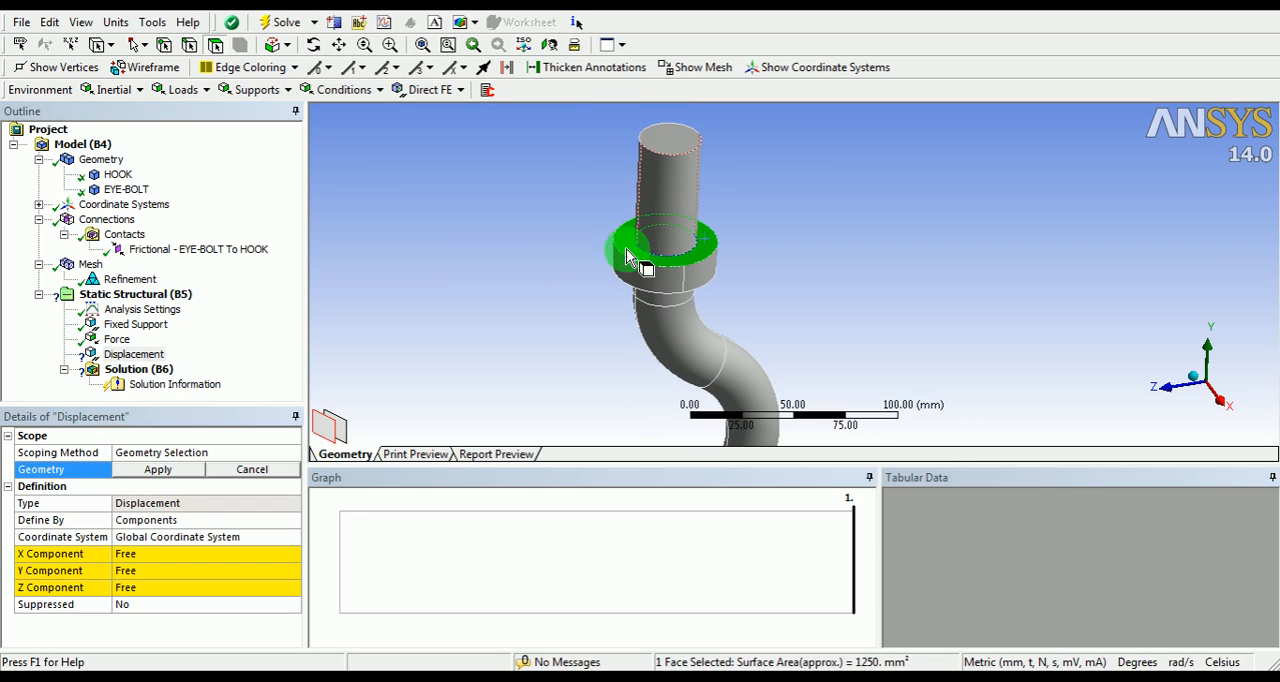
# Step: Constrain only the displacement's X and Z components, setting each to 0 mm
pyautogui.click(154, 572)
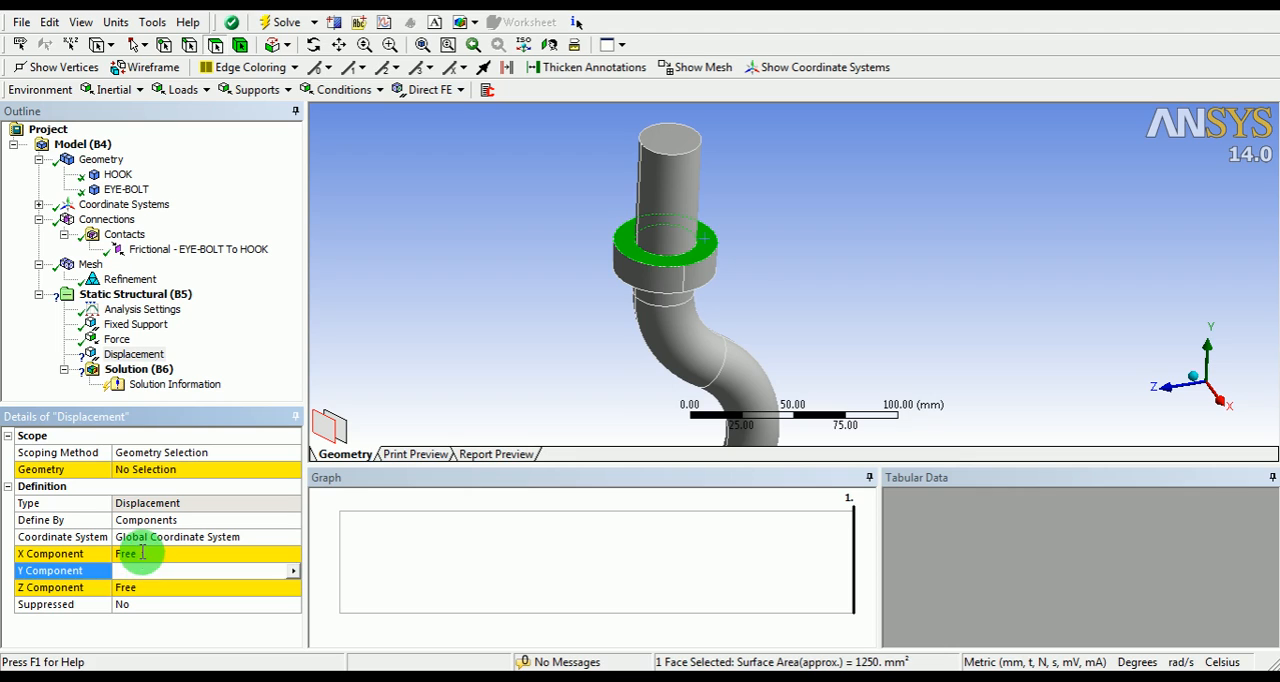
pyautogui.click(143, 552)
pyautogui.write('0')
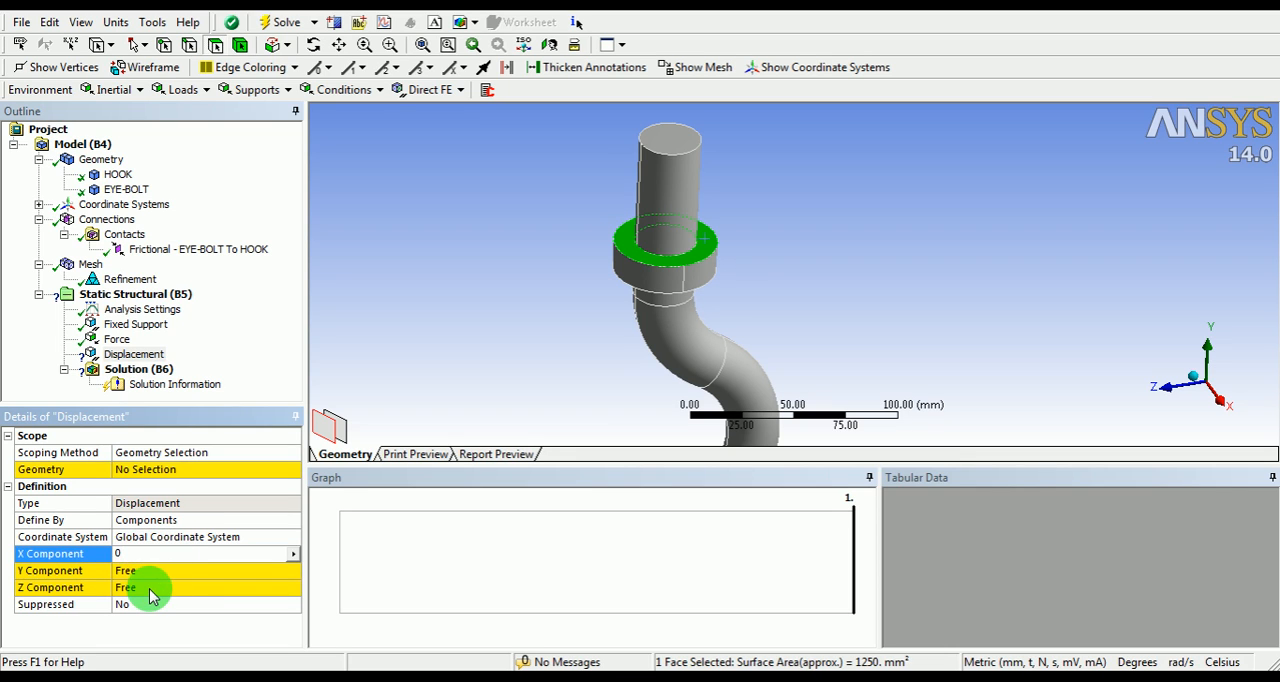
pyautogui.click(147, 588)
pyautogui.write('0')
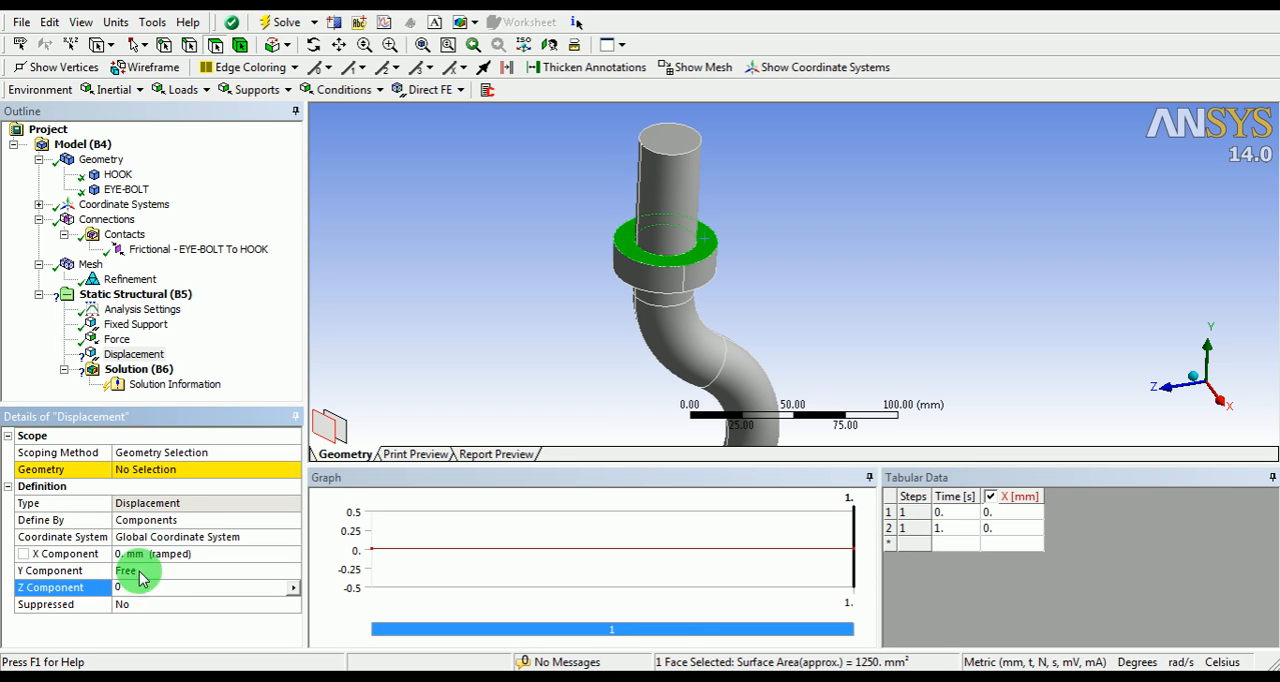
# Step: Scope the displacement to the selected upper face of the hook's collar
pyautogui.click(170, 469)
pyautogui.click(97, 476)
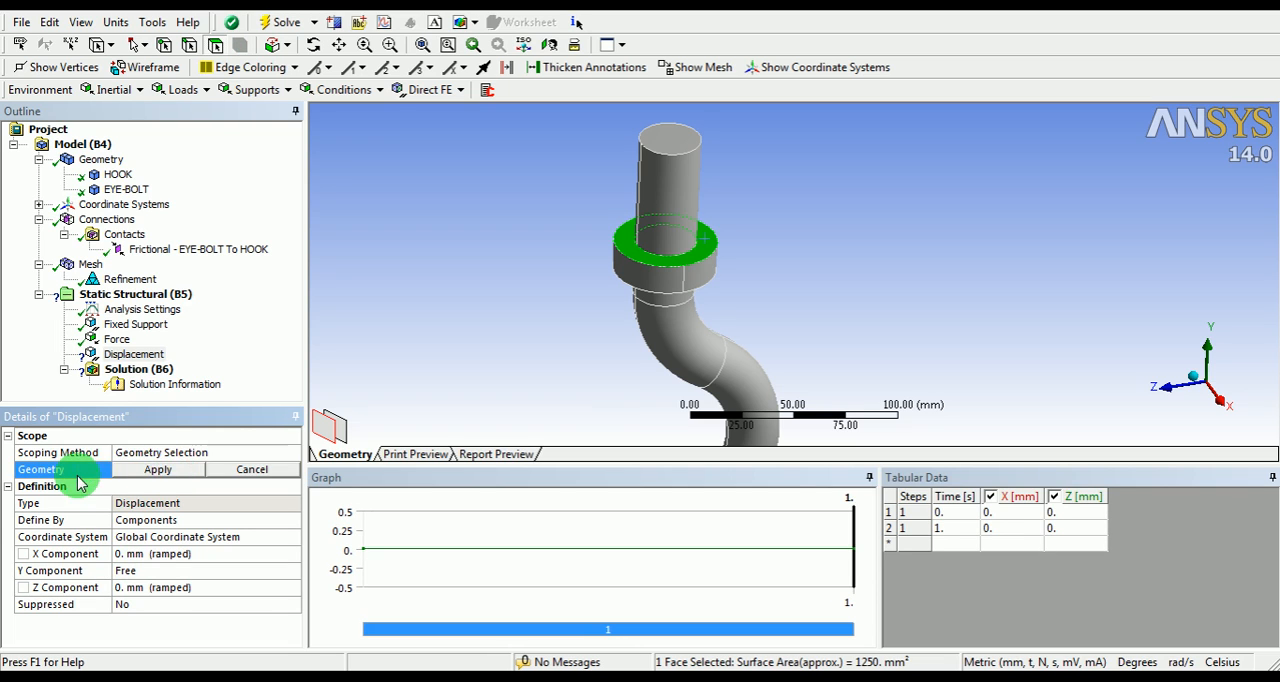
pyautogui.click(158, 469)
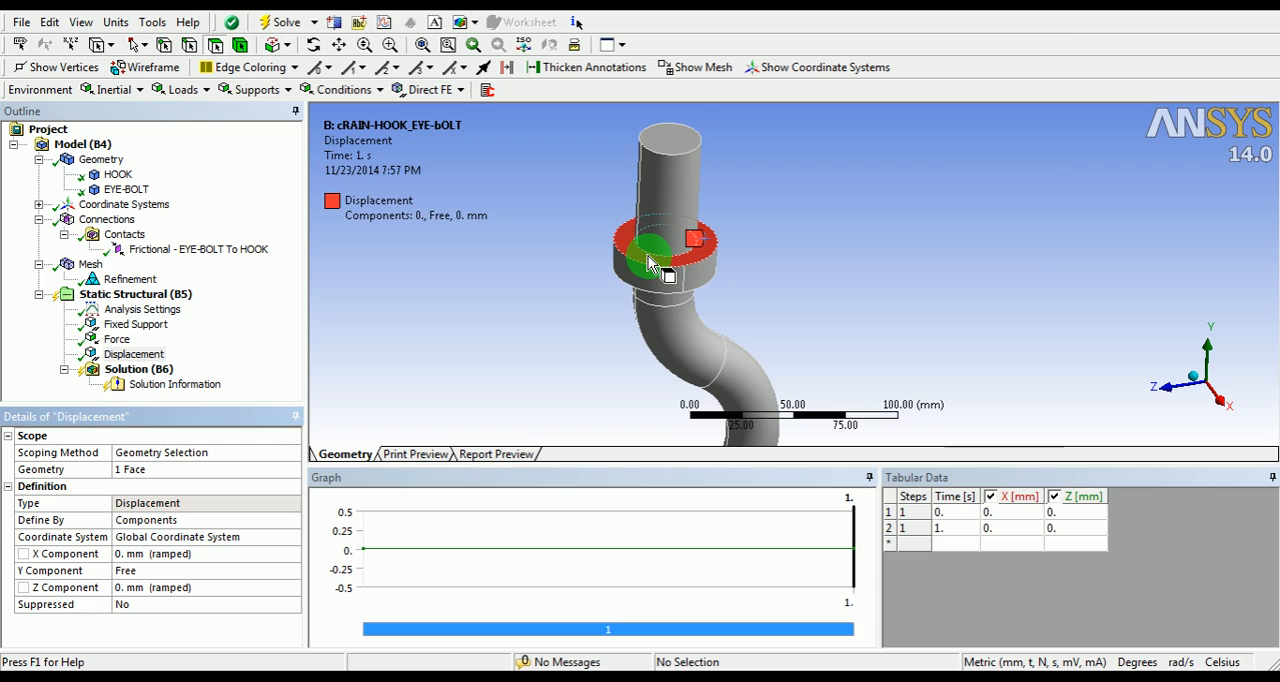
# Step: Solve the static structural analysis of the hook and eye bolt
pyautogui.scroll(-2, 711, 259)
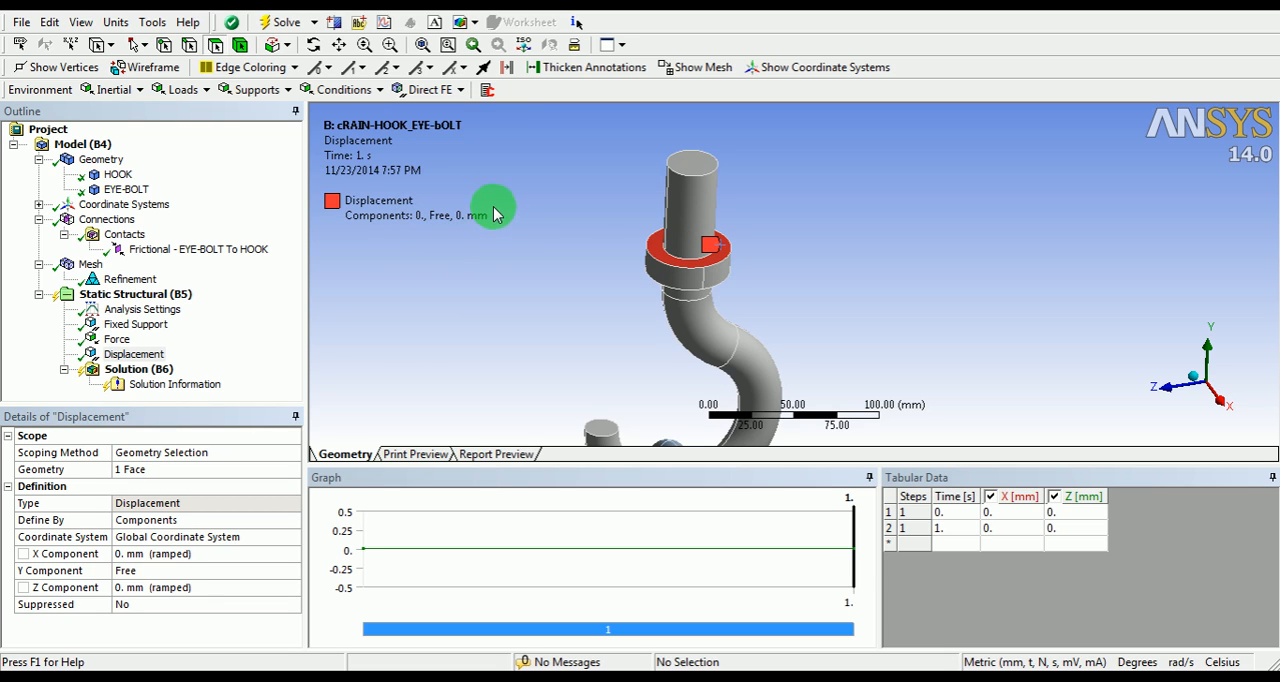
pyautogui.keyDown('shift'); pyautogui.moveTo(583, 215); pyautogui.dragTo(577, 276, button='middle'); pyautogui.keyUp('shift')
pyautogui.keyDown('ctrl'); pyautogui.moveTo(728, 325); pyautogui.dragTo(678, 232, button='middle'); pyautogui.keyUp('ctrl')
pyautogui.keyDown('shift'); pyautogui.moveTo(678, 232); pyautogui.dragTo(682, 308, button='middle'); pyautogui.keyUp('shift')
pyautogui.keyDown('ctrl'); pyautogui.moveTo(742, 305); pyautogui.dragTo(719, 287, button='middle'); pyautogui.keyUp('ctrl')
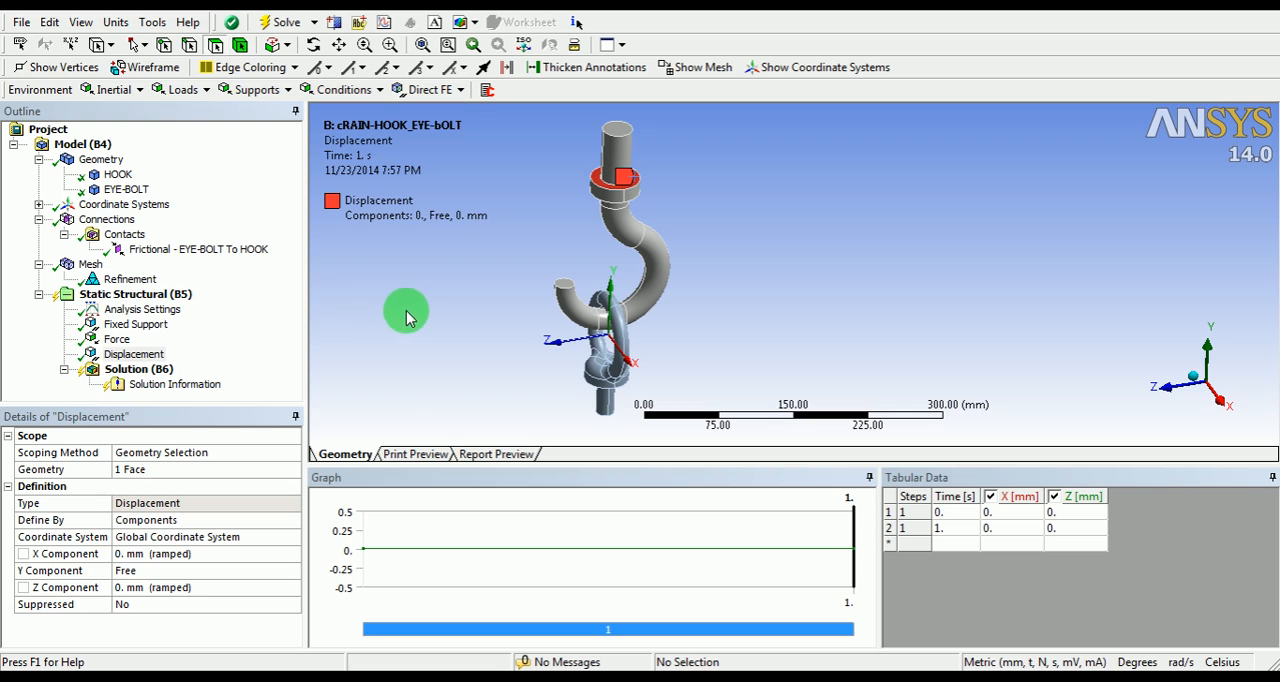
pyautogui.rightClick(141, 374)
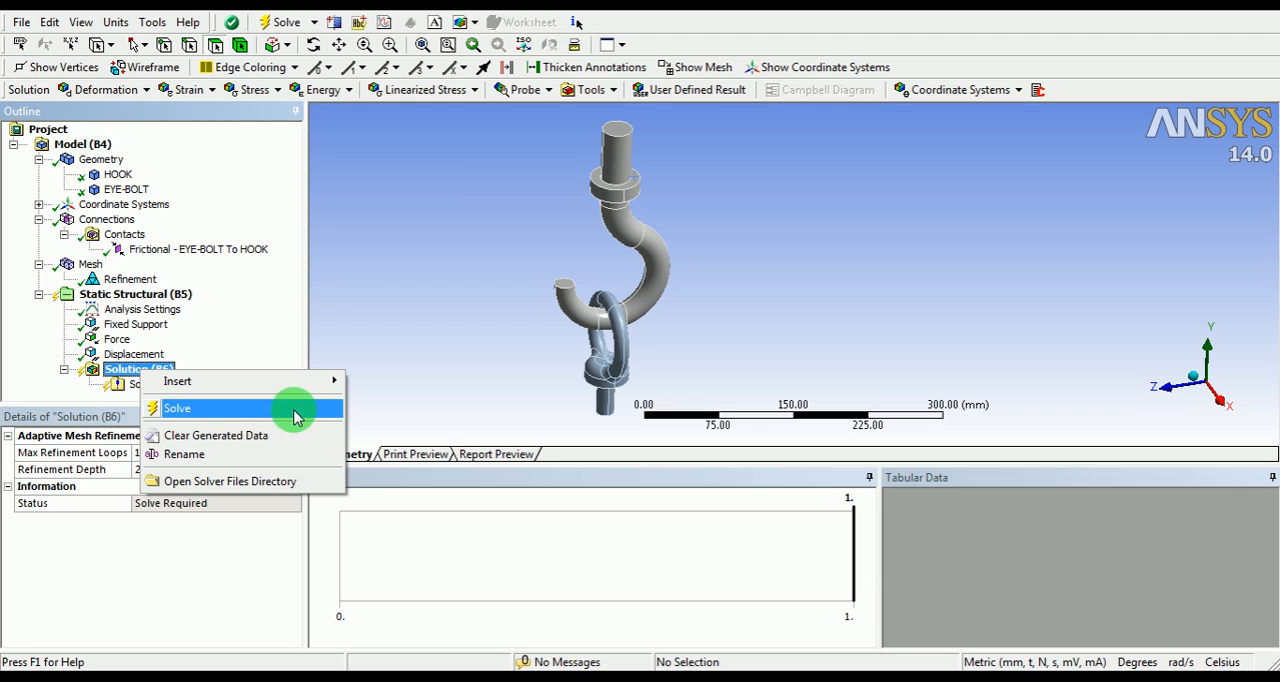
pyautogui.click(175, 409)
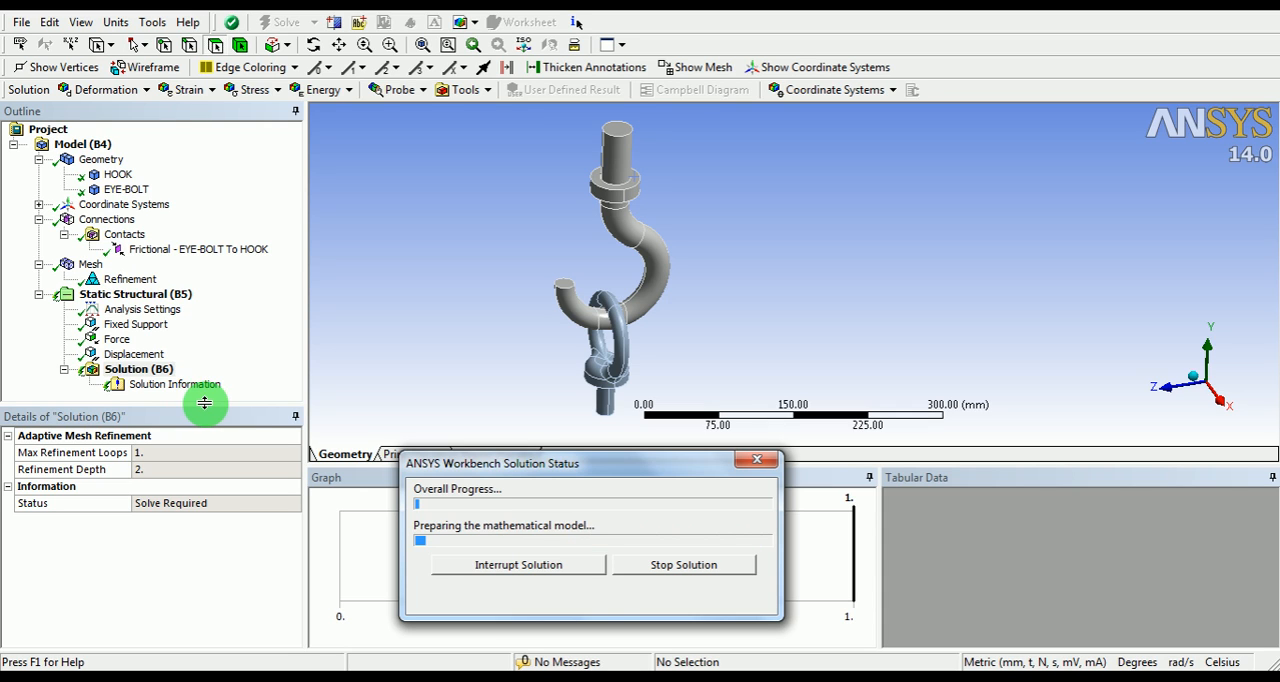
# Step: Set the solution information output to Force Convergence and move the solution status window clear of the convergence plot
pyautogui.click(172, 385)
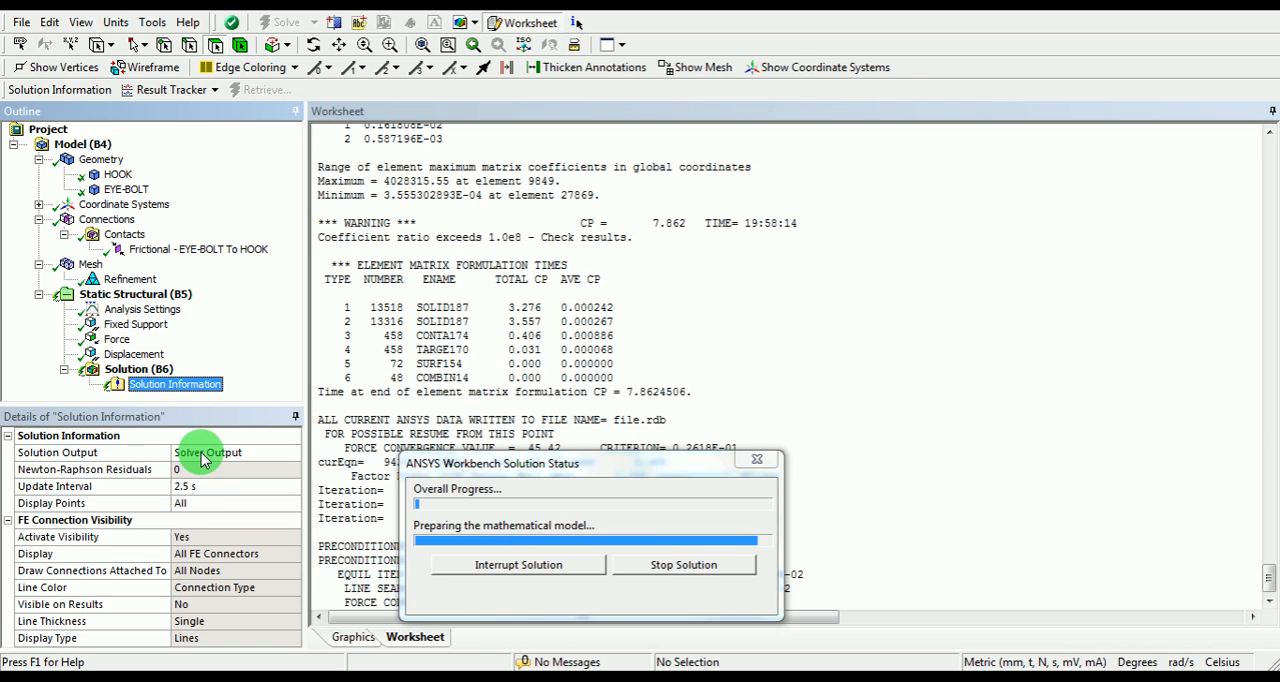
pyautogui.click(210, 459)
pyautogui.click(292, 452)
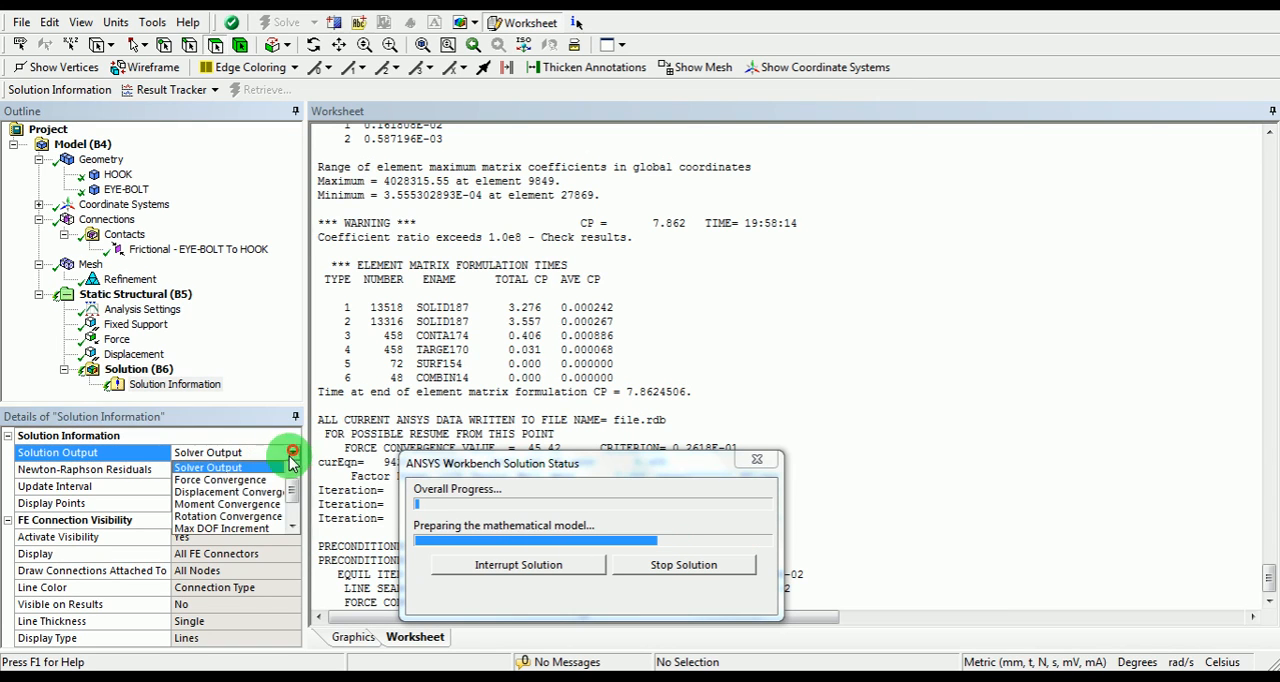
pyautogui.click(250, 481)
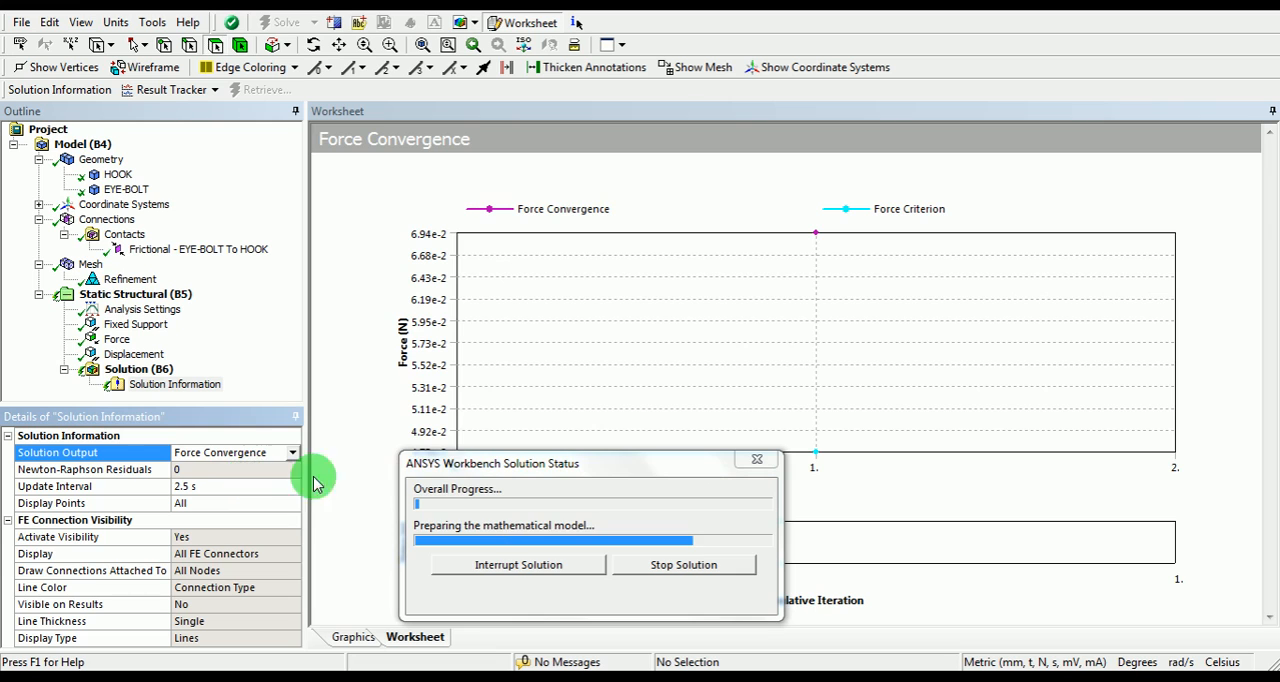
pyautogui.moveTo(573, 472); pyautogui.dragTo(1140, 127)
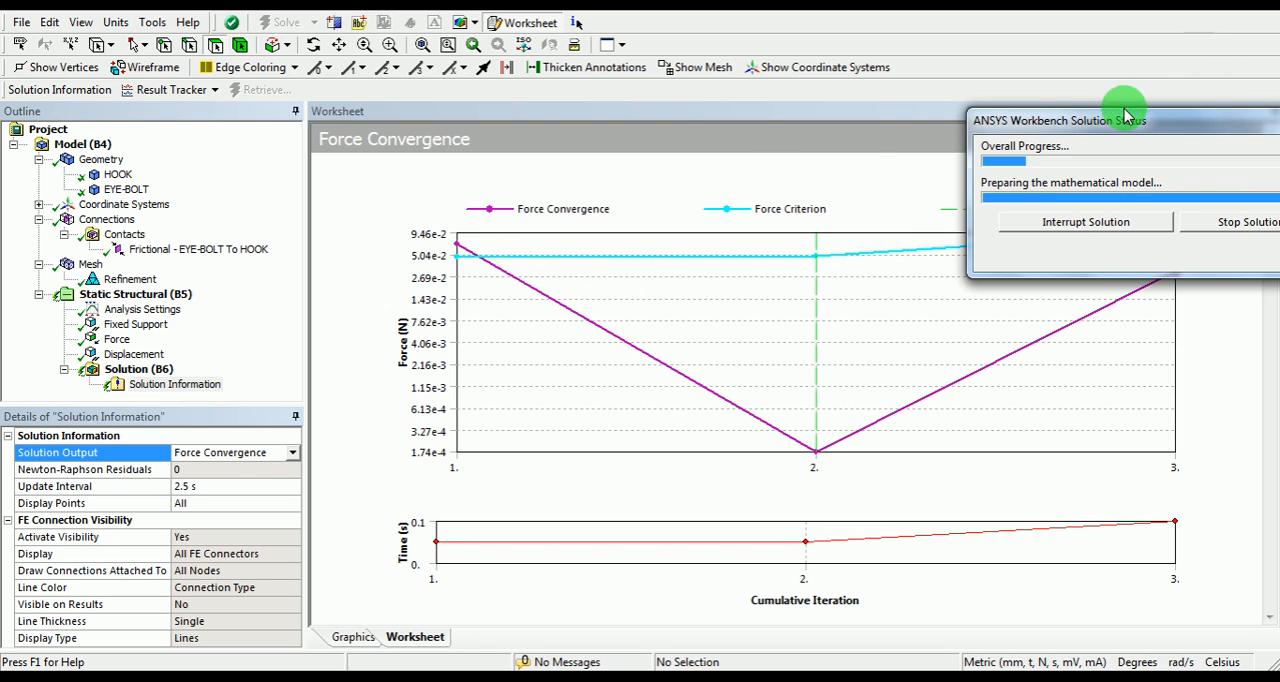
pyautogui.moveTo(1087, 122); pyautogui.dragTo(940, 42)
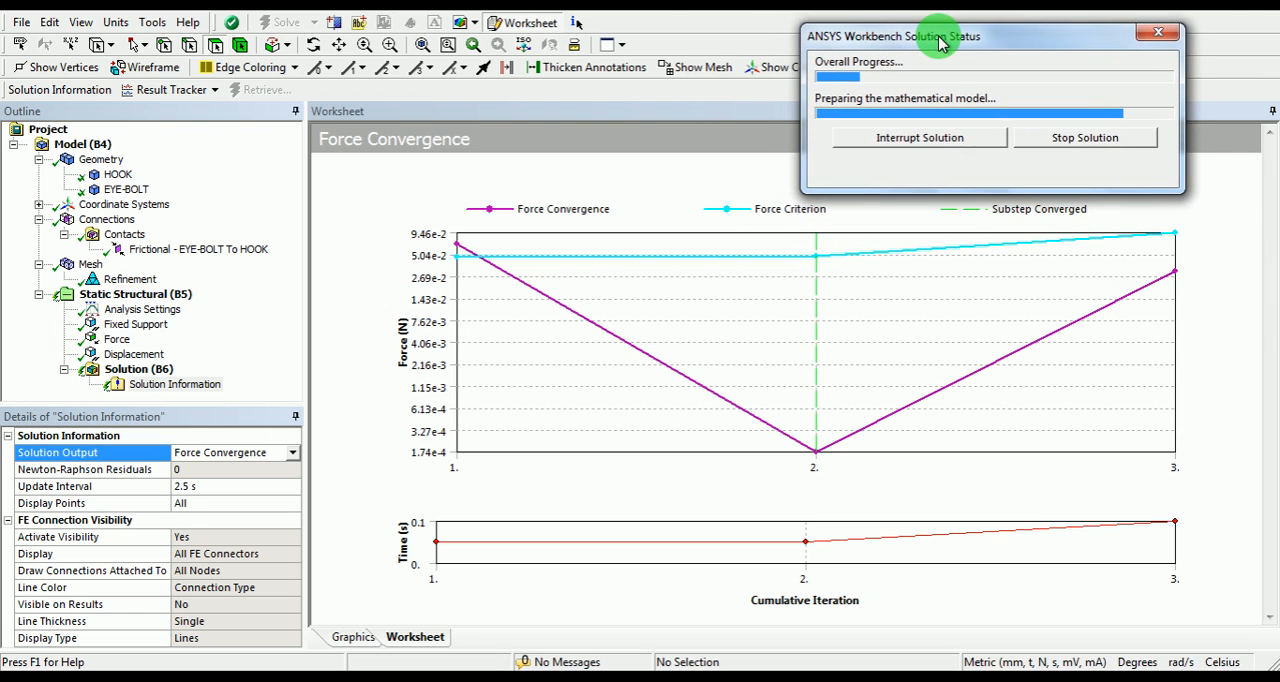
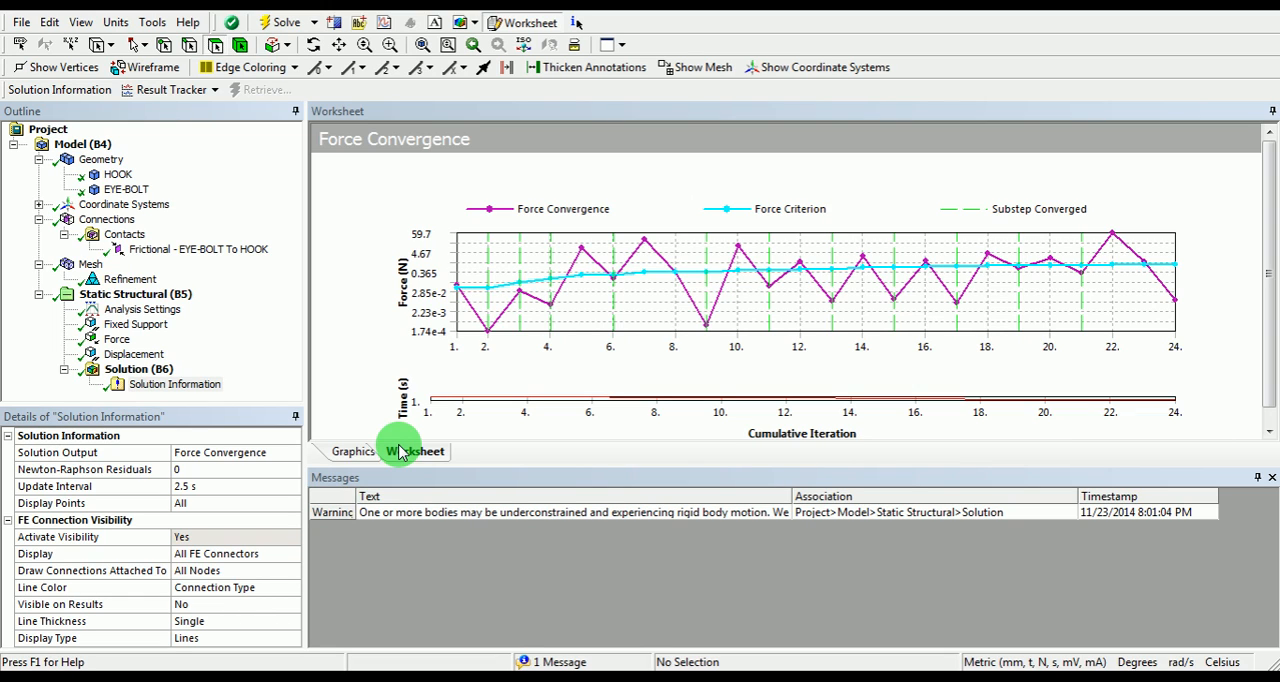
# Step: Add an Equivalent (von-Mises) stress result to the solution
pyautogui.rightClick(155, 372)
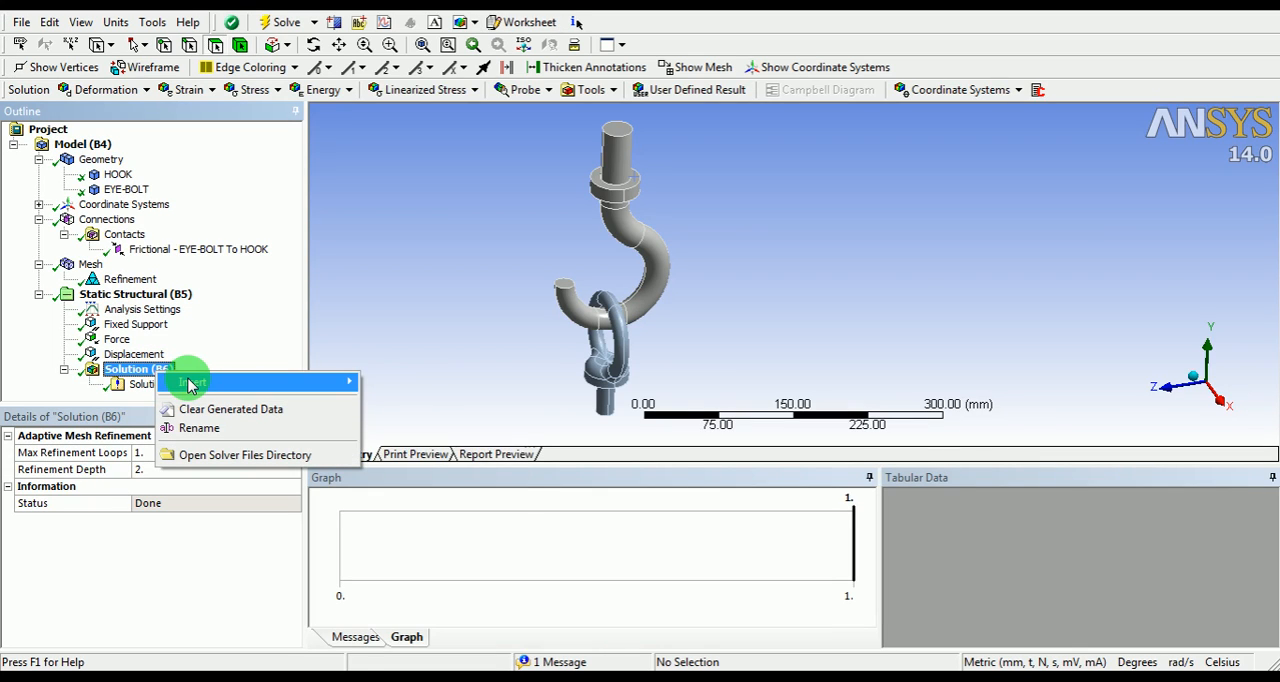
pyautogui.moveTo(196, 381)
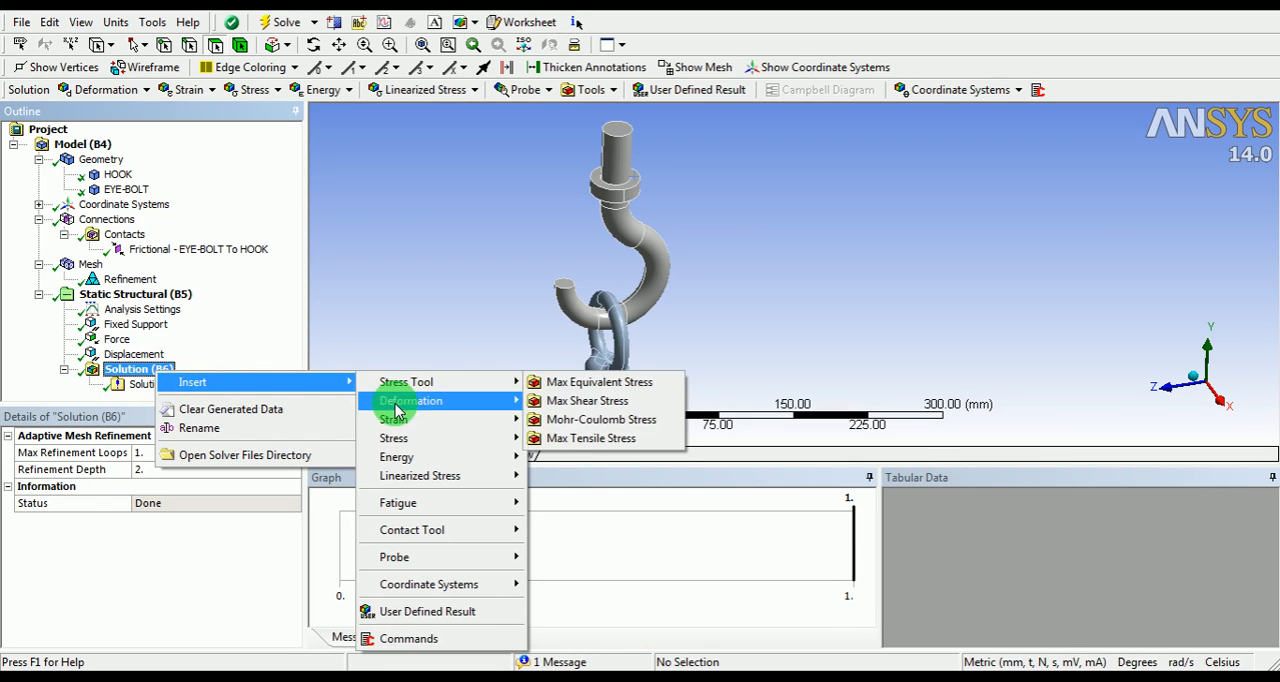
pyautogui.click(400, 438)
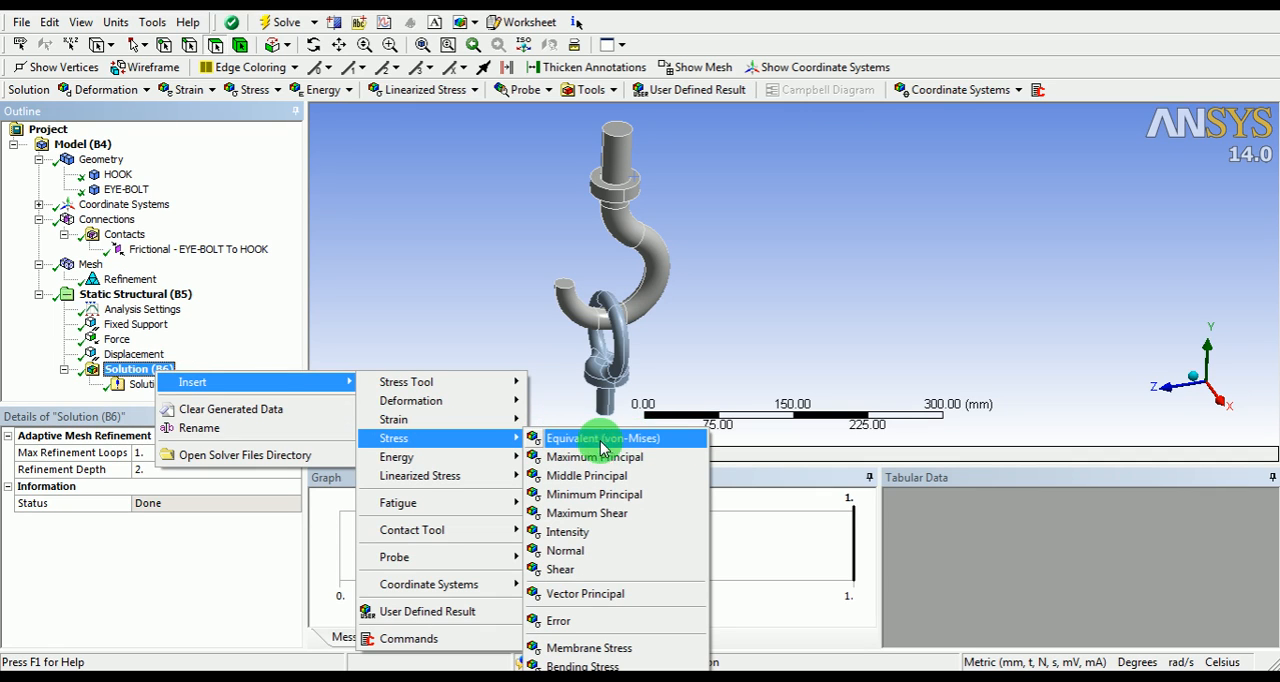
pyautogui.click(570, 441)
# Step: Add an Equivalent Plastic strain result to the solution
pyautogui.rightClick(152, 356)
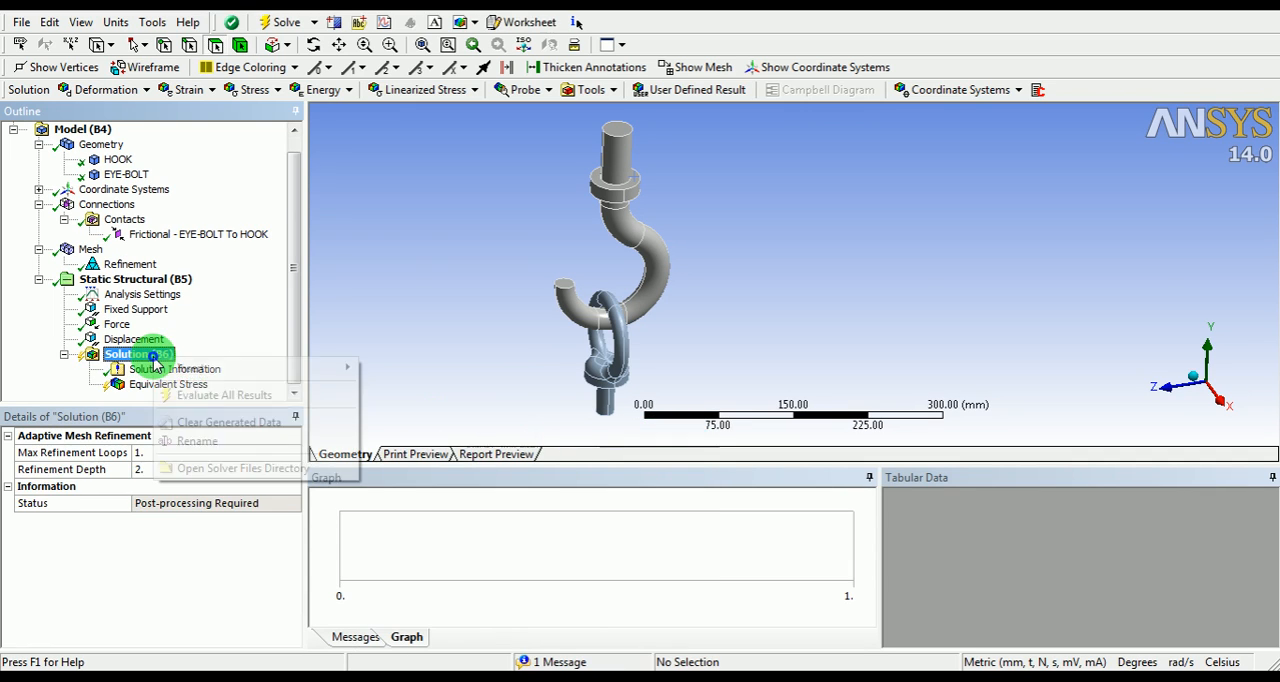
pyautogui.moveTo(171, 370)
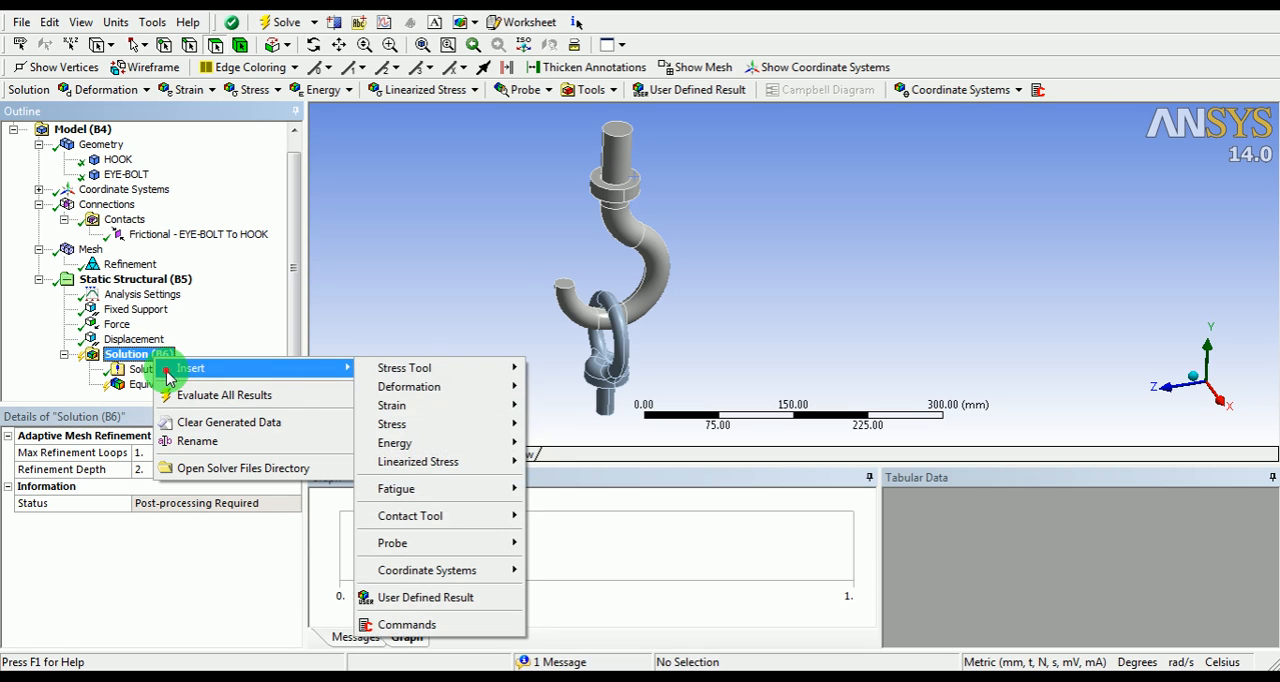
pyautogui.moveTo(410, 407)
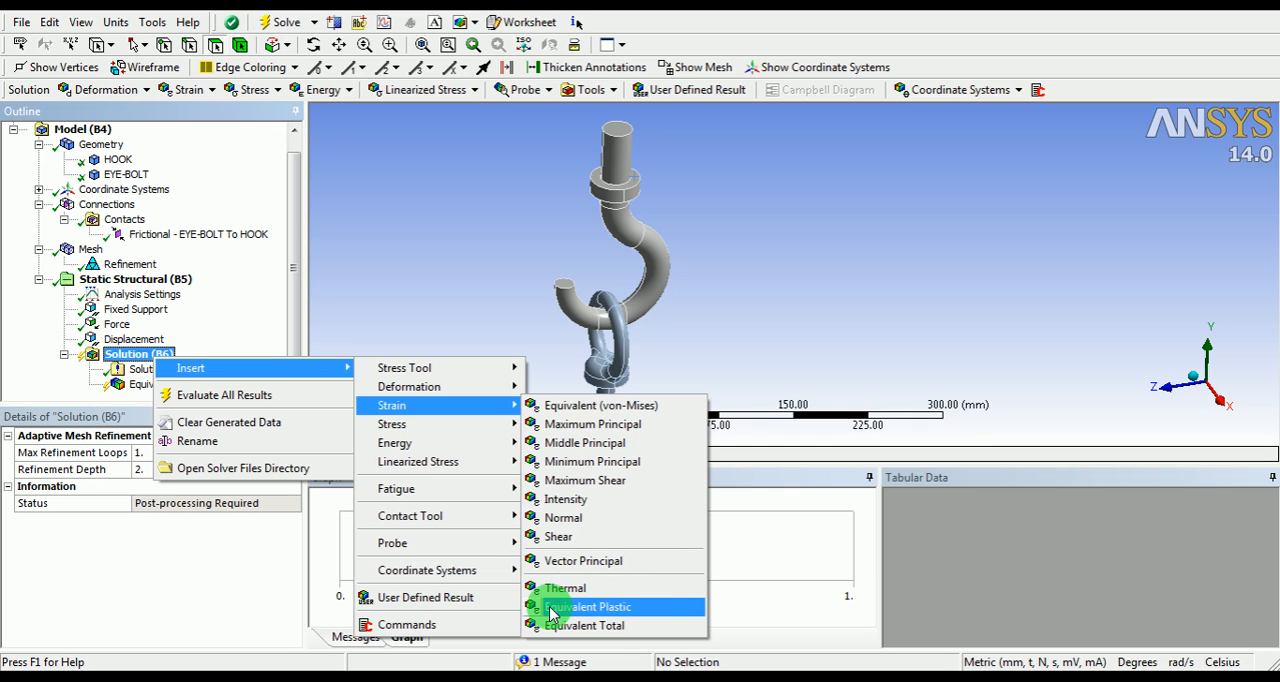
pyautogui.click(599, 607)
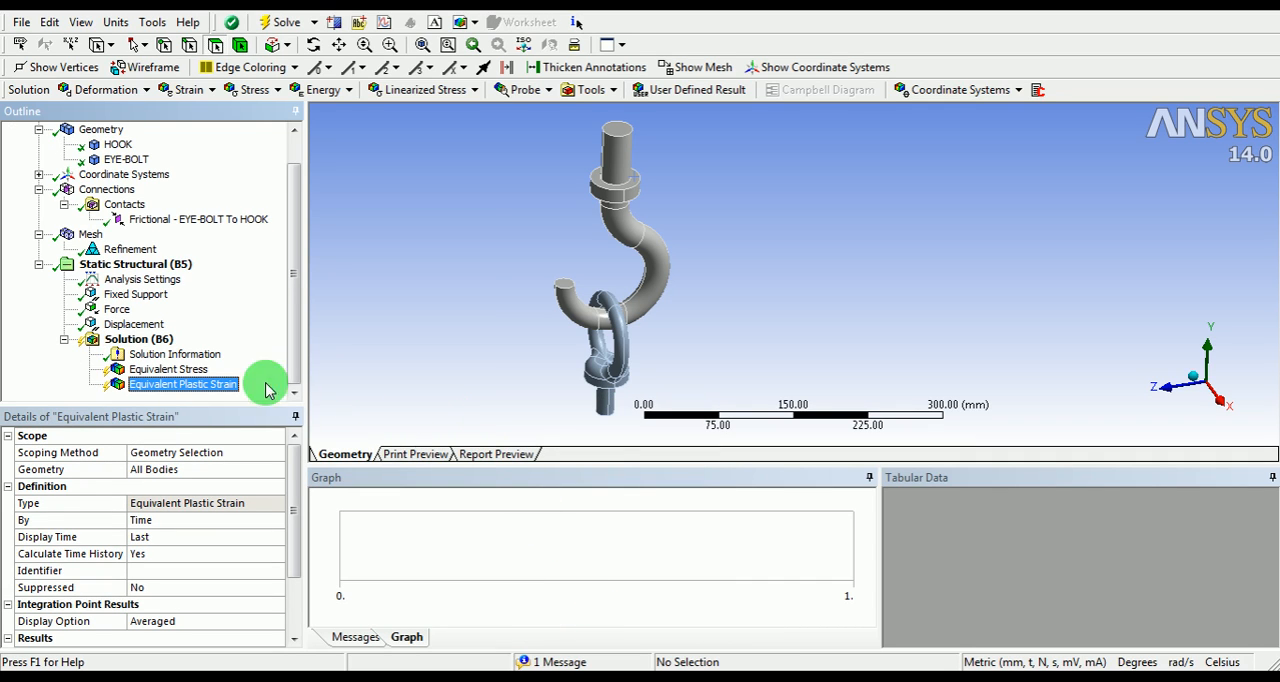
# Step: Add a Contact Tool to the solution for the frictional contact between the eye bolt and hook
pyautogui.rightClick(141, 340)
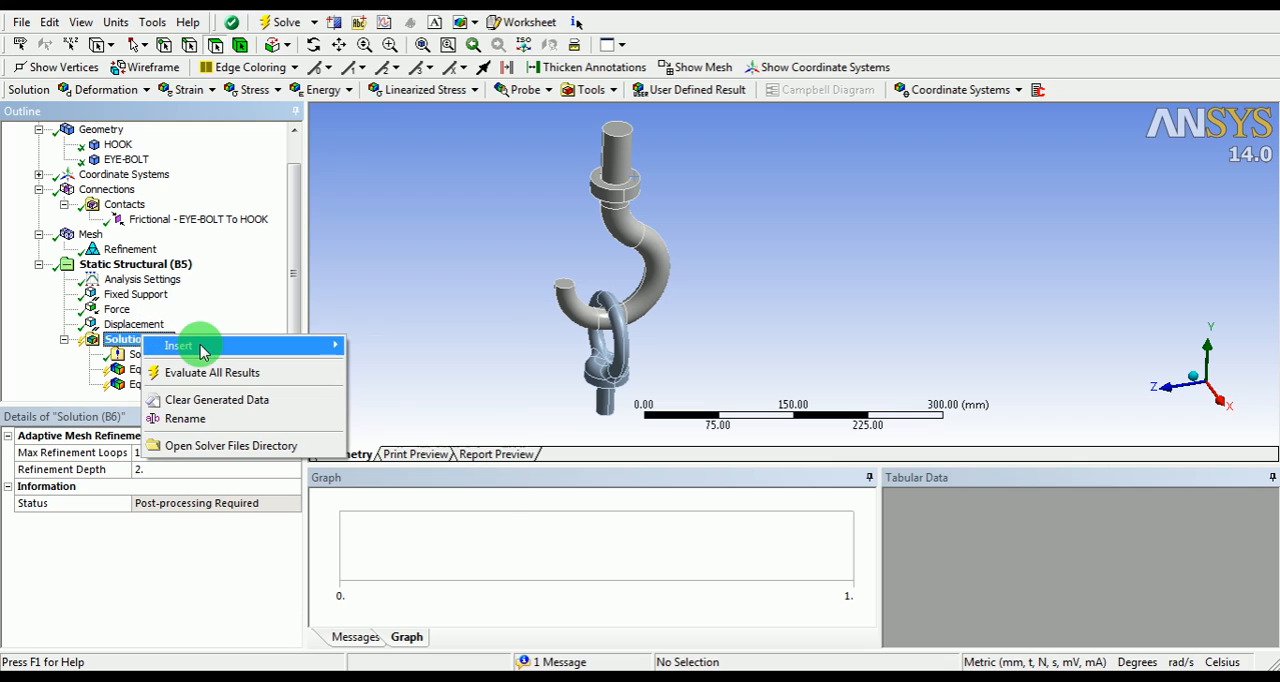
pyautogui.moveTo(200, 346)
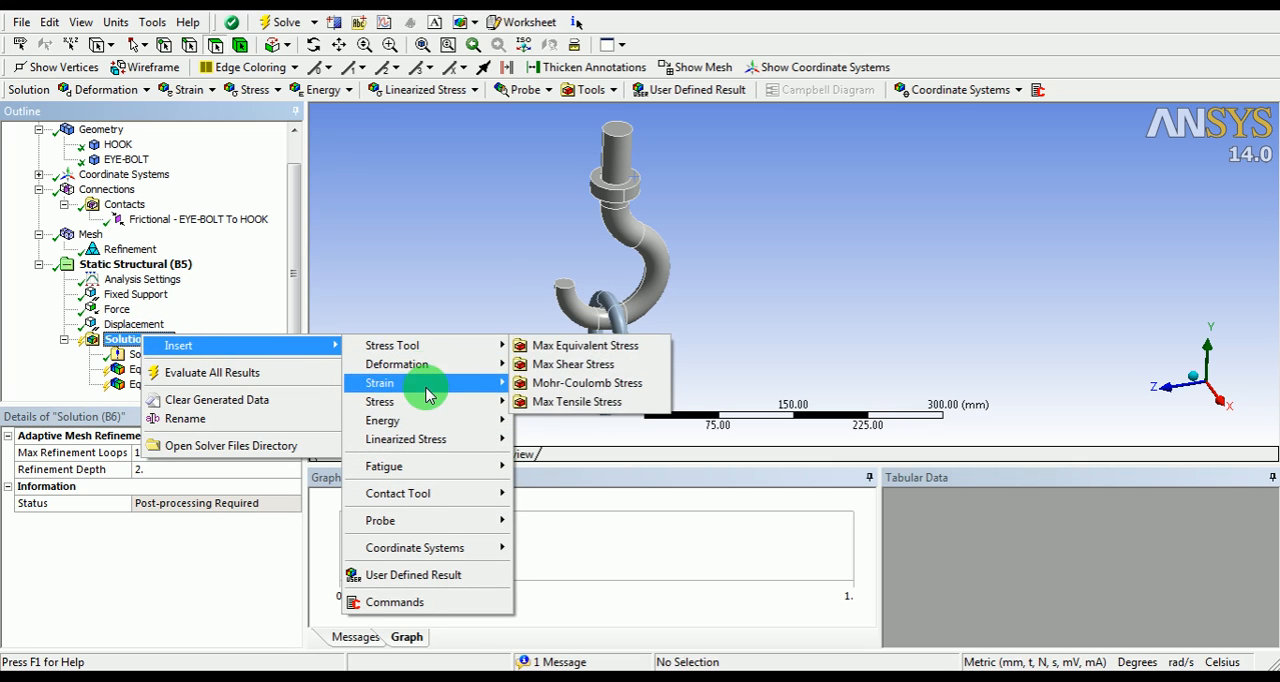
pyautogui.moveTo(428, 427)
pyautogui.click(430, 492)
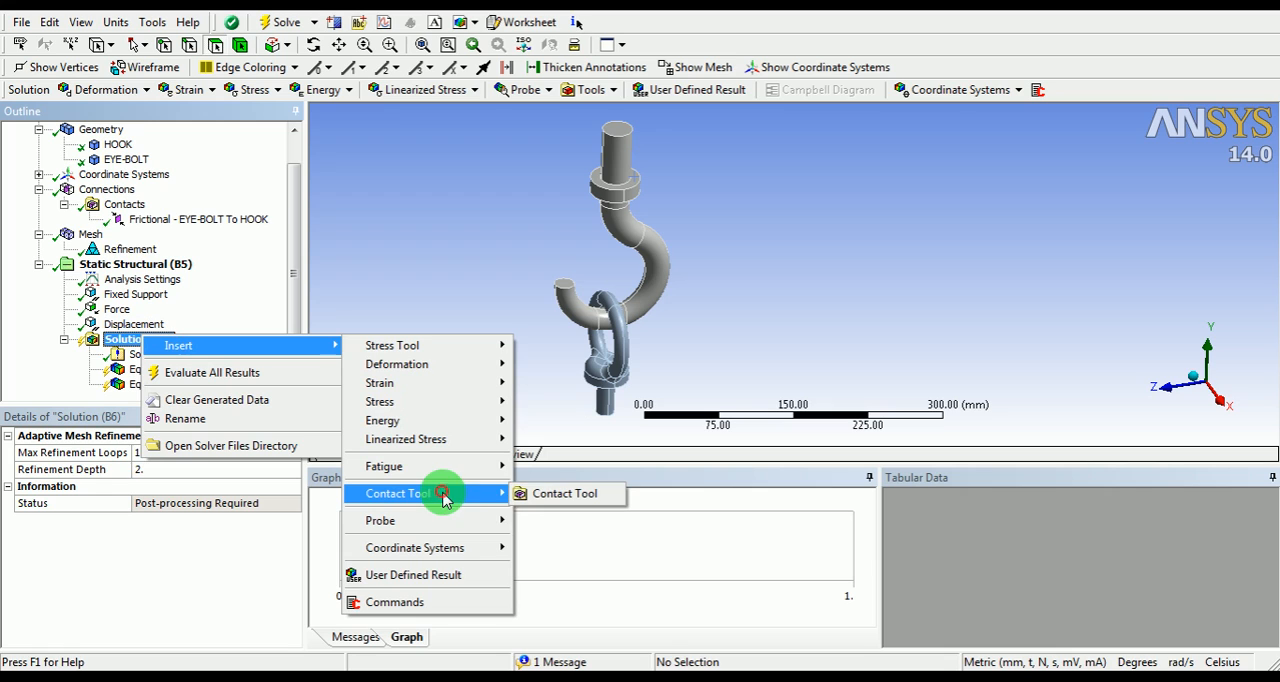
pyautogui.click(572, 497)
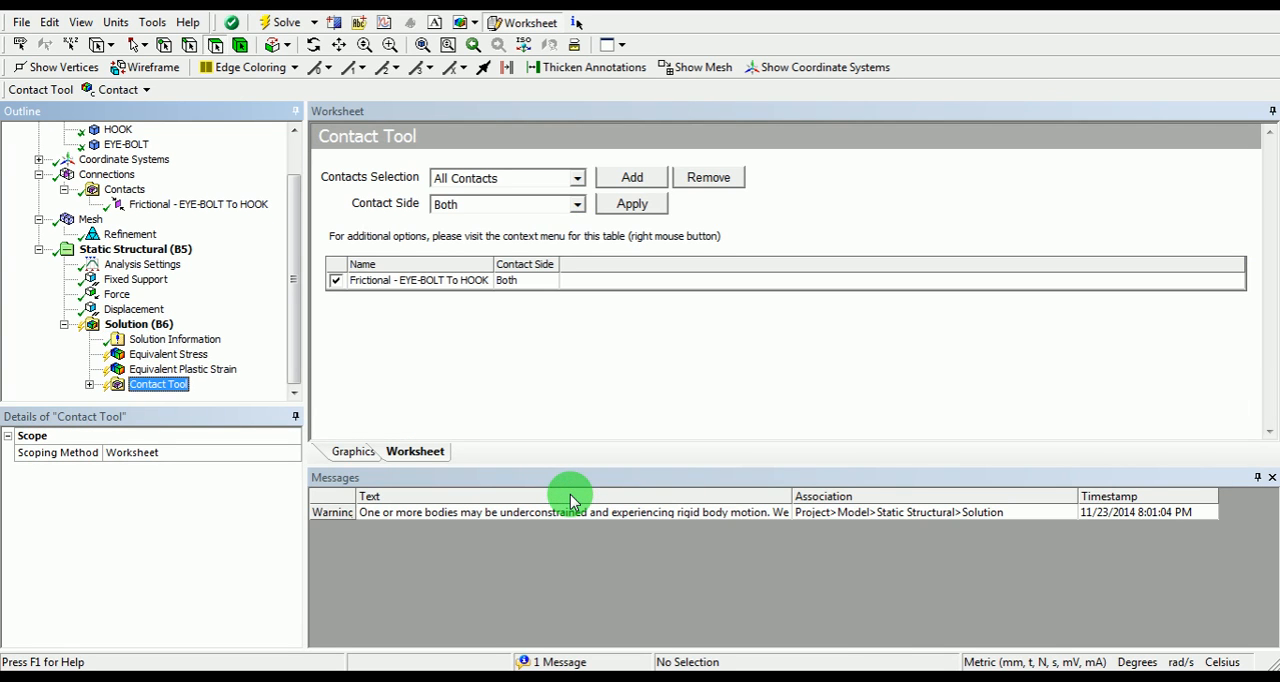
# Step: Add a Pressure result to the Contact Tool
pyautogui.rightClick(170, 389)
pyautogui.moveTo(205, 393)
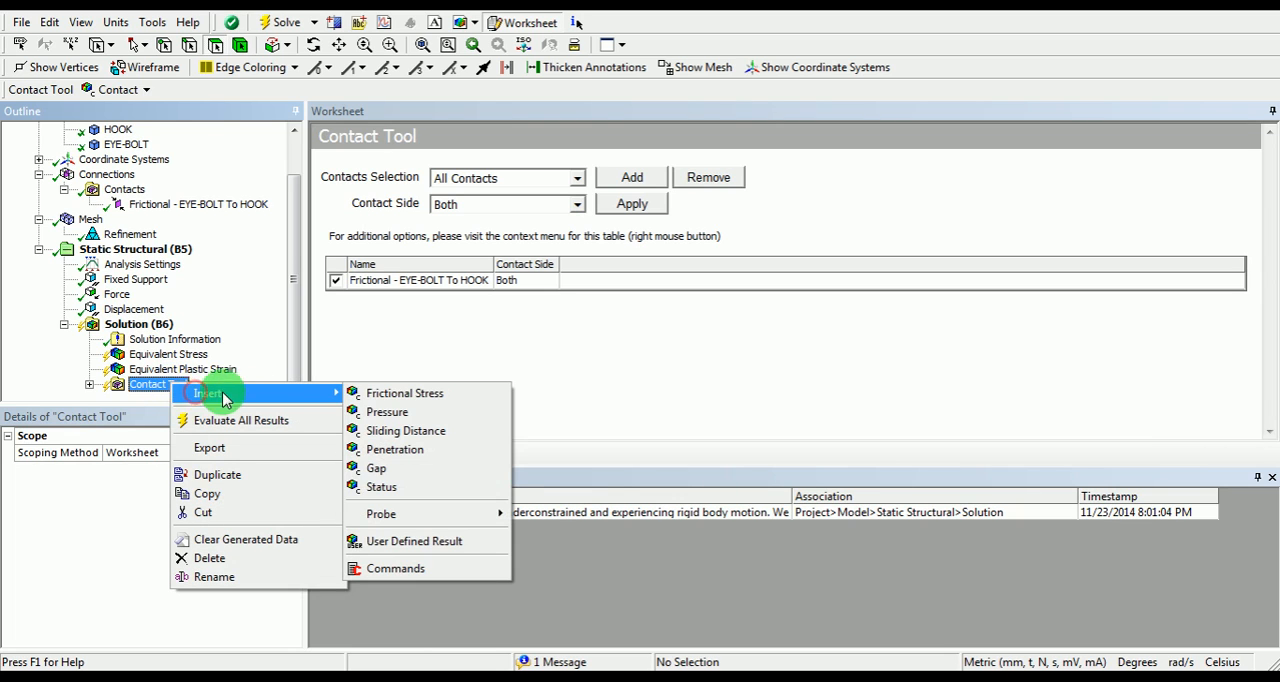
pyautogui.click(400, 418)
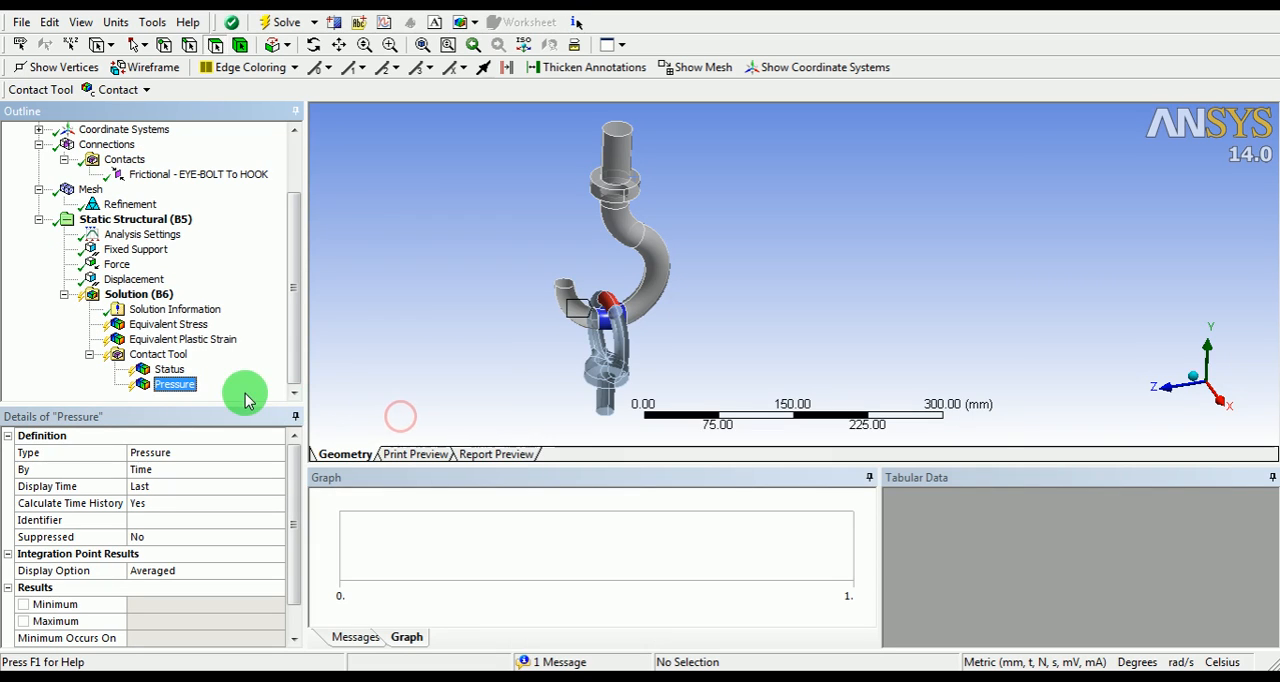
# Step: Evaluate all results of the solution, moving the solution status window off the model
pyautogui.click(143, 294)
pyautogui.rightClick(145, 296)
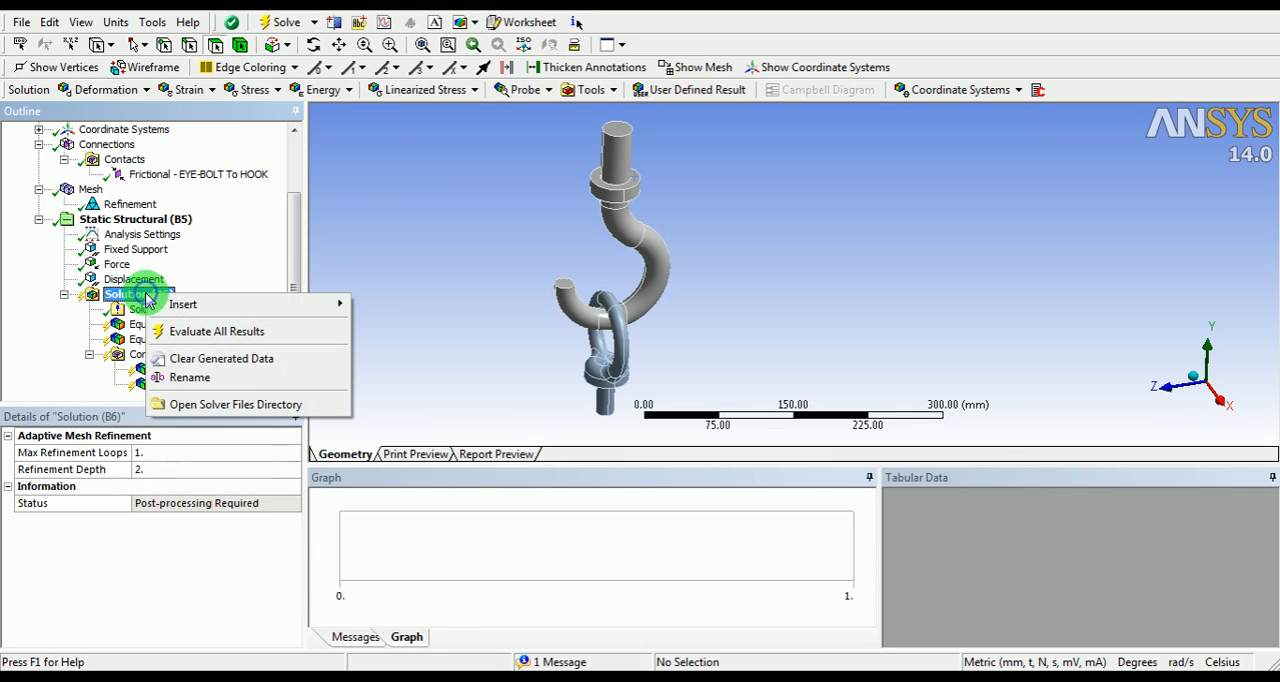
pyautogui.click(210, 335)
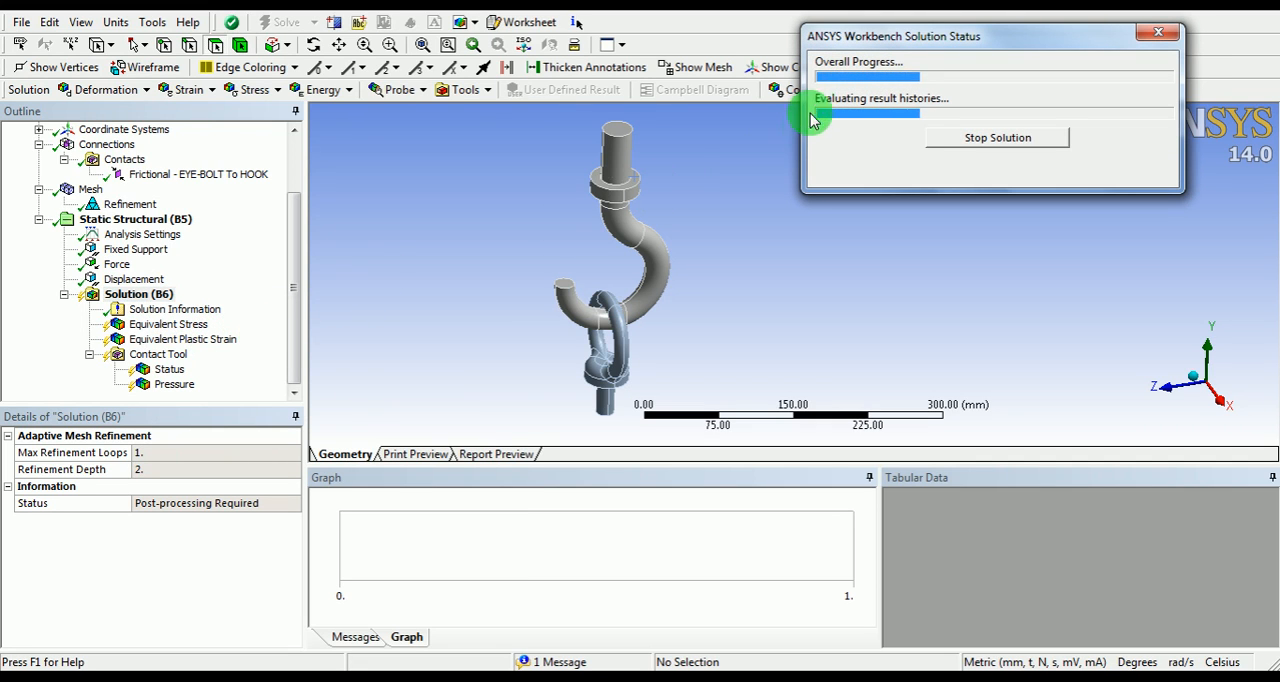
pyautogui.moveTo(874, 42); pyautogui.dragTo(370, 425)
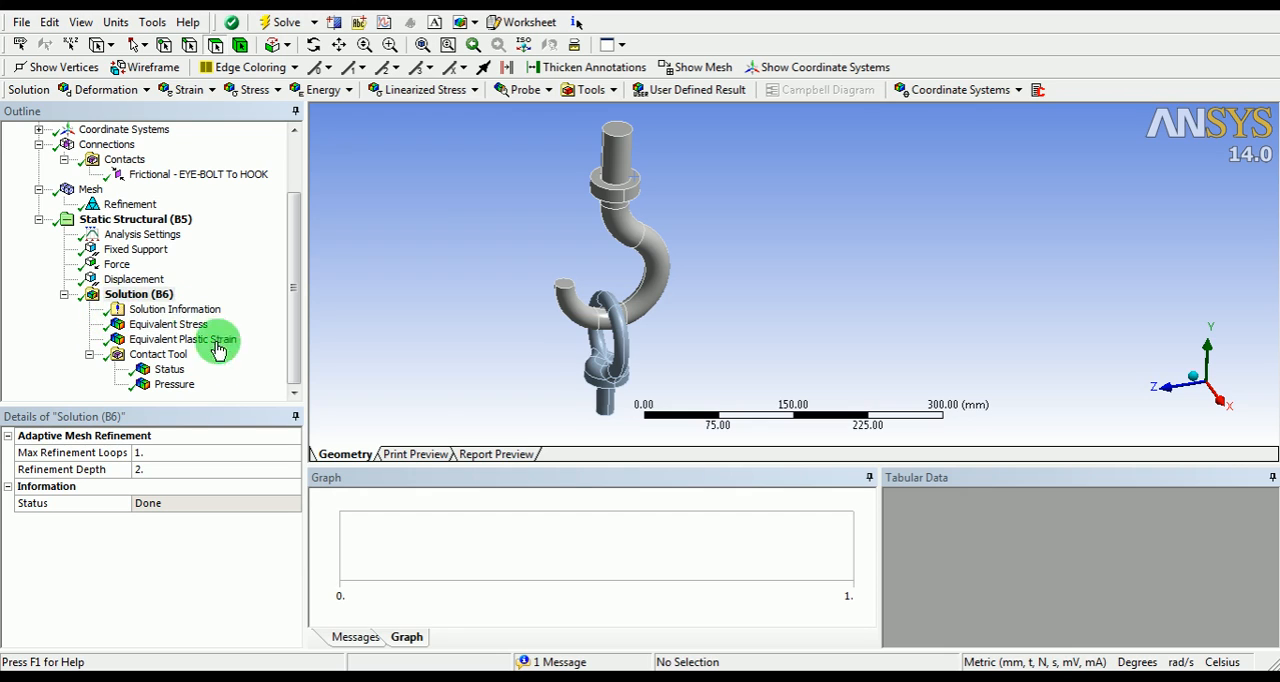
# Step: Display the Equivalent Stress result and examine the stress along the inner curve of the hook
pyautogui.click(193, 331)
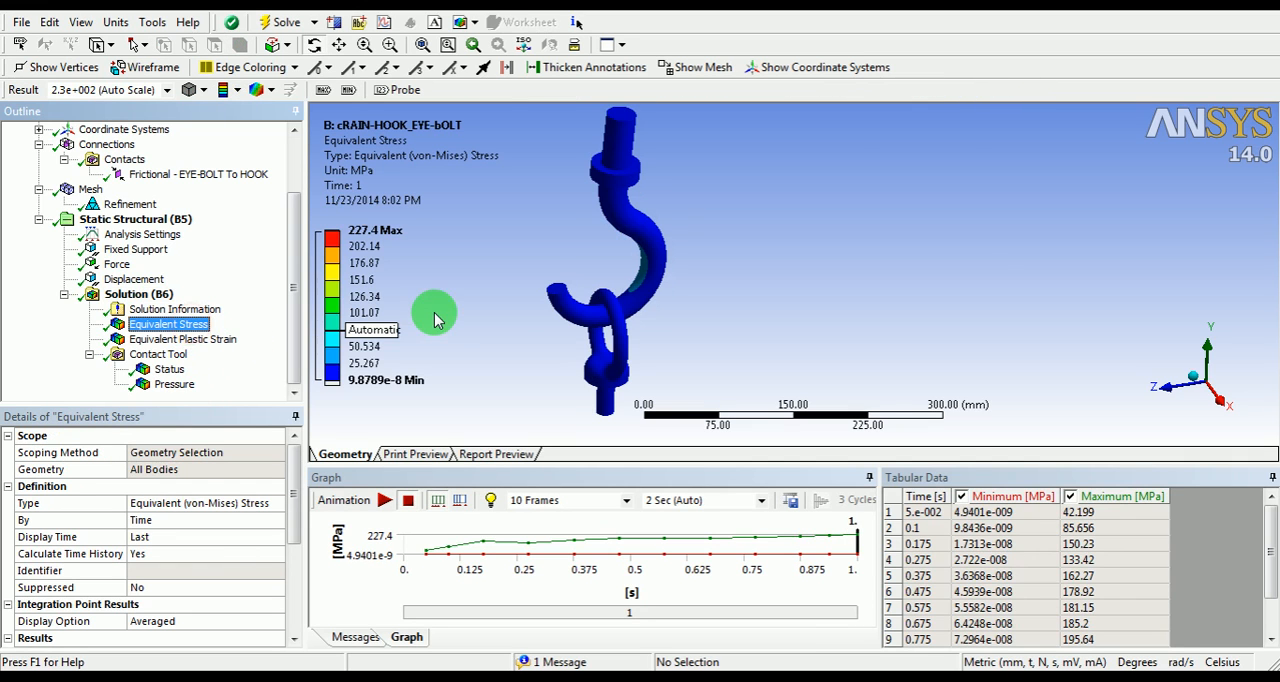
pyautogui.scroll(6, 620, 220)
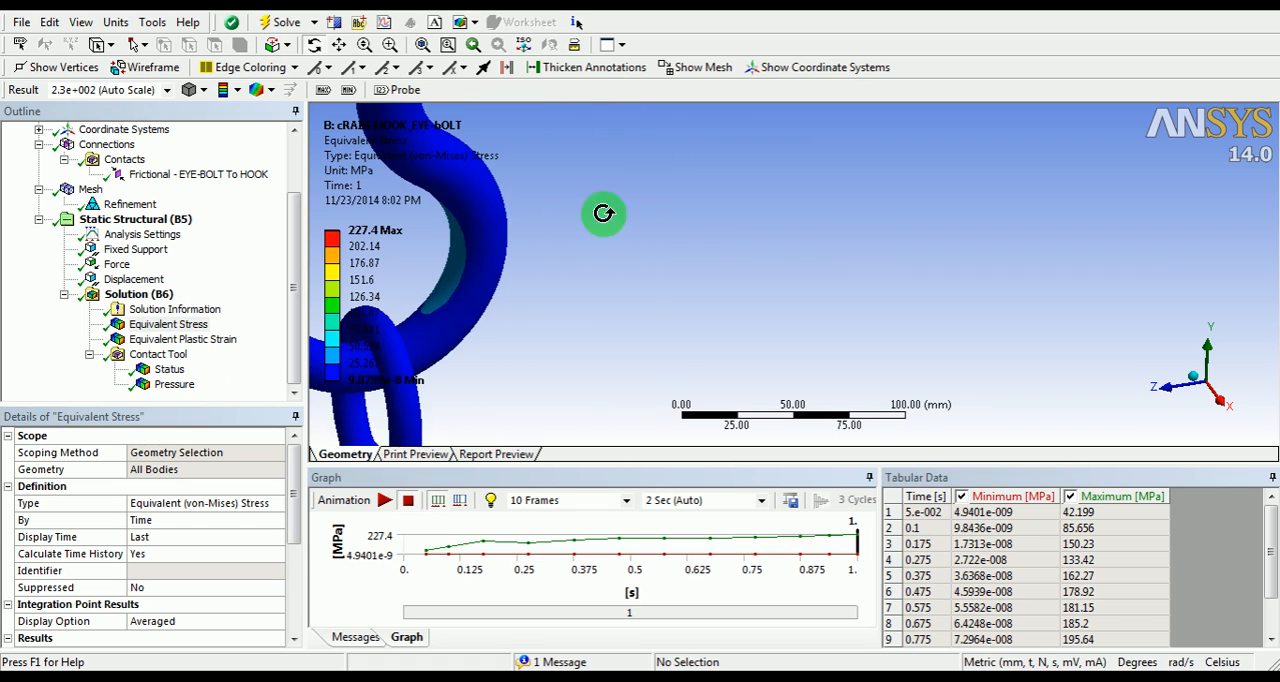
pyautogui.keyDown('ctrl'); pyautogui.moveTo(603, 214); pyautogui.dragTo(829, 220, button='middle'); pyautogui.keyUp('ctrl')
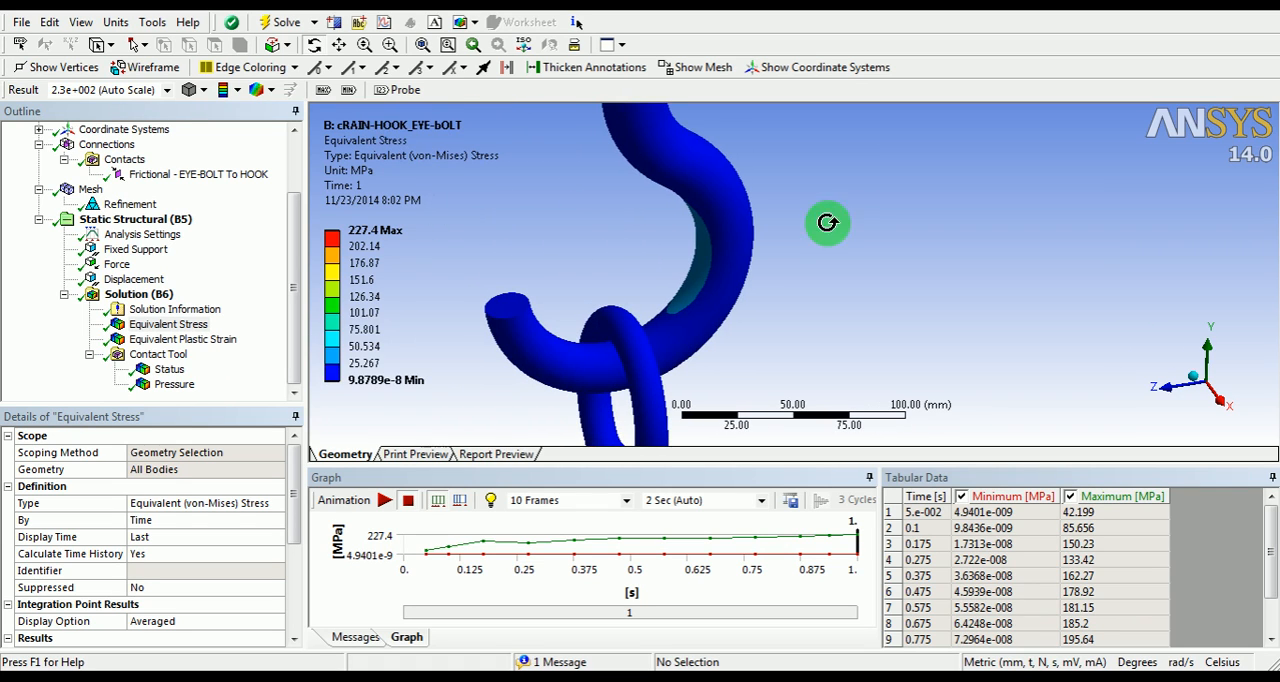
pyautogui.click(394, 237)
pyautogui.scroll(6, 594, 289)
pyautogui.moveTo(591, 257); pyautogui.dragTo(717, 260, button='middle')
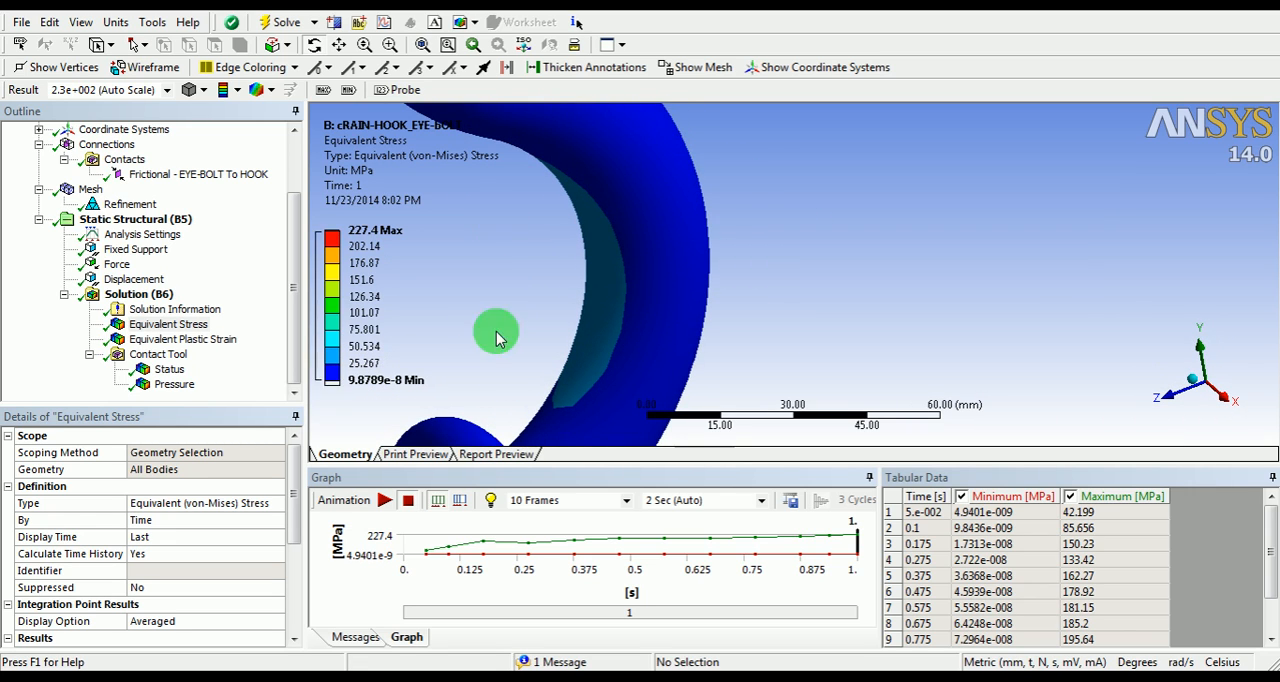
pyautogui.scroll(-6, 568, 246)
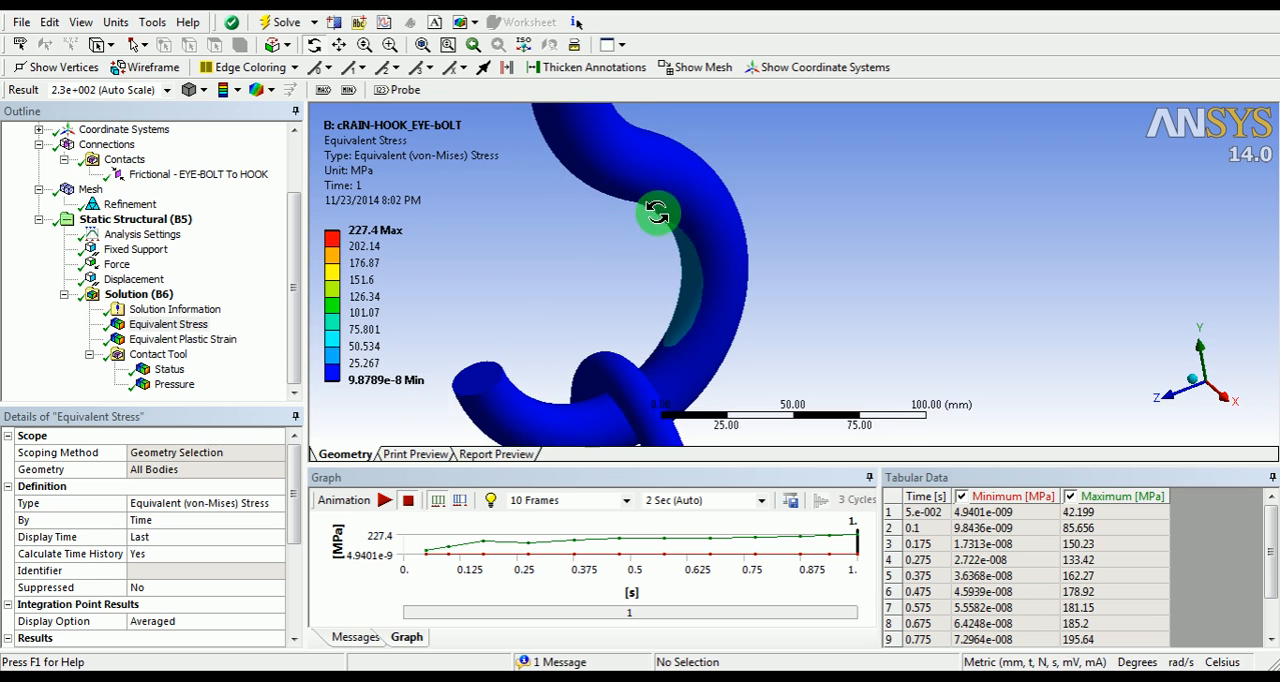
pyautogui.moveTo(607, 265); pyautogui.dragTo(757, 333, button='middle')
pyautogui.scroll(-1, 672, 295)
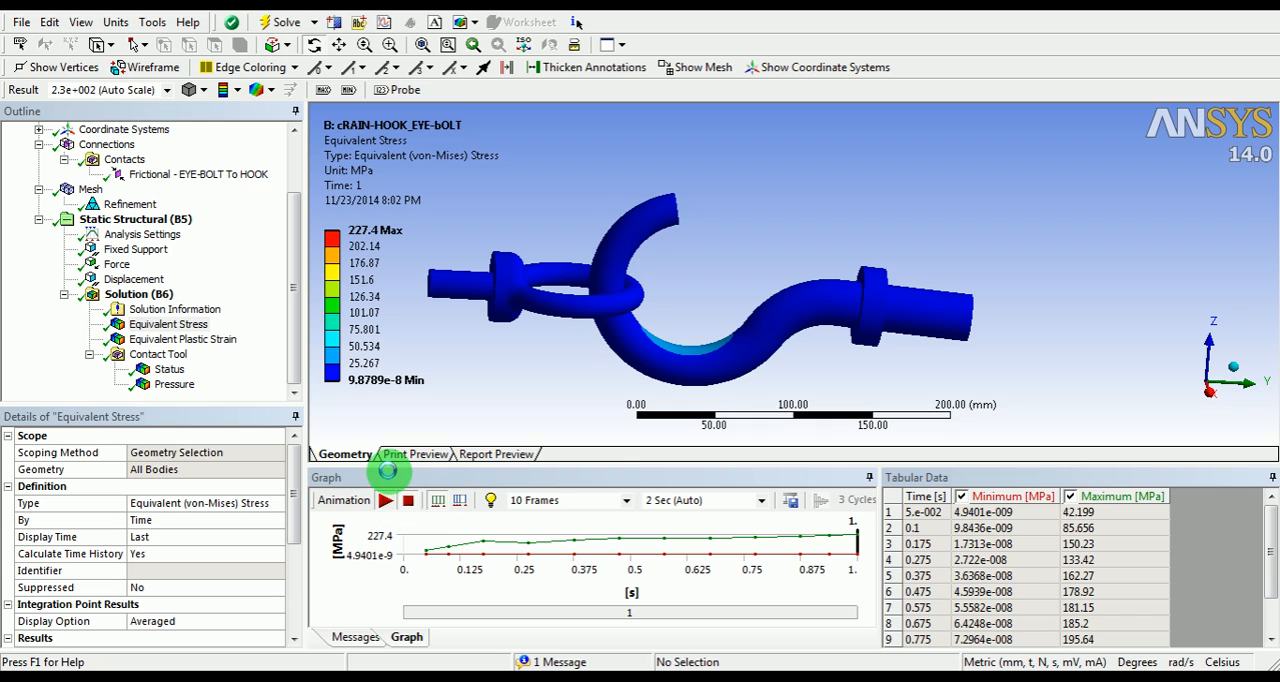
# Step: Animate the equivalent stress result and inspect the hook and eye bolt from several angles
pyautogui.click(385, 500)
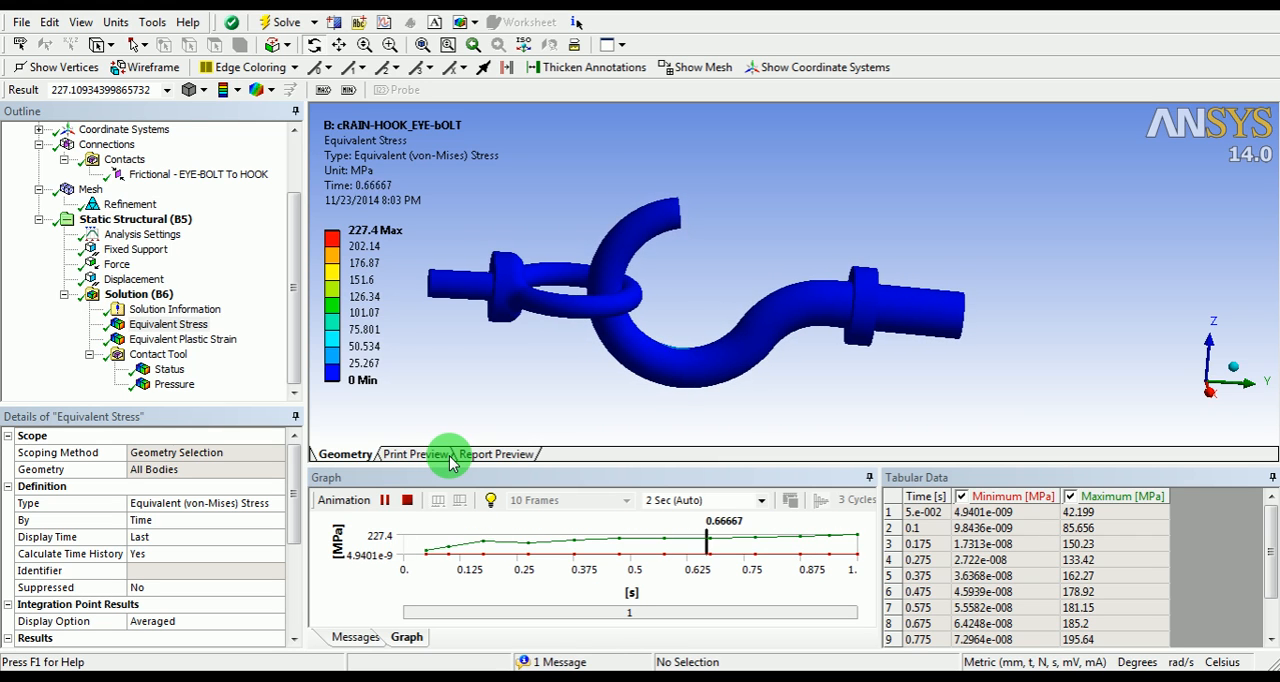
pyautogui.scroll(4, 620, 302)
pyautogui.keyDown('ctrl'); pyautogui.moveTo(615, 303); pyautogui.dragTo(808, 275, button='middle'); pyautogui.keyUp('ctrl')
pyautogui.scroll(3, 746, 280)
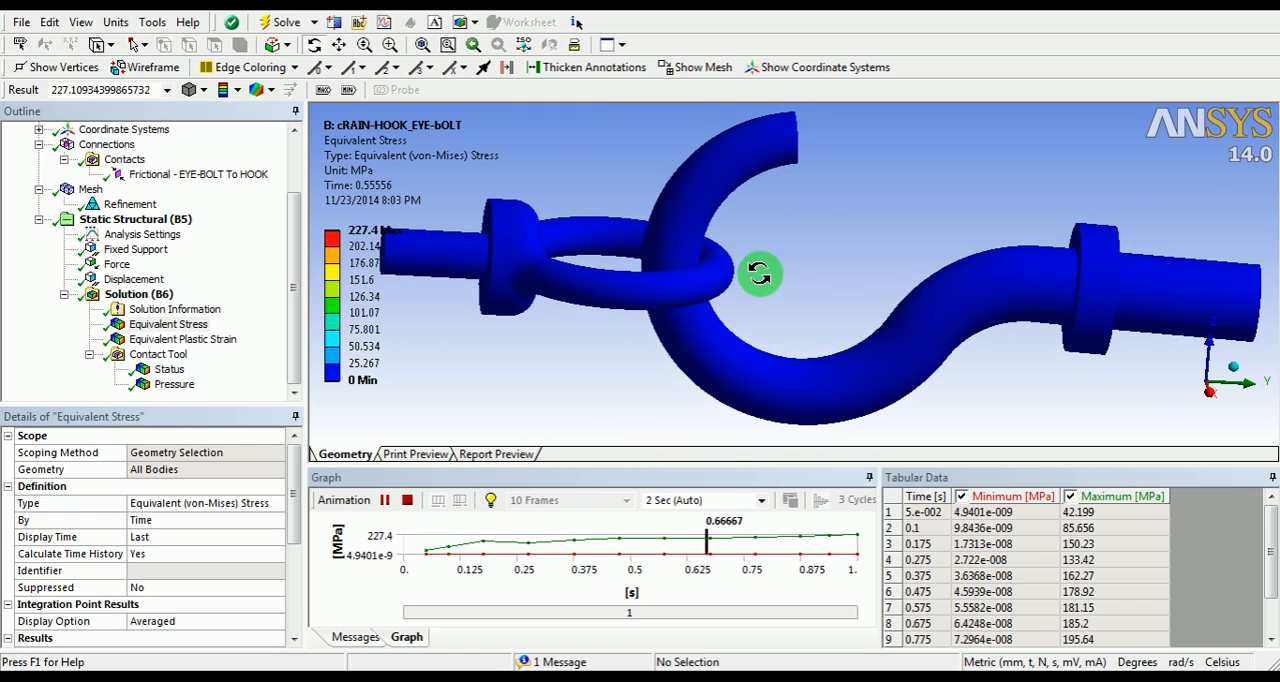
pyautogui.moveTo(786, 290); pyautogui.dragTo(690, 291)
pyautogui.moveTo(779, 288); pyautogui.dragTo(565, 232)
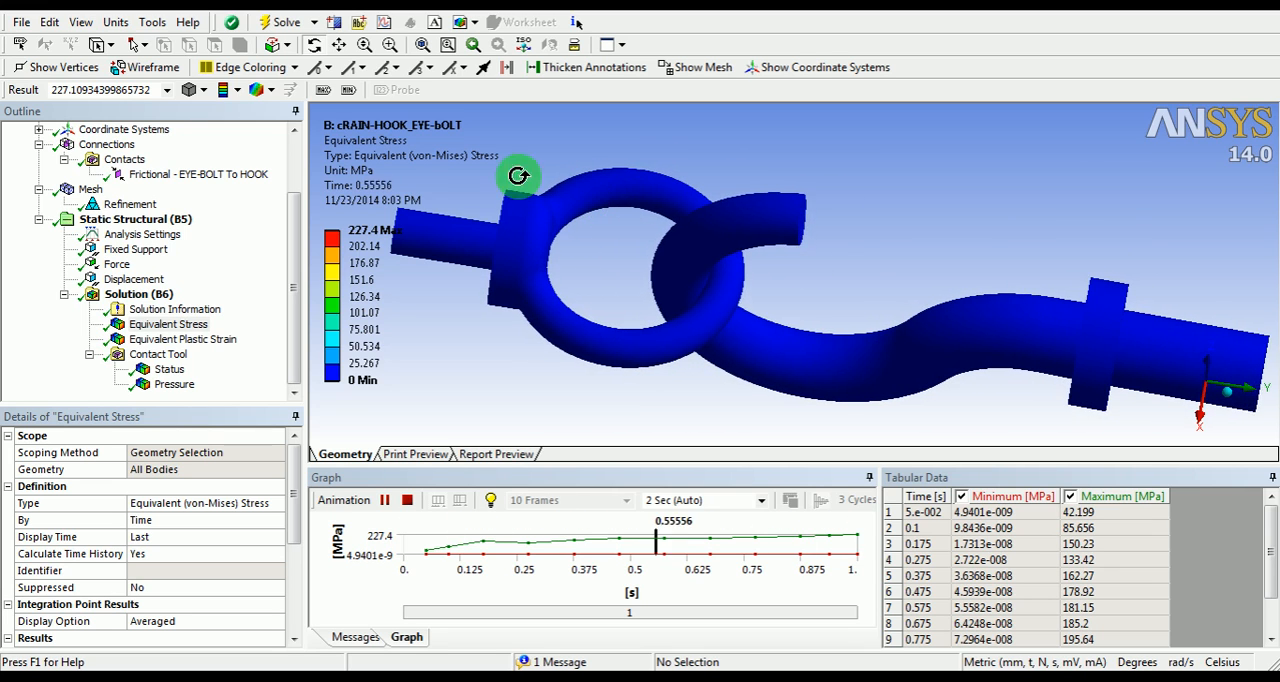
# Step: Set the deformation scale of the equivalent stress result to 1.1e+003 (5x Auto)
pyautogui.click(168, 90)
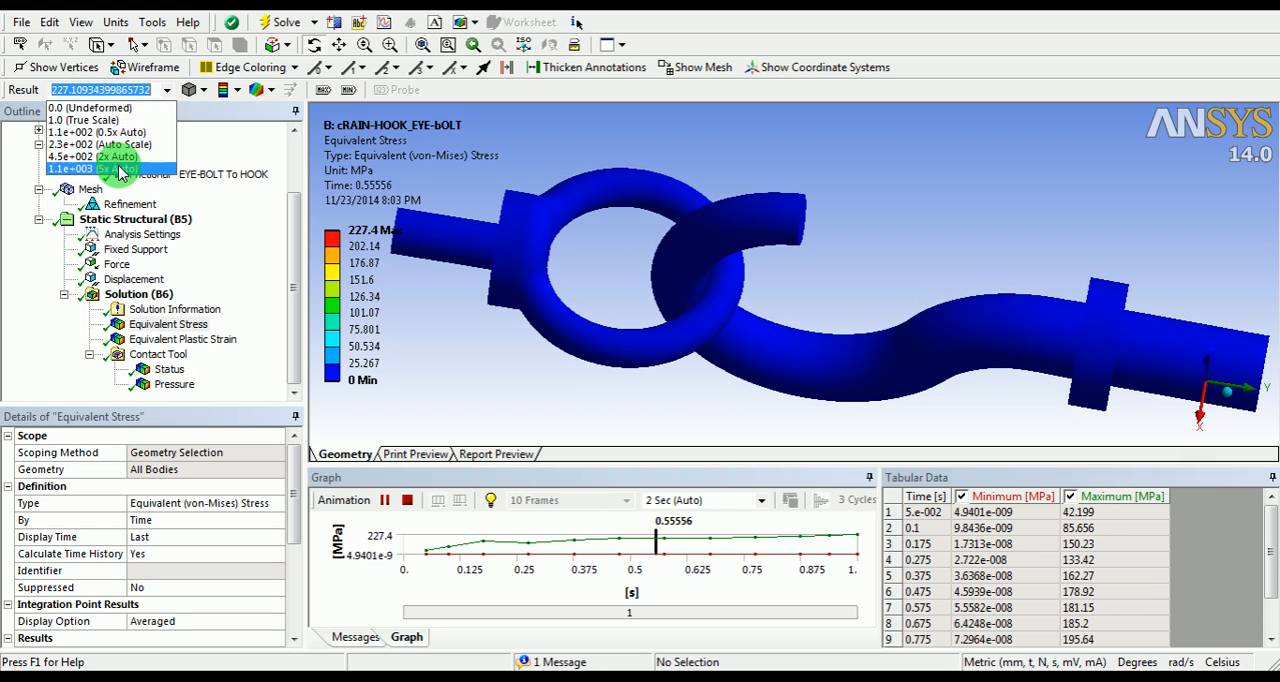
pyautogui.click(120, 168)
pyautogui.moveTo(494, 194); pyautogui.dragTo(575, 236)
# Step: Set the deformation scale to 1.0 (True Scale) and view the animated equivalent stress on the assembly
pyautogui.click(166, 90)
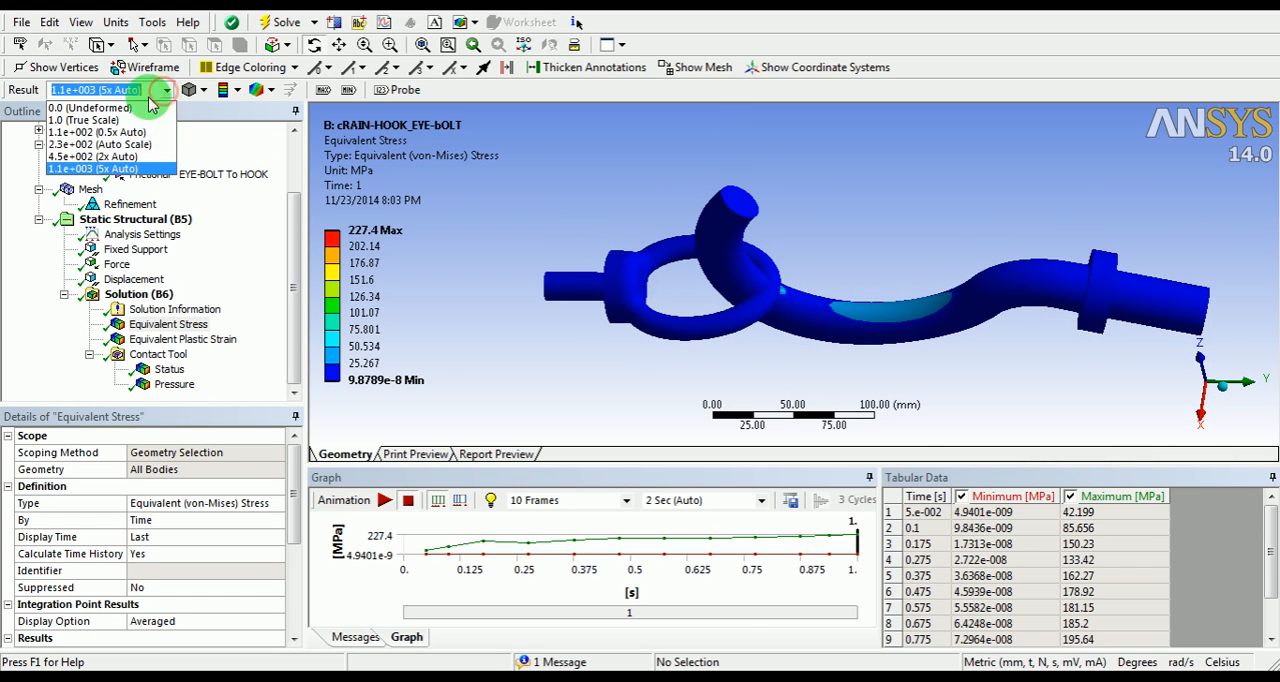
pyautogui.click(107, 116)
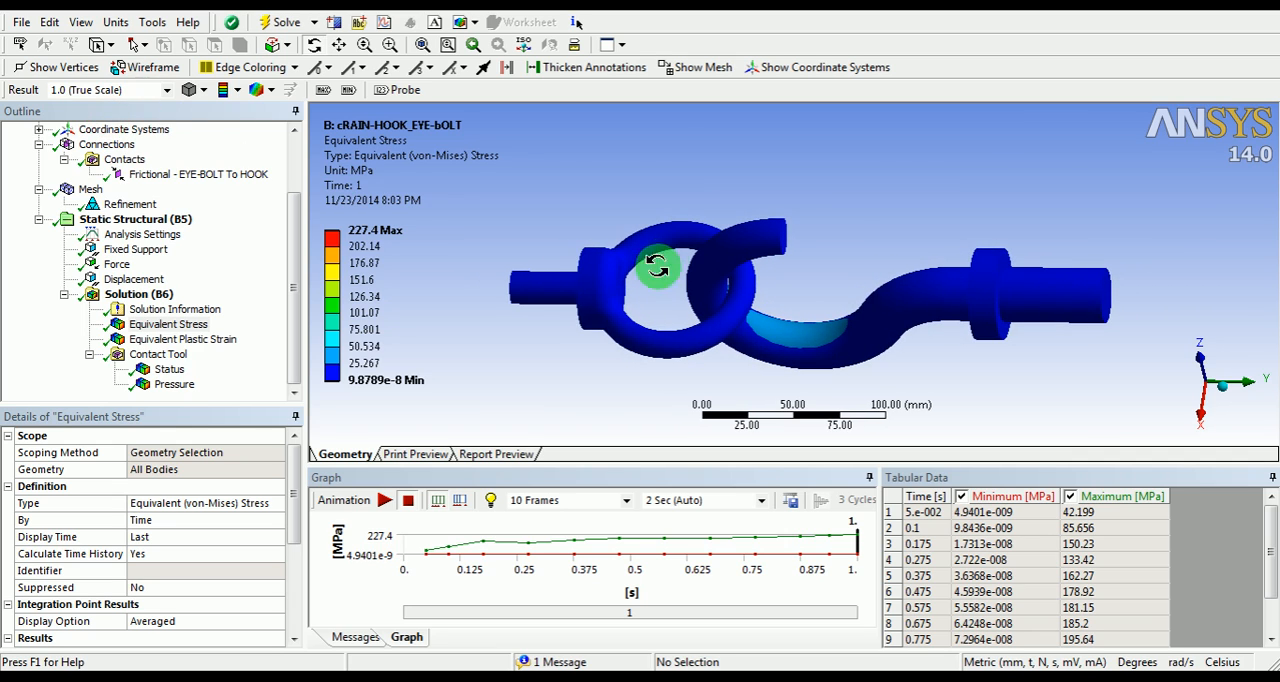
pyautogui.click(383, 503)
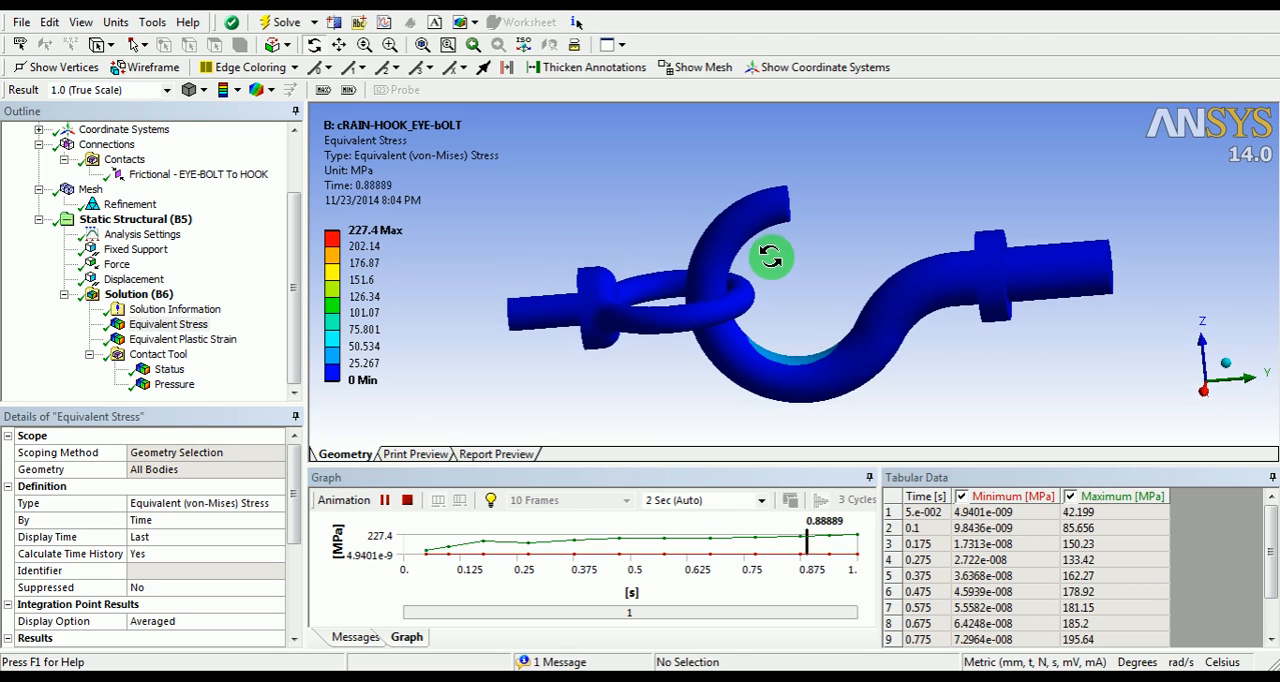
pyautogui.moveTo(812, 274); pyautogui.dragTo(817, 317)
pyautogui.keyDown('shift'); pyautogui.moveTo(817, 317); pyautogui.dragTo(800, 296, button='middle'); pyautogui.keyUp('shift')
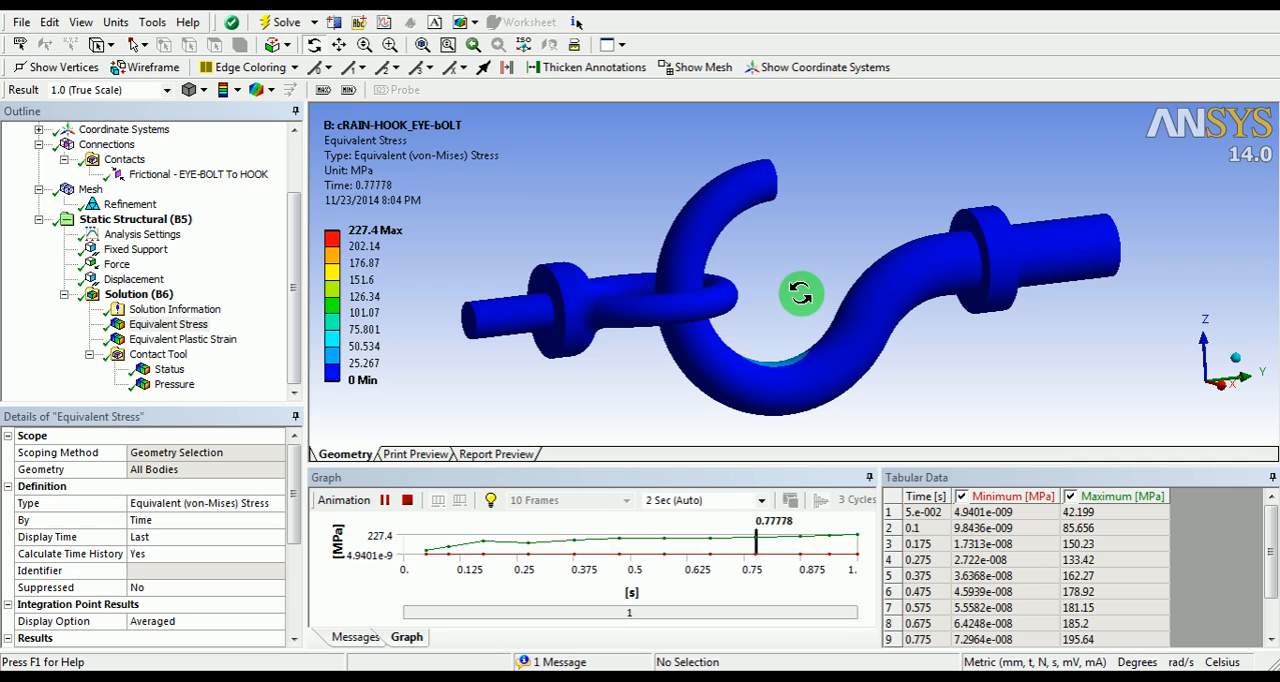
# Step: Set the deformation scale to 2.3e+002 (Auto Scale) and view the equivalent stress animation around the hook and eye
pyautogui.click(166, 90)
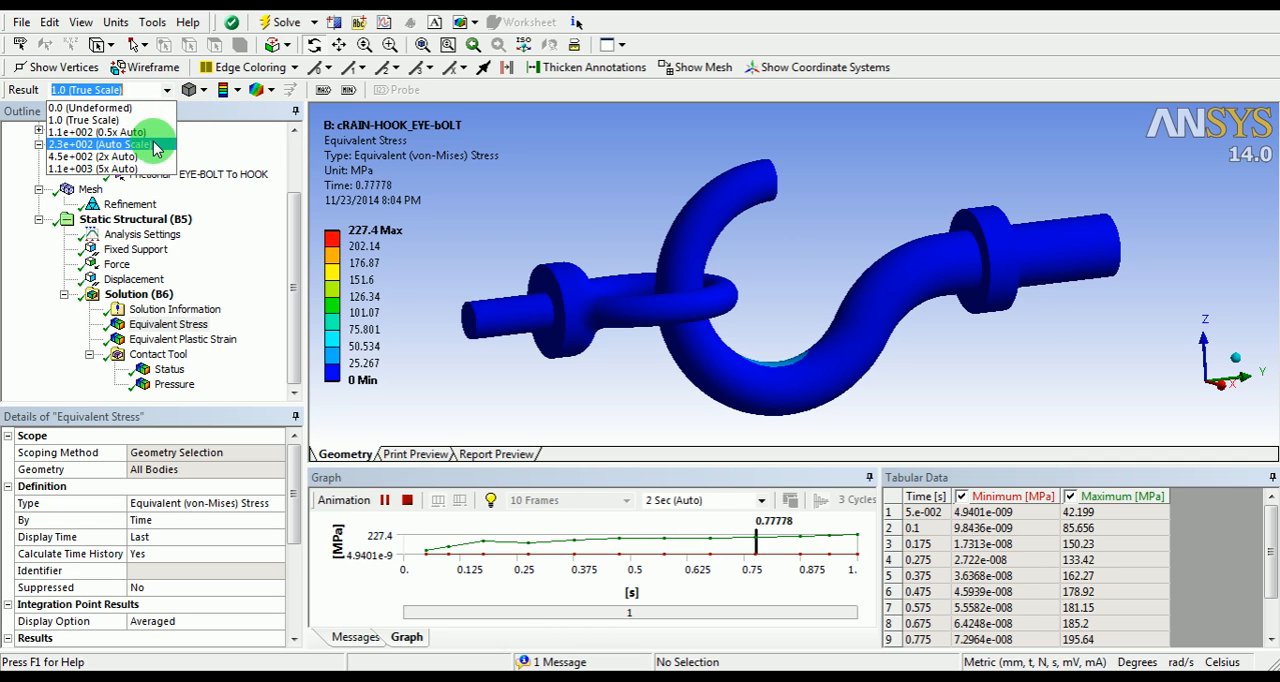
pyautogui.click(155, 145)
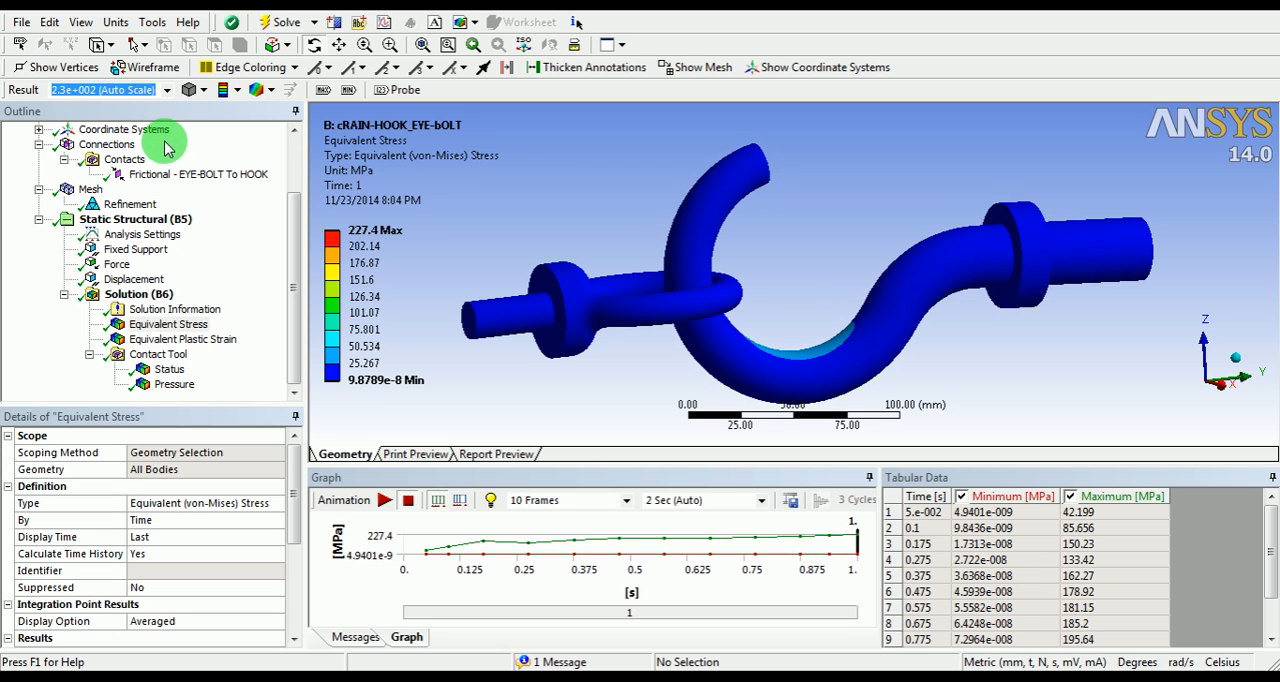
pyautogui.click(384, 500)
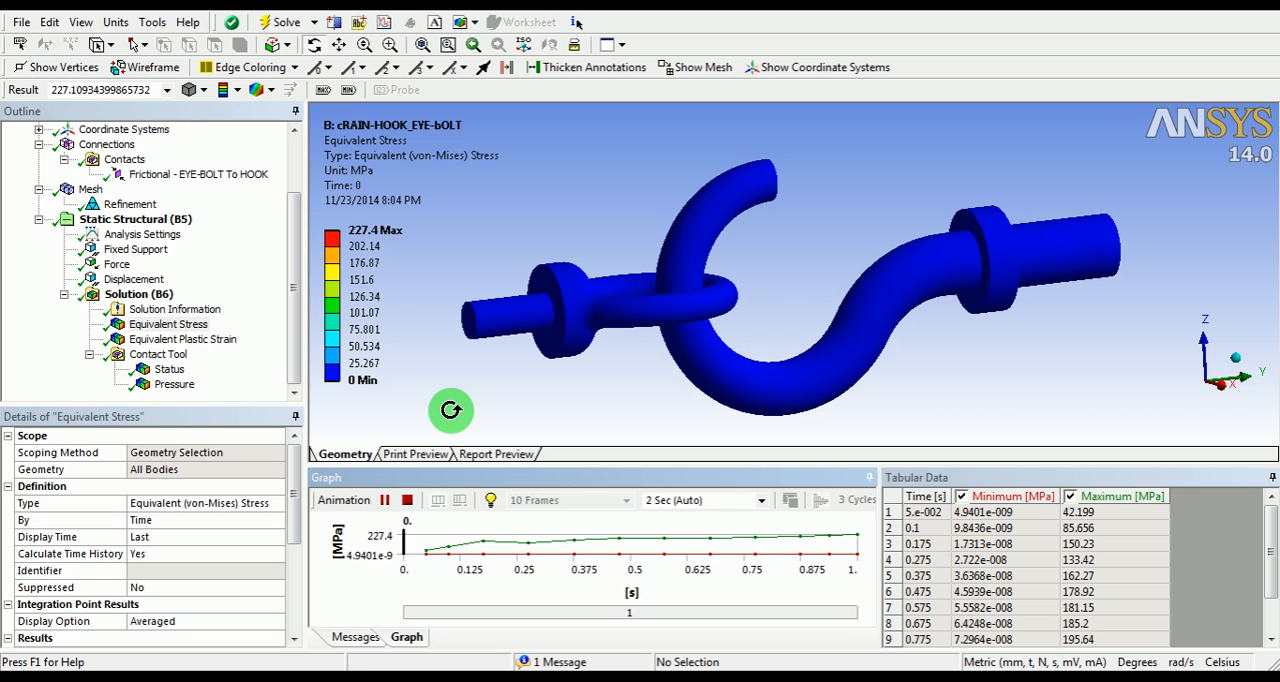
pyautogui.moveTo(451, 410); pyautogui.dragTo(695, 330)
pyautogui.moveTo(699, 259); pyautogui.dragTo(738, 297)
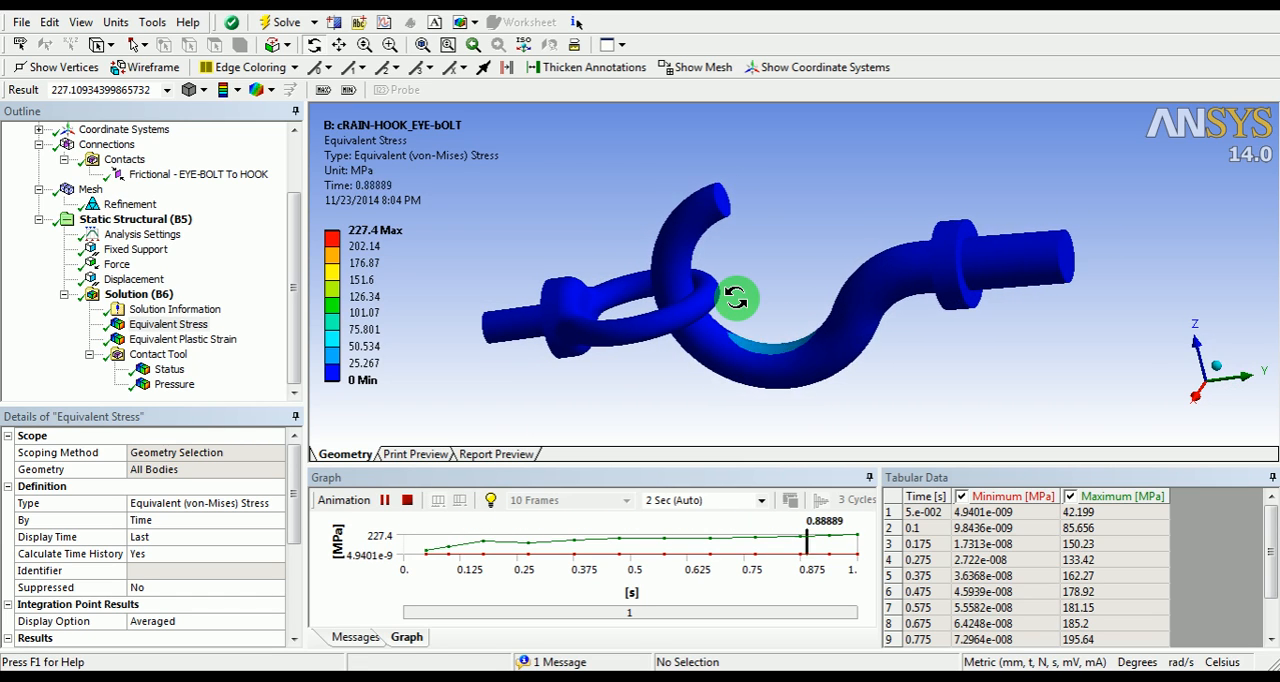
pyautogui.moveTo(742, 193); pyautogui.dragTo(634, 100)
# Step: Split the graphics area into horizontal viewports and display Equivalent Plastic Strain in the lower one, keeping Equivalent Stress in the upper one
pyautogui.click(621, 45)
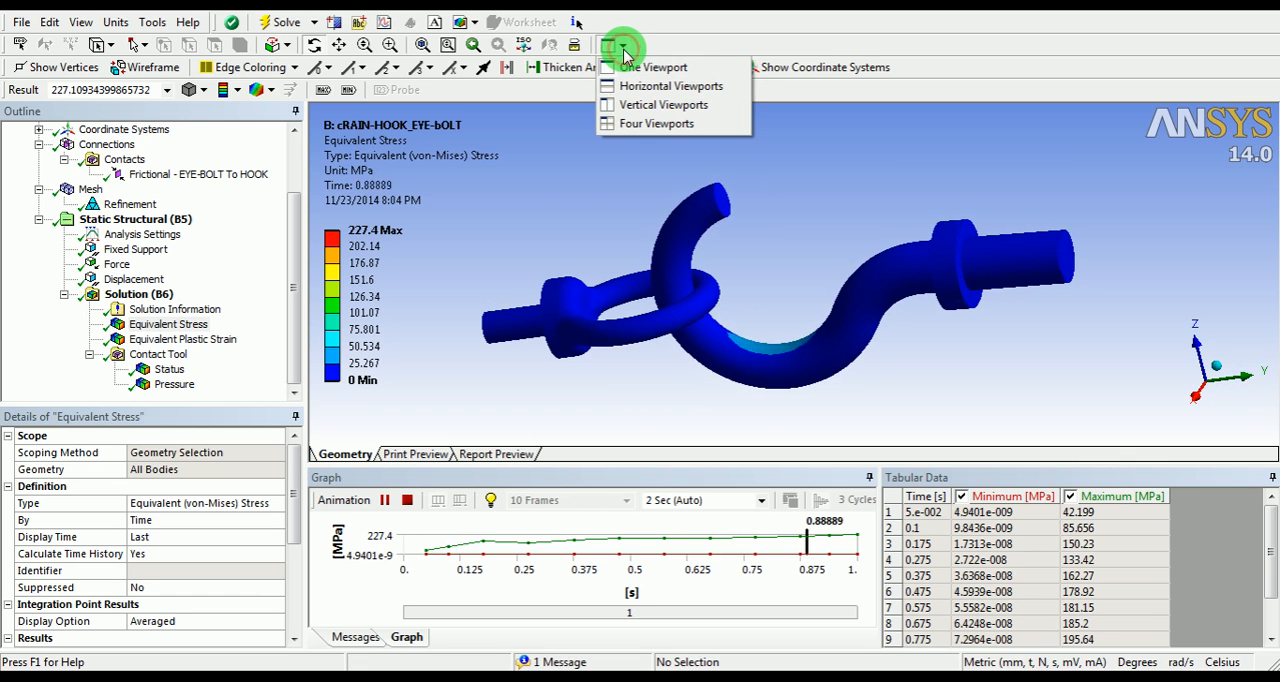
pyautogui.click(627, 106)
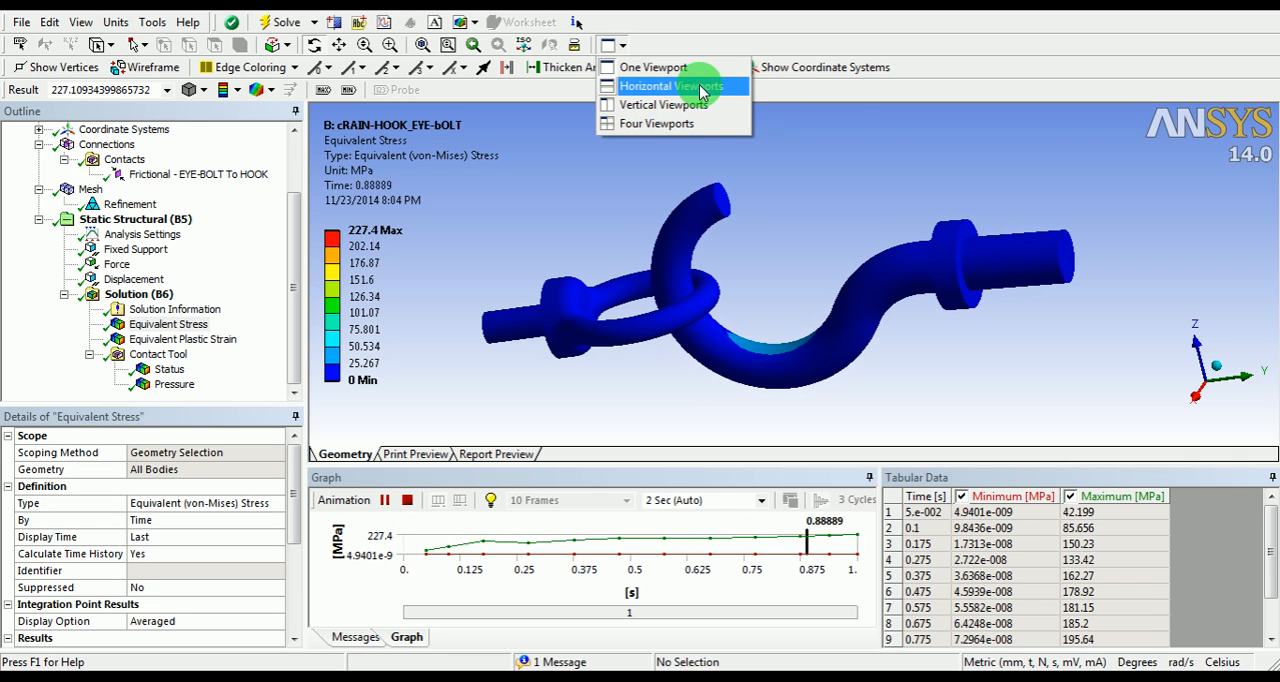
pyautogui.click(666, 88)
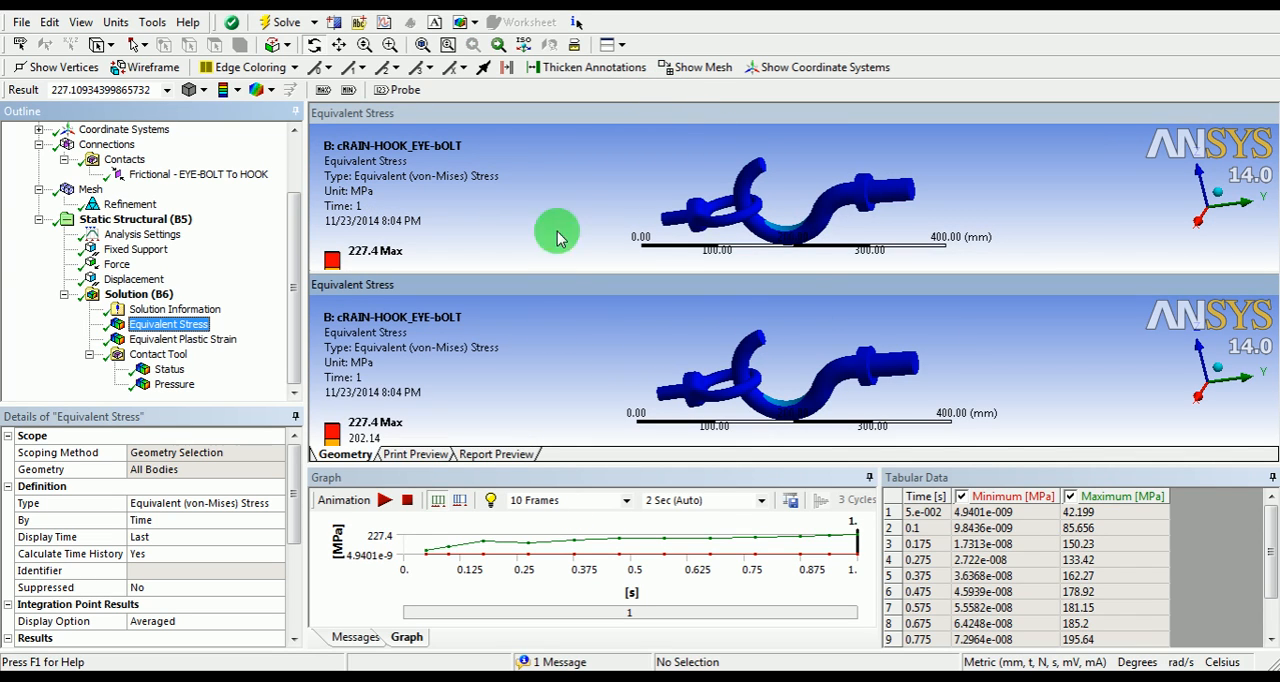
pyautogui.click(557, 191)
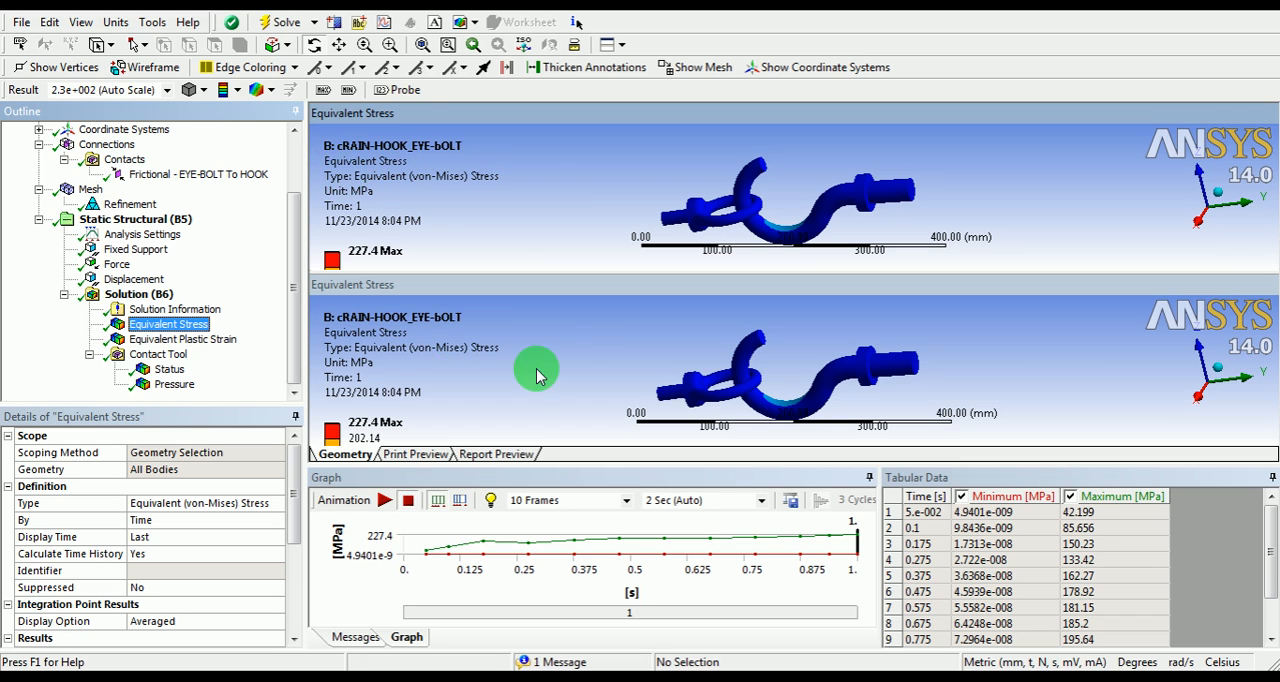
pyautogui.click(574, 343)
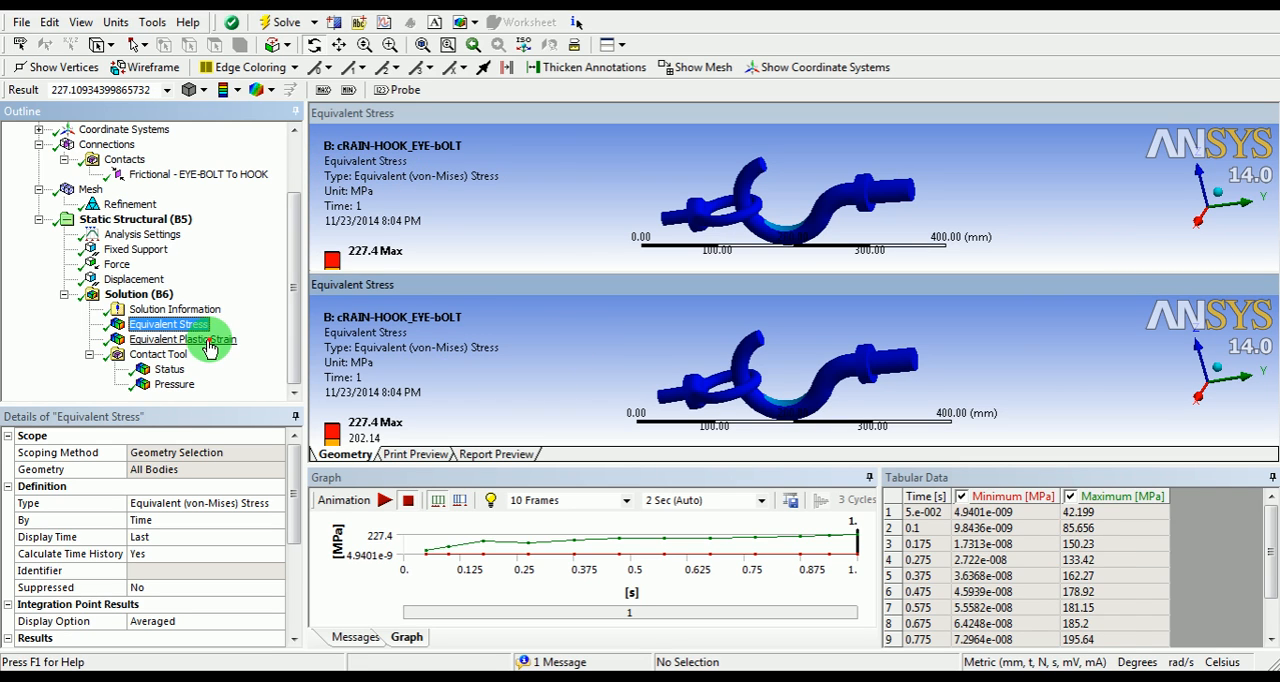
pyautogui.click(208, 341)
pyautogui.keyDown('shift'); pyautogui.moveTo(714, 357); pyautogui.dragTo(806, 352, button='middle'); pyautogui.keyUp('shift')
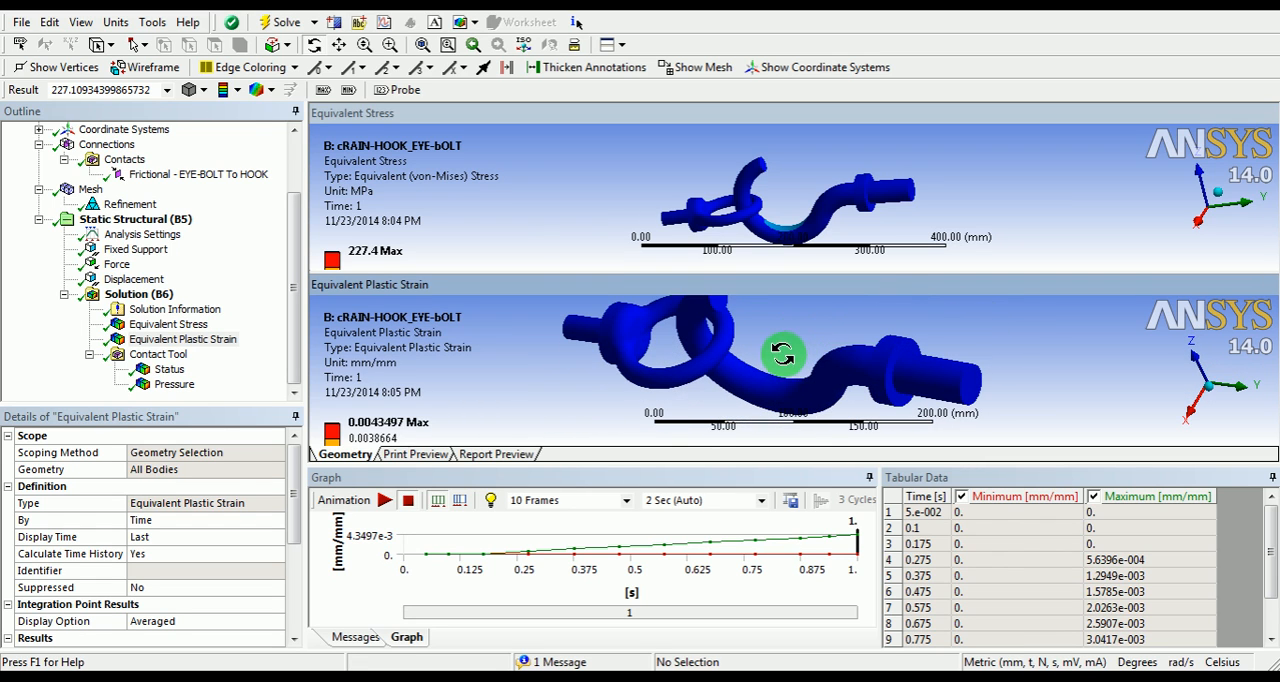
# Step: Auto-hide the Tabular Data, Graph, Messages, Outline and Details windows to enlarge both result viewports
pyautogui.click(1271, 479)
pyautogui.click(1252, 478)
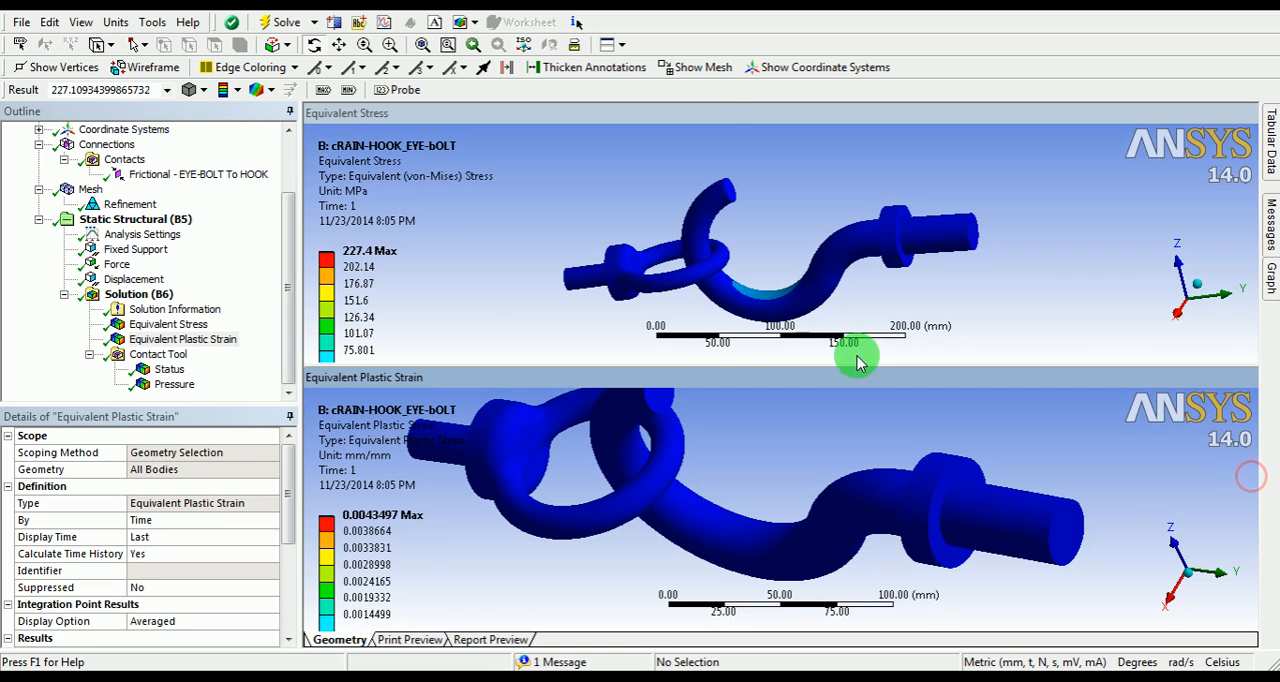
pyautogui.click(289, 113)
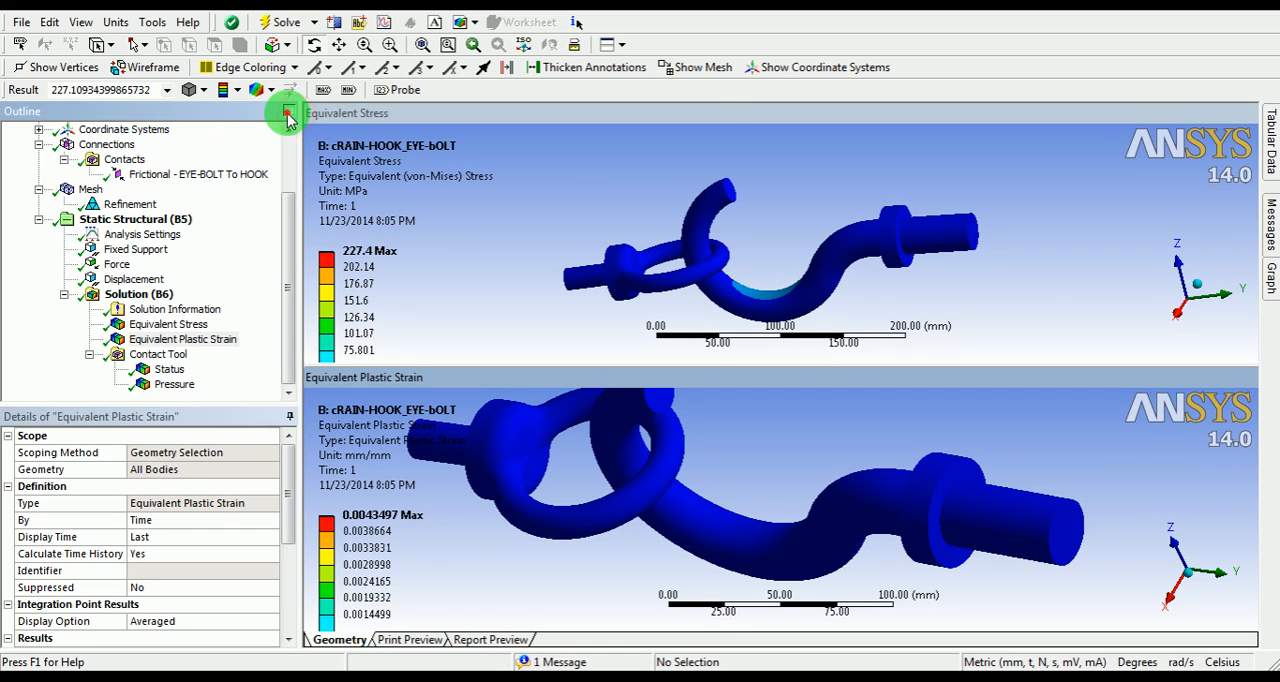
pyautogui.click(289, 113)
# Step: Compare the equivalent stress and equivalent plastic strain results on the hook and eye bolt from different angles
pyautogui.click(466, 257)
pyautogui.click(678, 463)
pyautogui.moveTo(678, 463); pyautogui.dragTo(580, 472)
pyautogui.moveTo(640, 240); pyautogui.dragTo(640, 357)
pyautogui.moveTo(543, 477); pyautogui.dragTo(715, 449)
pyautogui.moveTo(654, 180); pyautogui.dragTo(551, 214)
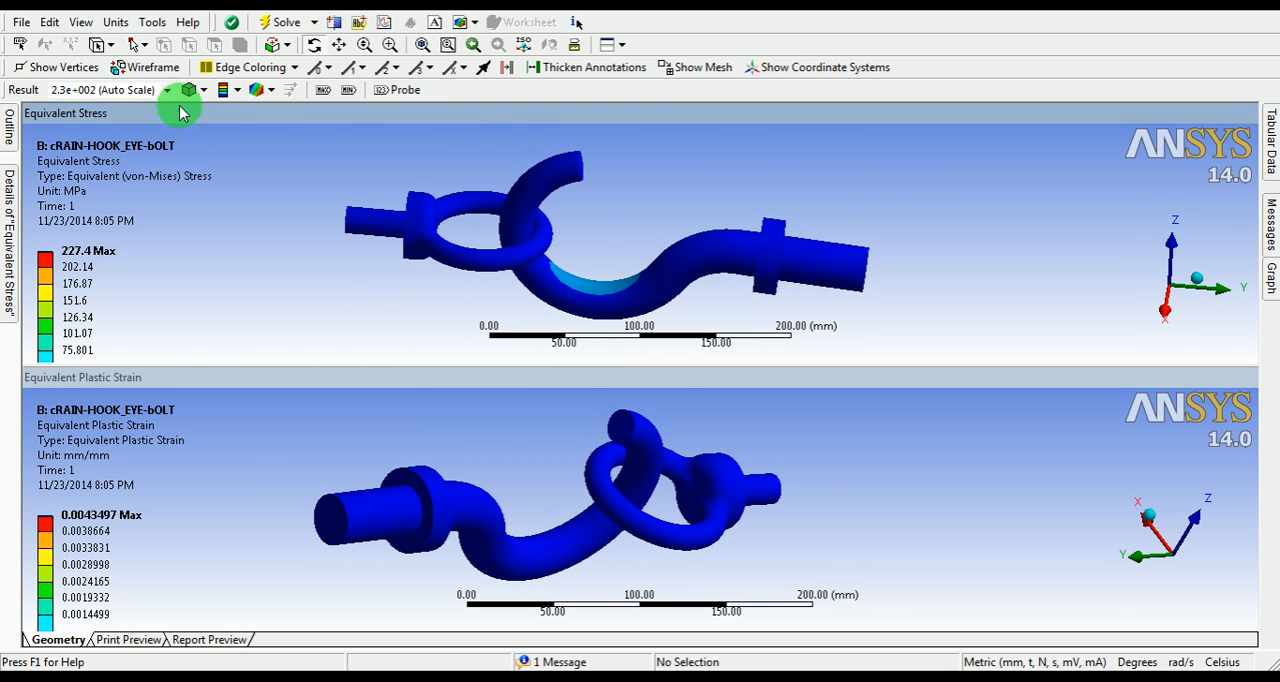
# Step: Reset the window layout to its default arrangement
pyautogui.click(81, 22)
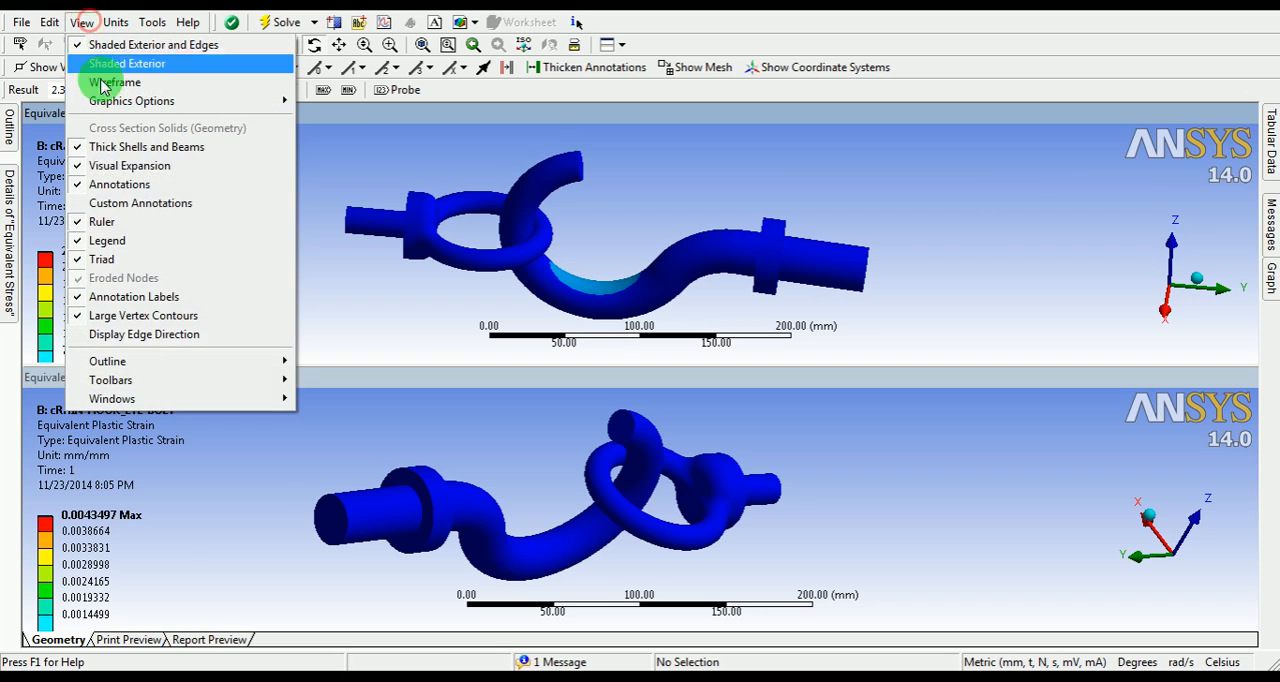
pyautogui.moveTo(234, 399)
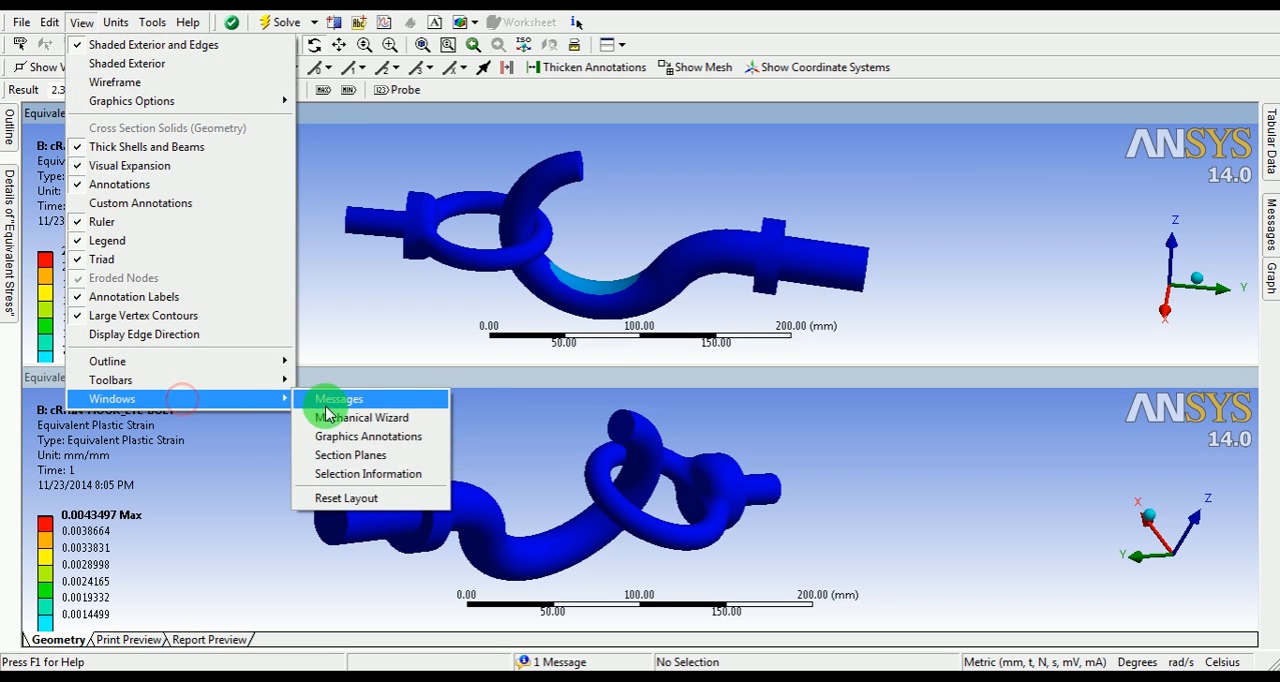
pyautogui.click(336, 500)
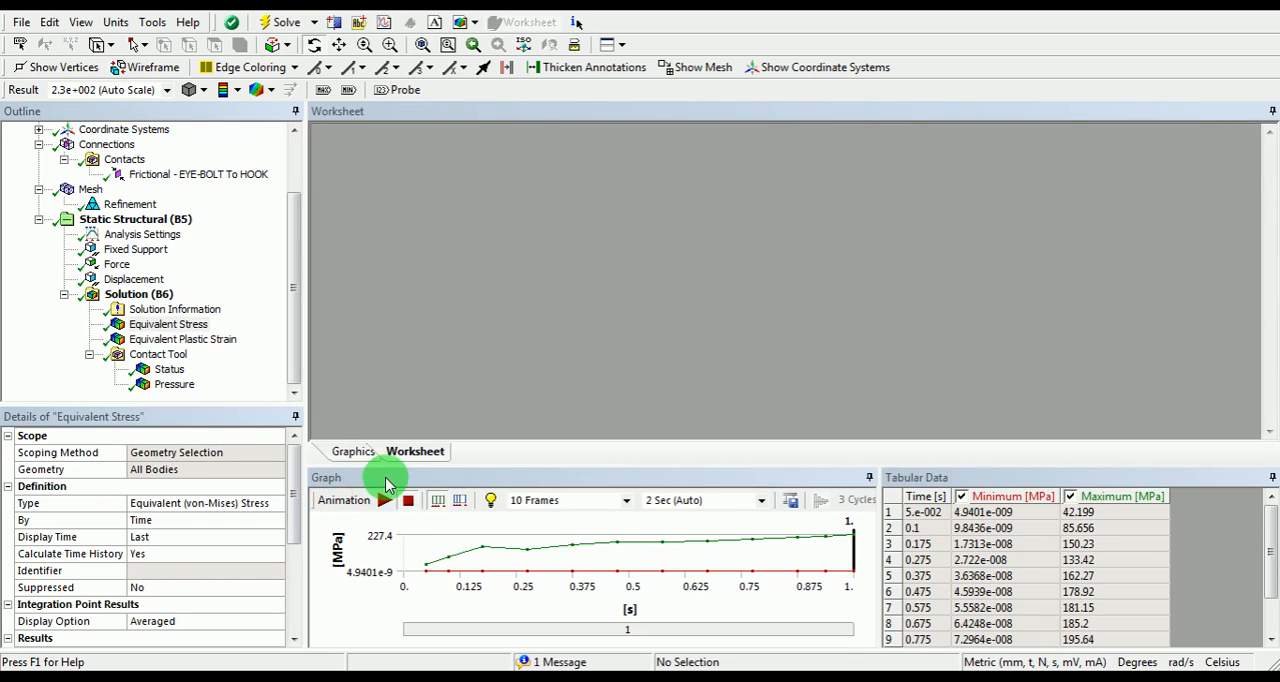
# Step: Display the contact Status result in the upper viewport and examine the contact region between eye bolt and hook up close
pyautogui.click(170, 370)
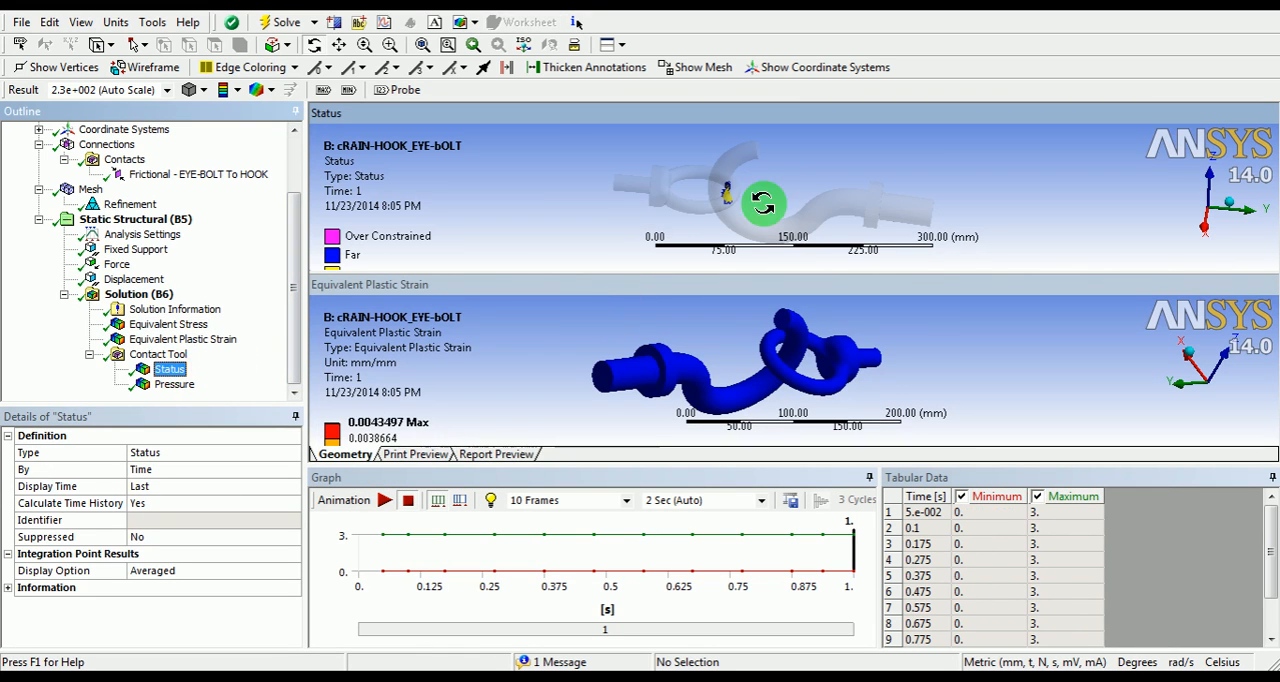
pyautogui.moveTo(773, 187); pyautogui.dragTo(789, 160, button='middle')
pyautogui.scroll(-3, 647, 199)
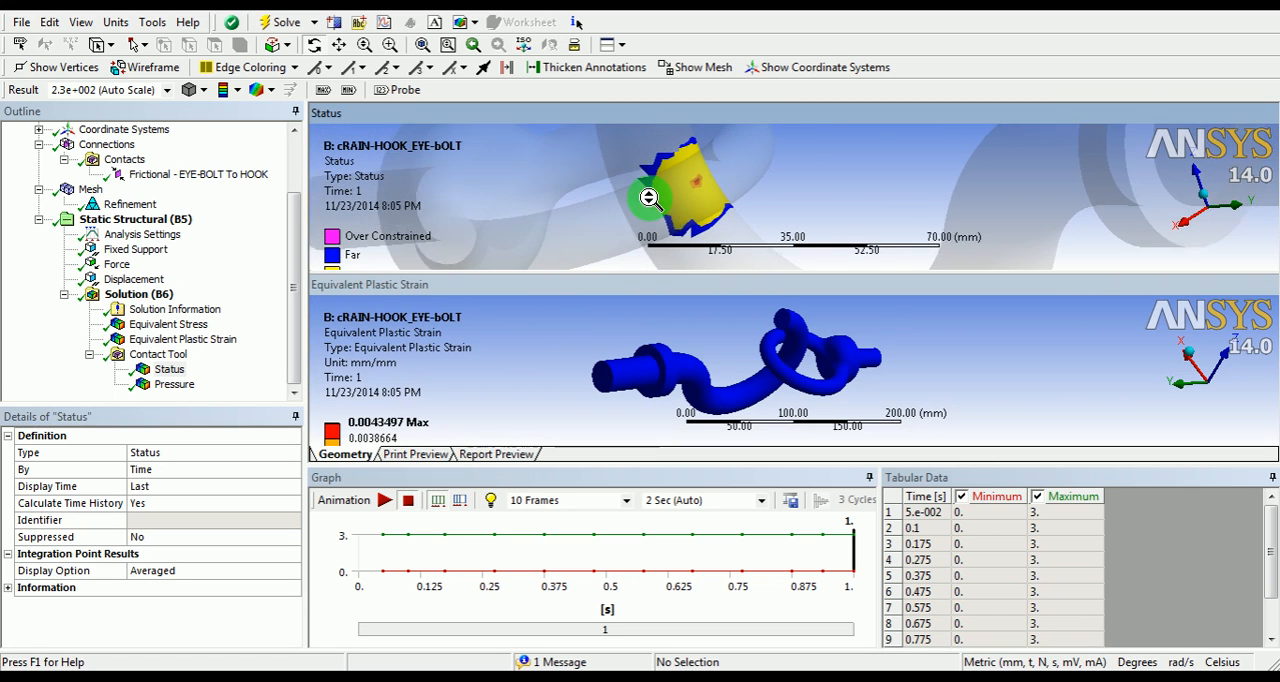
pyautogui.scroll(-2, 535, 203)
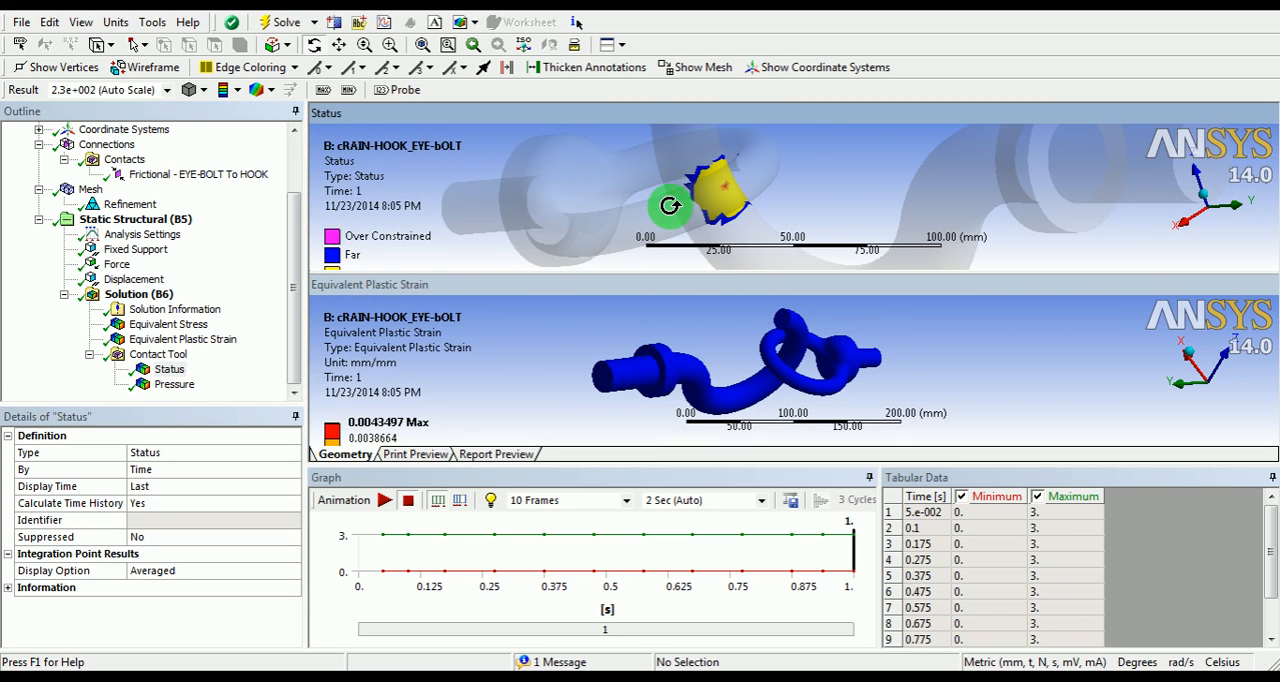
pyautogui.scroll(3, 673, 207)
pyautogui.moveTo(672, 209); pyautogui.dragTo(735, 214, button='middle')
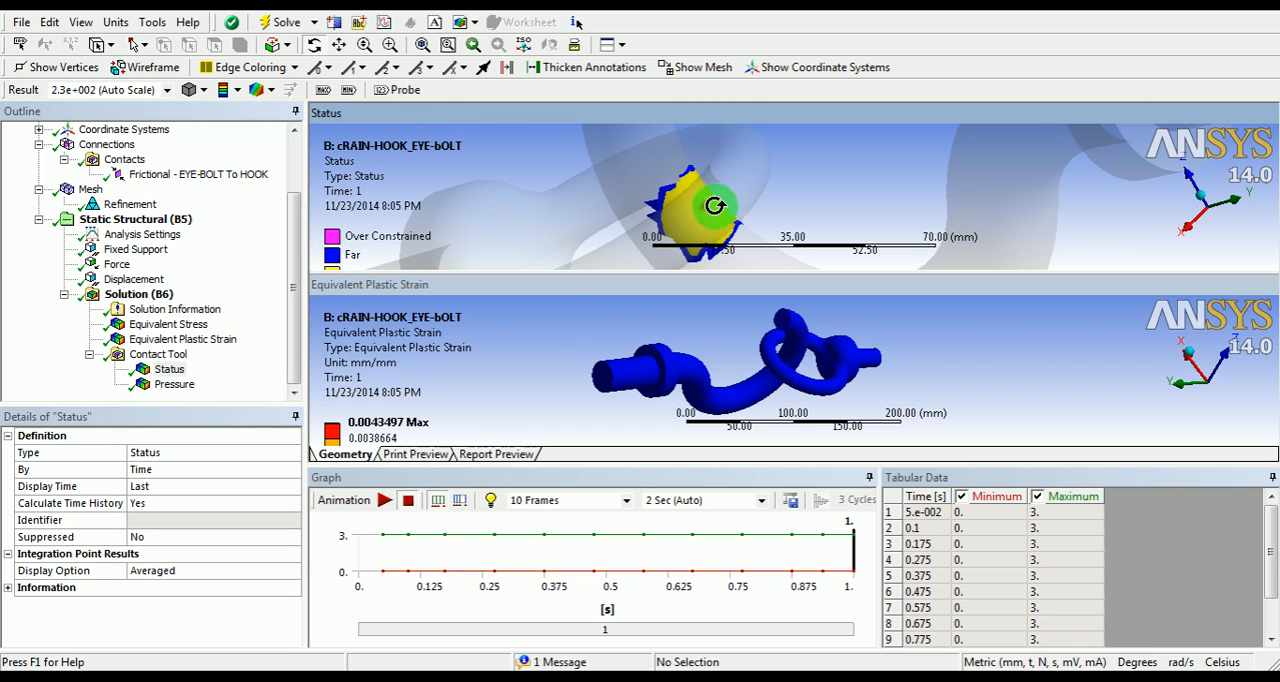
# Step: Return to one viewport and view the contact status on the whole assembly
pyautogui.click(623, 46)
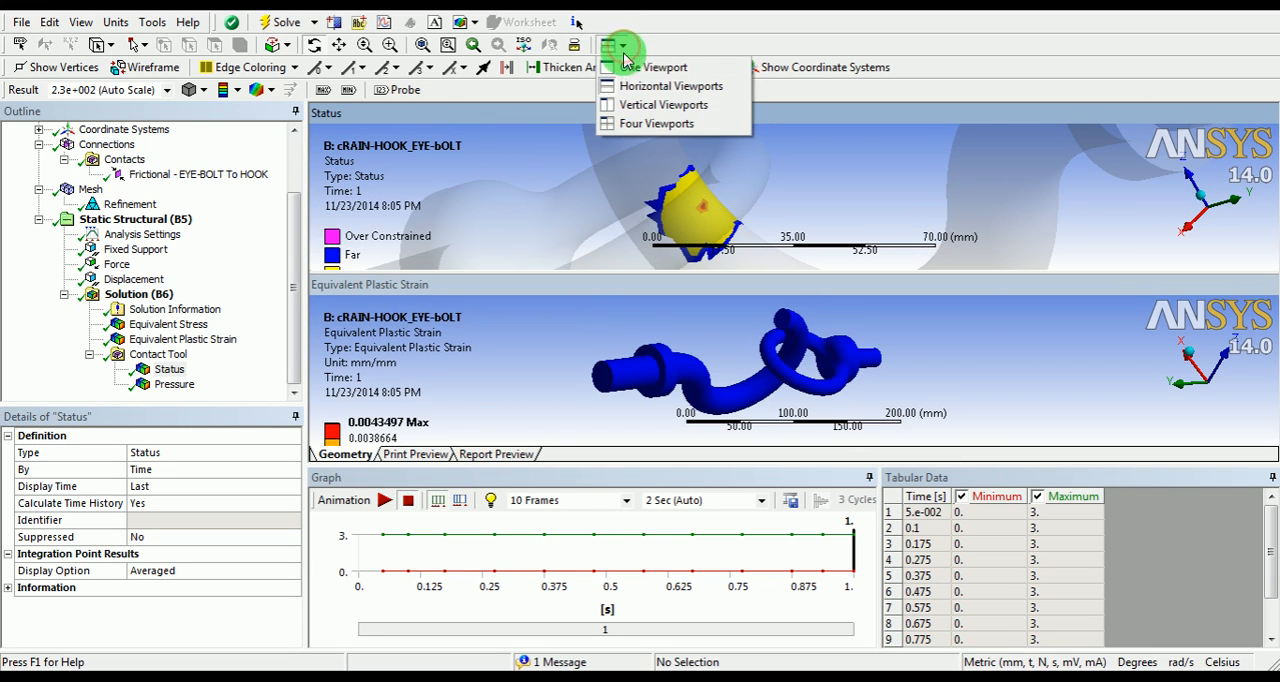
pyautogui.click(624, 64)
pyautogui.scroll(-3, 665, 331)
pyautogui.scroll(-2, 678, 331)
pyautogui.moveTo(678, 331); pyautogui.dragTo(905, 256, button='middle')
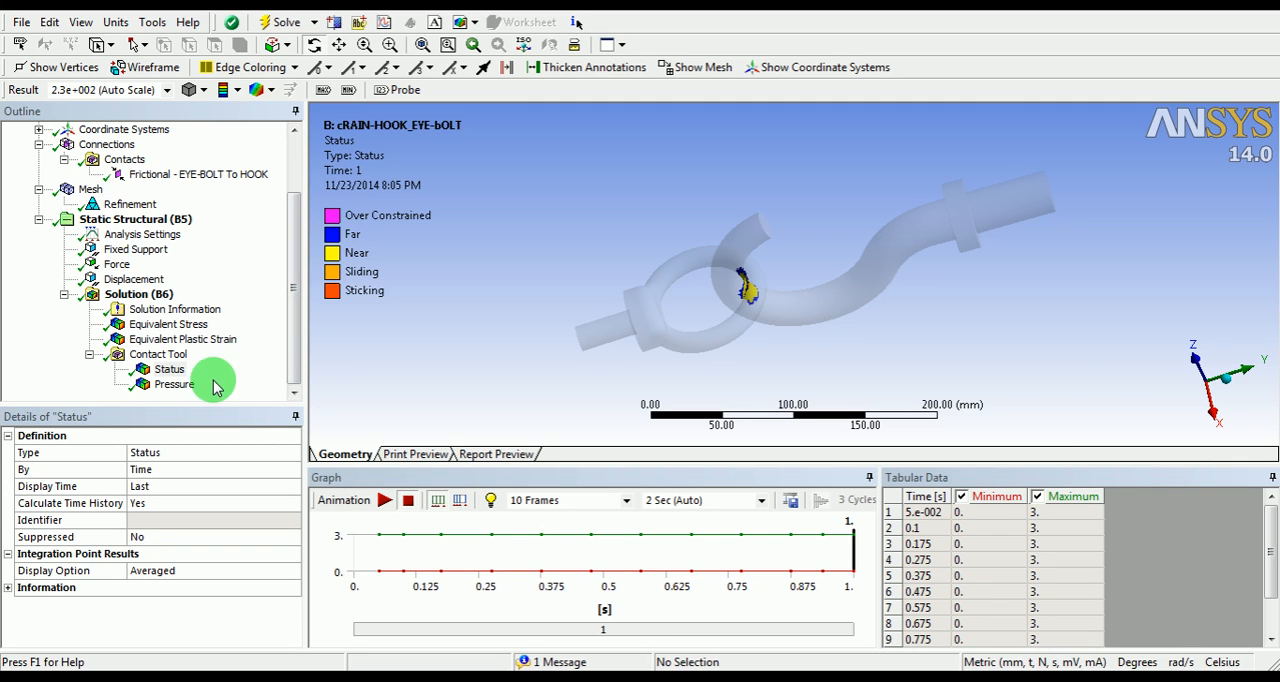
# Step: Review the Equivalent Stress result and display the Equivalent Plastic Strain result on the assembly
pyautogui.click(172, 325)
pyautogui.click(183, 340)
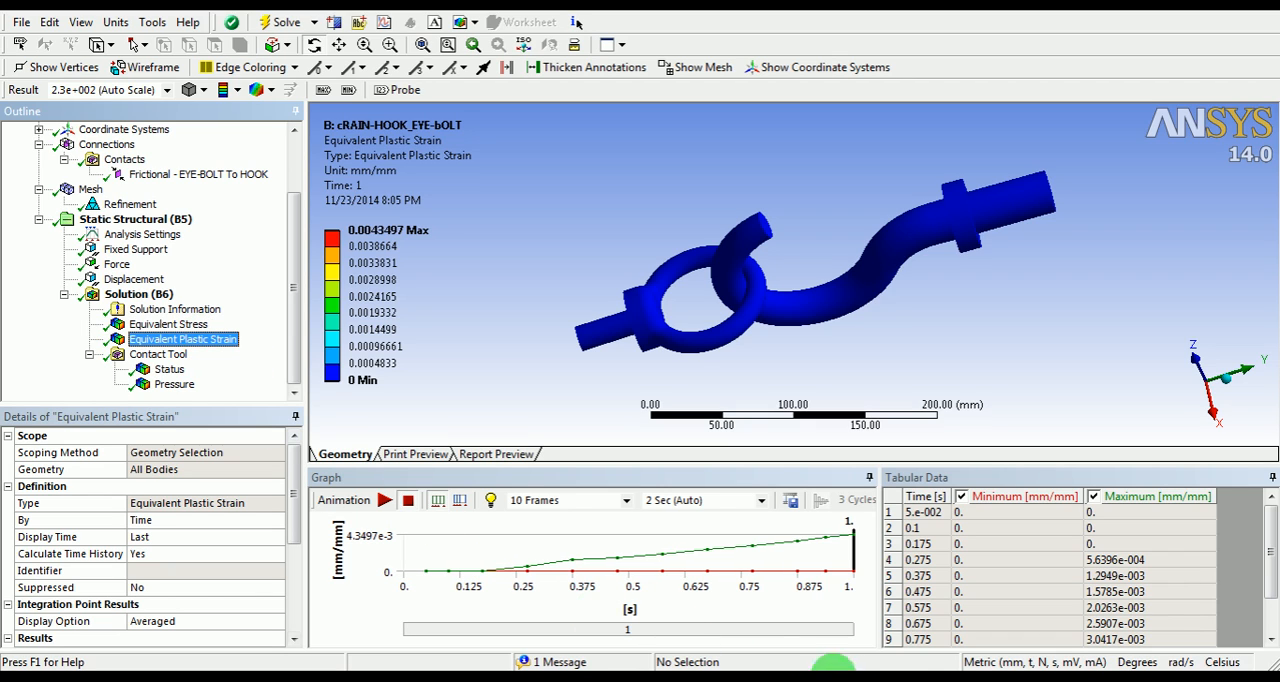
pyautogui.click(911, 666)
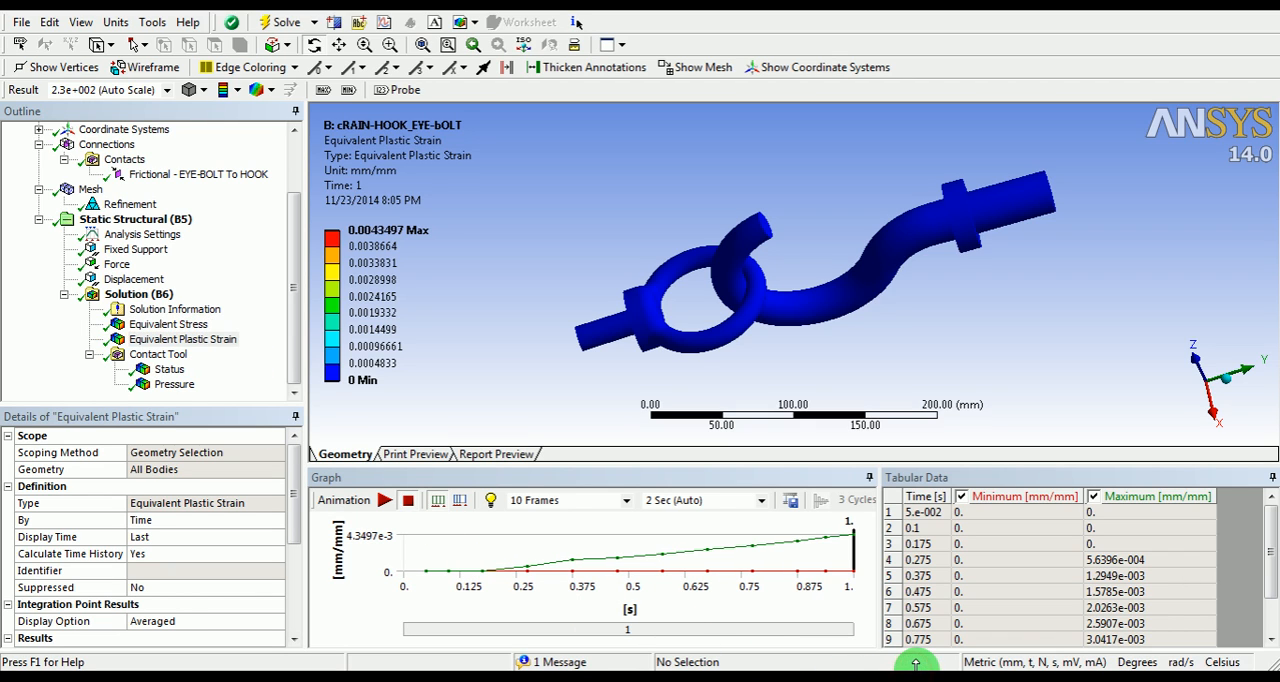